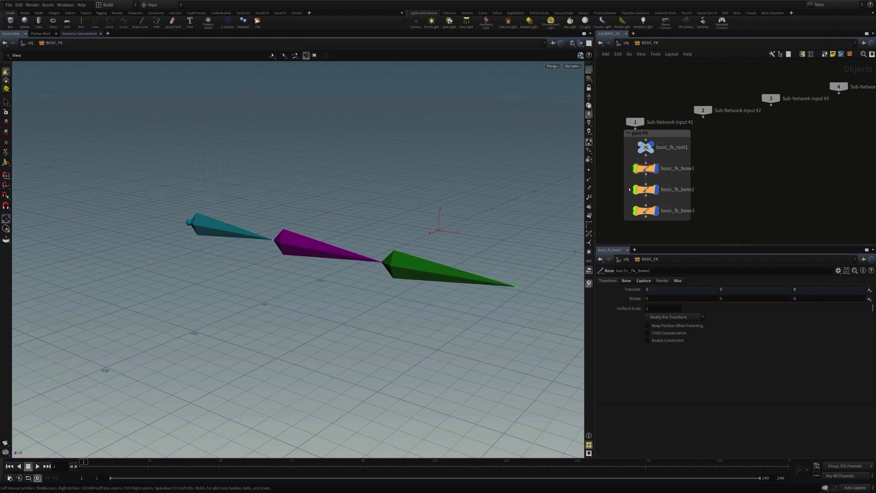
# Try rotating basic_fk_bone2 and basic_fk_bone3 together, and undo the rotation.
pyautogui.moveTo(665, 180); pyautogui.dragTo(631, 216)
pyautogui.press('r')
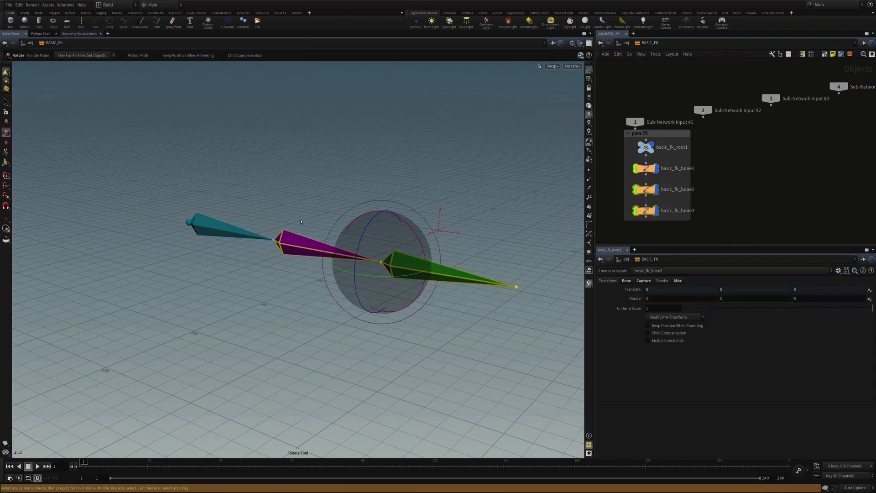
pyautogui.moveTo(392, 232); pyautogui.dragTo(389, 258)
pyautogui.hotkey('ctrl', 'z')
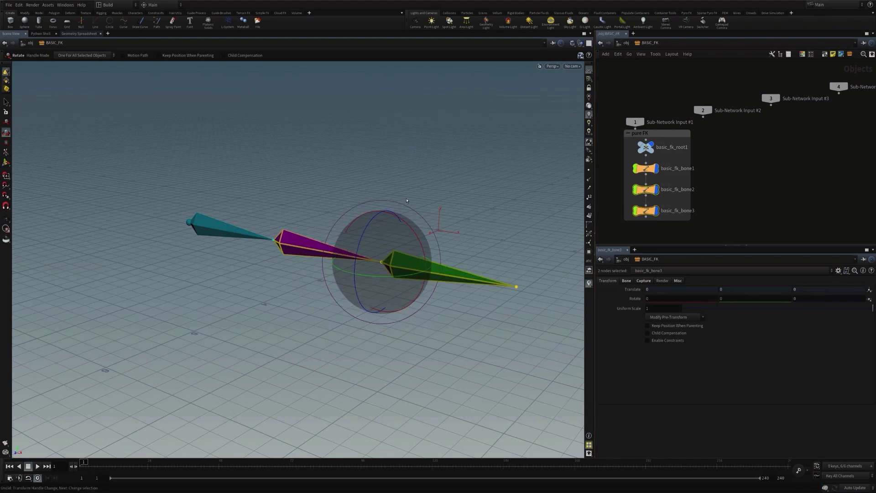
# Go up to the object level, turn on the display of BASIC_FK_retarget and open its network.
pyautogui.press('u')
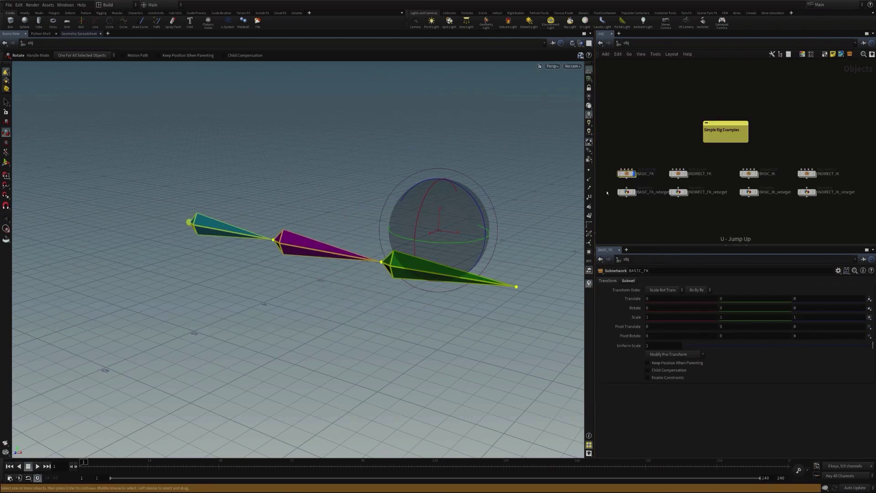
pyautogui.click(634, 205)
pyautogui.scroll(4, 614, 208)
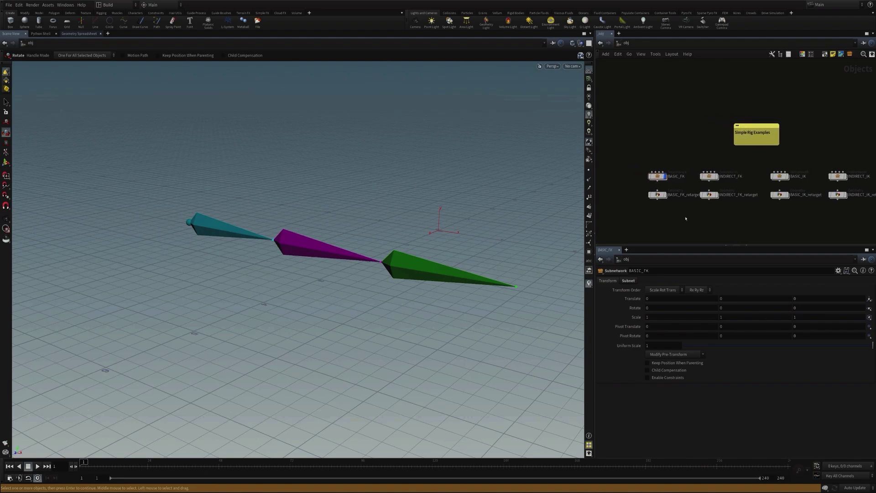
pyautogui.click(641, 177)
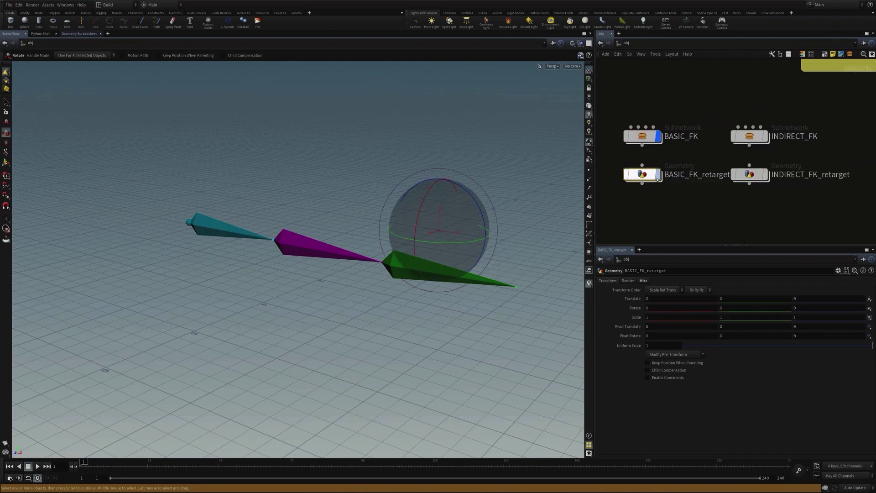
pyautogui.doubleClick(641, 176)
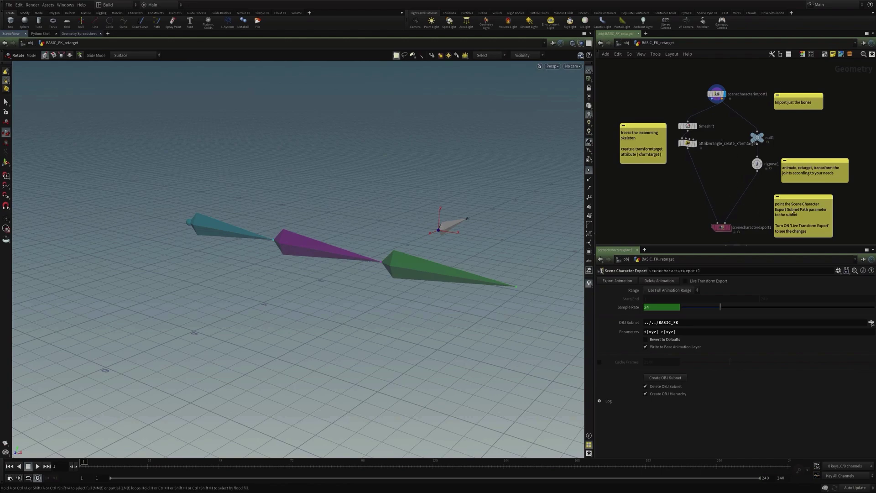
# Select the scenecharacterimport1 node and examine its subnet path and bone type import settings.
pyautogui.moveTo(731, 162); pyautogui.dragTo(728, 191, button='middle')
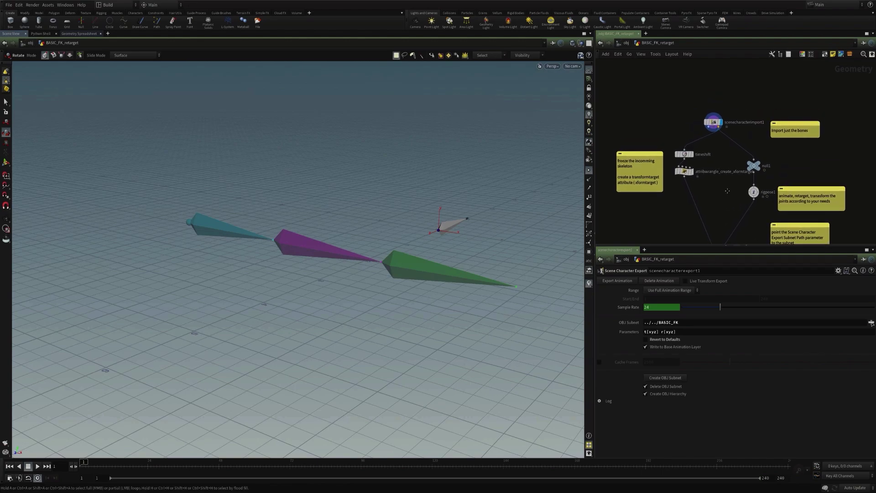
pyautogui.scroll(4, 692, 114)
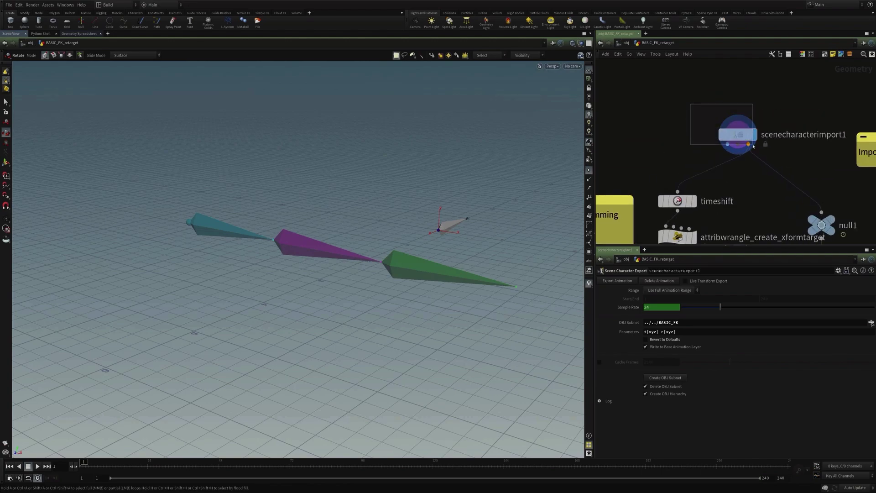
pyautogui.click(737, 135)
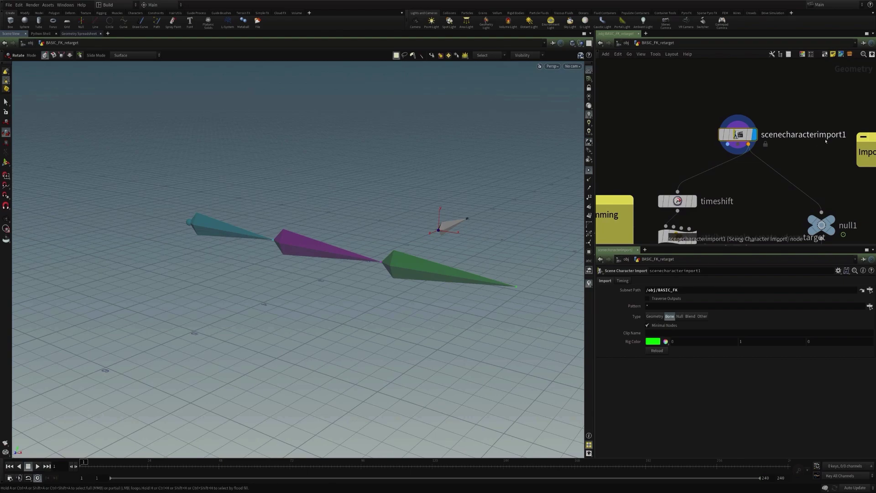
pyautogui.moveTo(699, 110); pyautogui.dragTo(666, 112, button='middle')
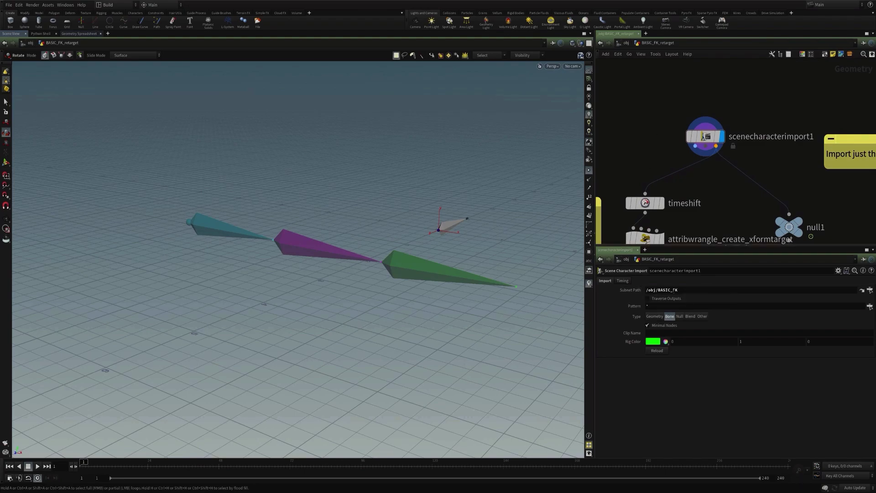
# Check the BASIC_FK subnet at the object level, reopen BASIC_FK_retarget and review the scenecharacterimport1 timing and import settings.
pyautogui.press('u')
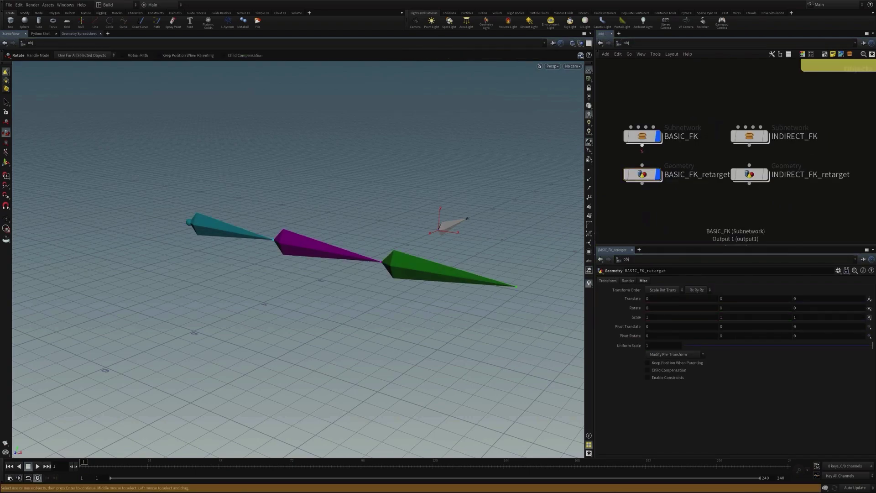
pyautogui.click(644, 138)
pyautogui.doubleClick(643, 175)
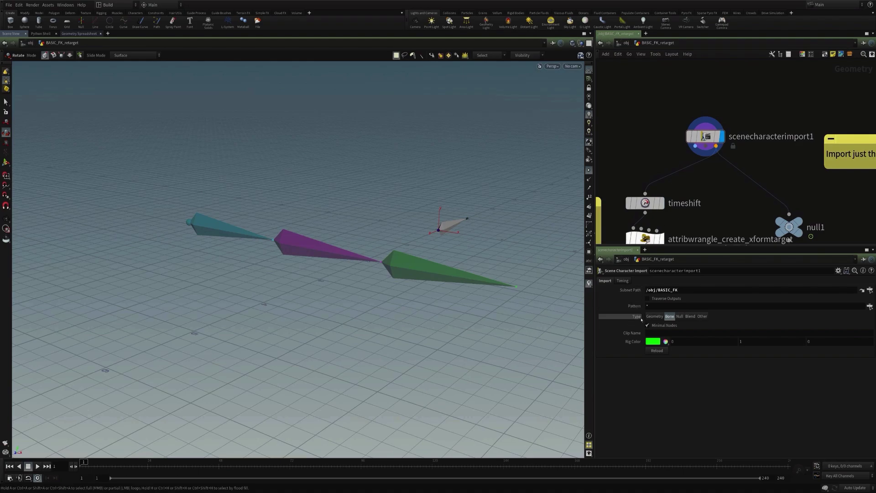
pyautogui.moveTo(638, 320)
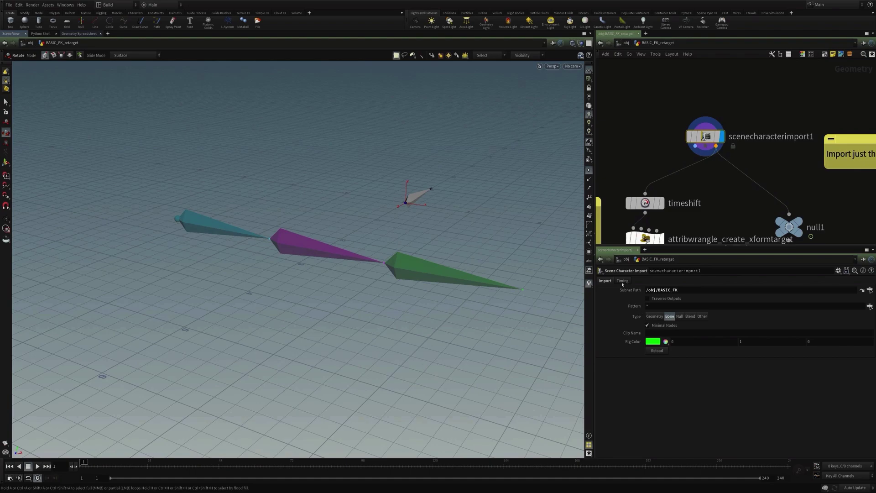
pyautogui.click(622, 281)
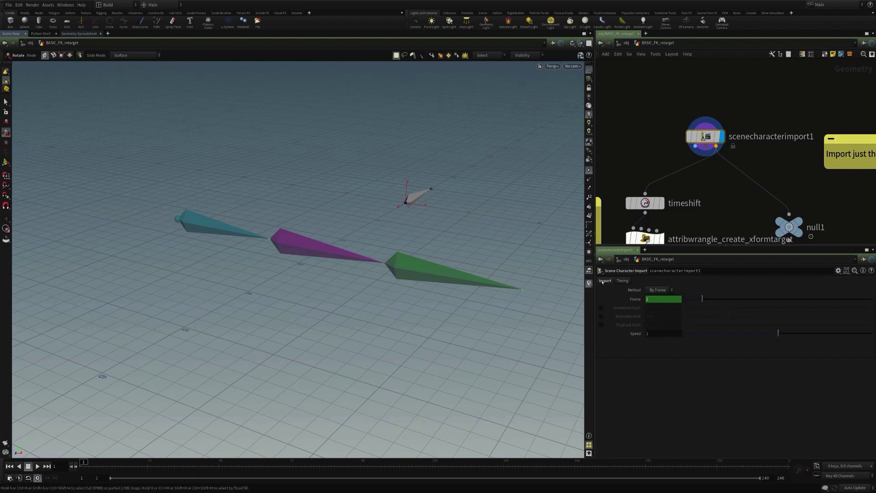
pyautogui.click(604, 281)
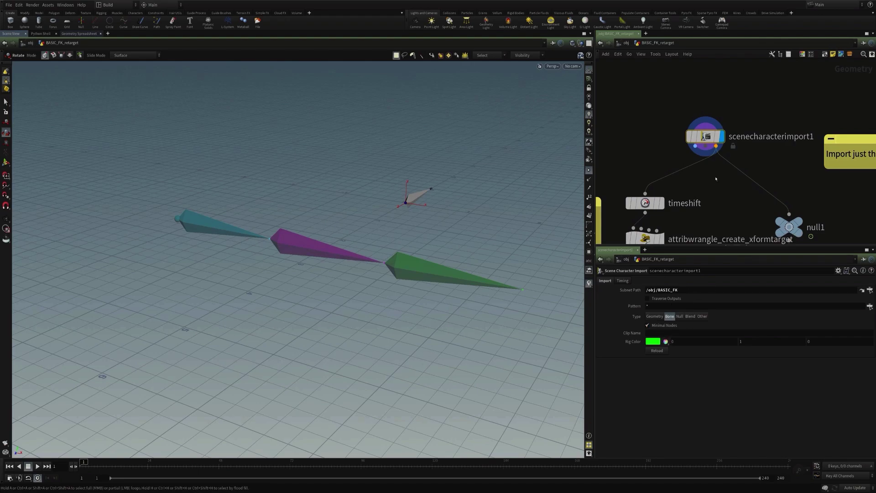
# Frame the scenecharacterimport1 output in the viewport and hide all other objects so only the imported bone shape shows.
pyautogui.scroll(2, 715, 179)
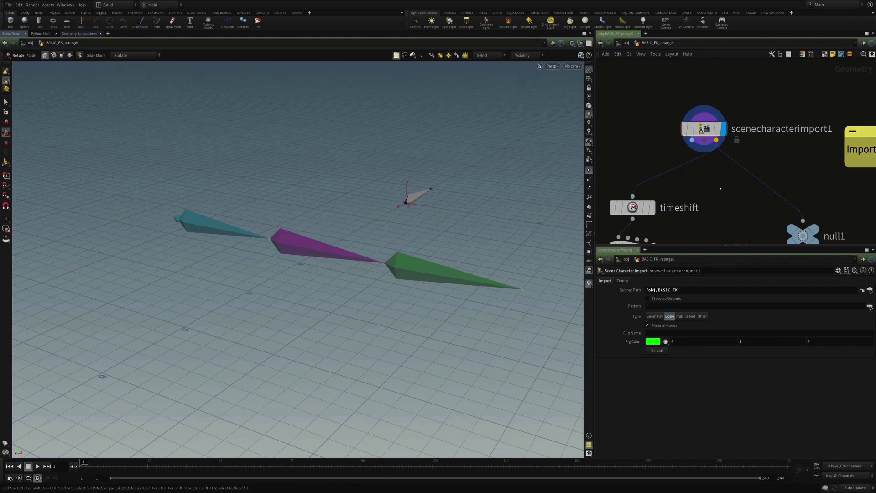
pyautogui.moveTo(719, 188); pyautogui.dragTo(718, 177, button='middle')
pyautogui.click(705, 118)
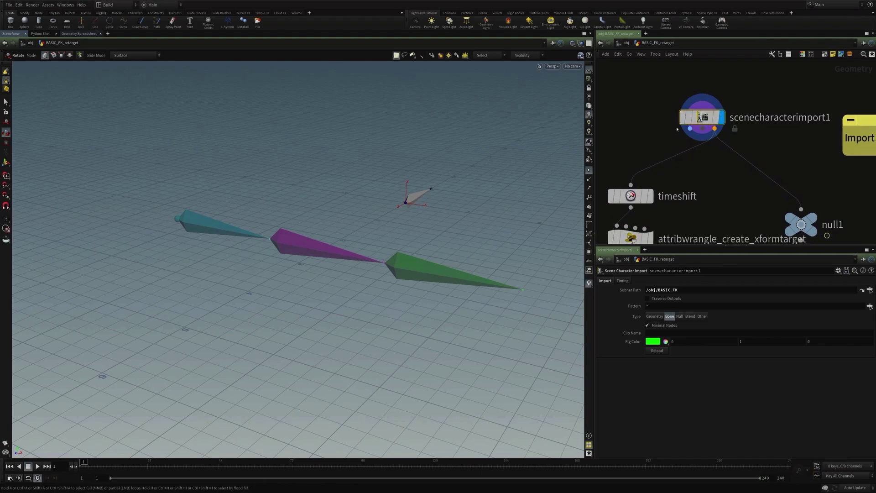
pyautogui.hotkey('space', 'f')
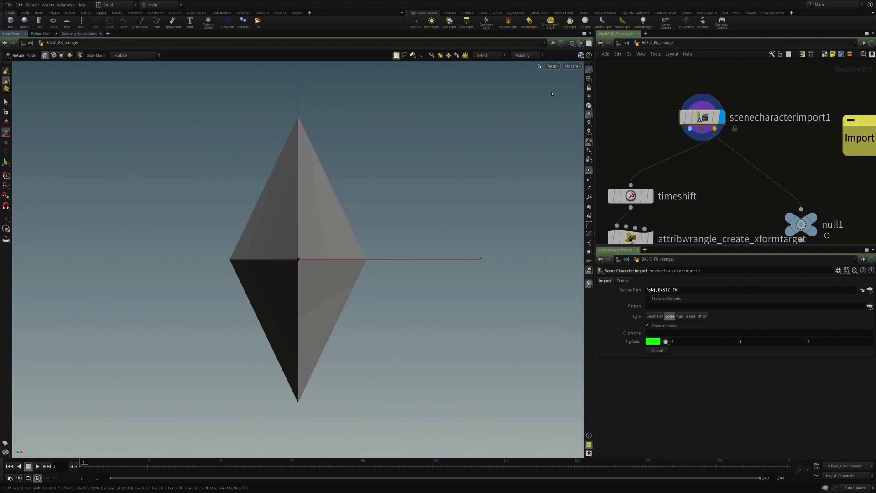
pyautogui.click(580, 42)
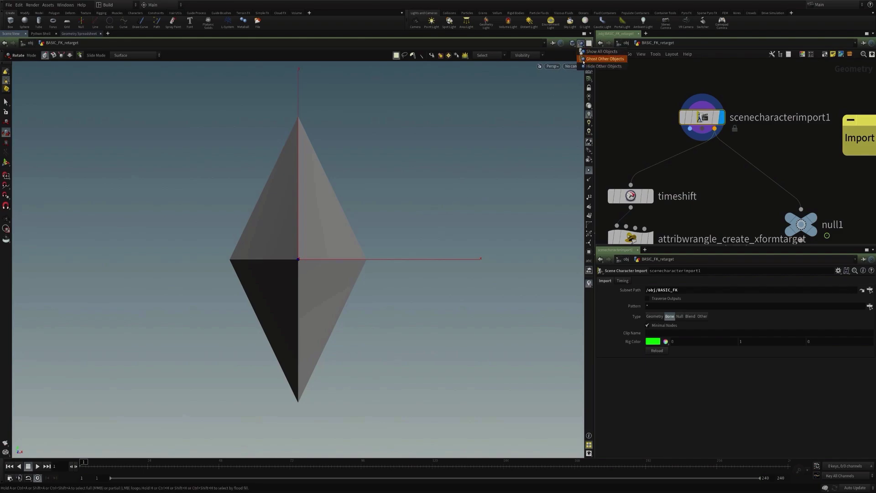
pyautogui.click(592, 66)
pyautogui.moveTo(456, 237); pyautogui.dragTo(372, 180)
pyautogui.press('r')
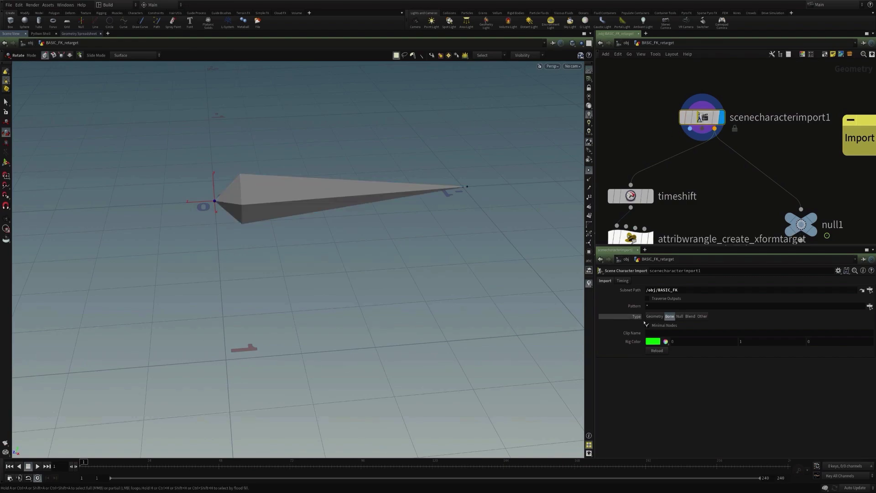
pyautogui.press('Escape')
pyautogui.moveTo(410, 205); pyautogui.dragTo(389, 229)
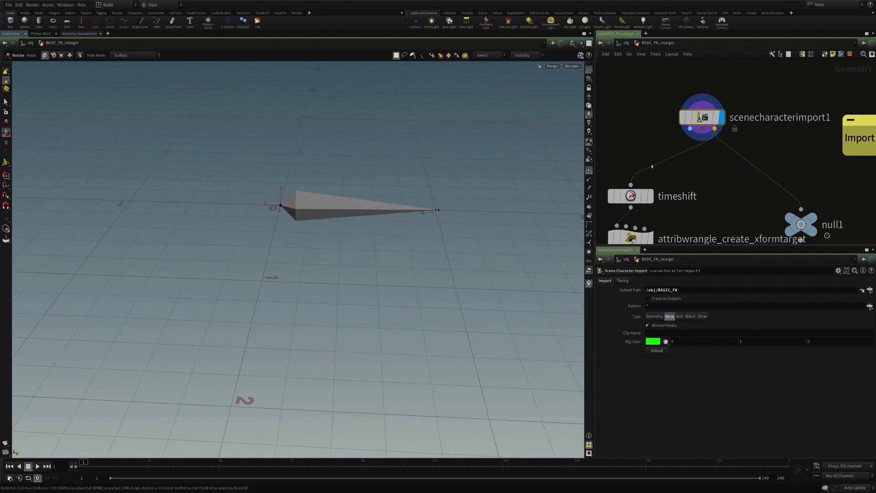
# Display and select the null1 node to view the imported joint chain in the viewport.
pyautogui.scroll(-3, 760, 226)
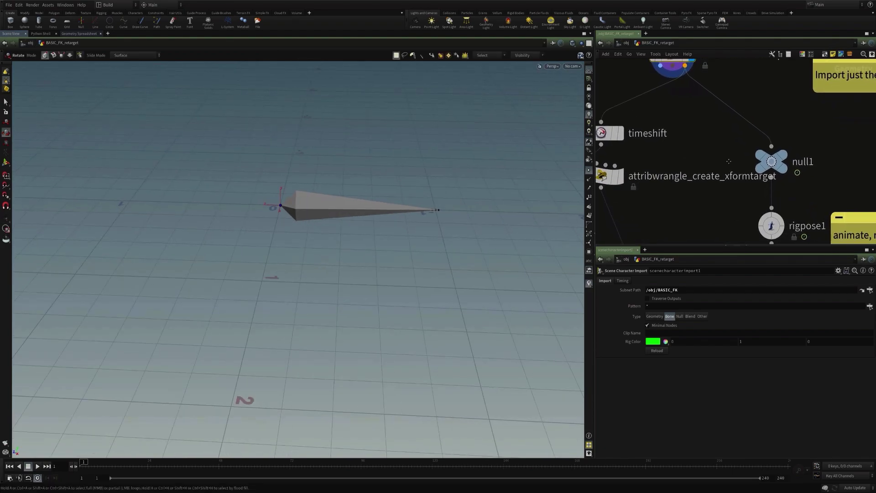
pyautogui.click(780, 159)
pyautogui.scroll(2, 780, 159)
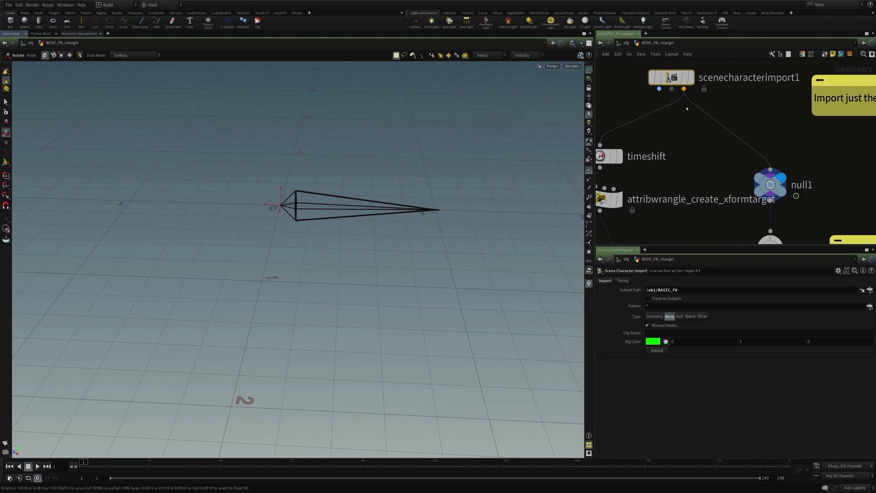
pyautogui.click(759, 180)
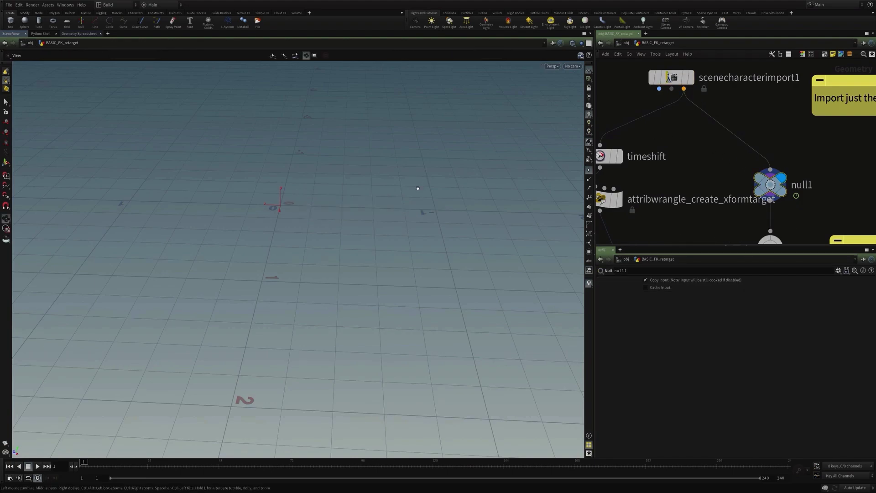
pyautogui.moveTo(418, 188); pyautogui.dragTo(357, 192)
pyautogui.press('r')
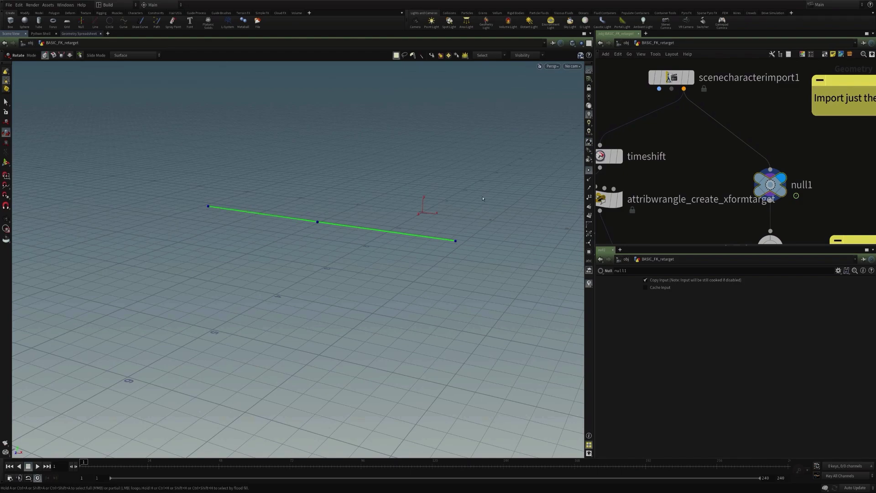
# Display the timeshift node and show its parameters.
pyautogui.scroll(-5, 705, 162)
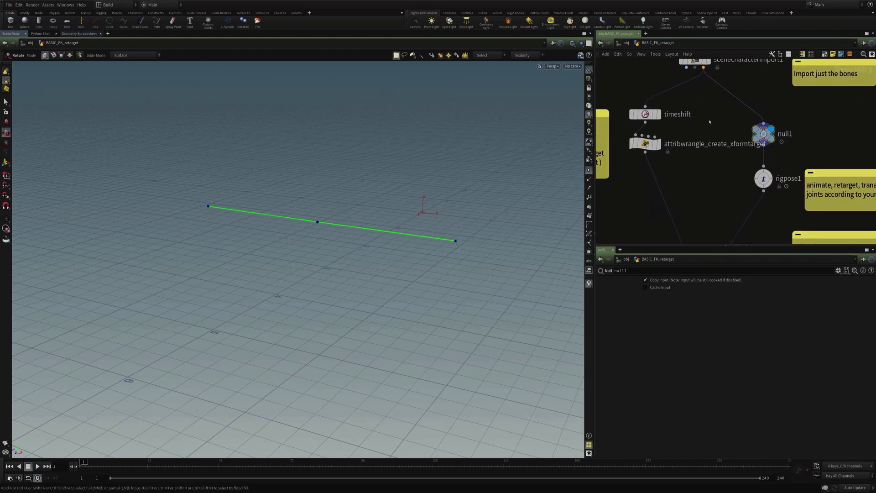
pyautogui.moveTo(766, 142); pyautogui.dragTo(794, 160, button='middle')
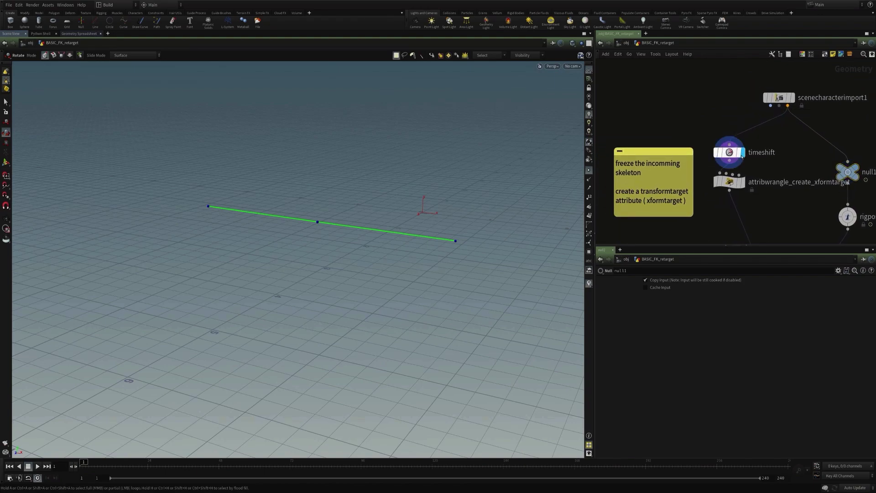
pyautogui.click(729, 153)
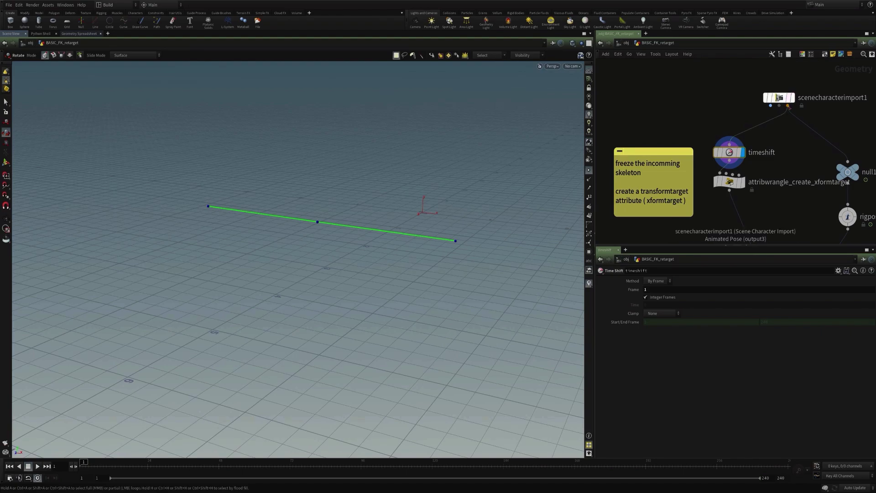
# Display attribwrangle_create_xformtarget and highlight the xformtarget attribute name in its VEX expression.
pyautogui.click(738, 185)
pyautogui.click(736, 186)
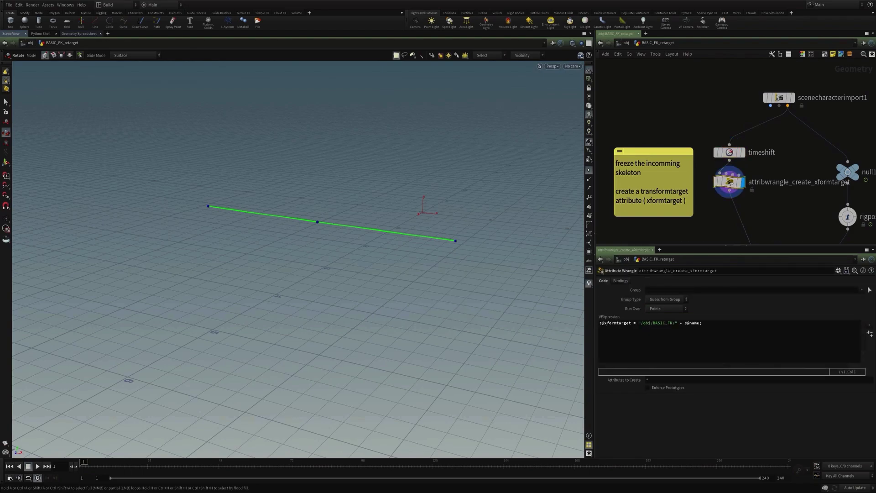
pyautogui.moveTo(603, 322); pyautogui.dragTo(629, 322)
# Show only the name and xformtarget attributes in the Geometry Spreadsheet and widen both columns to read the full values.
pyautogui.click(78, 33)
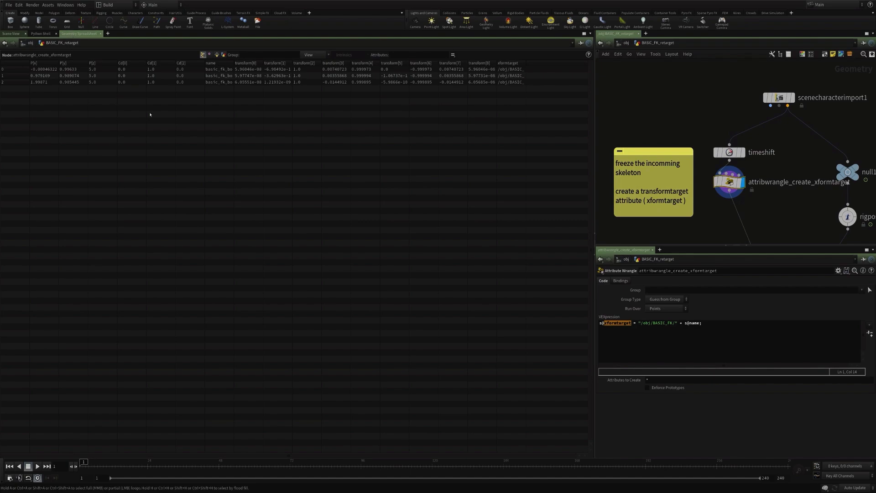
pyautogui.click(308, 55)
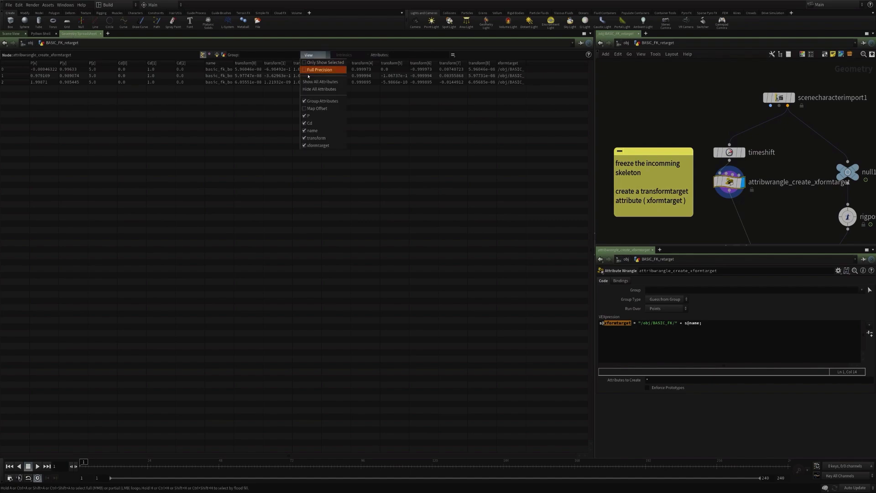
pyautogui.click(319, 89)
pyautogui.click(311, 54)
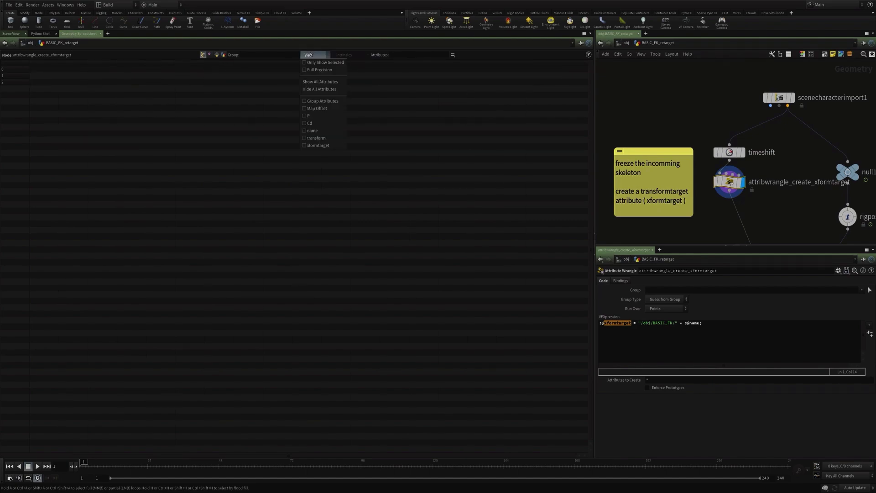
pyautogui.click(320, 132)
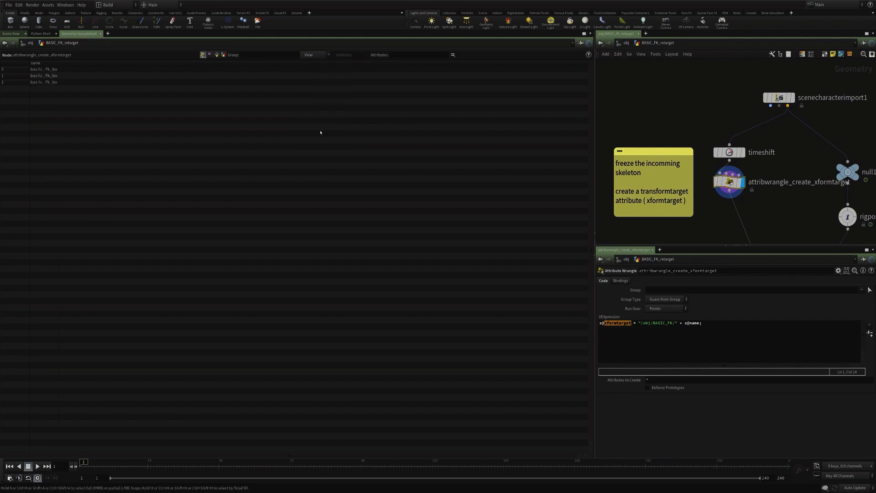
pyautogui.click(313, 56)
pyautogui.click(314, 146)
pyautogui.moveTo(88, 64); pyautogui.dragTo(127, 65)
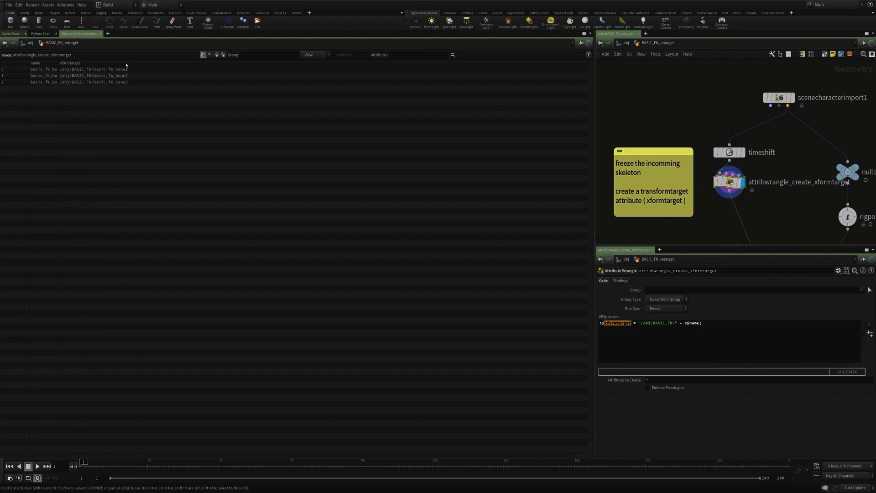
pyautogui.moveTo(58, 63); pyautogui.dragTo(79, 64)
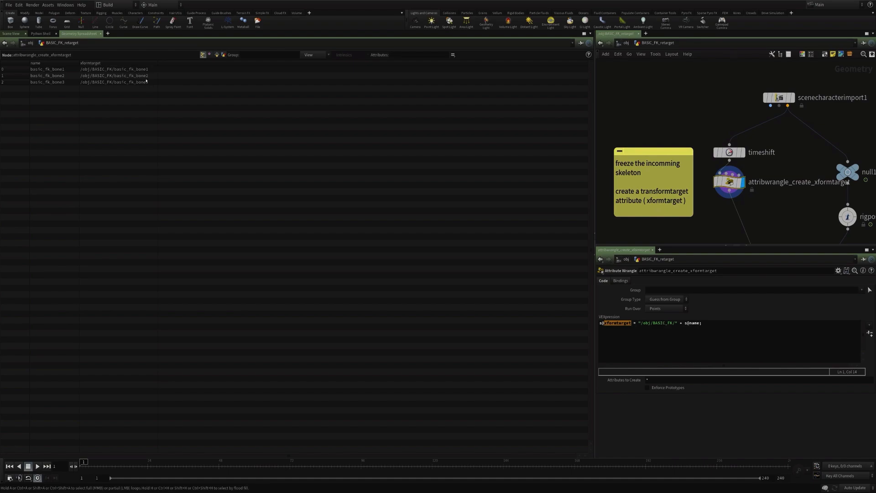
# Return to the 3D viewport, select and display the rigpose1 node, and activate its joint posing handles.
pyautogui.click(10, 34)
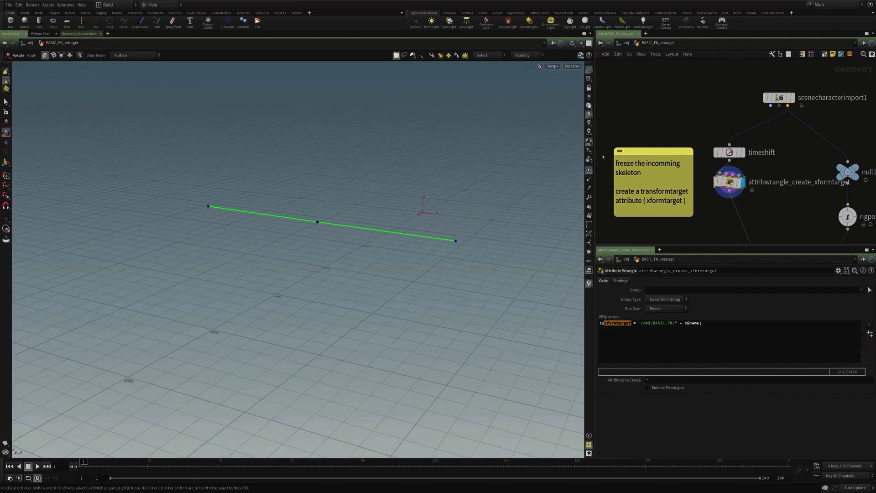
pyautogui.scroll(-3, 729, 205)
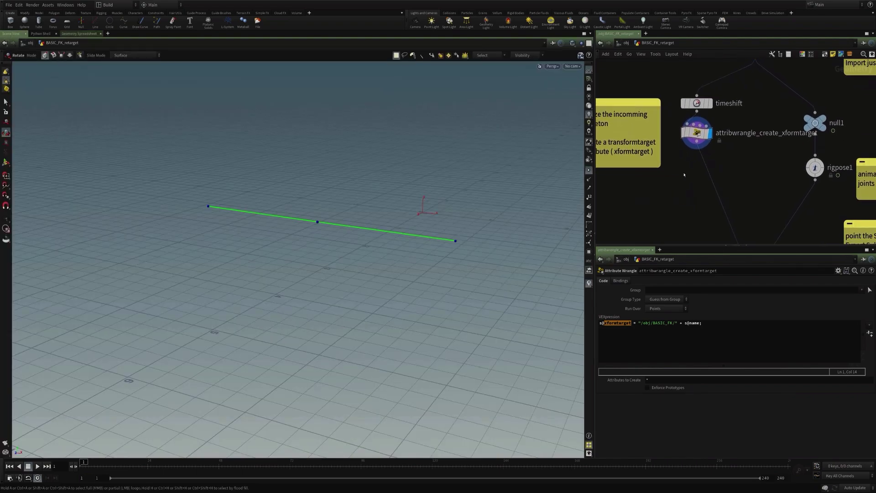
pyautogui.moveTo(745, 184); pyautogui.dragTo(715, 174, button='middle')
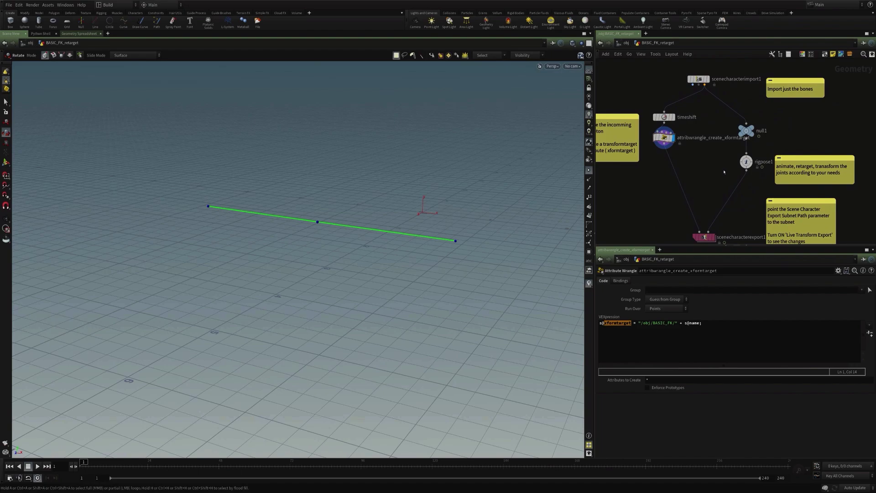
pyautogui.click(745, 162)
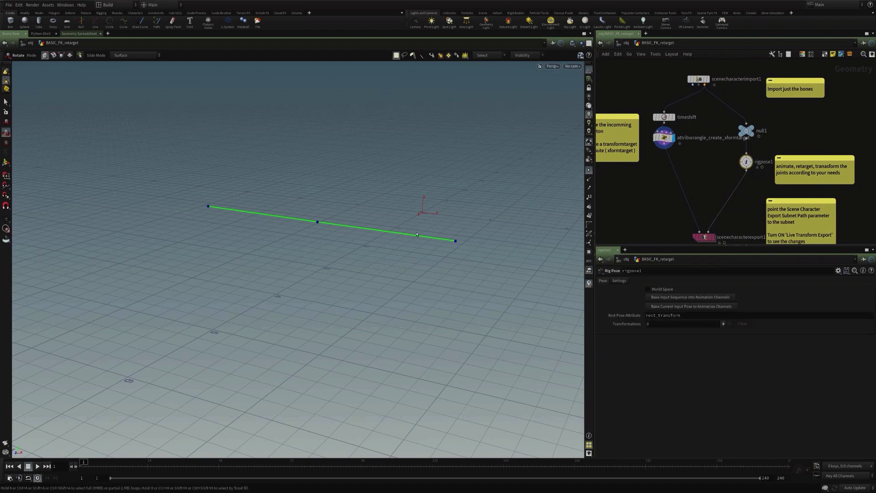
pyautogui.click(380, 232)
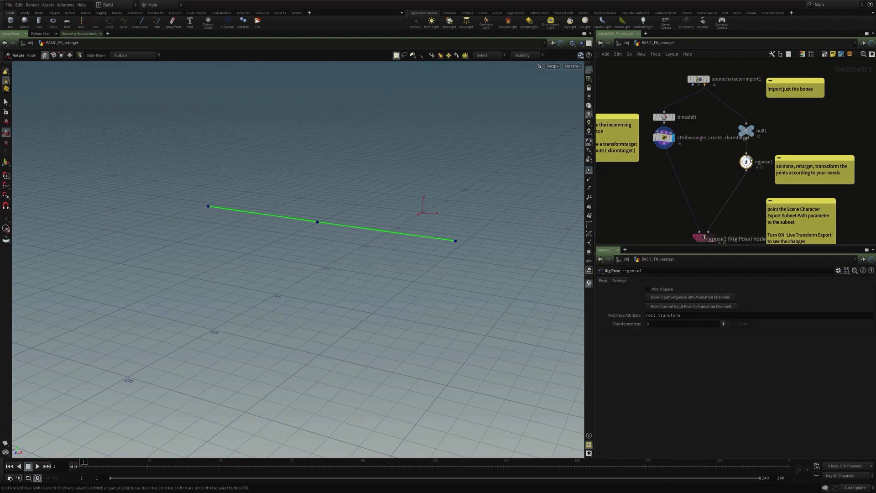
pyautogui.press('Return')
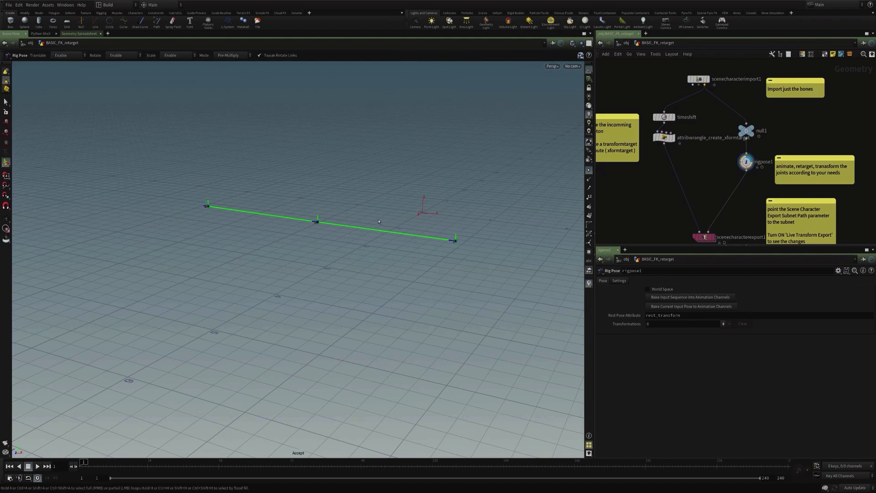
# Try rotating the middle joint, basic_fk_bone2, about 1.88 degrees around X, and clear the rig pose's transformations.
pyautogui.click(317, 222)
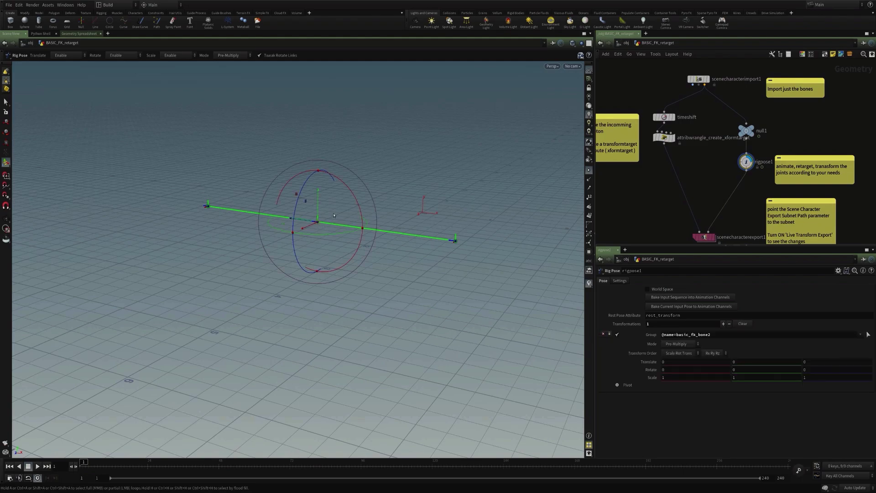
pyautogui.moveTo(360, 211)
pyautogui.mouseDown()
pyautogui.moveTo(337, 185)
pyautogui.moveTo(352, 211)
pyautogui.mouseUp()
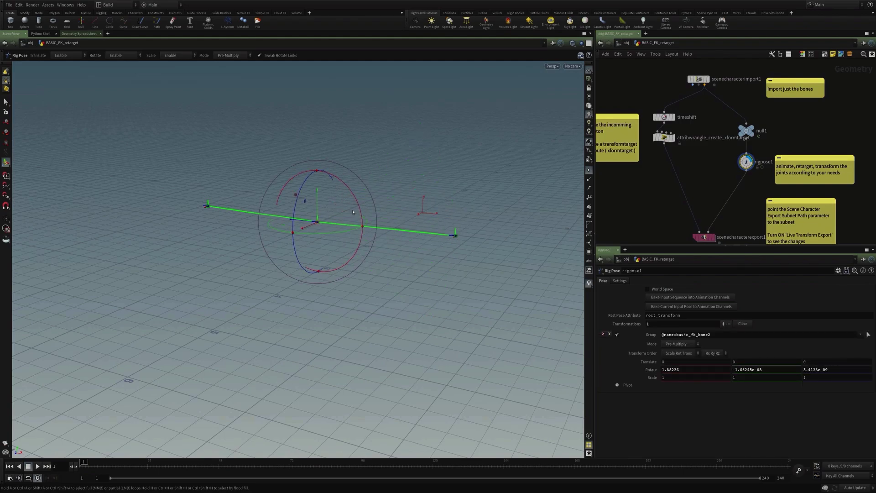
pyautogui.click(741, 324)
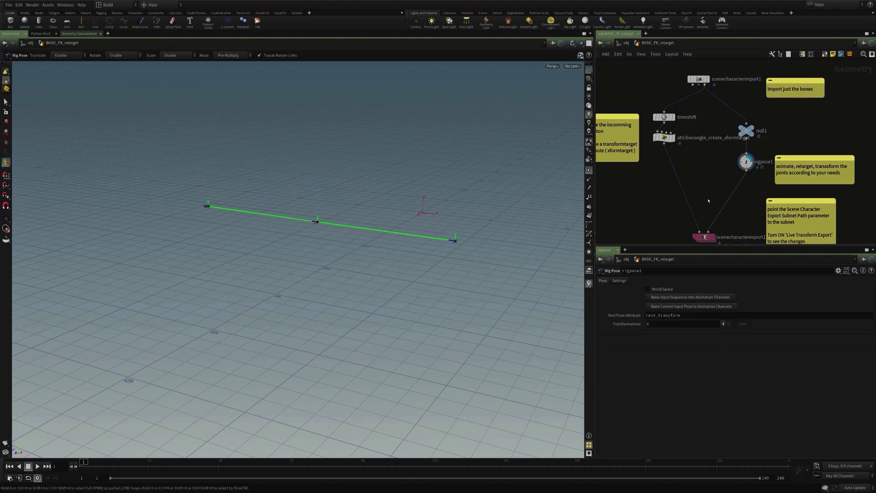
# Show the scenecharacterexport1 parameters and highlight the BASIC_FK target in its OBJ Subnet path.
pyautogui.moveTo(708, 202); pyautogui.dragTo(674, 188, button='middle')
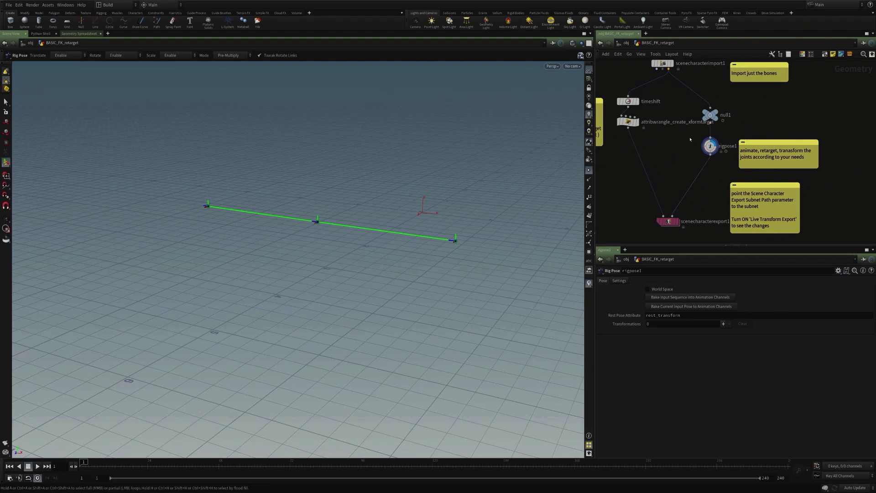
pyautogui.moveTo(689, 139); pyautogui.dragTo(719, 178)
pyautogui.moveTo(693, 207); pyautogui.dragTo(703, 182, button='middle')
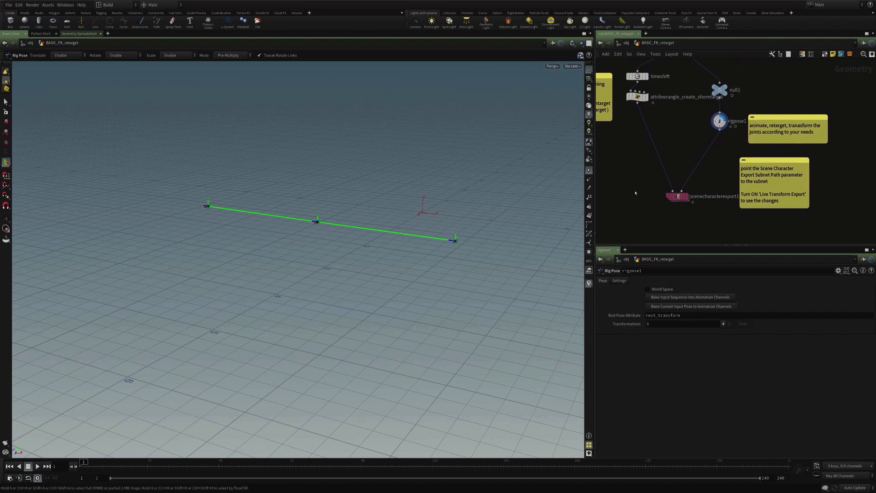
pyautogui.moveTo(636, 192); pyautogui.dragTo(718, 234)
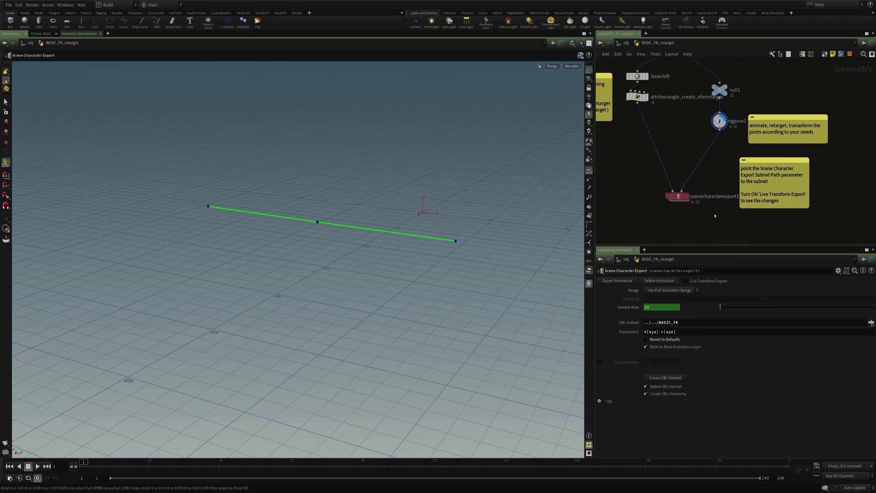
pyautogui.scroll(3, 686, 215)
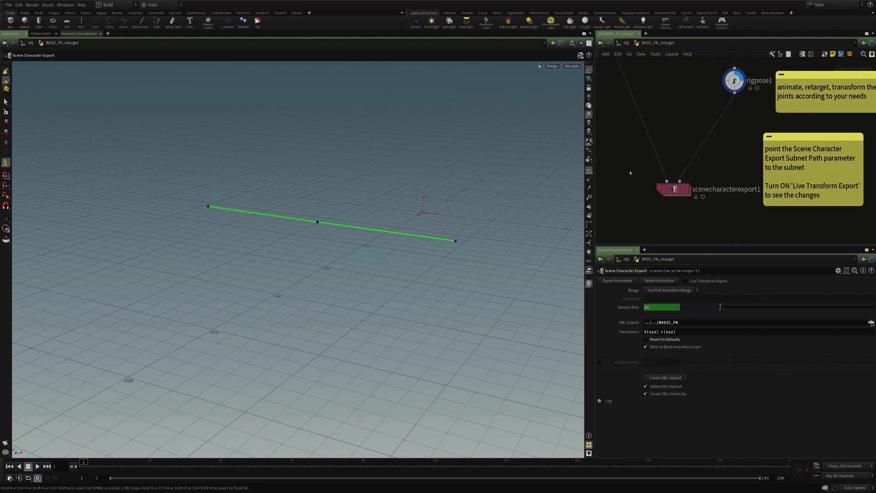
pyautogui.scroll(-3, 701, 225)
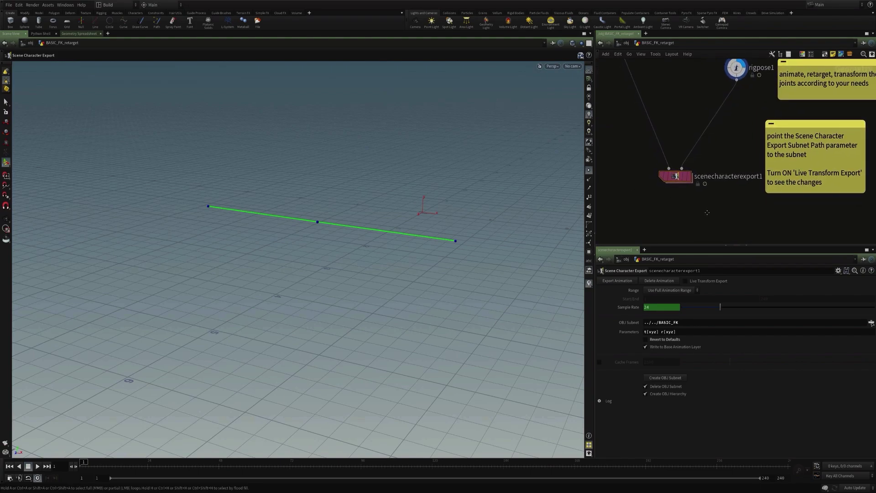
pyautogui.scroll(-1, 731, 176)
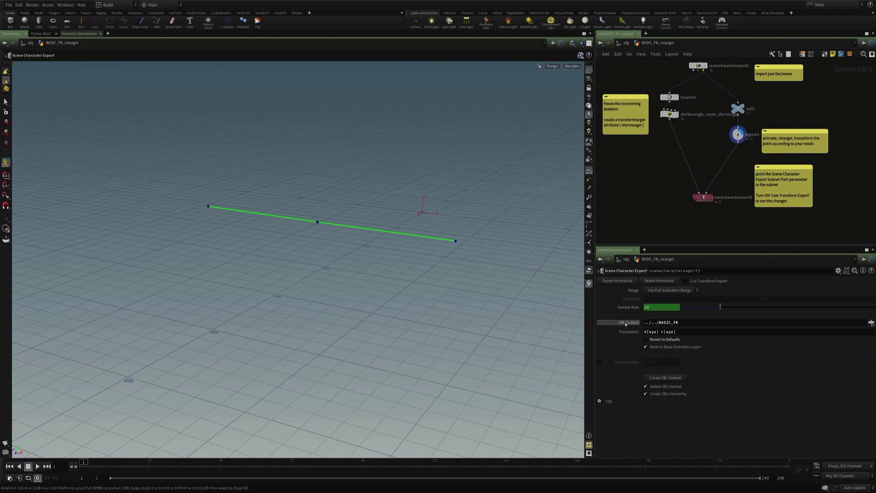
pyautogui.moveTo(659, 322); pyautogui.dragTo(679, 322)
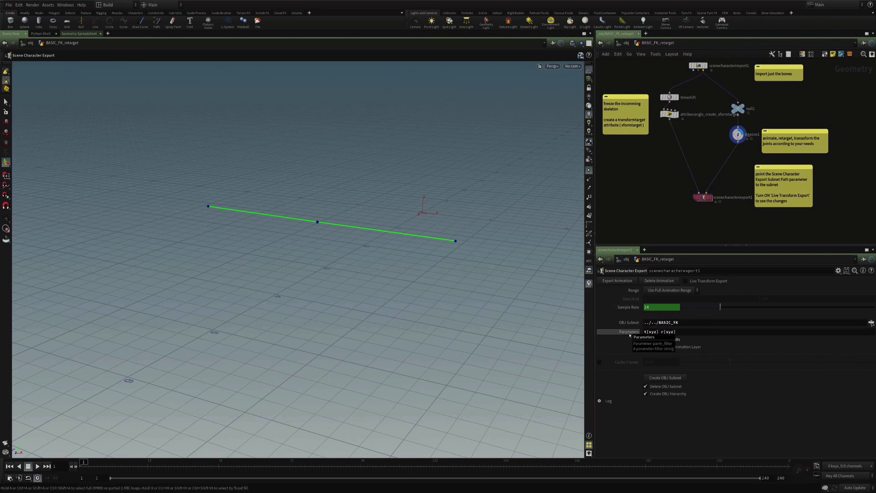
# Reset the export node's Parameters filter to its default and trim it down to t[xyz] r[xyz].
pyautogui.keyDown('ctrl'); pyautogui.middleClick(630, 334); pyautogui.keyUp('ctrl')
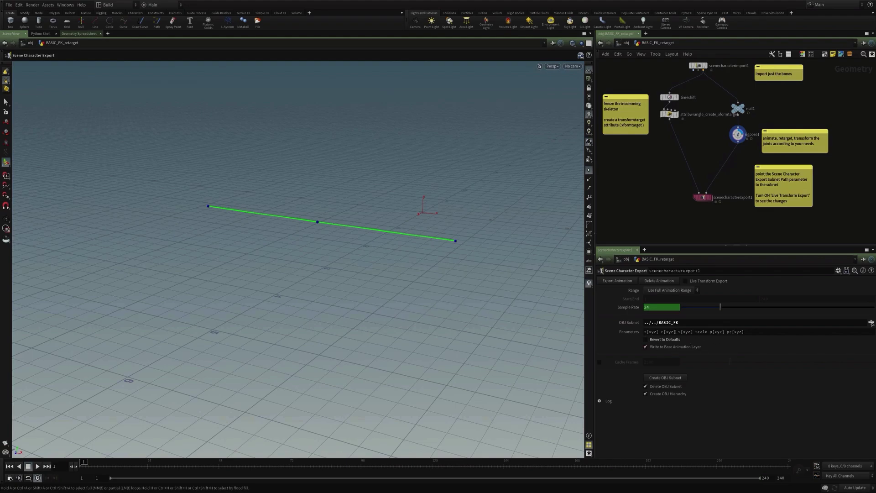
pyautogui.moveTo(676, 332); pyautogui.dragTo(743, 319)
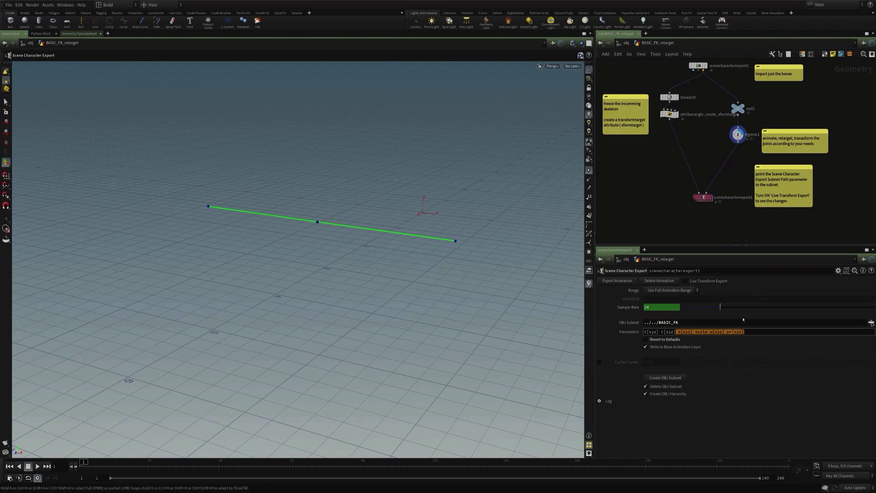
pyautogui.press('BackSpace')
pyautogui.press('Return')
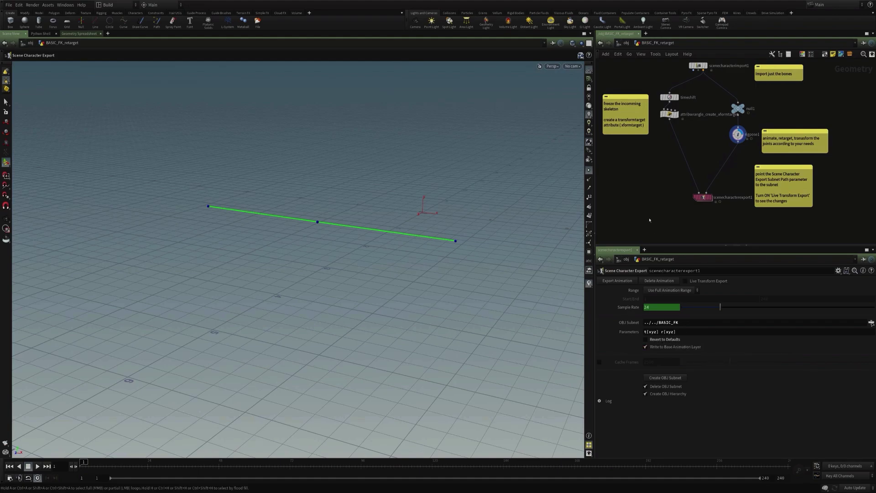
# Go inside the BASIC_FK subnet and inspect basic_fk_bone1, basic_fk_bone2 and basic_fk_bone3 one by one.
pyautogui.press('u')
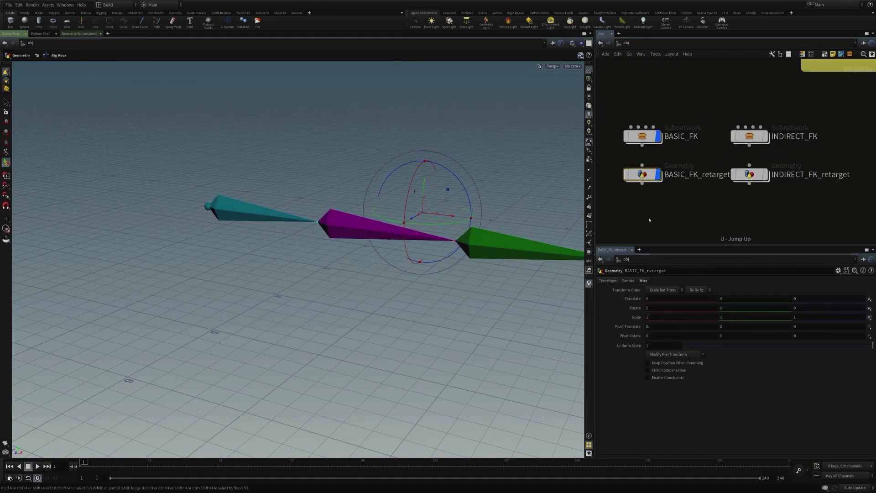
pyautogui.doubleClick(642, 136)
pyautogui.click(612, 177)
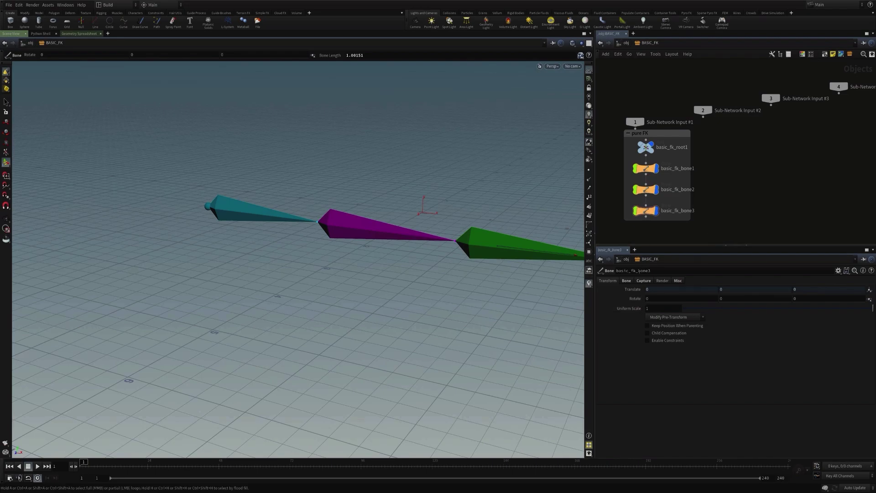
pyautogui.click(646, 169)
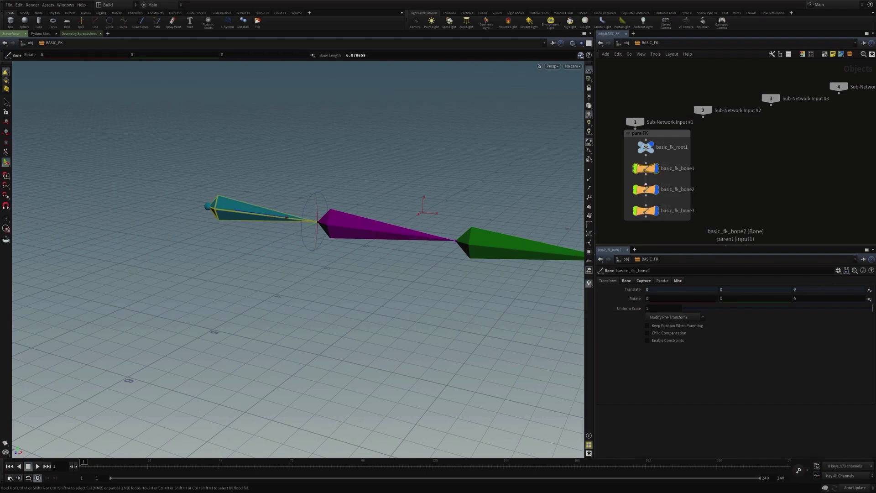
pyautogui.click(645, 190)
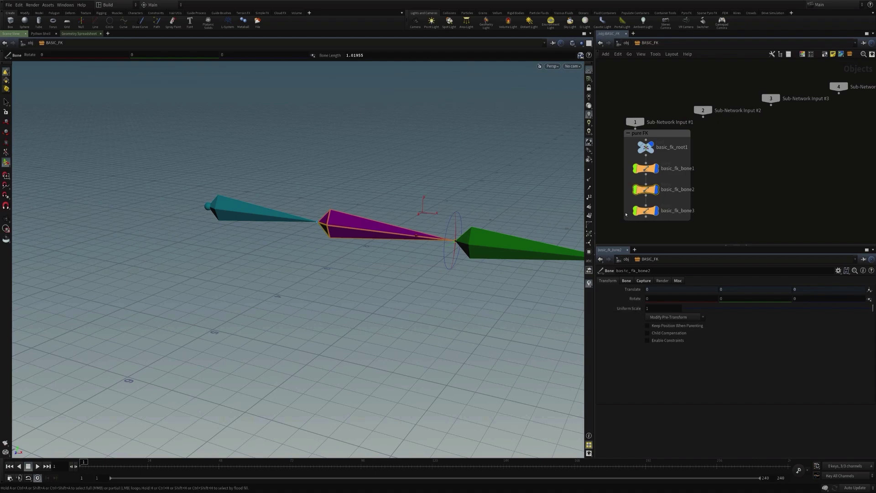
pyautogui.click(645, 210)
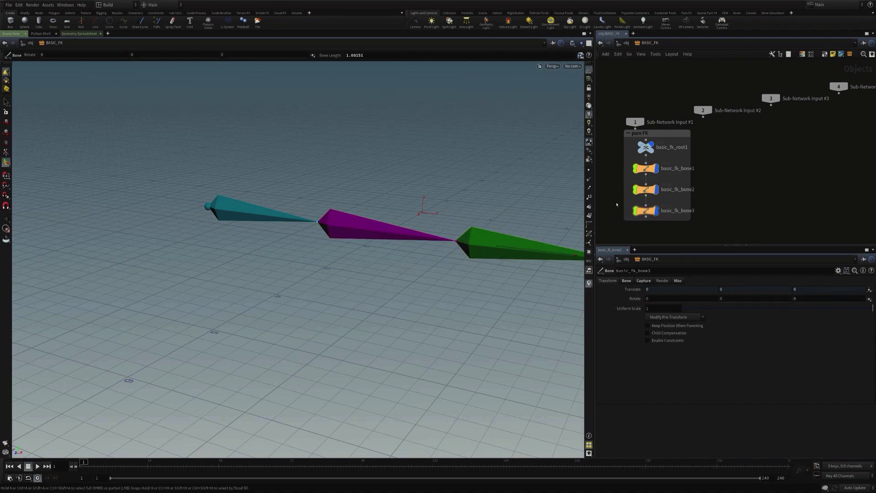
# Leave the BASIC_FK subnet and open the BASIC_FK_retarget network from the object level.
pyautogui.press('u')
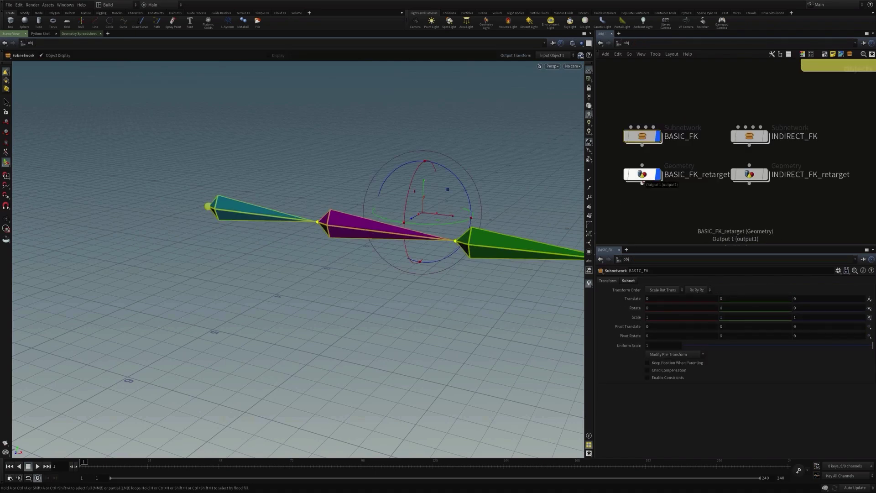
pyautogui.press('i')
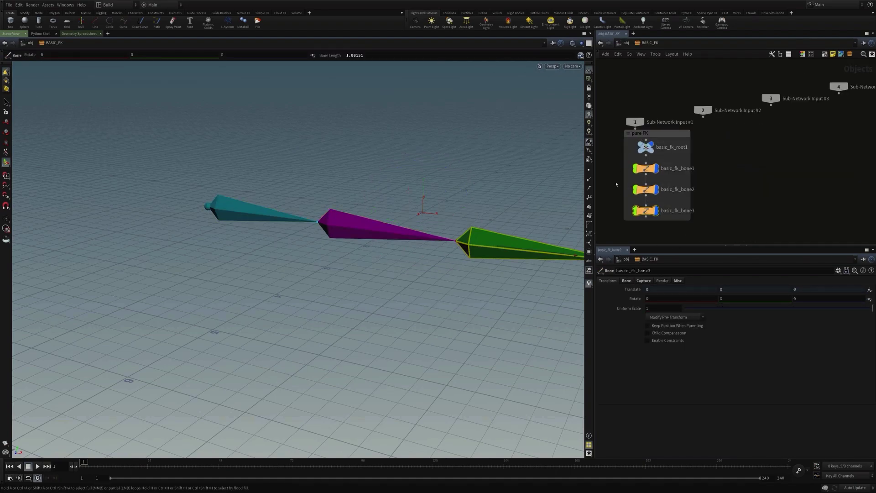
pyautogui.press('u')
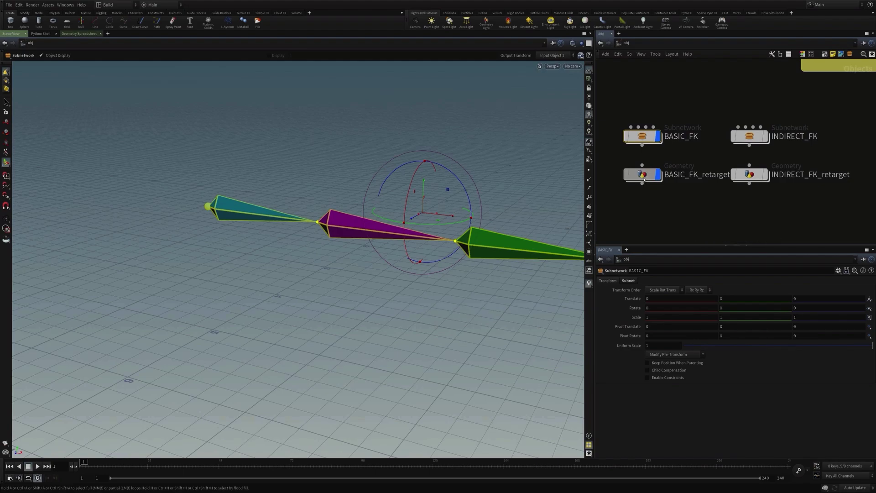
pyautogui.press('i')
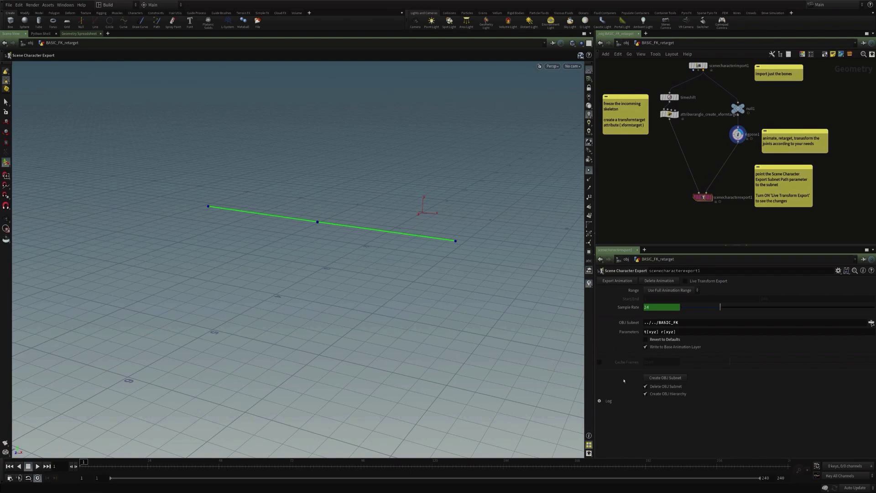
# View the other simple rig examples at the object level and reopen BASIC_FK_retarget.
pyautogui.press('u')
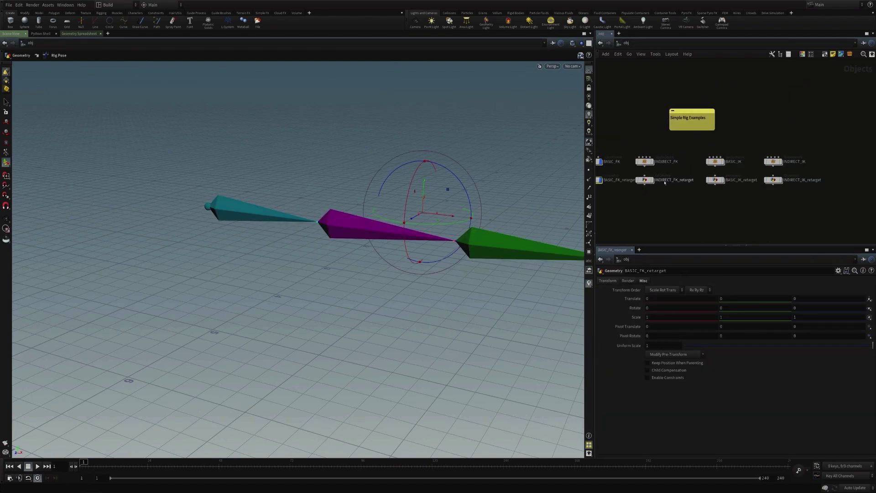
pyautogui.moveTo(674, 207); pyautogui.dragTo(753, 221, button='middle')
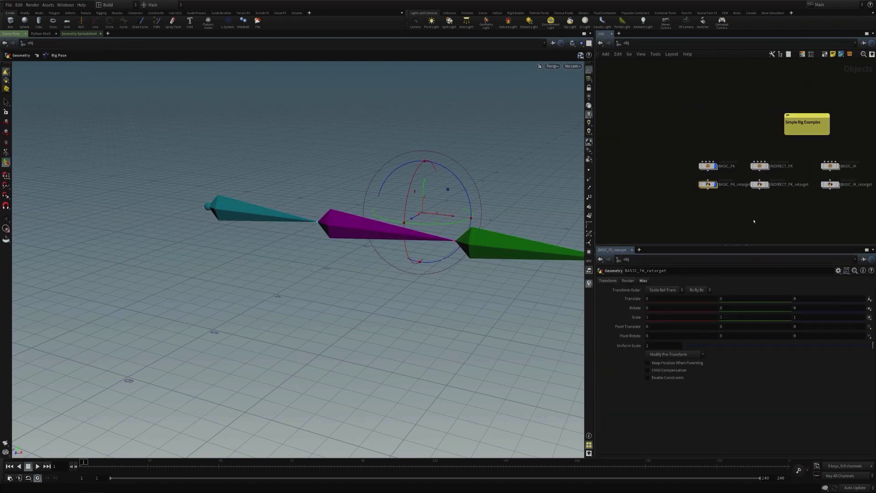
pyautogui.doubleClick(707, 184)
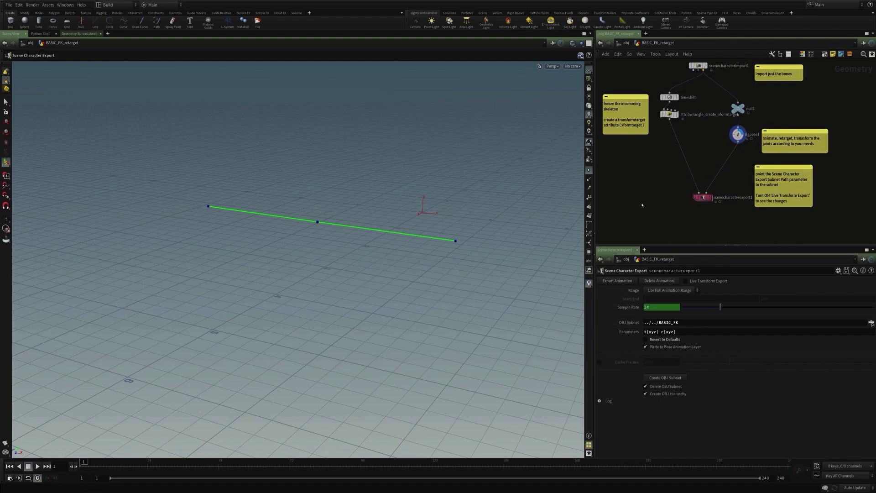
# Review the parameters of the scenecharacterimport1 node, followed by those of the timeshift node.
pyautogui.moveTo(410, 285); pyautogui.dragTo(395, 293)
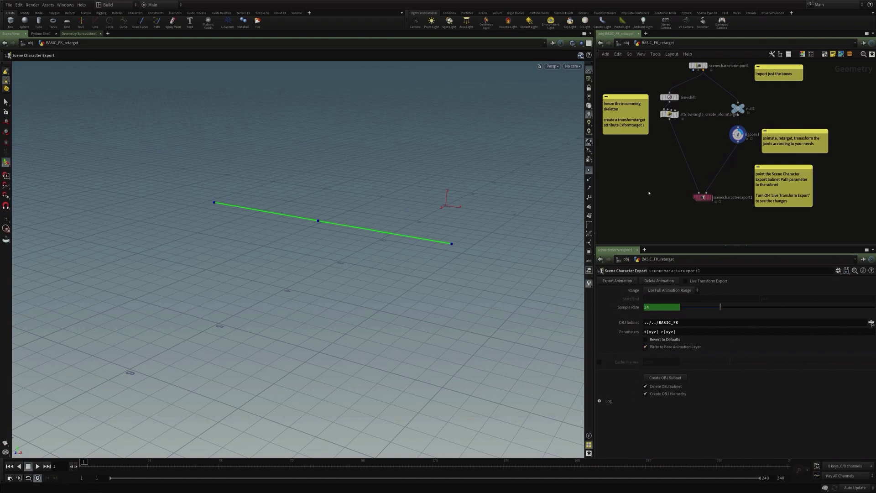
pyautogui.moveTo(705, 145); pyautogui.dragTo(704, 157, button='middle')
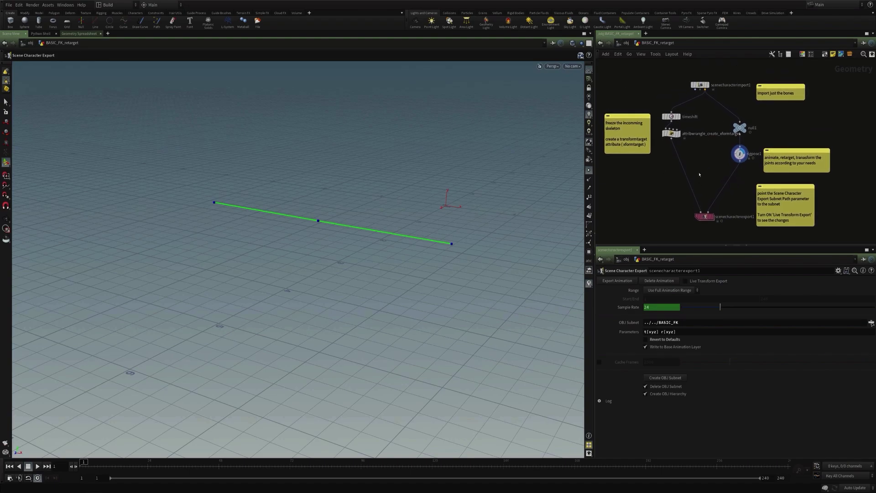
pyautogui.click(700, 86)
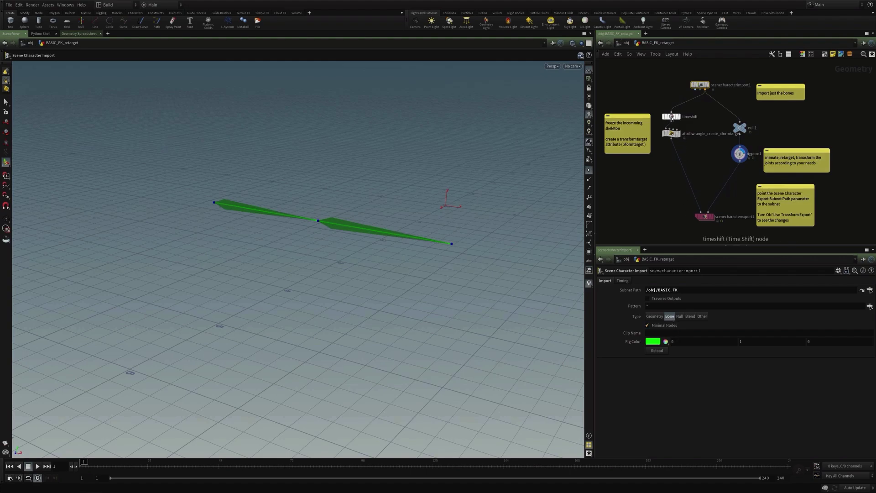
pyautogui.click(671, 117)
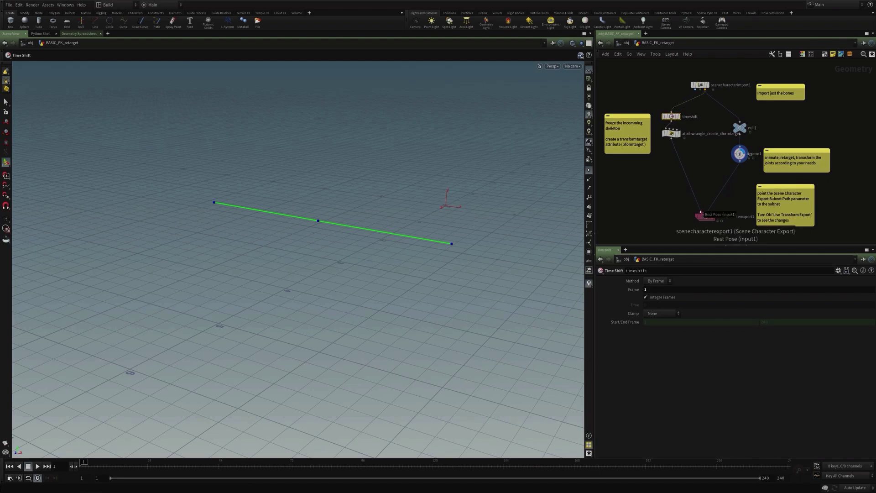
# Review the VEXpression of attribwrangle_create_xformtarget and the pose parameters of rigpose1.
pyautogui.click(671, 133)
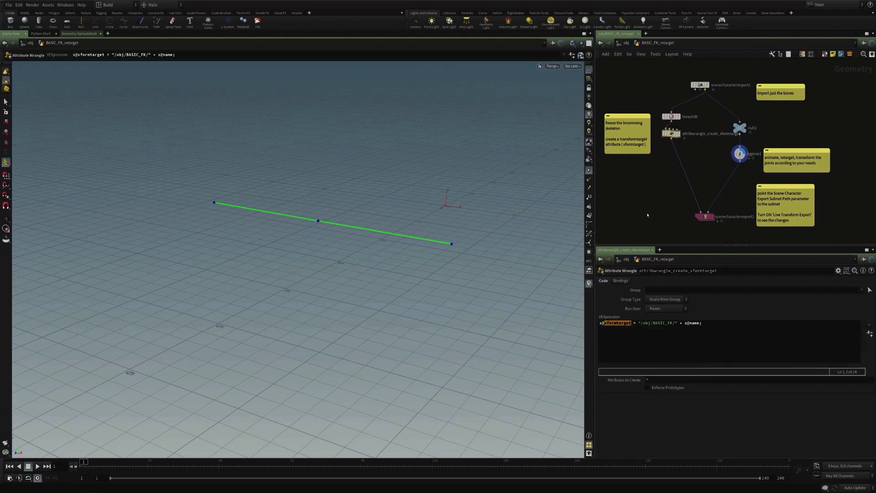
pyautogui.moveTo(722, 115); pyautogui.dragTo(745, 174)
pyautogui.click(733, 157)
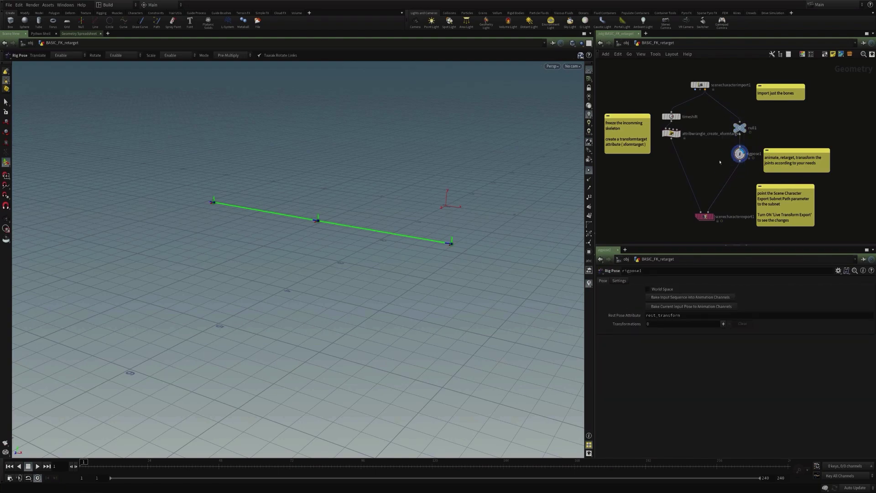
# Turn on Live Transform Export on the scenecharacterexport1 node.
pyautogui.click(705, 216)
pyautogui.moveTo(727, 235); pyautogui.dragTo(713, 228, button='middle')
pyautogui.scroll(5, 712, 227)
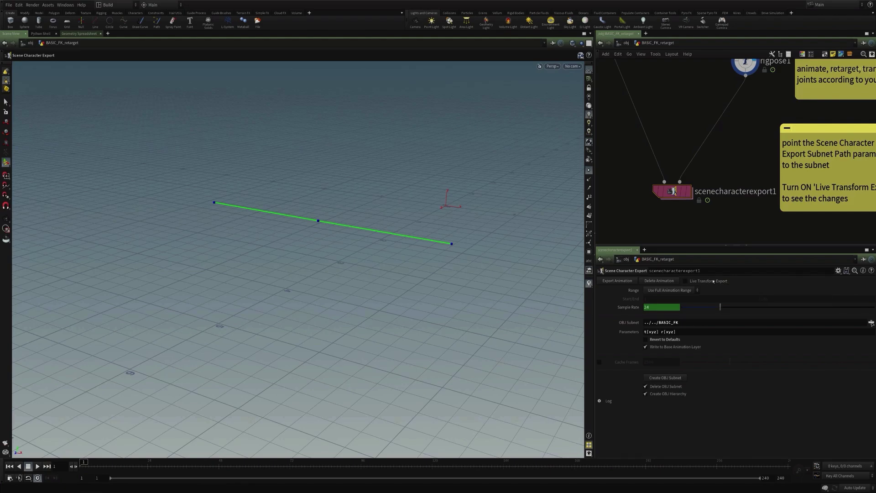
pyautogui.click(713, 282)
# Go inside the BASIC_FK subnet and inspect the constraints path of basic_fk_bone1, basic_fk_bone2 and basic_fk_bone3.
pyautogui.press('u')
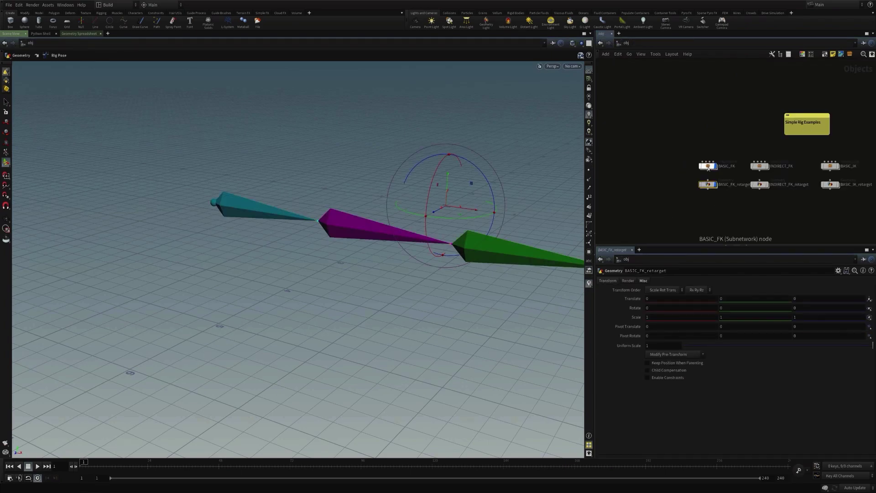
pyautogui.doubleClick(708, 167)
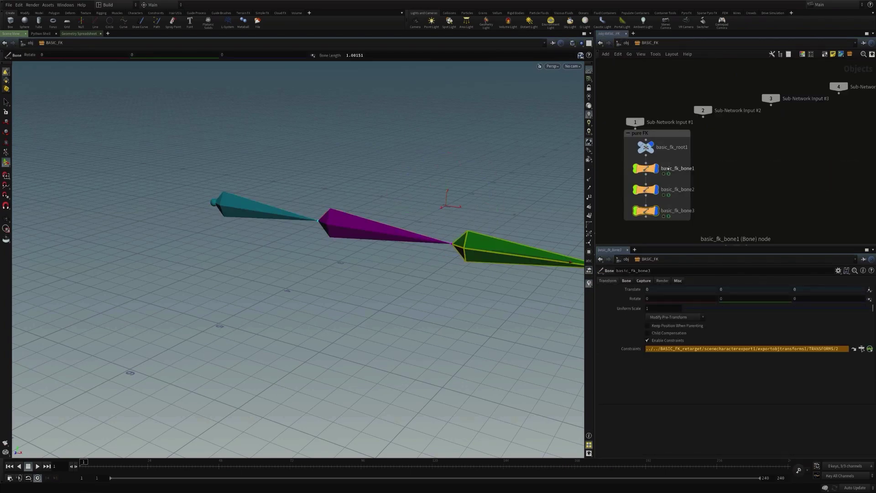
pyautogui.click(657, 162)
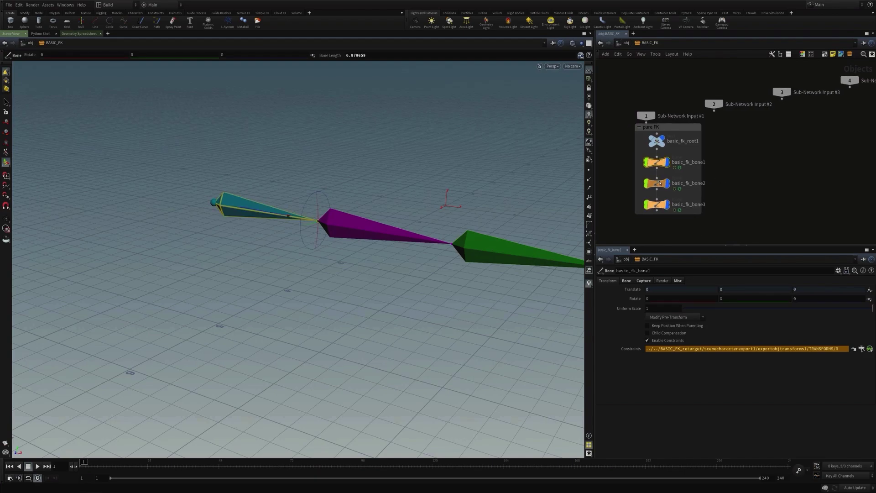
pyautogui.click(659, 183)
pyautogui.click(656, 204)
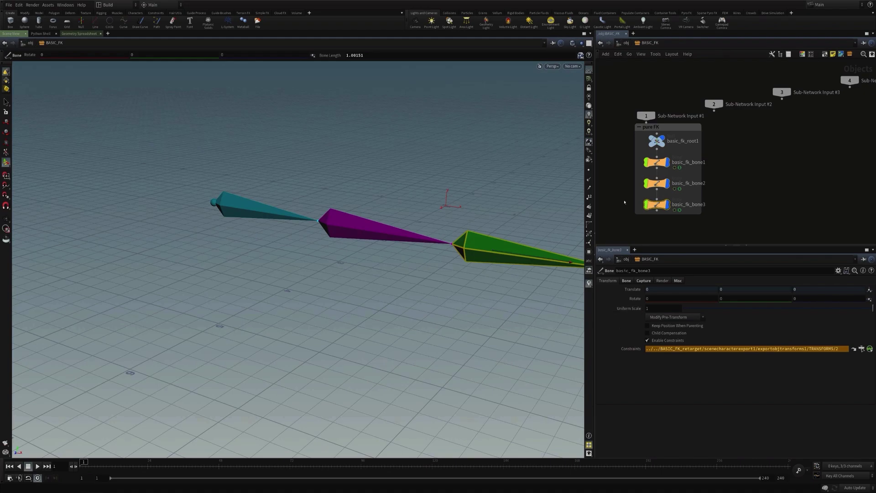
# Return to the BASIC_FK_retarget network, display scenecharacterexport1 and set the viewport to Ghost Other Objects.
pyautogui.press('u')
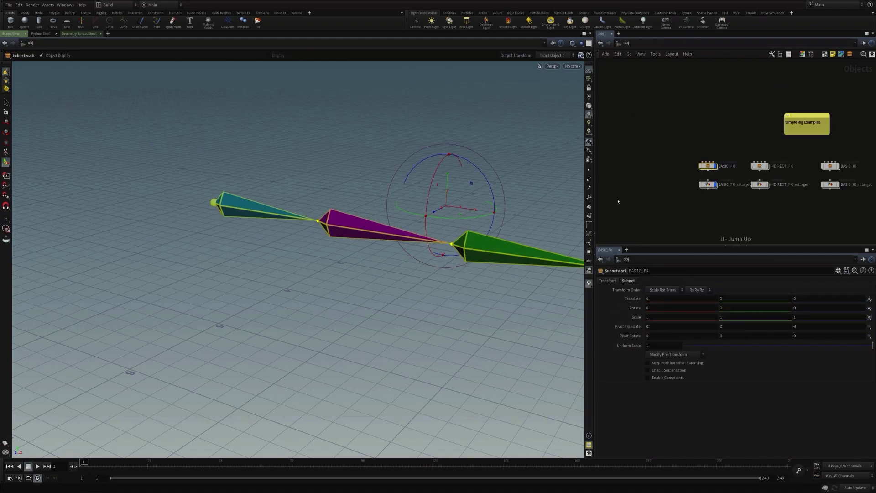
pyautogui.doubleClick(708, 184)
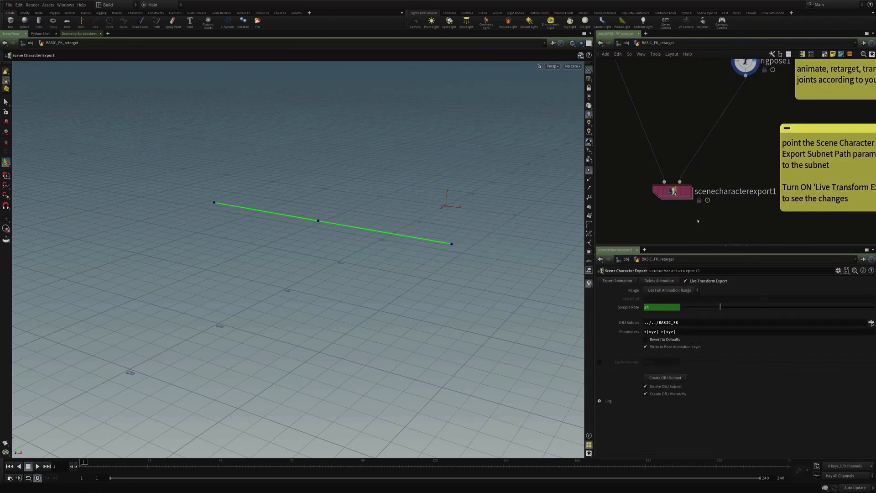
pyautogui.click(689, 192)
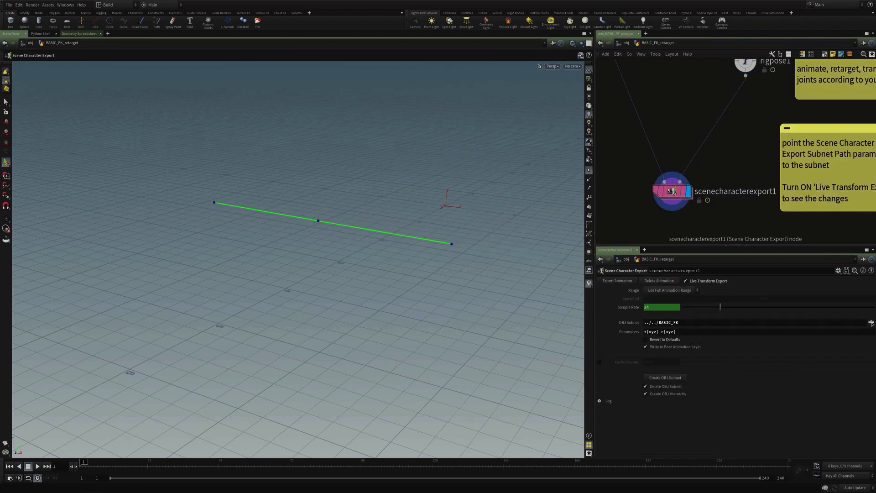
pyautogui.click(581, 43)
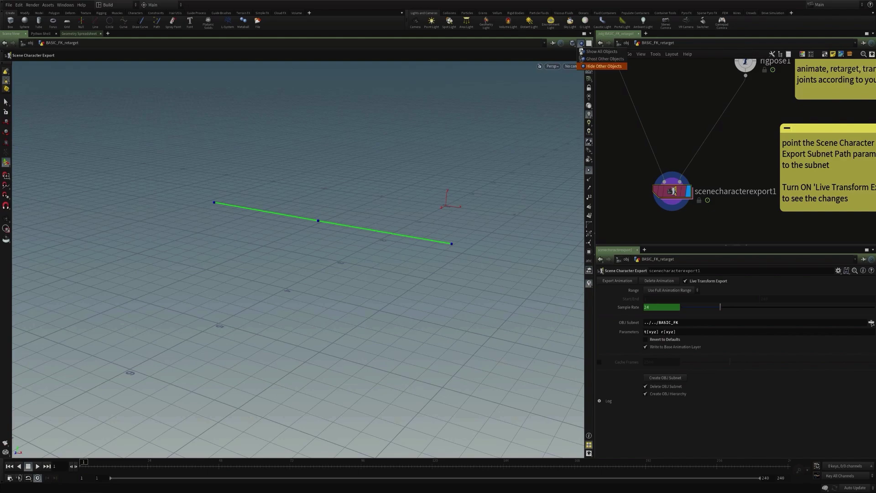
pyautogui.click(585, 61)
# Add a rigpose1 transformation for basic_fk_bone3, test rotating the joint about 45 degrees around X, and undo the rotation.
pyautogui.scroll(-3, 438, 176)
pyautogui.keyDown('alt'); pyautogui.moveTo(405, 180); pyautogui.dragTo(349, 184, button='middle'); pyautogui.keyUp('alt')
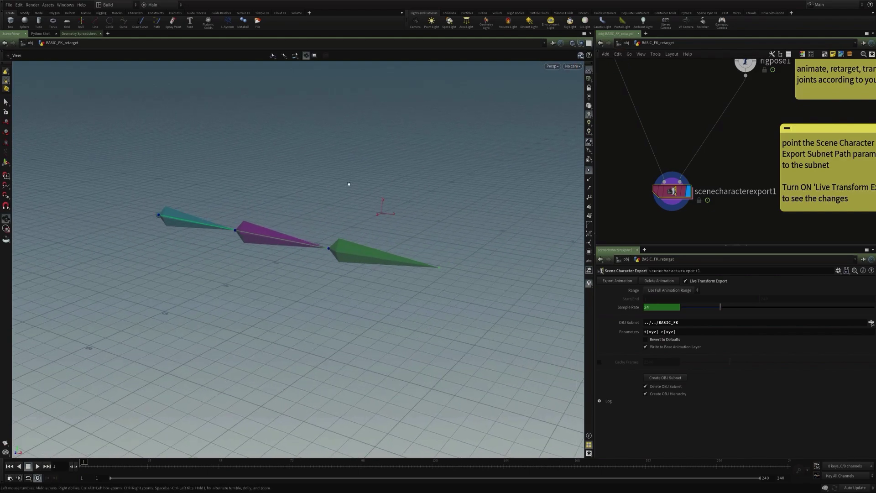
pyautogui.keyDown('alt'); pyautogui.moveTo(348, 183); pyautogui.dragTo(371, 194); pyautogui.keyUp('alt')
pyautogui.keyDown('alt'); pyautogui.moveTo(371, 194); pyautogui.dragTo(381, 186, button='middle'); pyautogui.keyUp('alt')
pyautogui.moveTo(725, 76); pyautogui.dragTo(711, 150, button='middle')
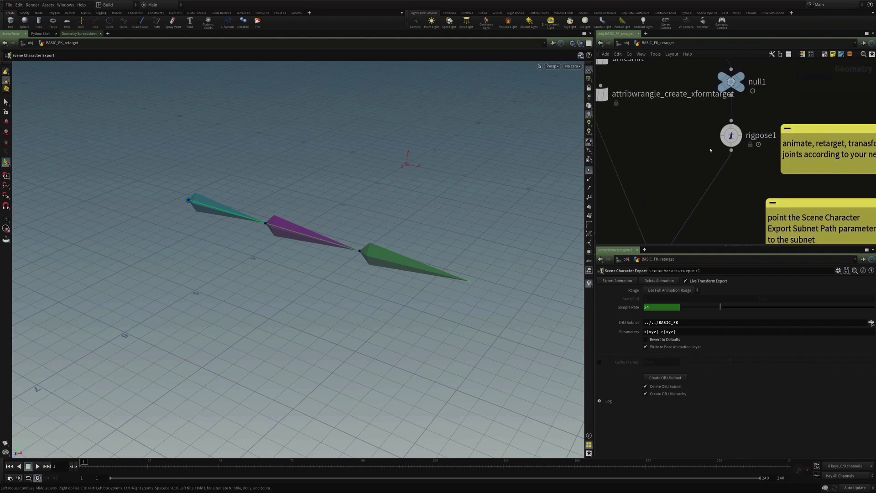
pyautogui.click(730, 135)
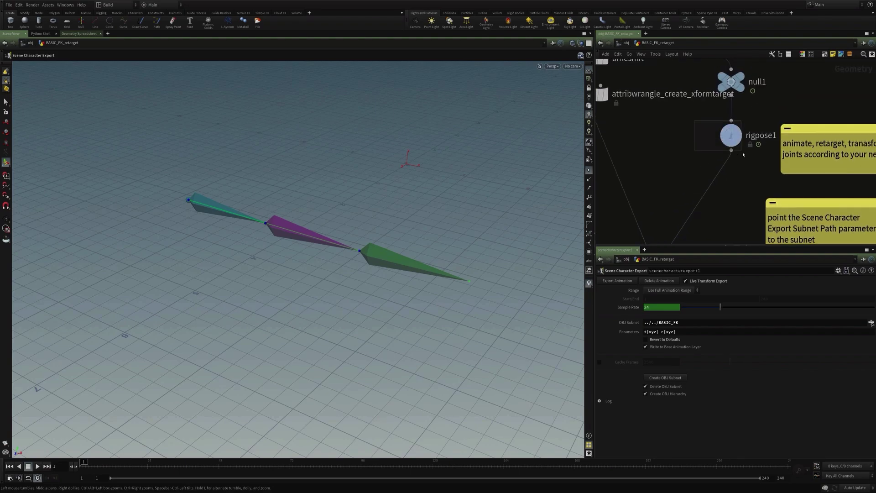
pyautogui.click(369, 249)
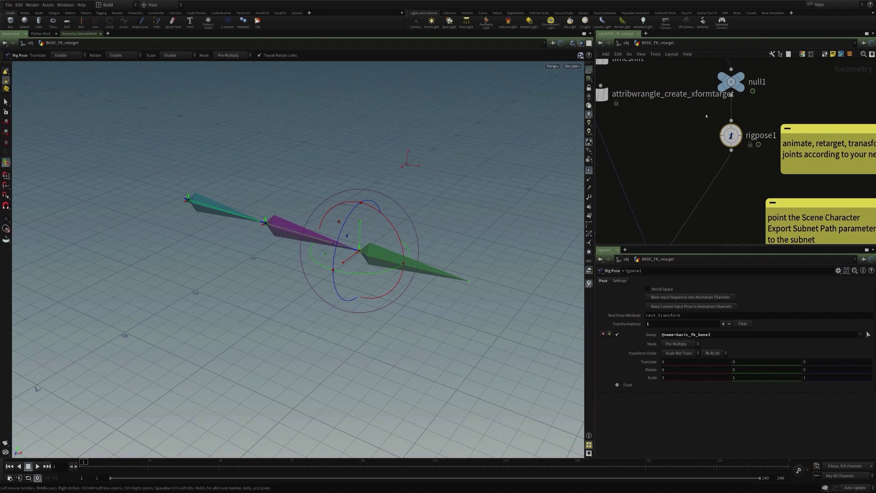
pyautogui.moveTo(399, 238); pyautogui.dragTo(378, 184)
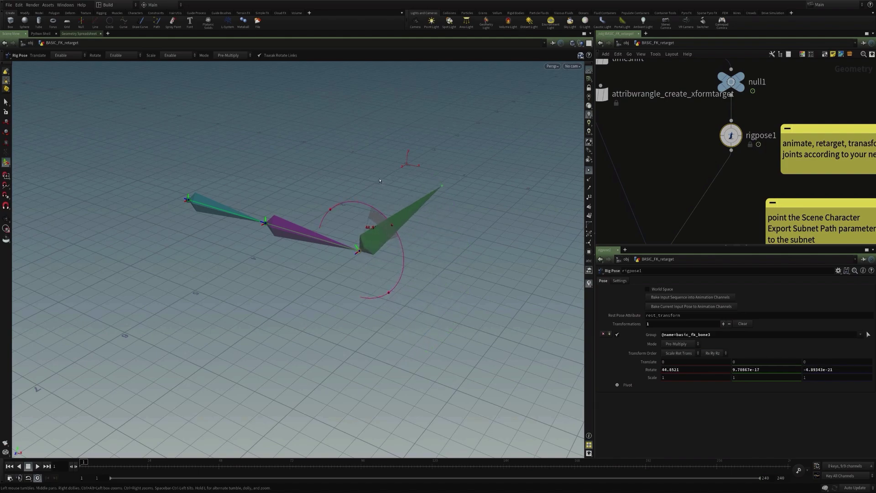
pyautogui.hotkey('ctrl', 'z')
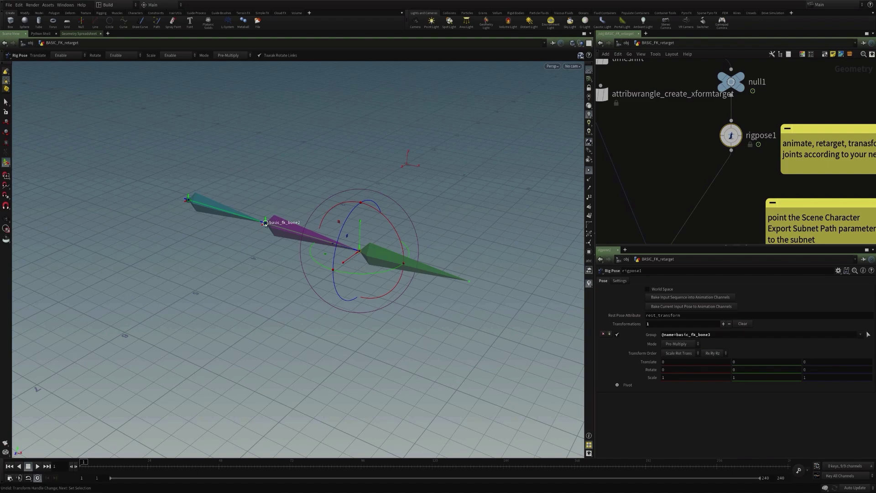
# Add a rigpose1 transformation for basic_fk_bone2, test rotating the joint, and undo the rotation.
pyautogui.click(276, 220)
pyautogui.moveTo(300, 210); pyautogui.dragTo(291, 194)
pyautogui.hotkey('ctrl', 'z')
# Set rotation keyframes of 0 at frame 1 for both basic_fk_bone3 and basic_fk_bone2 in rigpose1.
pyautogui.press('space')
pyautogui.moveTo(378, 236); pyautogui.dragTo(373, 227)
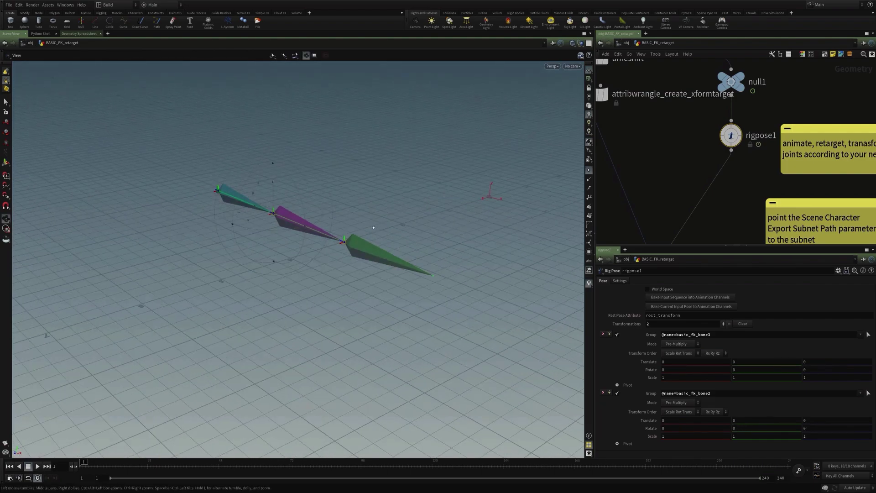
pyautogui.moveTo(423, 208); pyautogui.dragTo(405, 212)
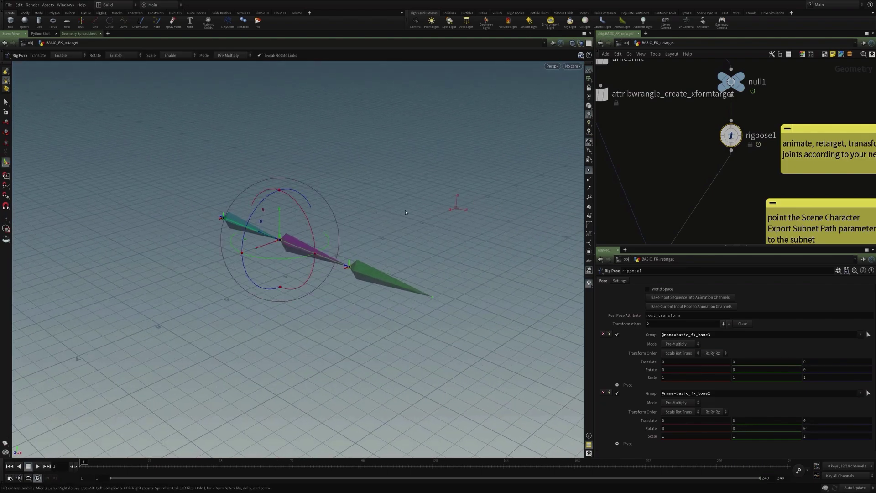
pyautogui.moveTo(668, 190); pyautogui.dragTo(692, 113, button='middle')
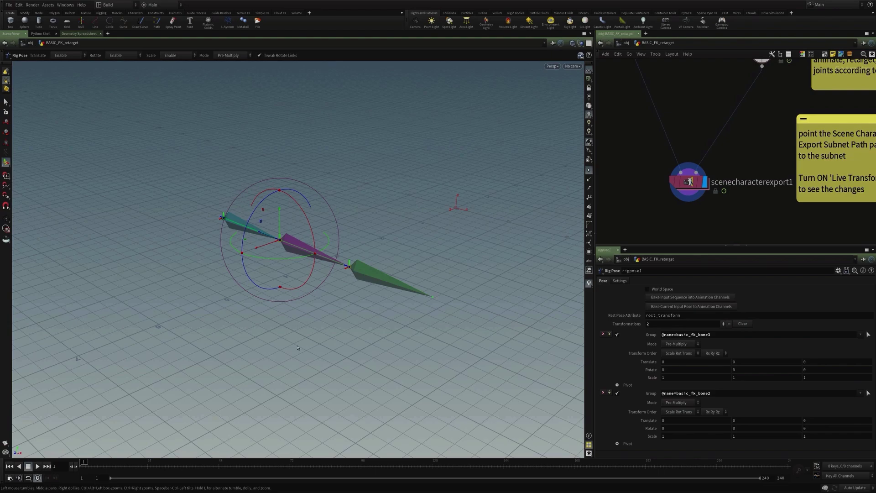
pyautogui.keyDown('alt'); pyautogui.click(650, 369); pyautogui.keyUp('alt')
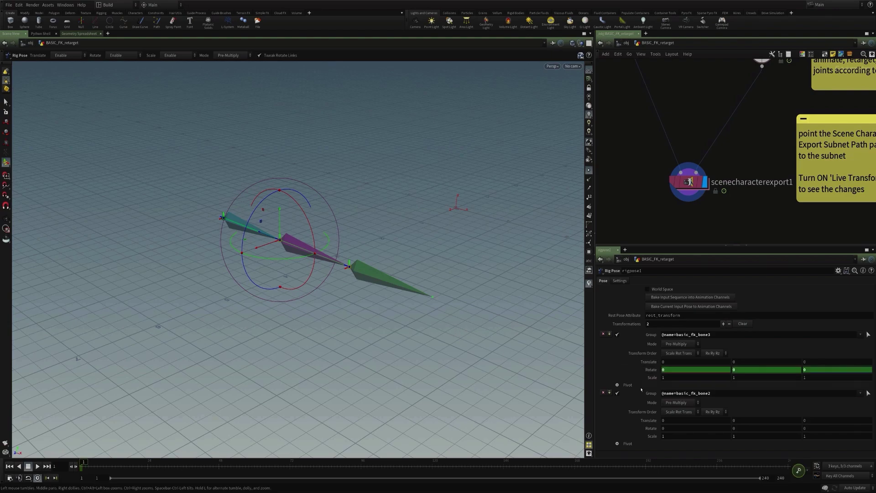
pyautogui.keyDown('alt'); pyautogui.click(646, 429); pyautogui.keyUp('alt')
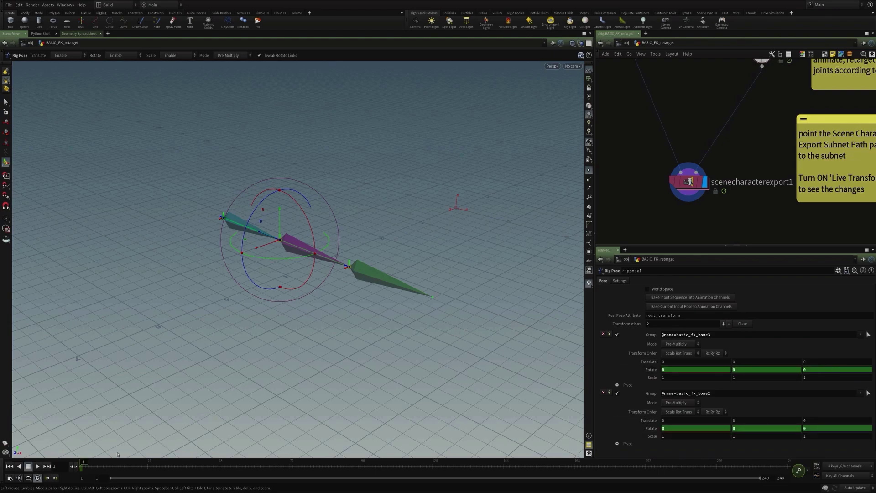
# At frame 24, rotate basic_fk_bone2 and basic_fk_bone3 to about 53, -32, -35 degrees, key the rotation, and return to frame 1.
pyautogui.moveTo(87, 463); pyautogui.dragTo(152, 468)
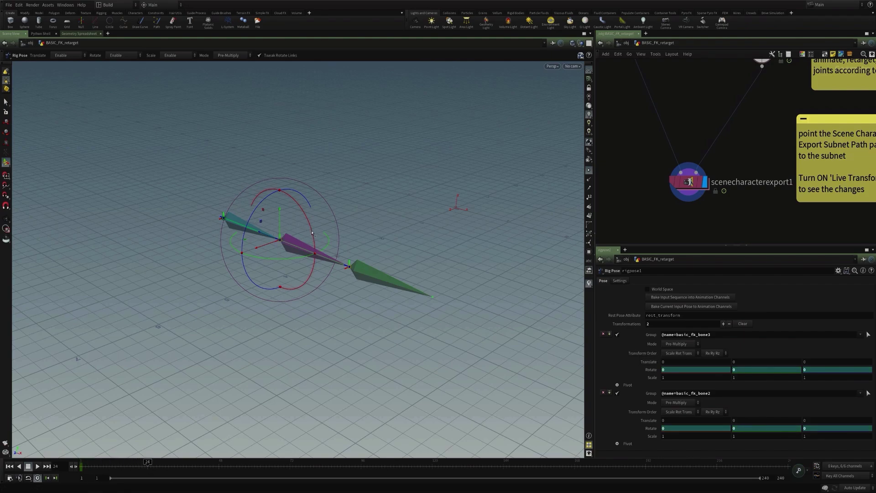
pyautogui.moveTo(311, 231); pyautogui.dragTo(266, 242)
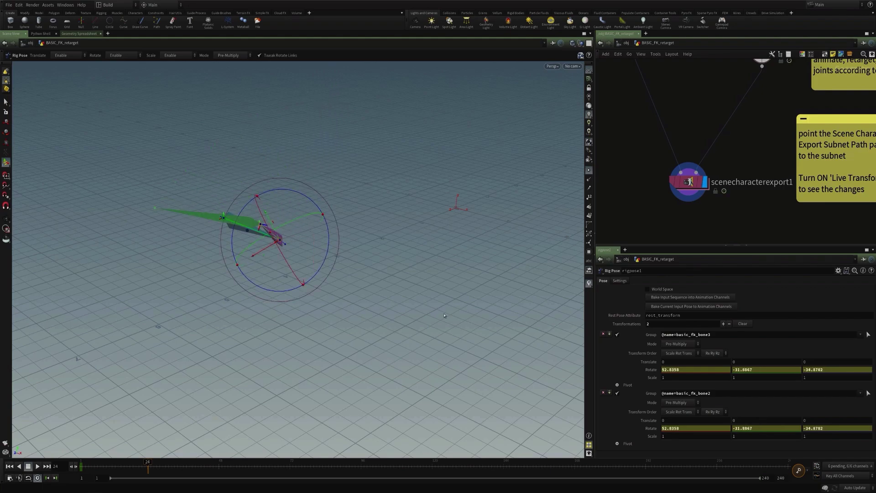
pyautogui.keyDown('alt'); pyautogui.click(647, 429); pyautogui.keyUp('alt')
pyautogui.moveTo(148, 465); pyautogui.dragTo(81, 462)
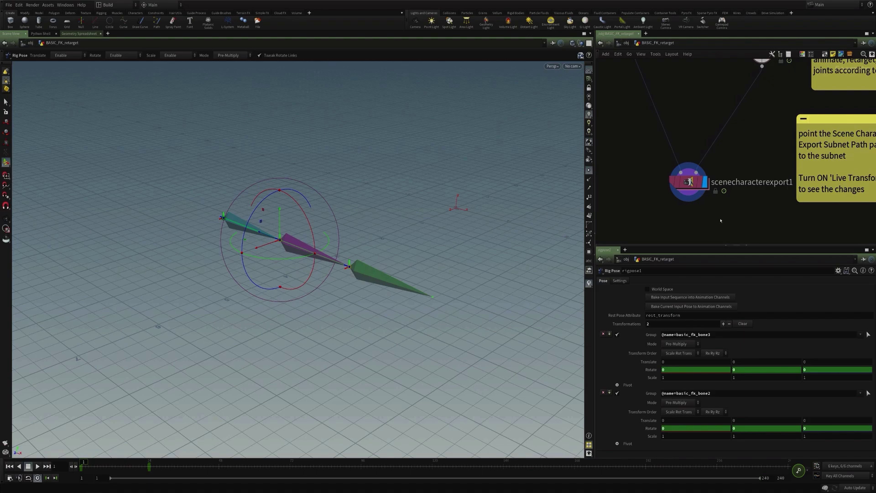
# Turn off Live Transform Export on scenecharacterexport1 and set its export range to Use Start/End.
pyautogui.click(691, 184)
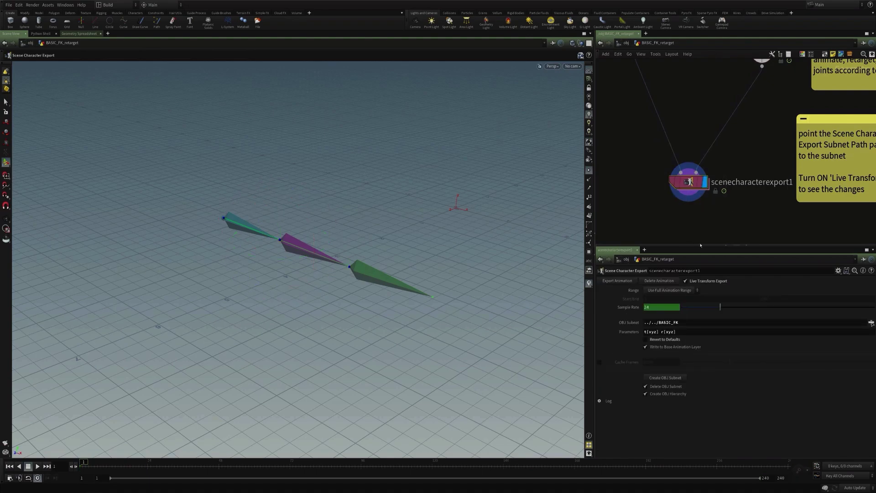
pyautogui.click(707, 281)
pyautogui.click(679, 290)
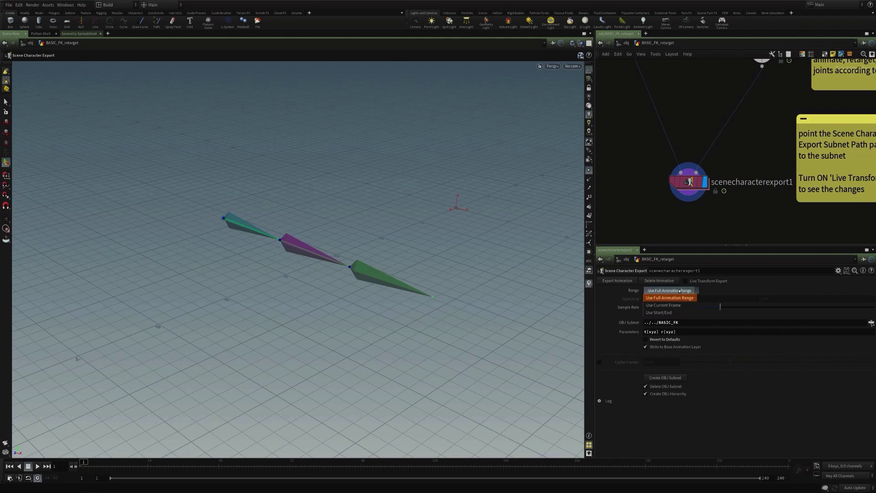
pyautogui.click(659, 313)
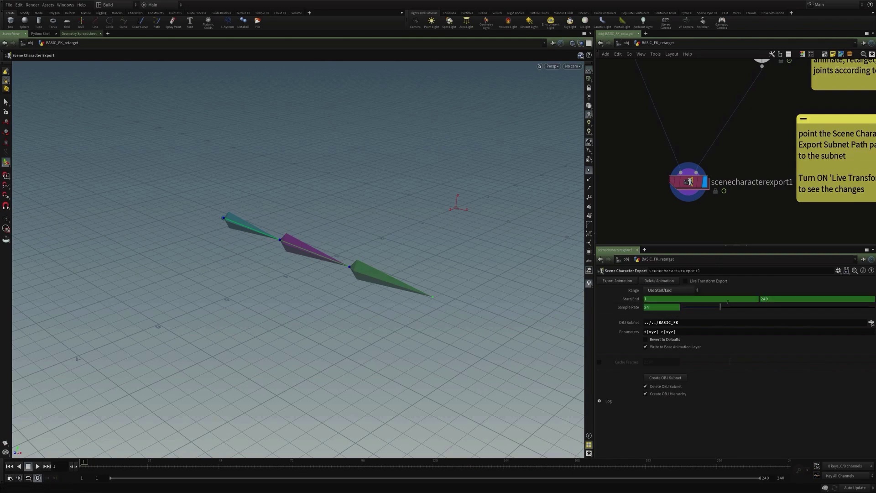
# Delete the end frame's channel, set the end frame to match the last keyframe, and export the animation to BASIC_FK.
pyautogui.rightClick(767, 299)
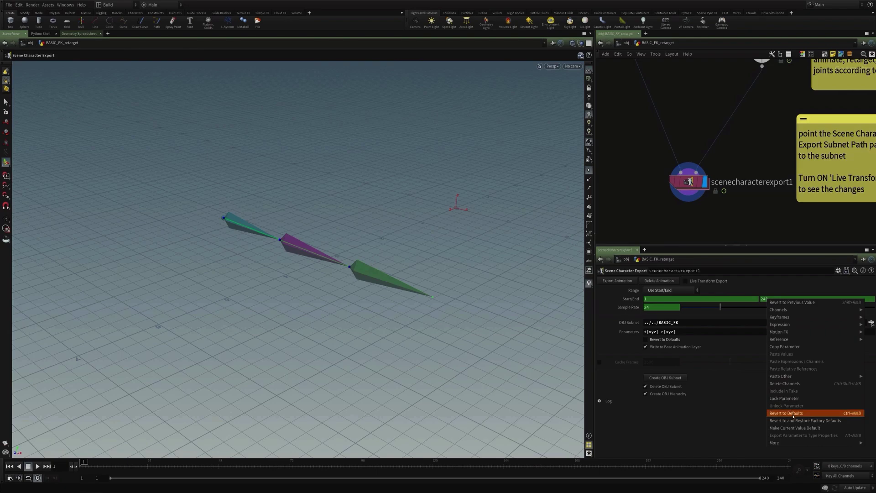
pyautogui.click(791, 385)
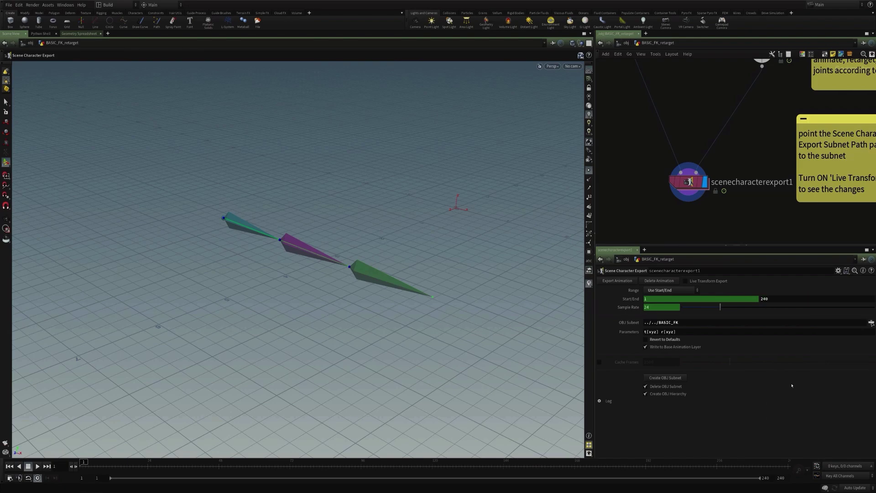
pyautogui.click(771, 299)
pyautogui.write('2')
pyautogui.press('Return')
pyautogui.click(619, 282)
# Go inside the BASIC_FK subnet and check the exported rotation channels on basic_fk_bone1, basic_fk_bone2 and basic_fk_bone3.
pyautogui.press('u')
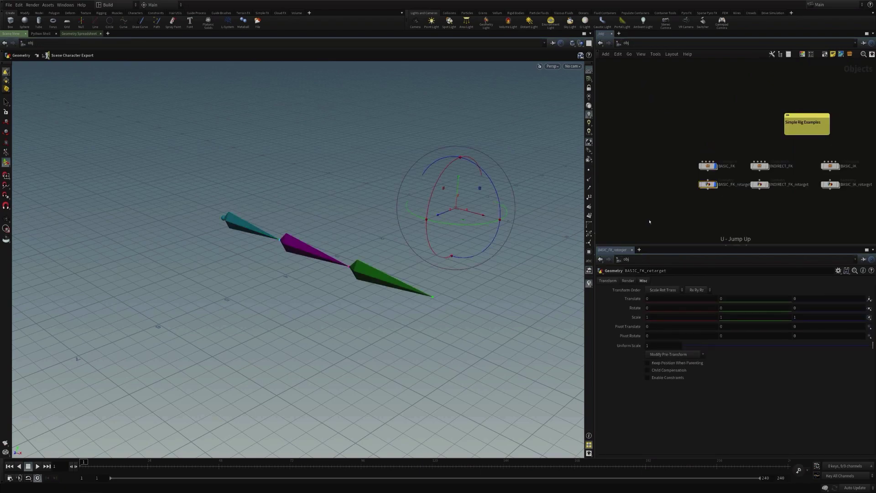
pyautogui.doubleClick(708, 167)
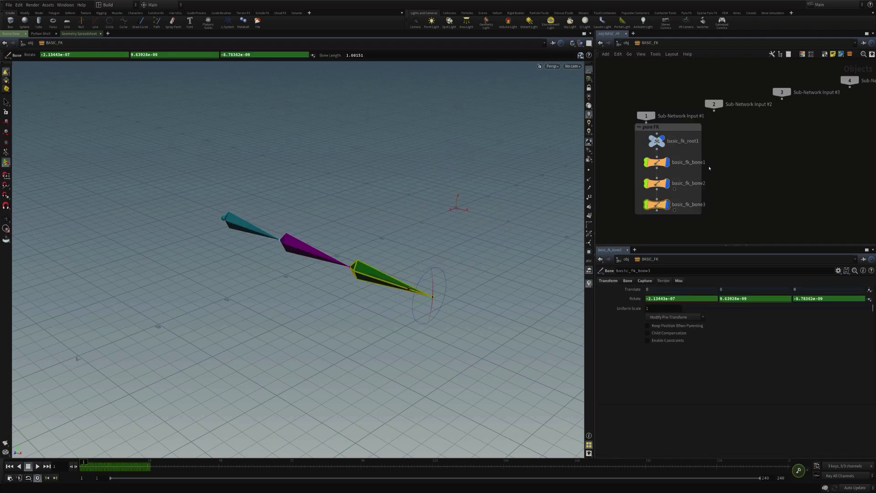
pyautogui.click(659, 160)
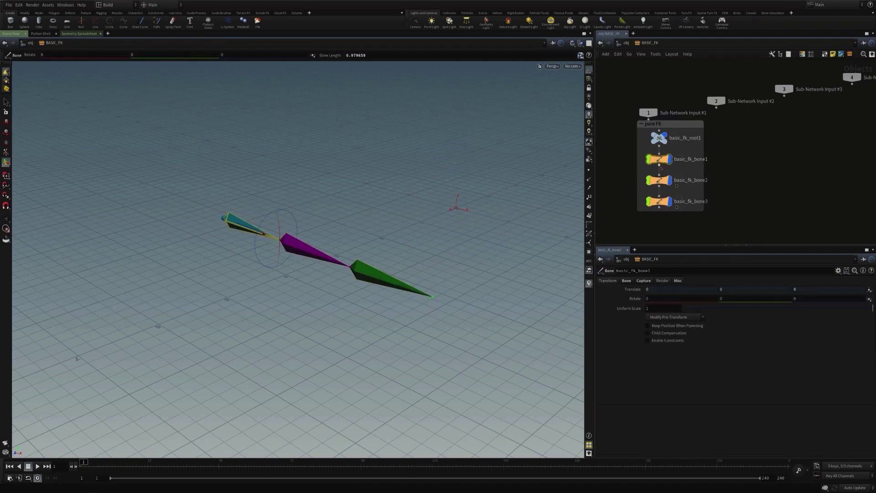
pyautogui.click(660, 180)
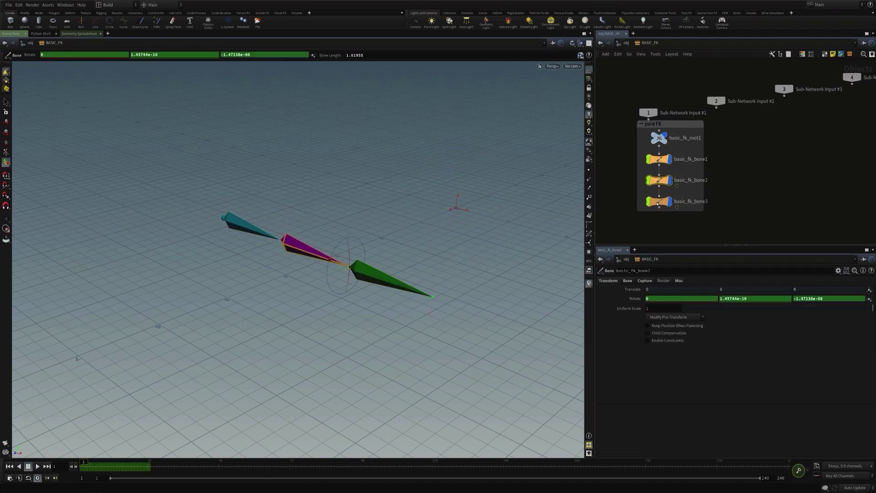
pyautogui.click(657, 203)
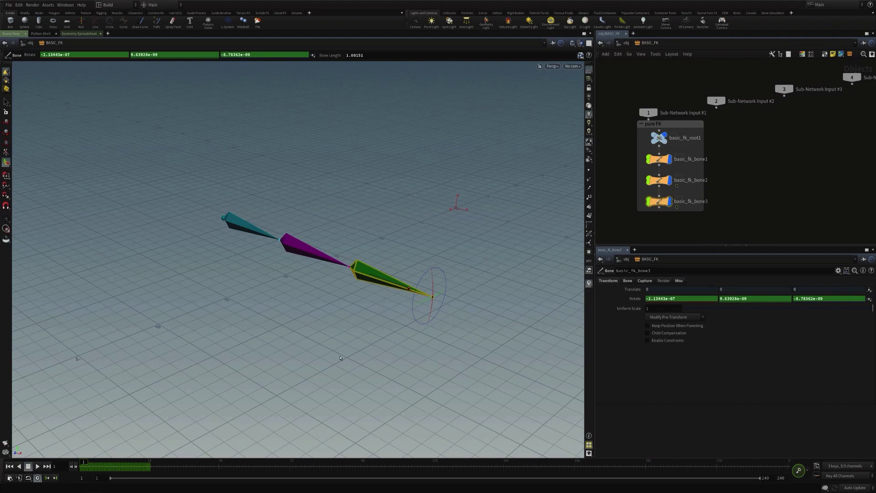
# Open basic_fk_bone3's rotation channels in the Animation Editor and frame their baked curves.
pyautogui.moveTo(89, 462)
pyautogui.mouseDown()
pyautogui.moveTo(136, 463)
pyautogui.moveTo(82, 463)
pyautogui.mouseUp()
pyautogui.click(806, 476)
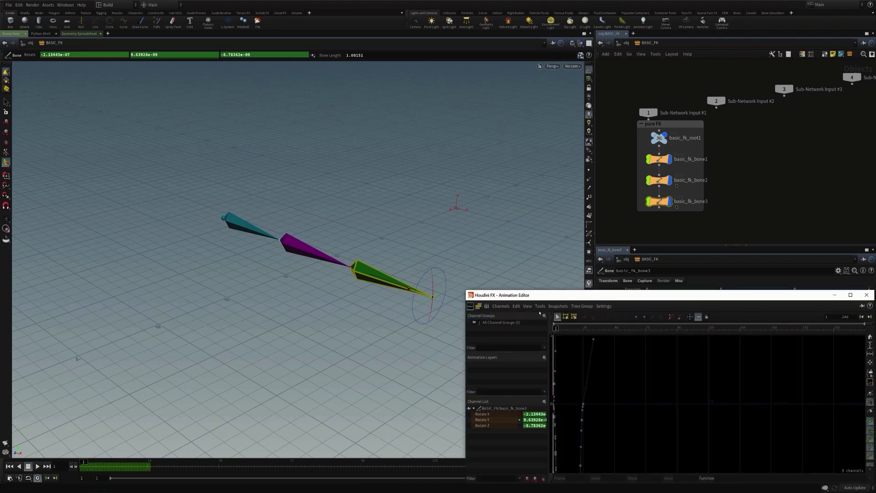
pyautogui.moveTo(560, 293); pyautogui.dragTo(343, 78)
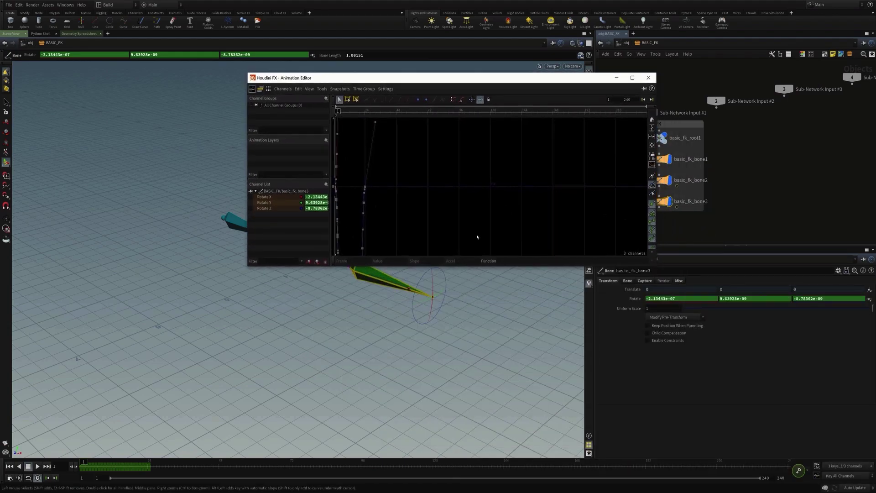
pyautogui.moveTo(449, 220); pyautogui.dragTo(440, 241, button='right')
pyautogui.moveTo(413, 79); pyautogui.dragTo(514, 56)
# Lower the keys in the middle of basic_fk_bone3's three rotation curves, preview frame 12, and close the Animation Editor.
pyautogui.moveTo(547, 135); pyautogui.dragTo(605, 236)
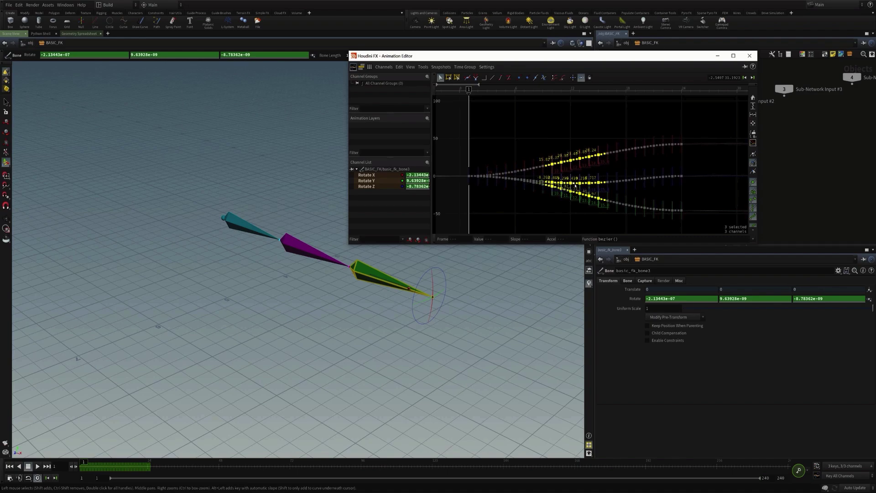
pyautogui.moveTo(573, 184); pyautogui.dragTo(556, 190)
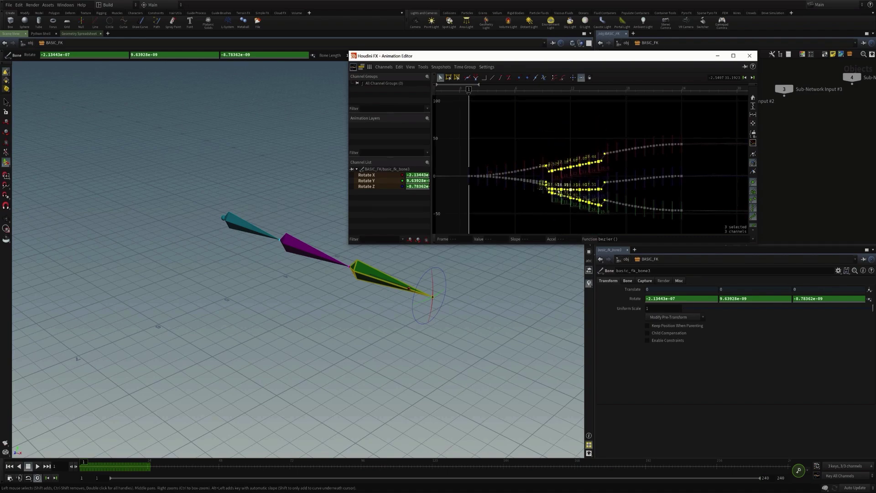
pyautogui.moveTo(500, 100); pyautogui.dragTo(570, 191)
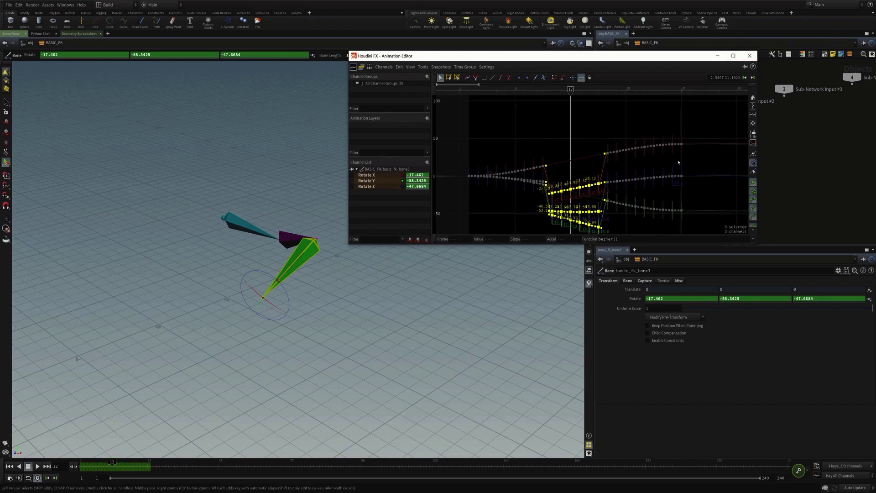
pyautogui.click(749, 55)
pyautogui.click(647, 234)
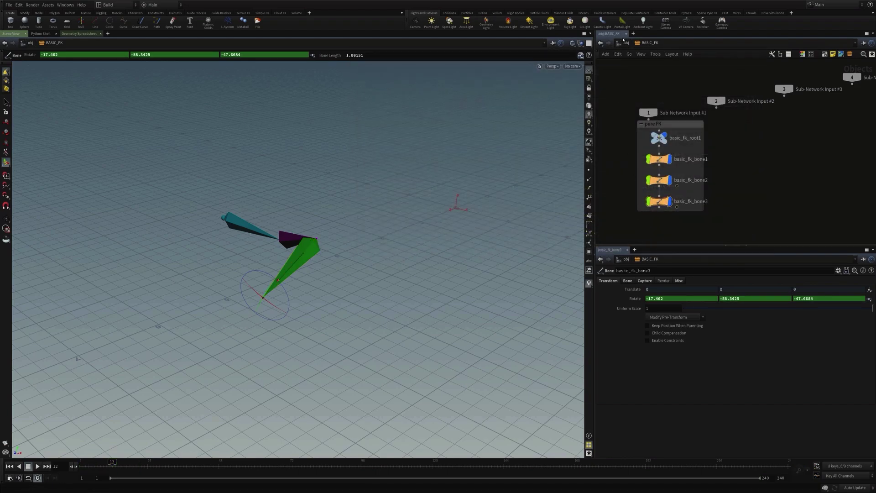
# Return to the object level, hide BASIC_FK, display INDIRECT_FK, and go inside the INDIRECT_FK subnet.
pyautogui.click(624, 43)
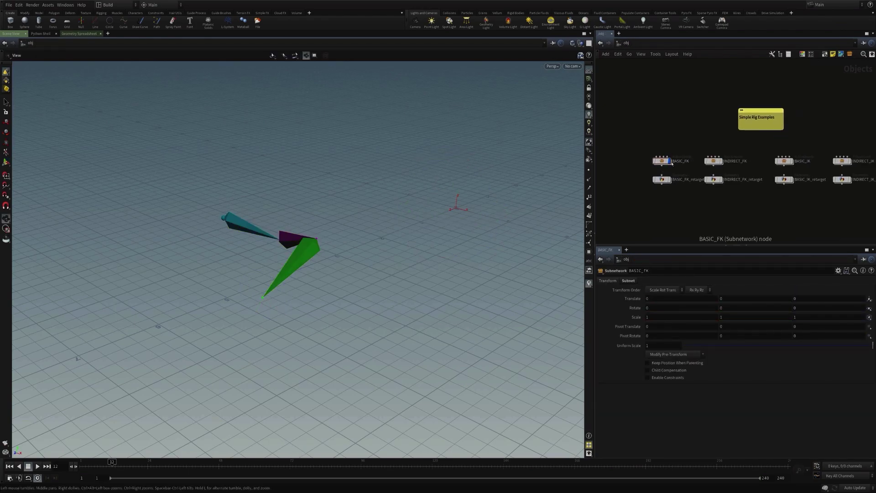
pyautogui.click(668, 161)
pyautogui.click(720, 160)
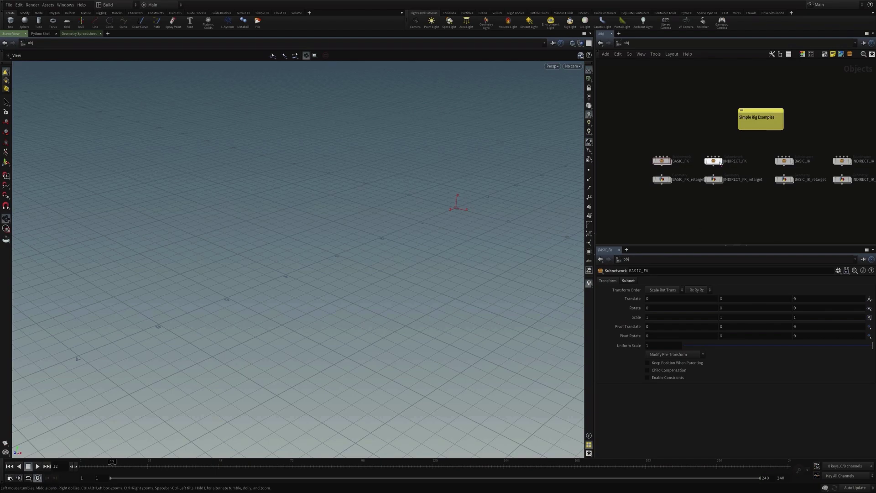
pyautogui.doubleClick(713, 161)
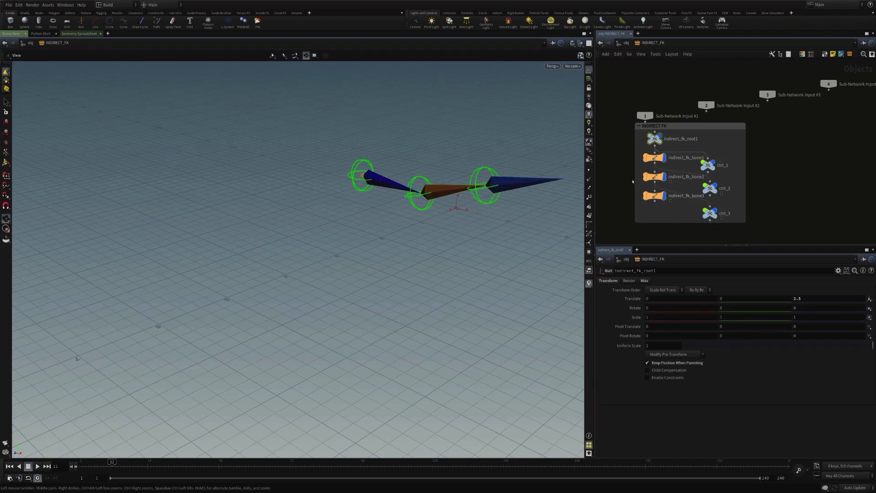
pyautogui.moveTo(470, 192); pyautogui.dragTo(288, 237, button='middle')
pyautogui.scroll(5, 287, 237)
pyautogui.moveTo(288, 237); pyautogui.dragTo(434, 200)
pyautogui.moveTo(434, 200); pyautogui.dragTo(345, 218, button='right')
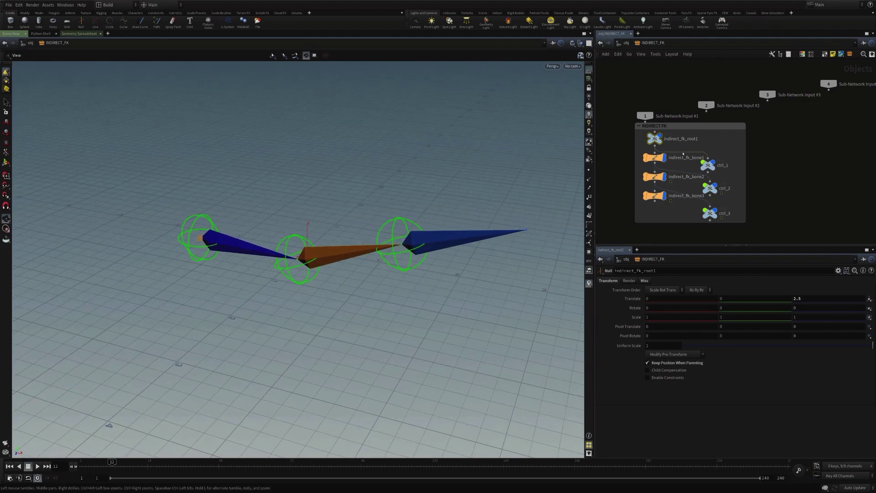
# Inspect the control nulls ctrl_1, ctrl_2 and ctrl_3, and return to frame 1.
pyautogui.click(707, 165)
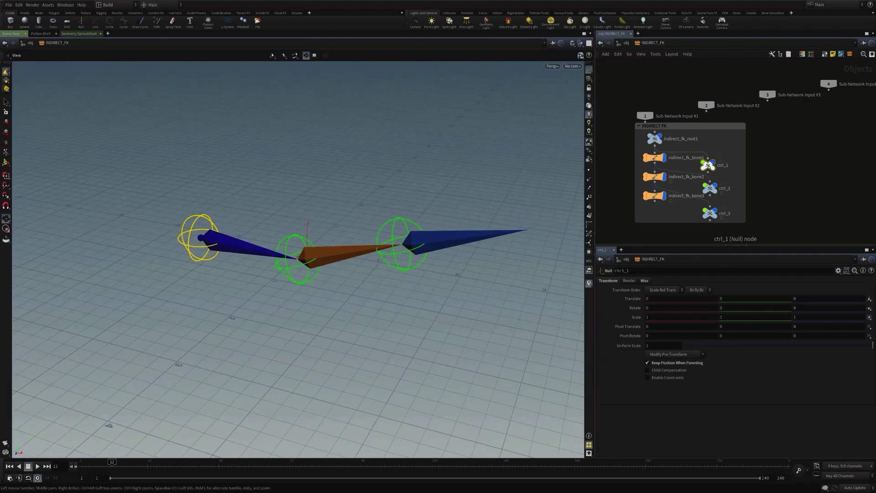
pyautogui.click(709, 188)
pyautogui.click(709, 213)
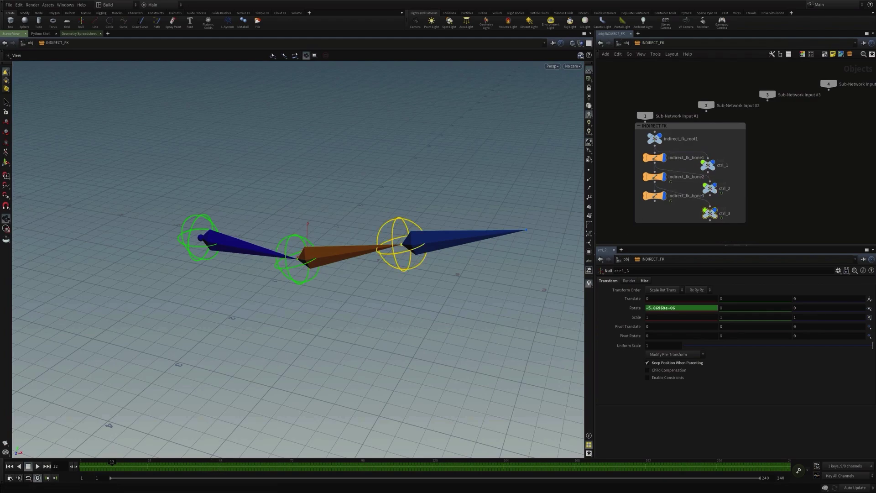
pyautogui.moveTo(112, 467); pyautogui.dragTo(83, 468)
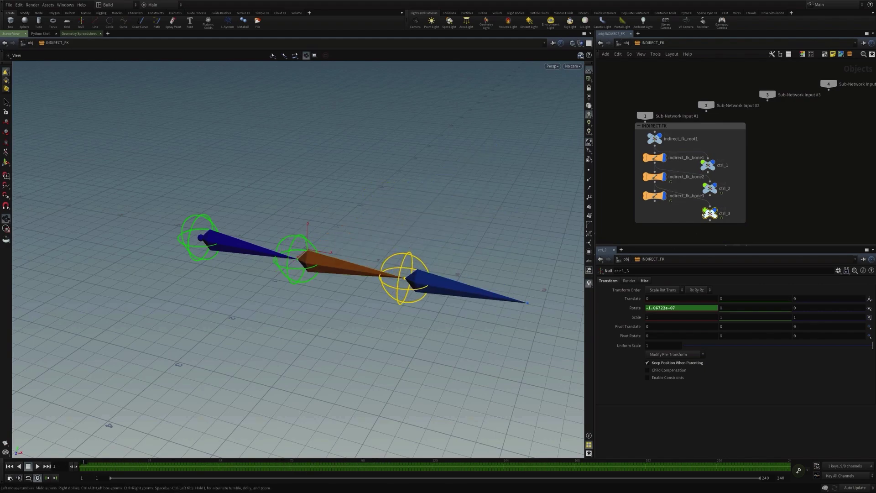
# Check the rotate expressions on indirect_fk_bone3 to see which control drives it.
pyautogui.click(654, 196)
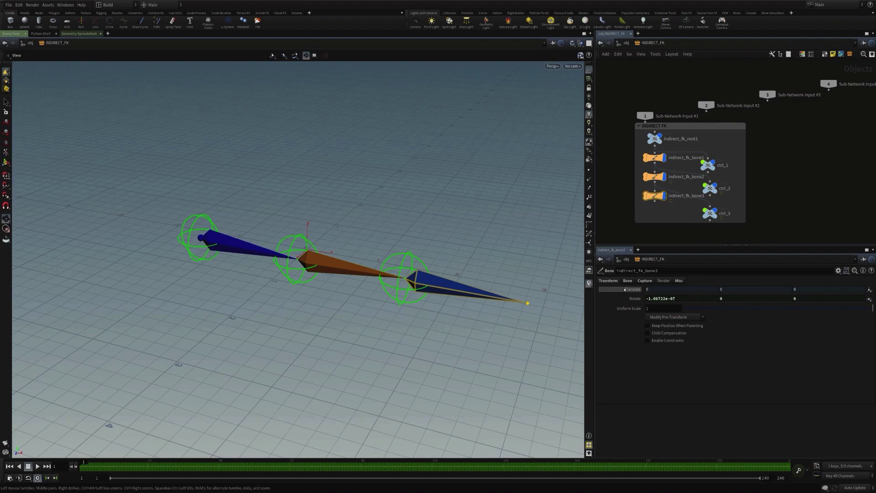
pyautogui.click(624, 299)
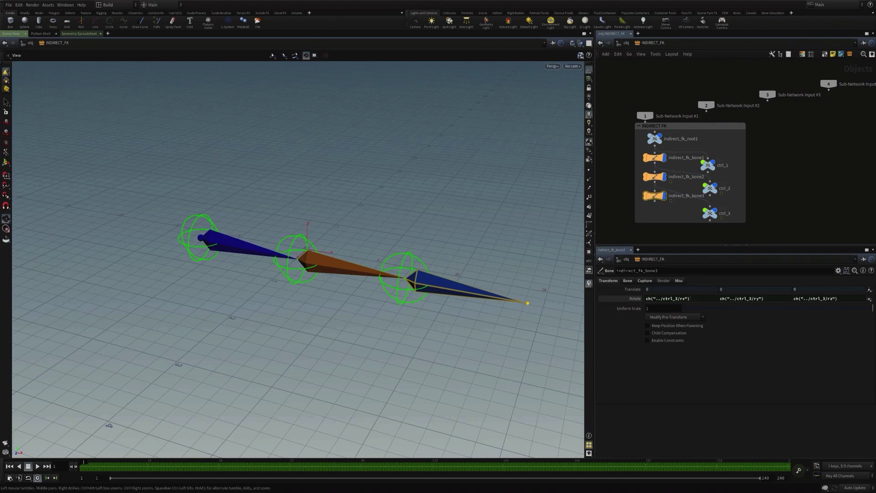
pyautogui.keyDown('ctrl'); pyautogui.keyDown('shift'); pyautogui.click(629, 298); pyautogui.keyUp('shift'); pyautogui.keyUp('ctrl')
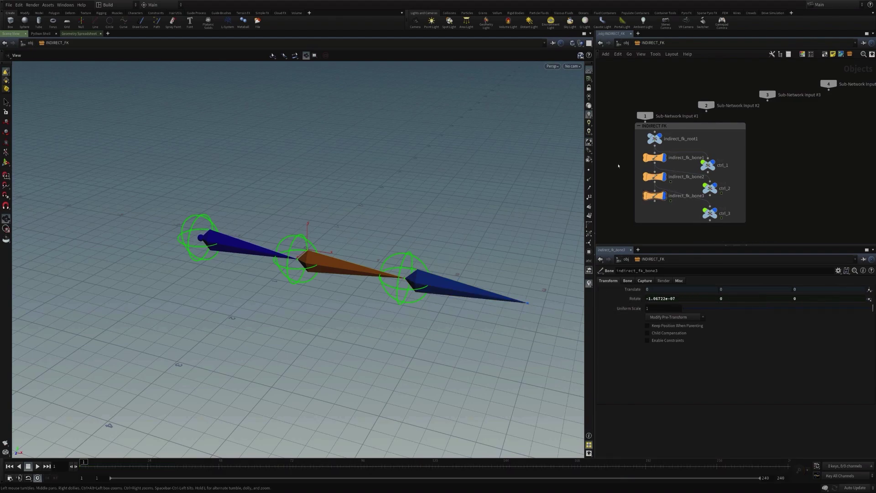
# Go inside INDIRECT_FK_retarget and examine its network and the joint-to-parent pairs on reparentjoints1.
pyautogui.press('u')
pyautogui.doubleClick(714, 182)
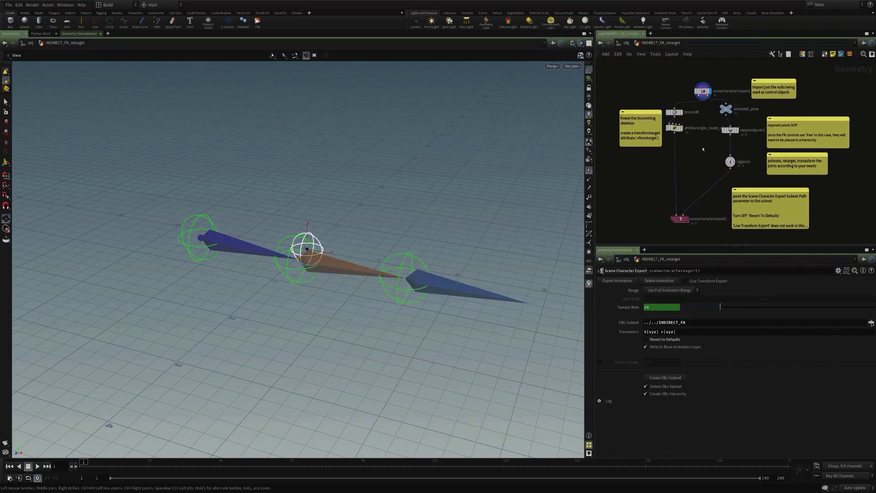
pyautogui.scroll(3, 694, 87)
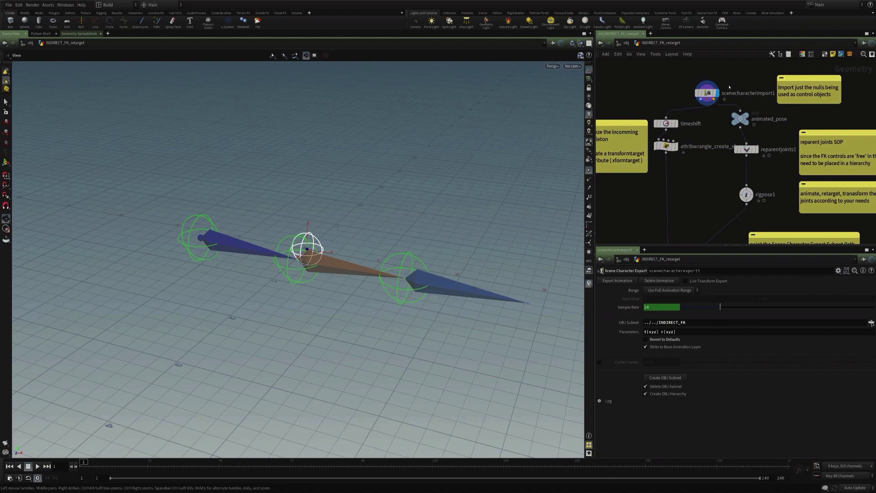
pyautogui.scroll(-2, 703, 151)
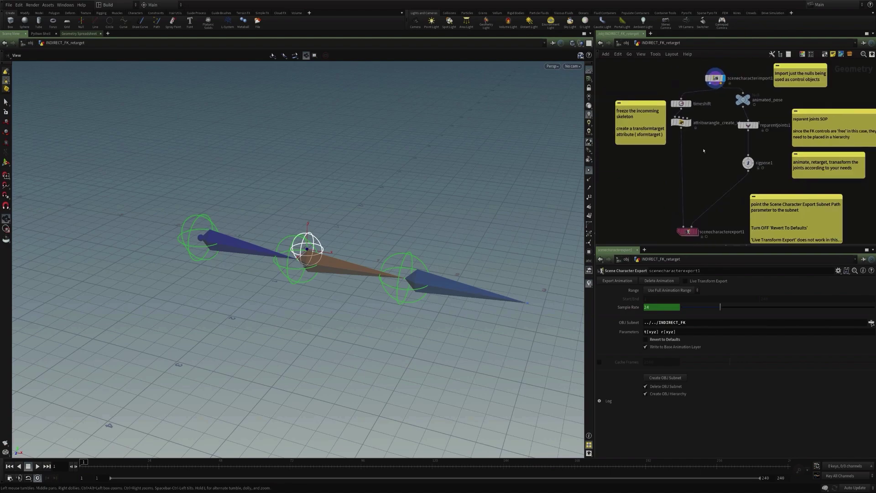
pyautogui.click(748, 126)
pyautogui.scroll(3, 727, 150)
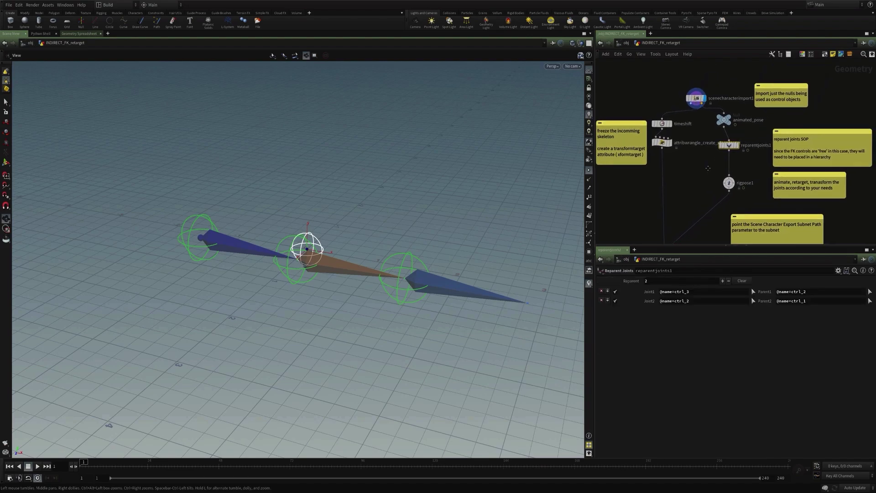
# Inspect the import settings of scenecharacterimport1, and hide other objects in the viewport to isolate and frame its output.
pyautogui.click(675, 65)
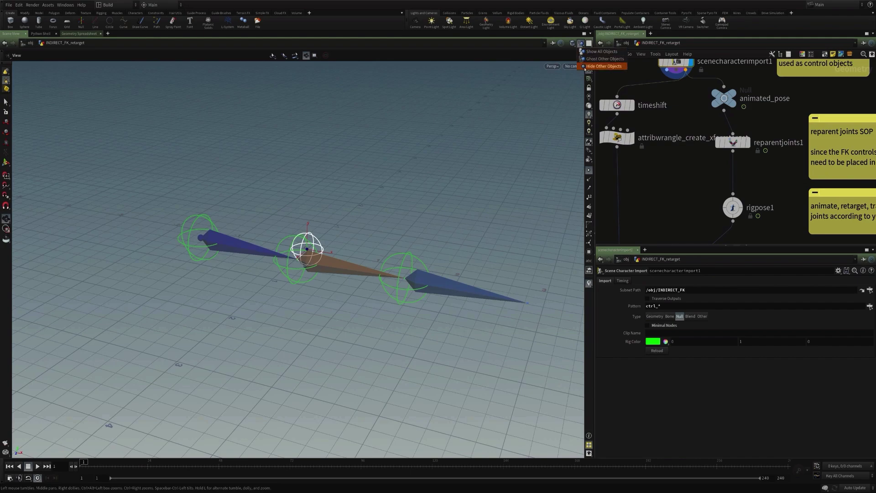
pyautogui.hotkey('space', 'h')
pyautogui.moveTo(386, 173); pyautogui.dragTo(433, 219)
pyautogui.scroll(-5, 463, 159)
pyautogui.moveTo(504, 143); pyautogui.dragTo(488, 160, button='middle')
pyautogui.moveTo(704, 173); pyautogui.dragTo(710, 197, button='middle')
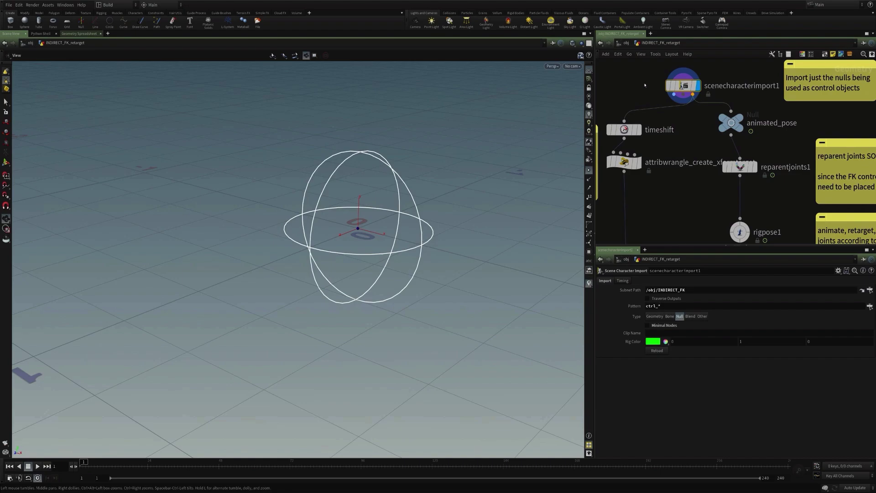
# Go inside the INDIRECT_FK subnet and select ctrl_1, ctrl_2 and ctrl_3 together.
pyautogui.click(626, 42)
pyautogui.click(713, 160)
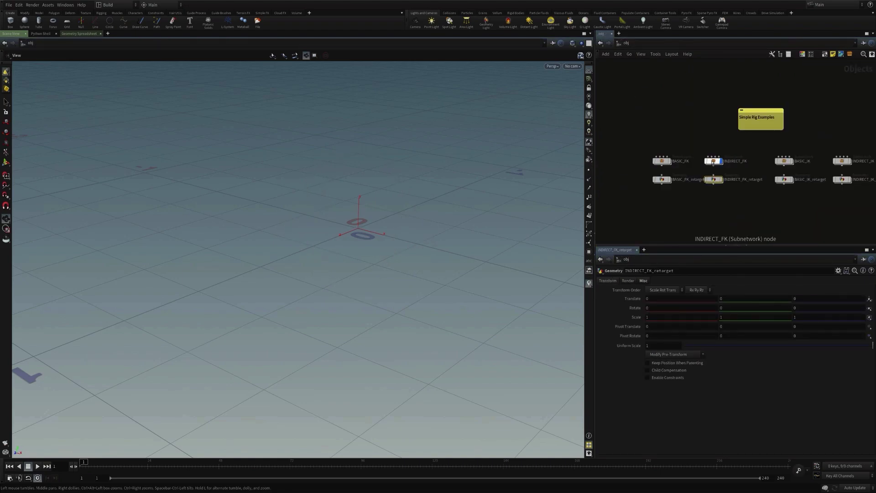
pyautogui.doubleClick(713, 161)
pyautogui.moveTo(710, 173); pyautogui.dragTo(697, 220)
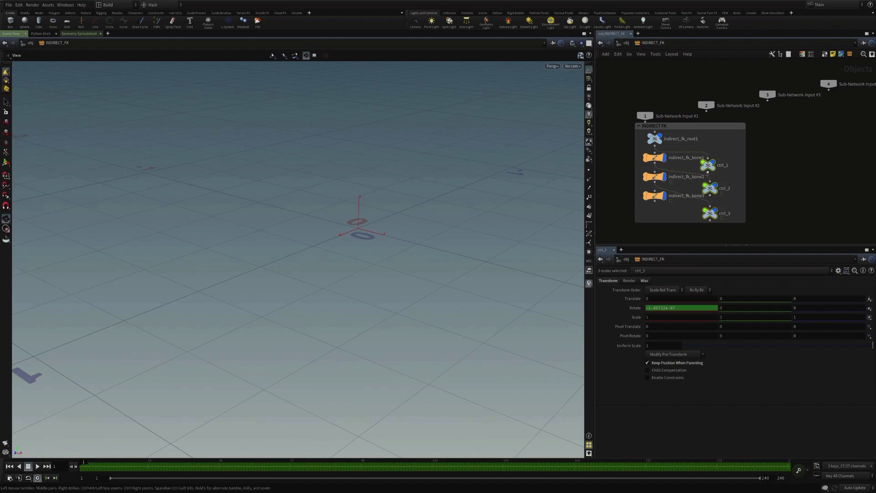
# Return to INDIRECT_FK_retarget, display the animated_pose node, and frame its imported control points.
pyautogui.click(626, 43)
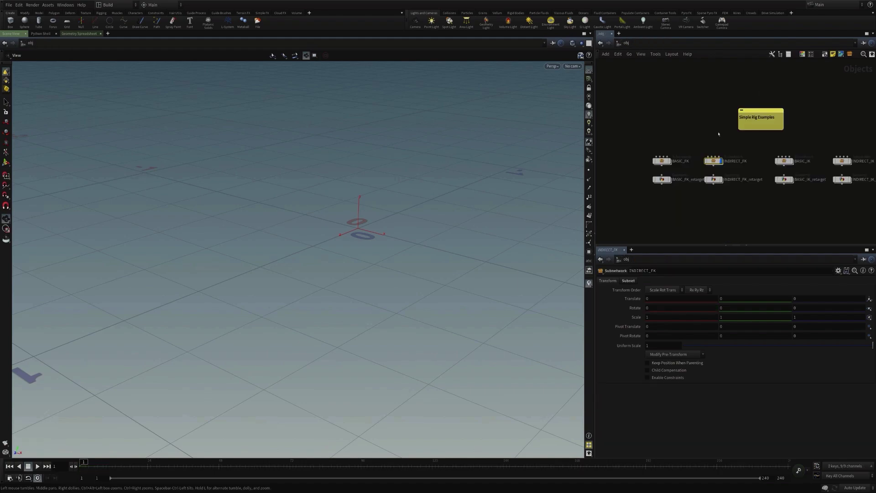
pyautogui.click(713, 178)
pyautogui.doubleClick(713, 179)
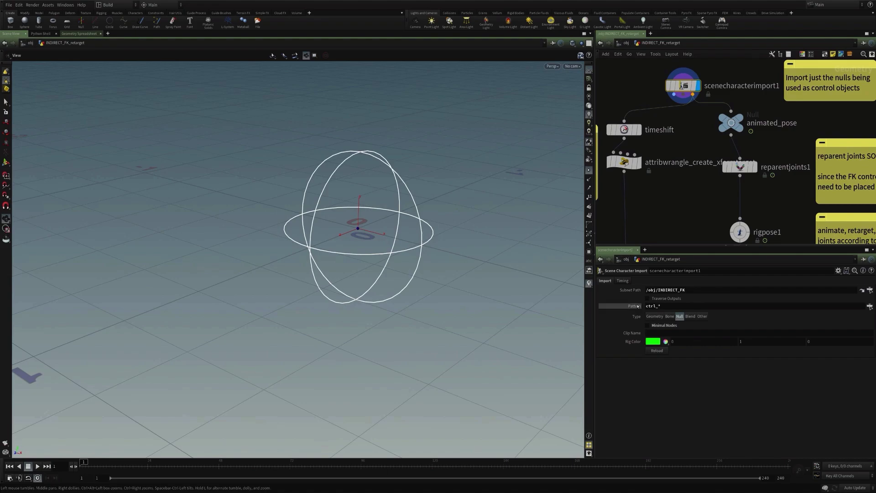
pyautogui.click(683, 183)
pyautogui.moveTo(684, 183); pyautogui.dragTo(662, 163, button='middle')
pyautogui.click(713, 103)
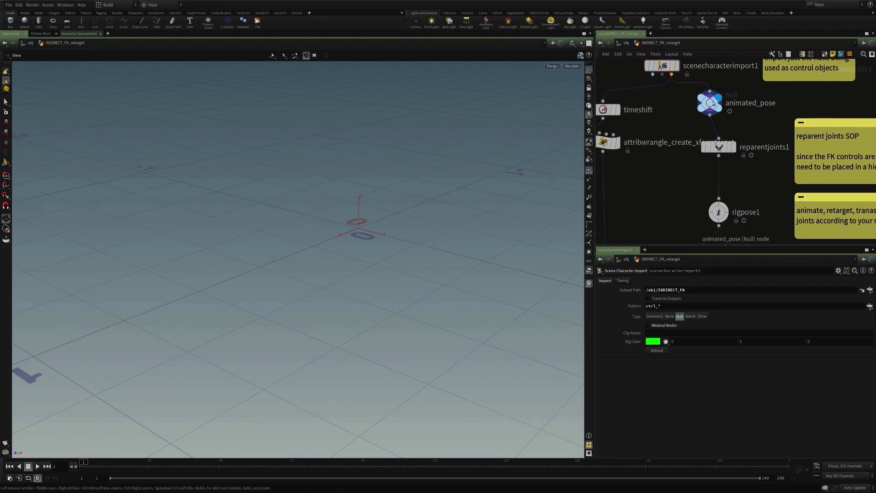
pyautogui.press('h')
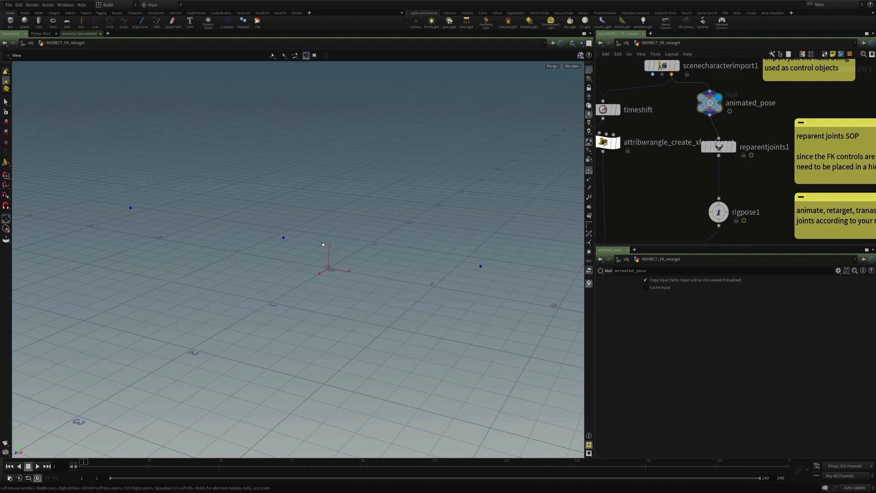
# Display reparentjoints1 to check the connected control hierarchy, and switch the display to rigpose1.
pyautogui.click(719, 147)
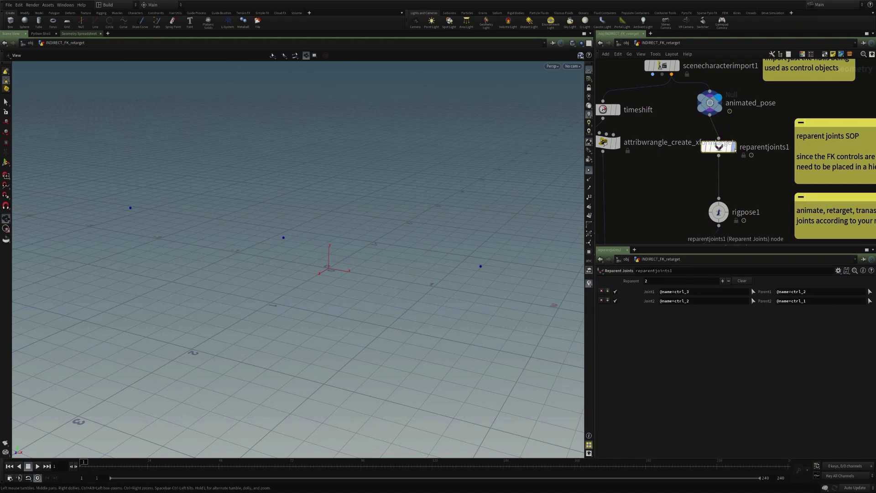
pyautogui.click(734, 147)
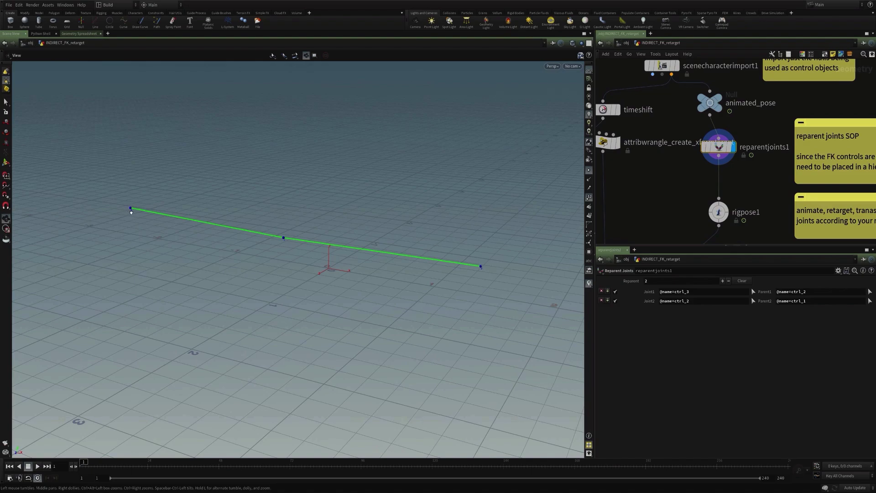
pyautogui.moveTo(684, 208); pyautogui.dragTo(709, 167, button='middle')
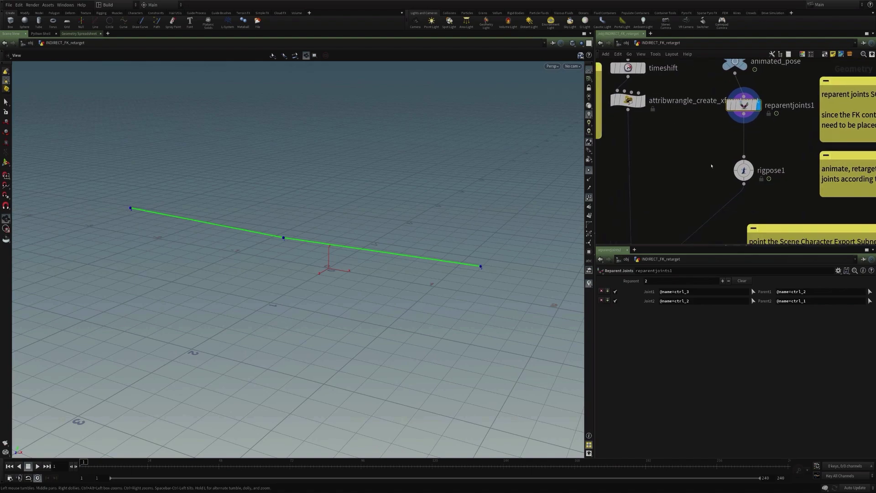
pyautogui.click(743, 170)
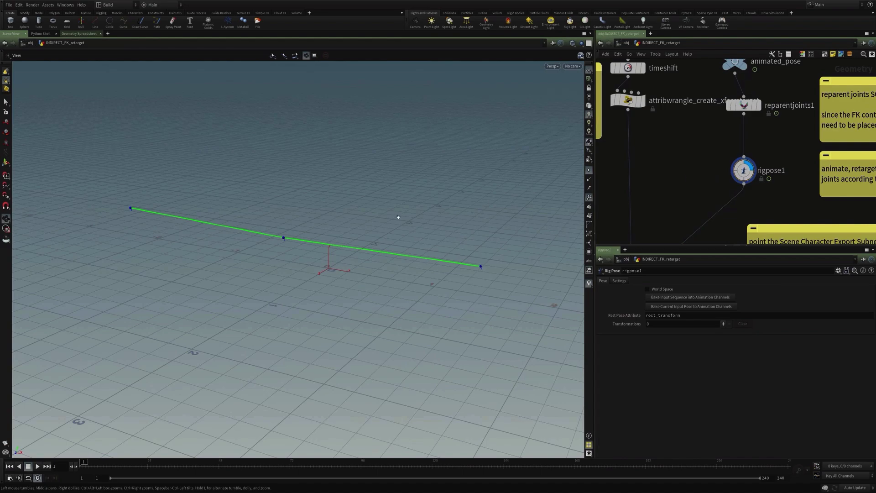
pyautogui.scroll(-2, 398, 217)
pyautogui.moveTo(405, 210); pyautogui.dragTo(402, 217, button='middle')
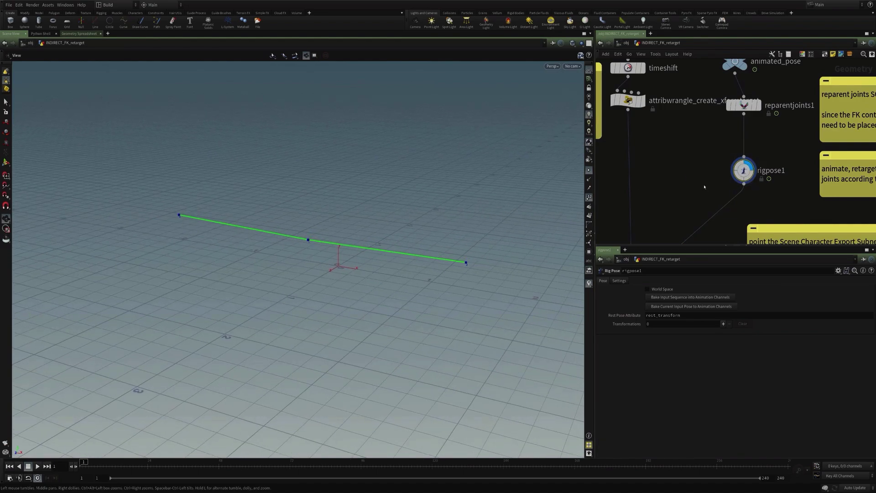
# Go back inside INDIRECT_FK and select all three control nulls.
pyautogui.moveTo(704, 186); pyautogui.dragTo(724, 123, button='middle')
pyautogui.click(675, 216)
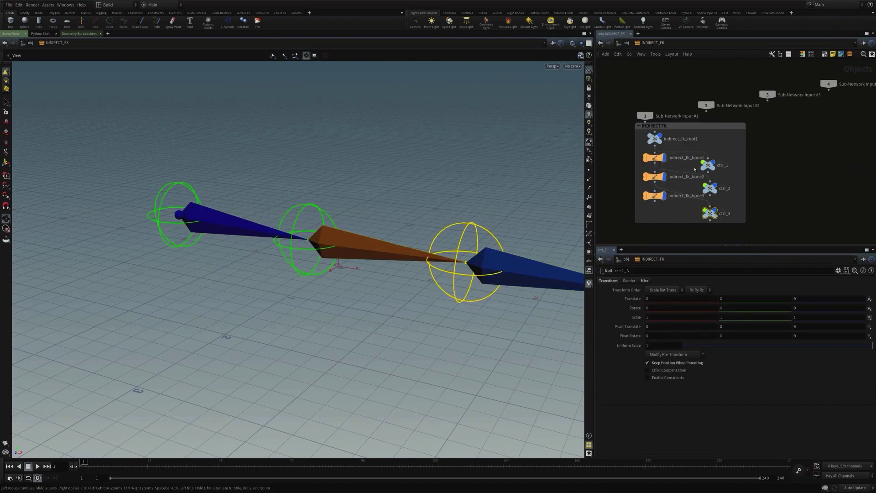
pyautogui.moveTo(730, 153); pyautogui.dragTo(699, 218)
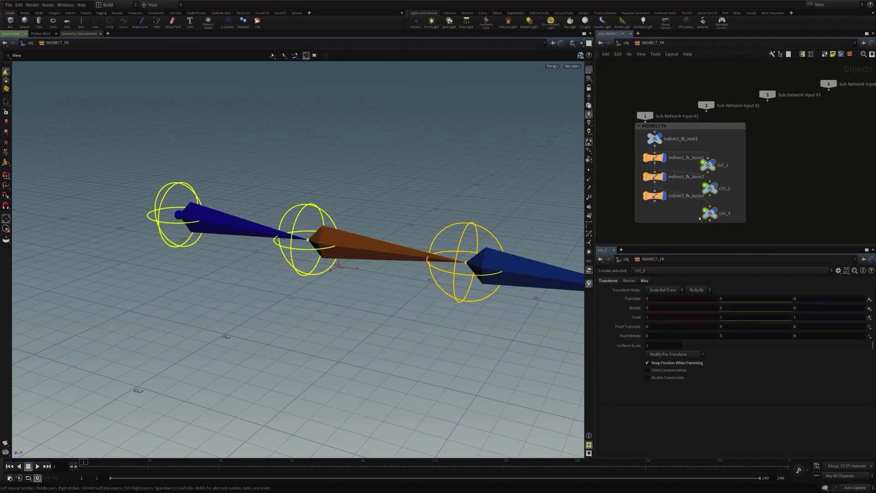
# Return to INDIRECT_FK_retarget, display scenecharacterexport1, and enable its Live Transform Export option.
pyautogui.click(619, 181)
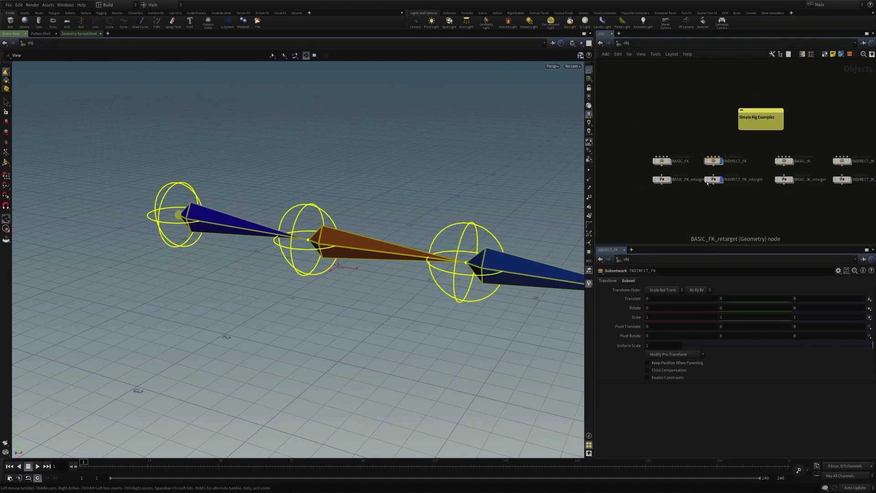
pyautogui.click(626, 185)
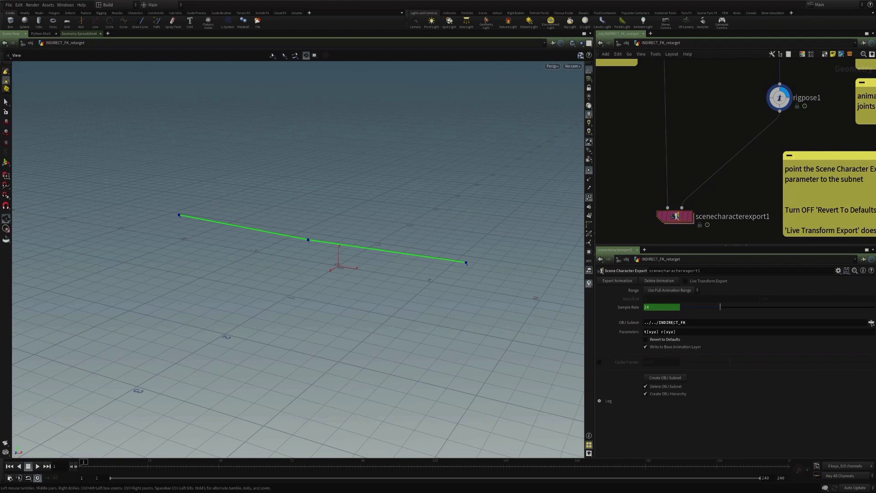
pyautogui.moveTo(504, 227); pyautogui.dragTo(471, 223)
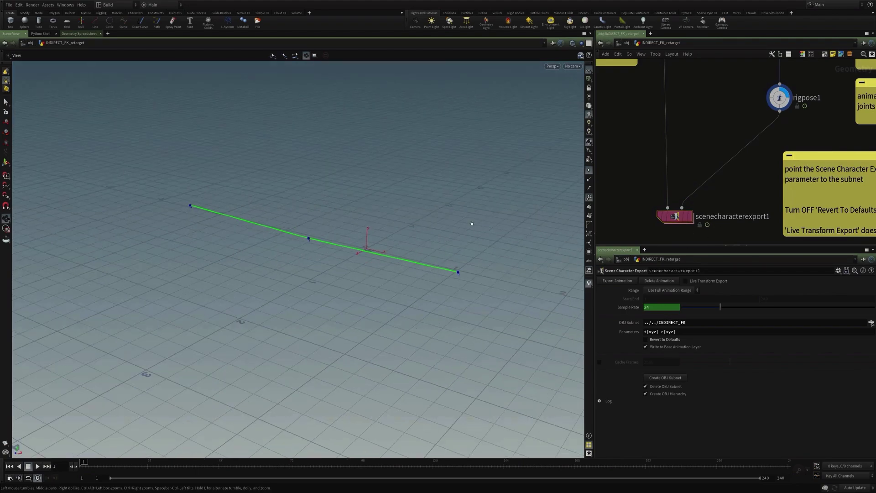
pyautogui.click(778, 99)
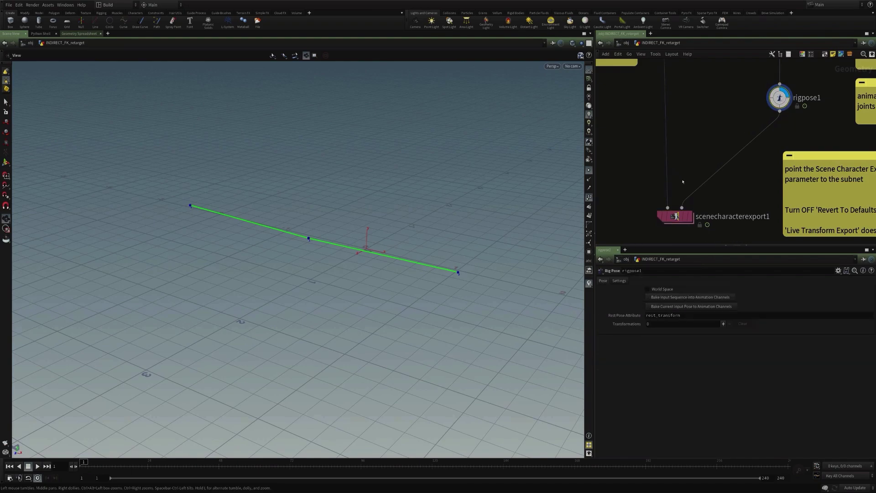
pyautogui.click(688, 217)
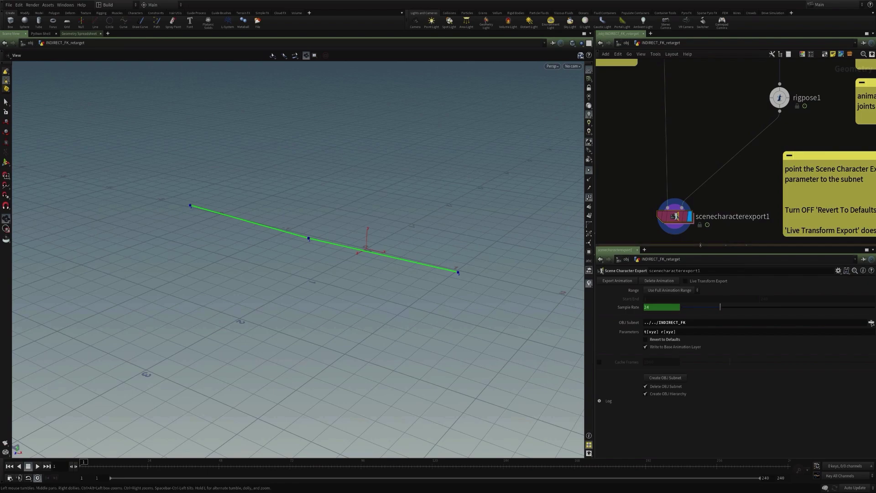
pyautogui.moveTo(348, 299); pyautogui.dragTo(337, 300)
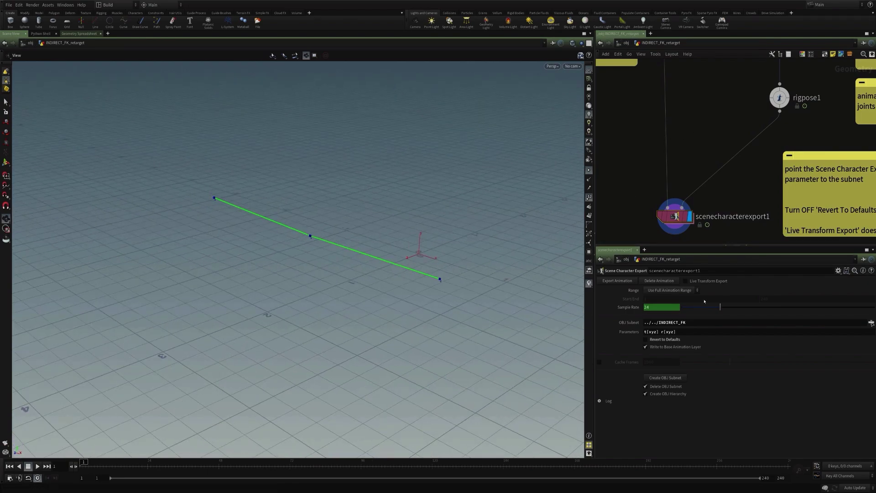
pyautogui.click(709, 281)
# Activate the rigpose1 posing handles with other objects ghosted, and pick the ctrl_2 joint for posing.
pyautogui.click(779, 97)
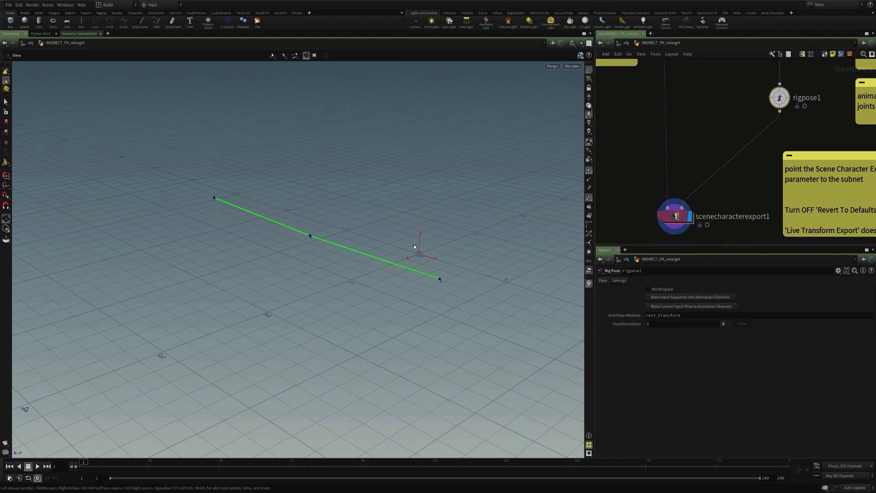
pyautogui.press('Return')
pyautogui.click(581, 43)
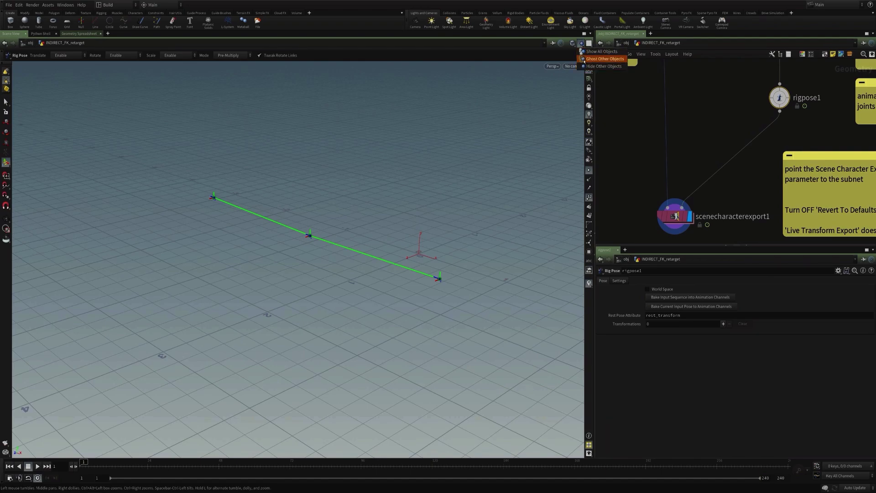
pyautogui.click(582, 59)
pyautogui.moveTo(334, 256); pyautogui.dragTo(381, 249)
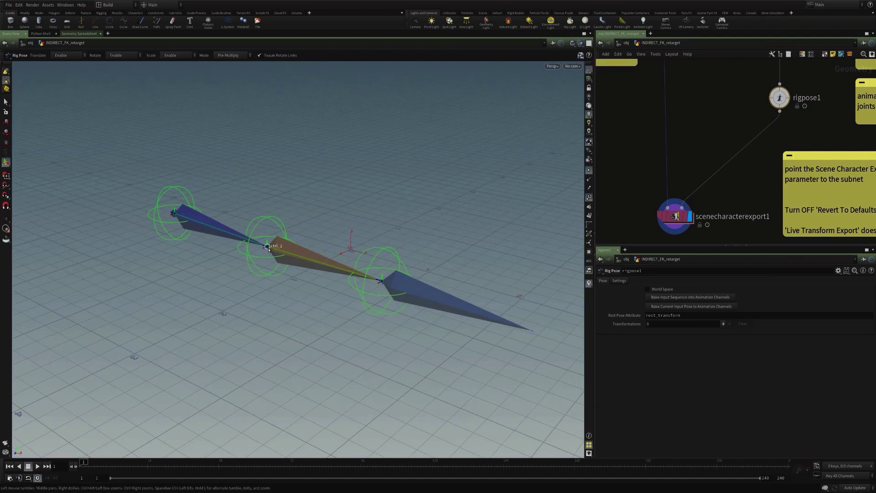
pyautogui.click(267, 247)
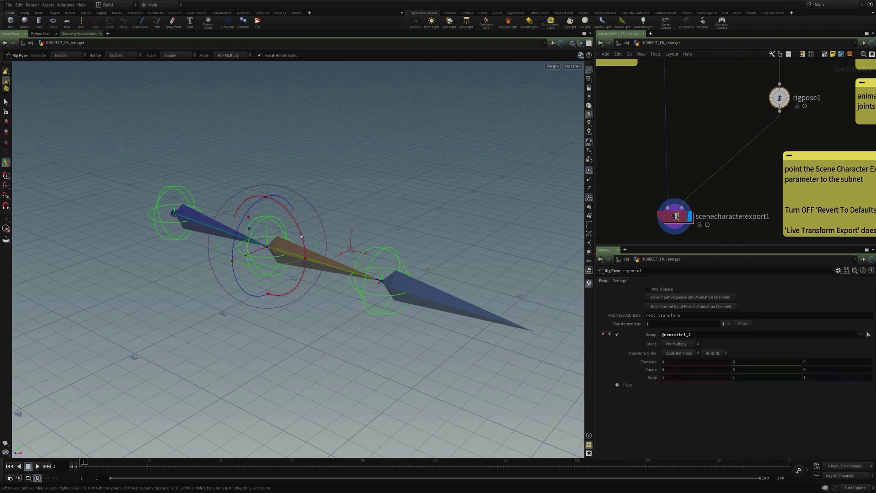
# Try rotating ctrl_2 by about 22 degrees in X, undo the rotation, and check the scenecharacterexport1 settings.
pyautogui.moveTo(301, 237); pyautogui.dragTo(307, 197)
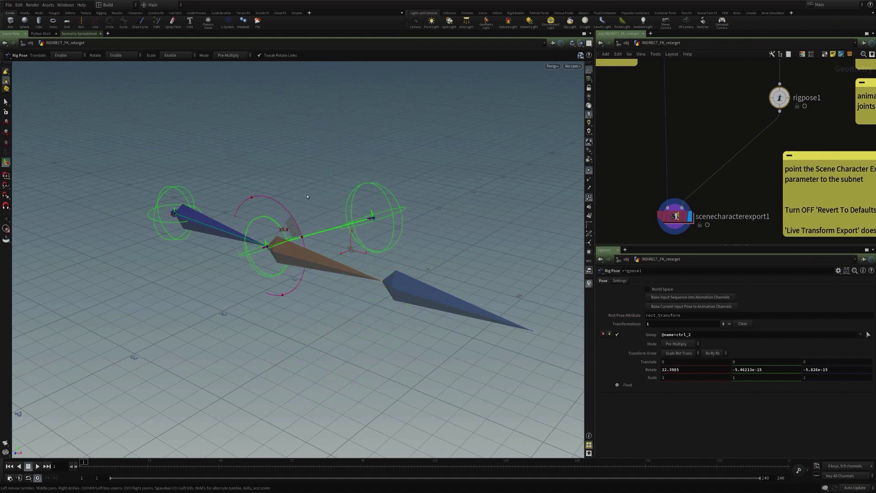
pyautogui.hotkey('ctrl', 'z')
pyautogui.click(675, 216)
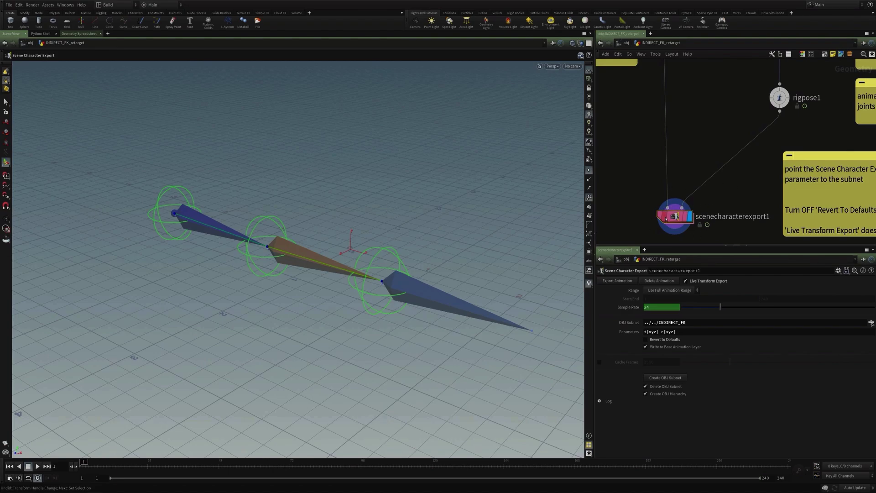
pyautogui.moveTo(367, 249)
pyautogui.keyDown('alt'); pyautogui.mouseDown()
pyautogui.moveTo(356, 251)
pyautogui.moveTo(359, 262)
pyautogui.mouseUp(); pyautogui.keyUp('alt')
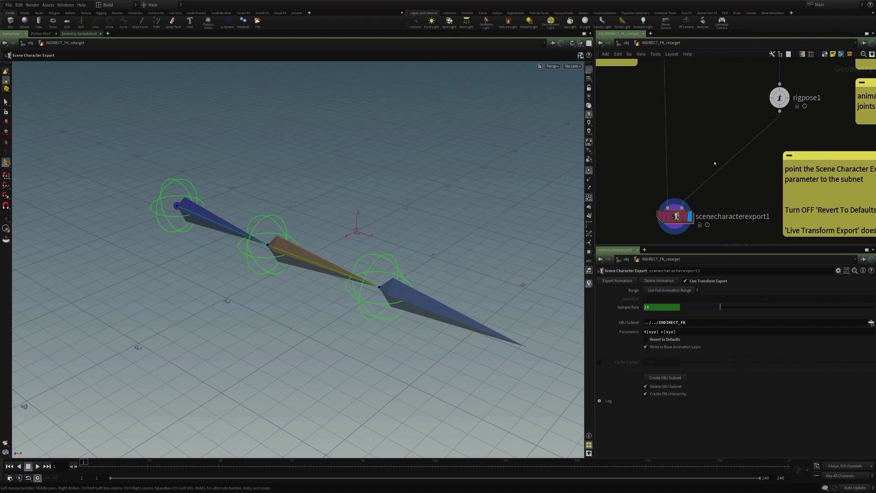
# In rigpose1, add ctrl_3, rotate ctrl_2 and ctrl_3 to about 47.94 degrees in X, and key both rotations at frame 1.
pyautogui.click(779, 97)
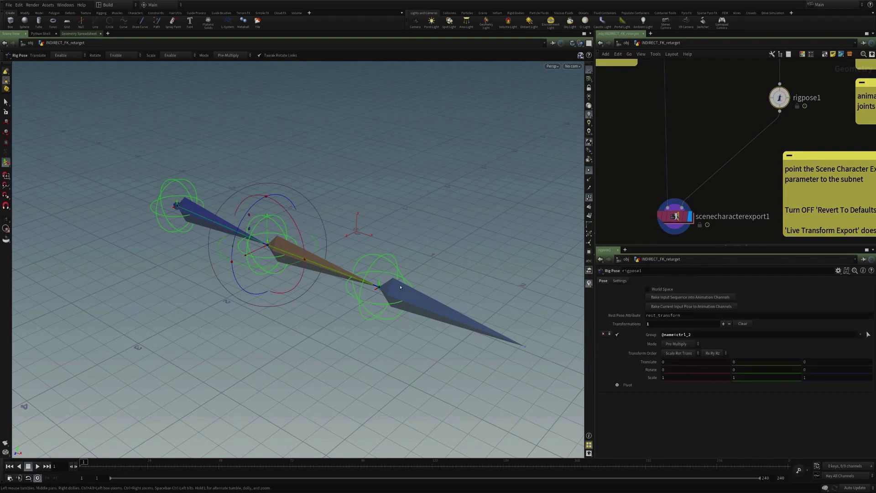
pyautogui.click(378, 286)
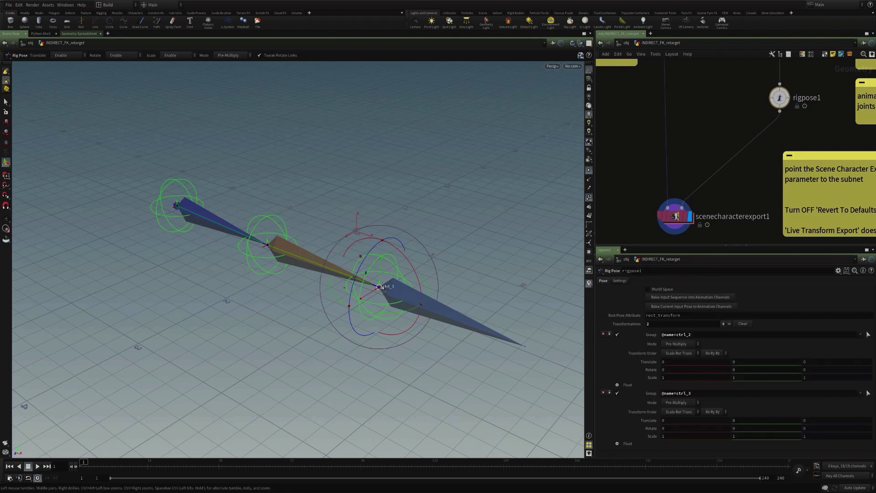
pyautogui.moveTo(414, 270); pyautogui.dragTo(401, 248)
pyautogui.keyDown('alt'); pyautogui.click(634, 369); pyautogui.keyUp('alt')
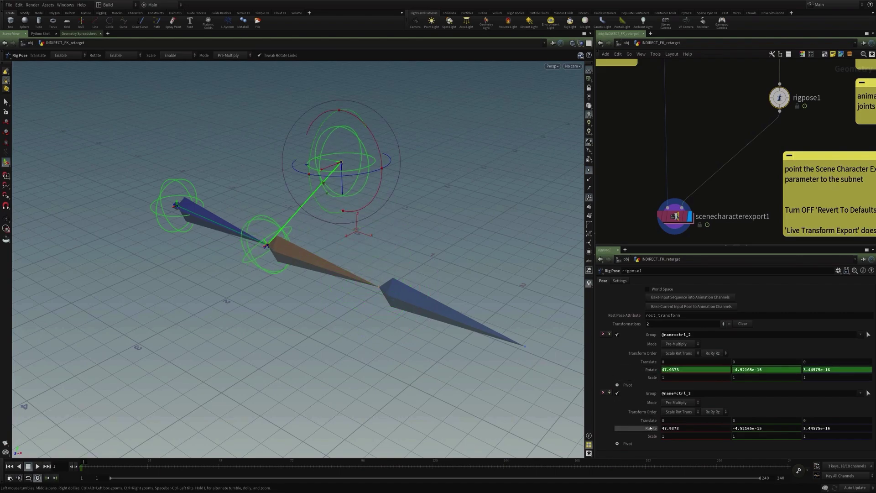
pyautogui.keyDown('alt'); pyautogui.click(634, 428); pyautogui.keyUp('alt')
# At frame 24, reset the rotations of ctrl_2 and ctrl_3 to 0, key both, and scrub back to frame 1.
pyautogui.moveTo(106, 464); pyautogui.dragTo(147, 468)
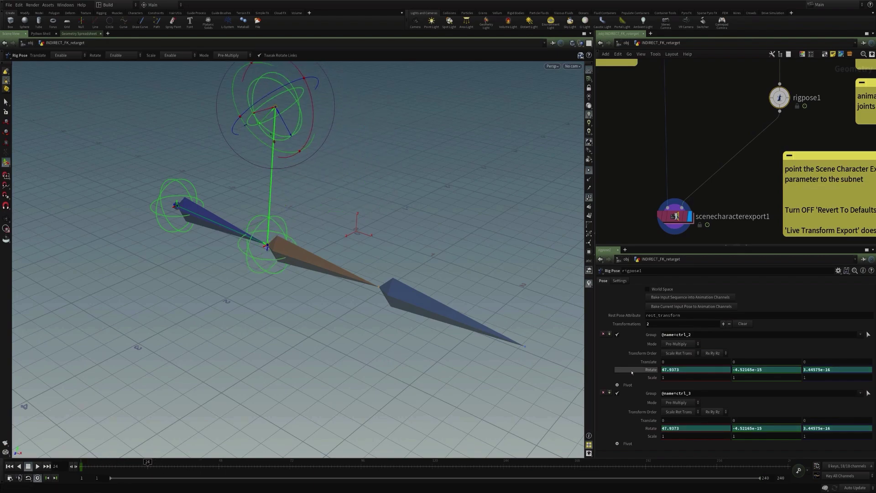
pyautogui.keyDown('ctrl'); pyautogui.middleClick(647, 370); pyautogui.keyUp('ctrl')
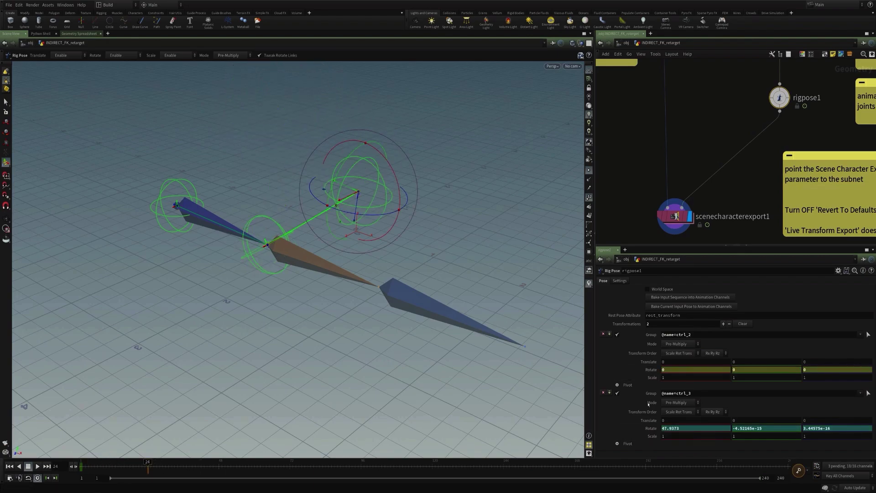
pyautogui.keyDown('ctrl'); pyautogui.middleClick(650, 428); pyautogui.keyUp('ctrl')
pyautogui.keyDown('shift'); pyautogui.click(651, 428); pyautogui.keyUp('shift')
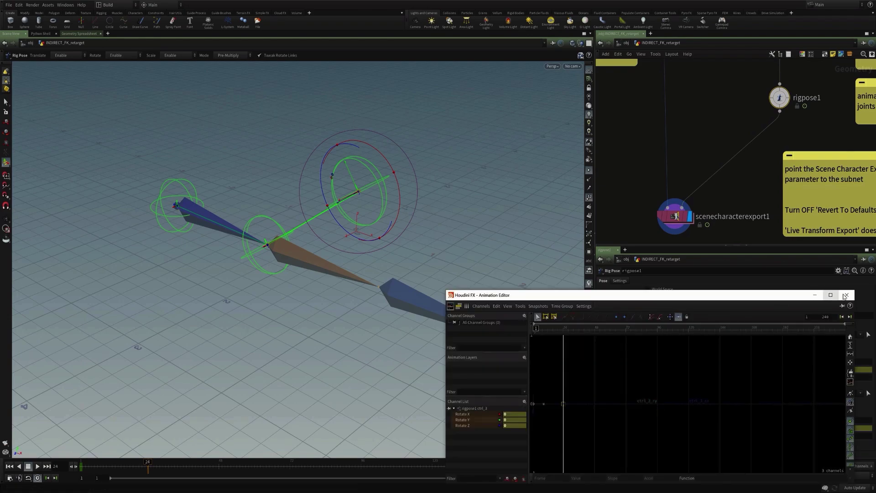
pyautogui.click(846, 295)
pyautogui.keyDown('alt'); pyautogui.click(653, 427); pyautogui.keyUp('alt')
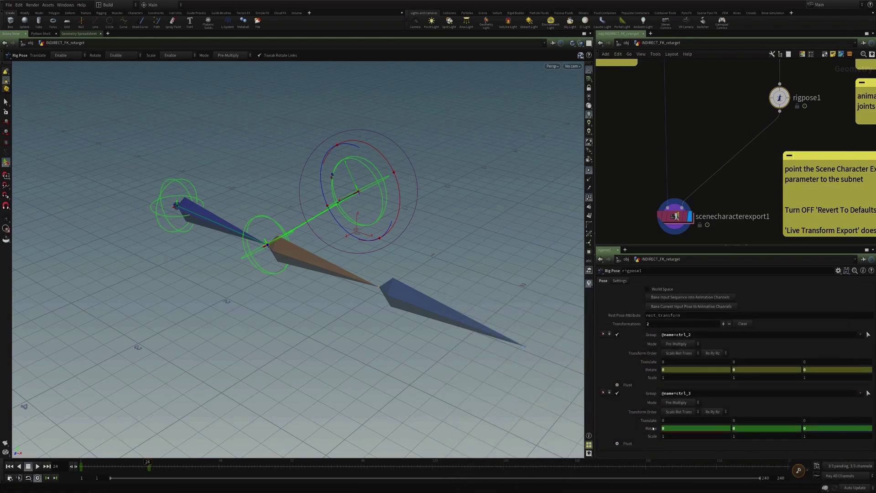
pyautogui.keyDown('alt'); pyautogui.click(651, 369); pyautogui.keyUp('alt')
pyautogui.moveTo(148, 464); pyautogui.dragTo(83, 463)
pyautogui.moveTo(24, 446); pyautogui.dragTo(82, 460)
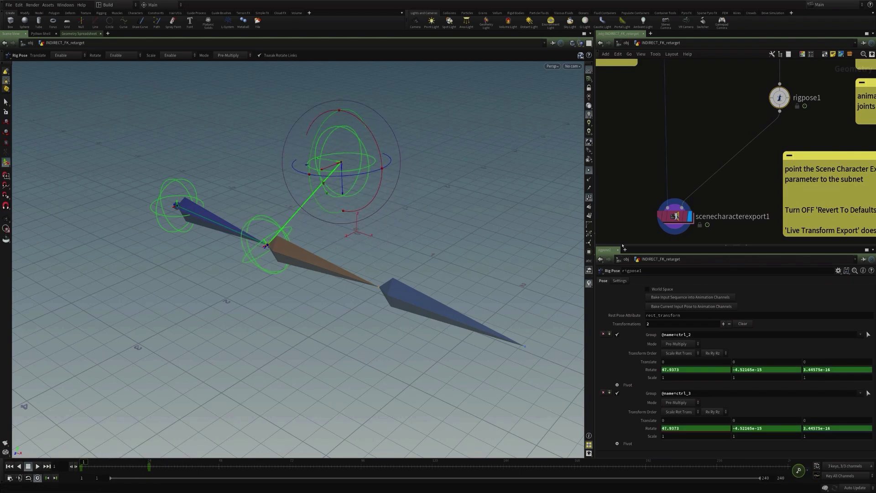
# Export the animation from scenecharacterexport1 to the INDIRECT_FK subnet, and inspect the control nulls inside it.
pyautogui.click(662, 214)
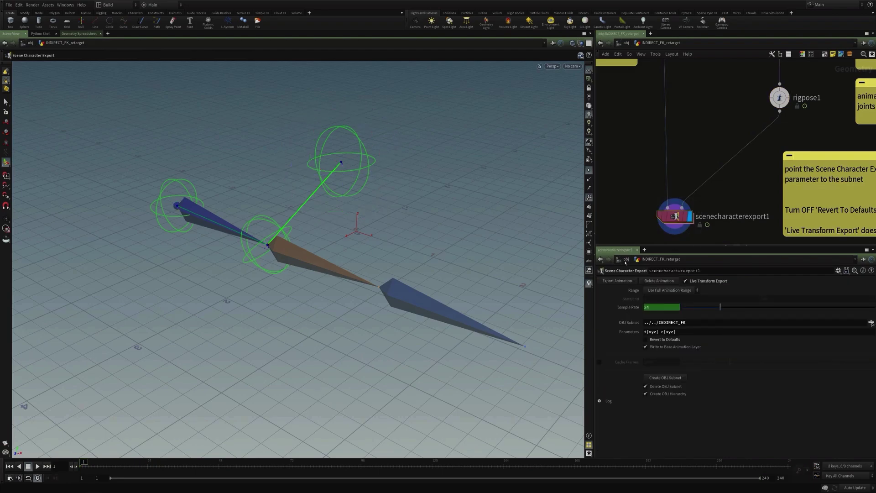
pyautogui.click(616, 281)
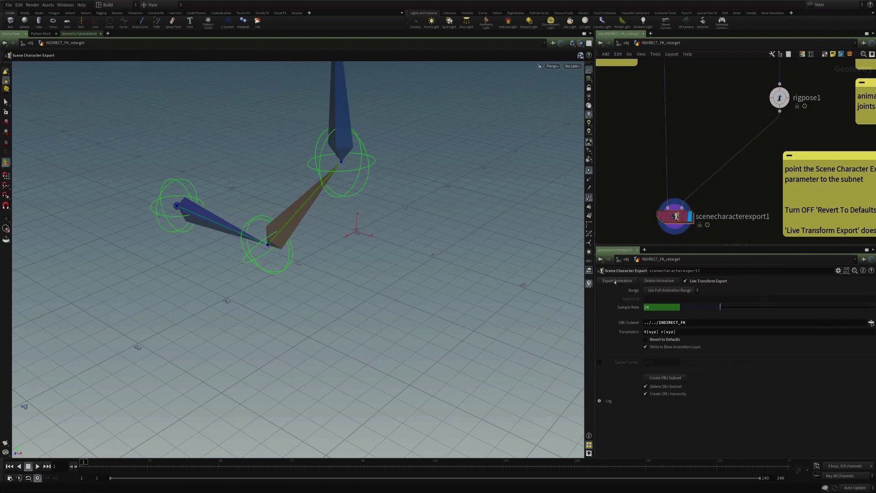
pyautogui.click(624, 43)
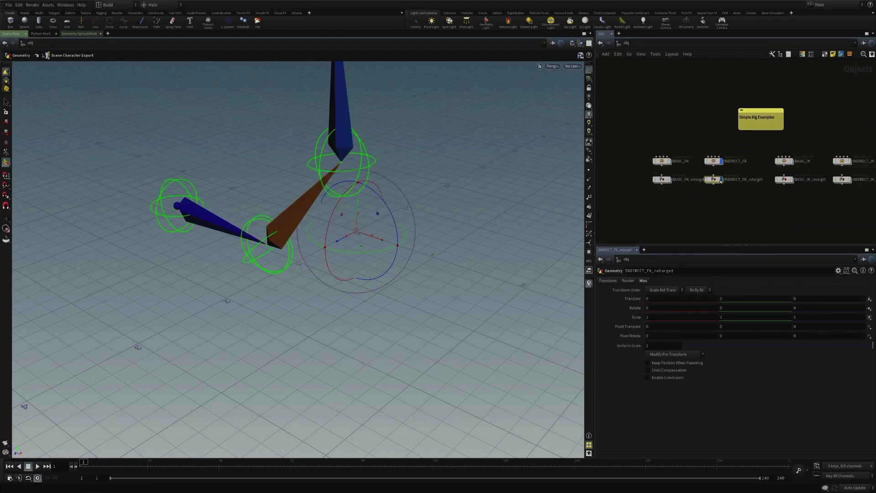
pyautogui.doubleClick(717, 162)
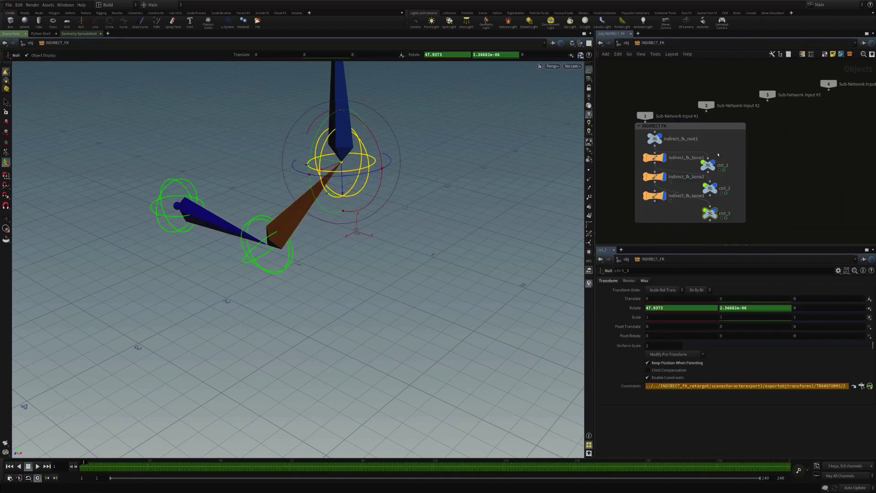
pyautogui.keyDown('alt'); pyautogui.moveTo(457, 217); pyautogui.dragTo(423, 213, button='right'); pyautogui.keyUp('alt')
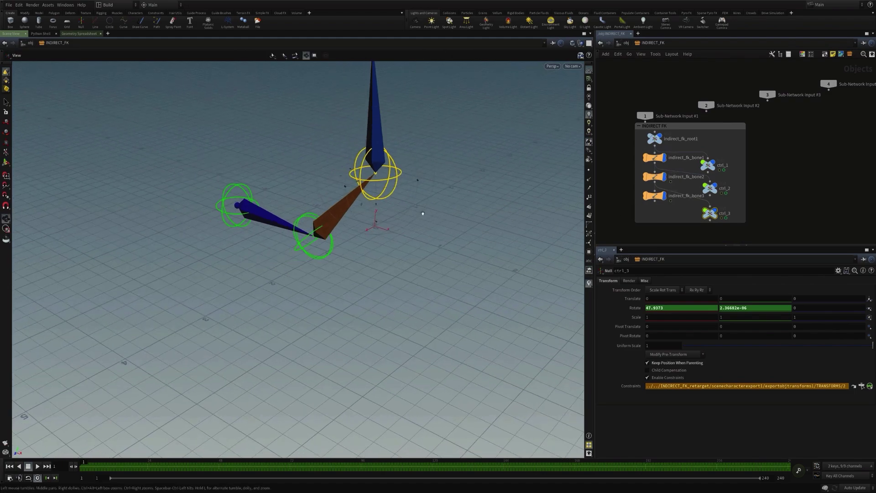
pyautogui.keyDown('alt'); pyautogui.moveTo(422, 213); pyautogui.dragTo(473, 198); pyautogui.keyUp('alt')
pyautogui.press('r')
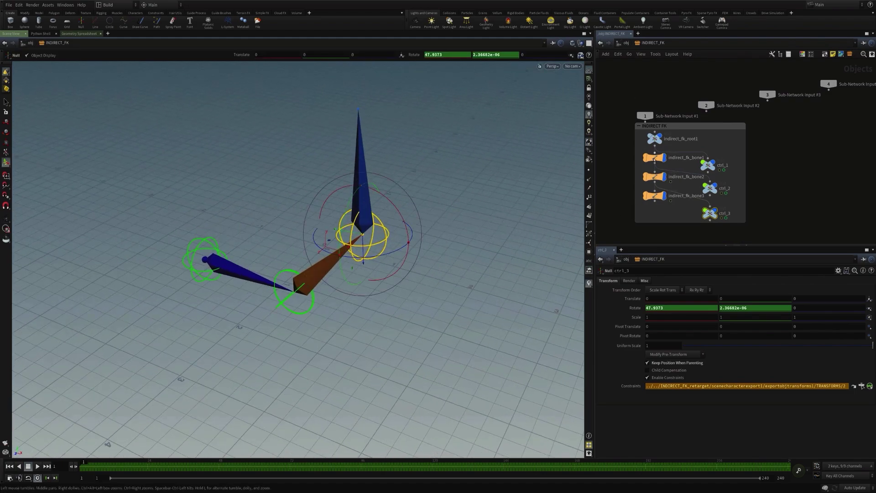
pyautogui.click(707, 166)
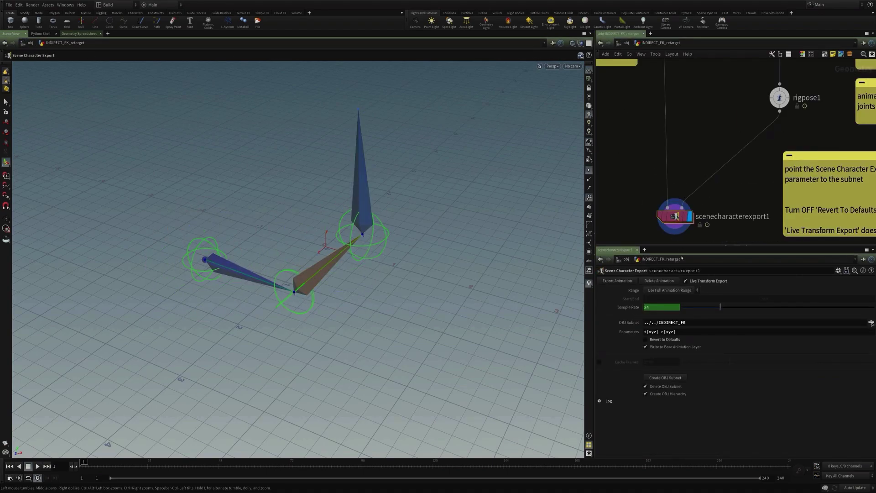
# Turn off Live Transform Export, check the keys on INDIRECT_FK's ctrl_2 and ctrl_3 nulls, and return to the object level.
pyautogui.click(701, 282)
pyautogui.click(625, 43)
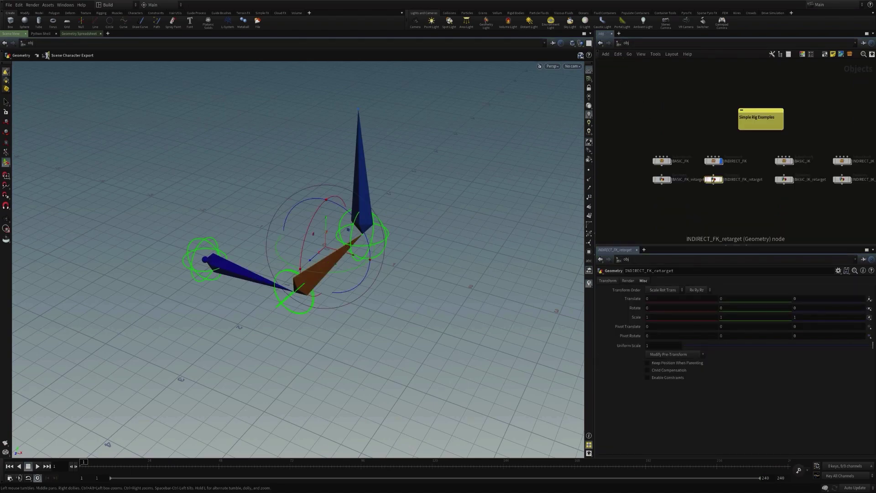
pyautogui.doubleClick(713, 161)
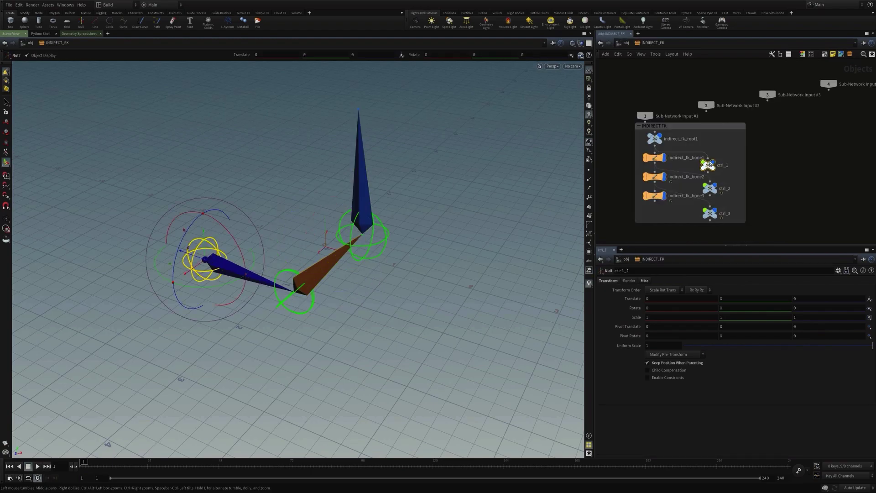
pyautogui.moveTo(726, 148); pyautogui.dragTo(715, 130, button='middle')
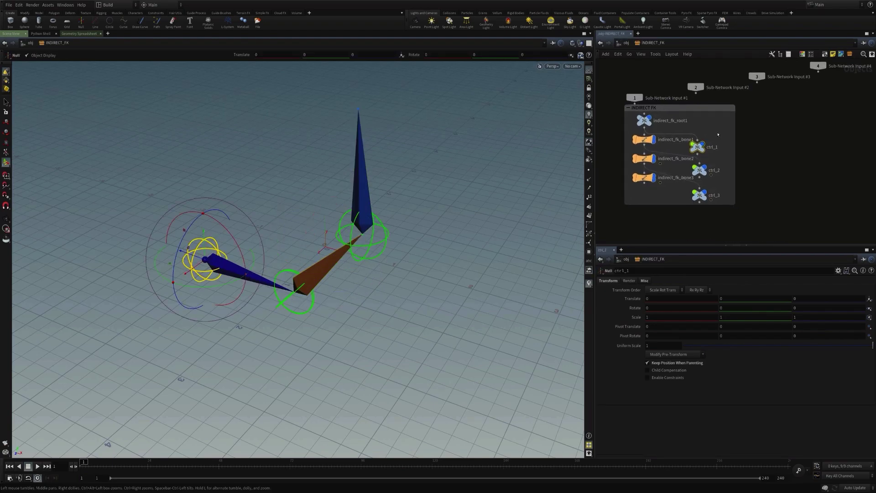
pyautogui.click(700, 172)
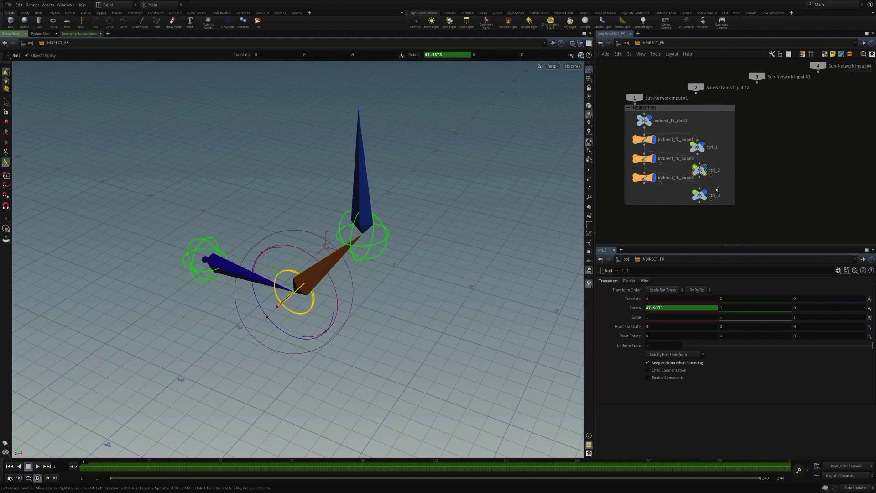
pyautogui.click(694, 197)
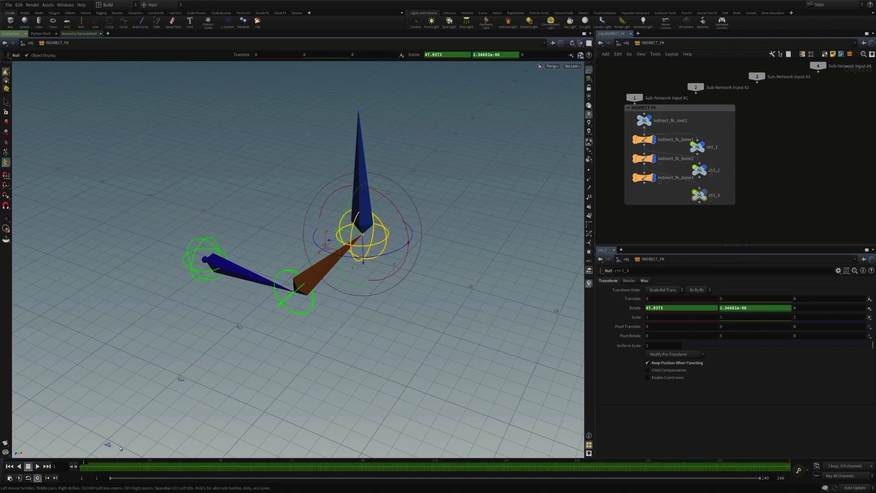
pyautogui.moveTo(88, 465)
pyautogui.mouseDown()
pyautogui.moveTo(314, 476)
pyautogui.moveTo(84, 470)
pyautogui.mouseUp()
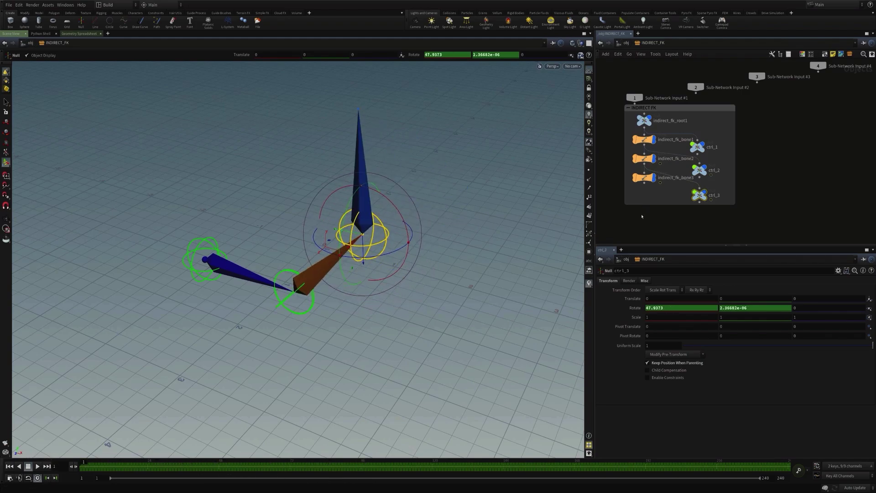
pyautogui.click(642, 227)
pyautogui.press('u')
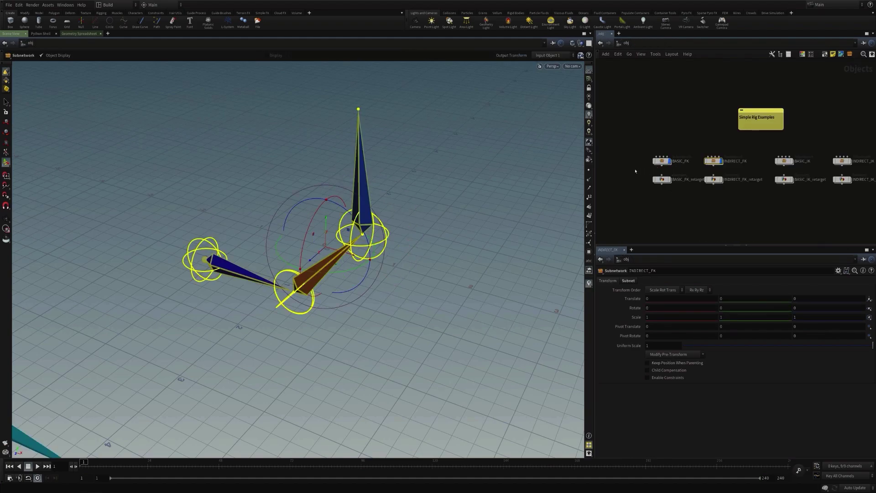
# Hide BASIC_FK and INDIRECT_FK, and display BASIC_IK and BASIC_IK_retarget in the viewport.
pyautogui.press('Escape')
pyautogui.moveTo(365, 214); pyautogui.dragTo(209, 303)
pyautogui.press('Return')
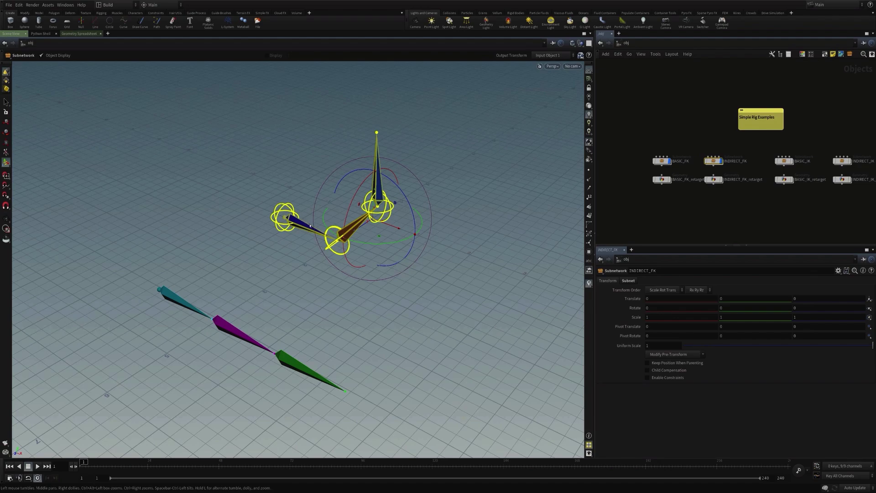
pyautogui.click(722, 162)
pyautogui.moveTo(731, 205); pyautogui.dragTo(687, 206, button='middle')
pyautogui.press('Escape')
pyautogui.click(640, 166)
pyautogui.click(730, 166)
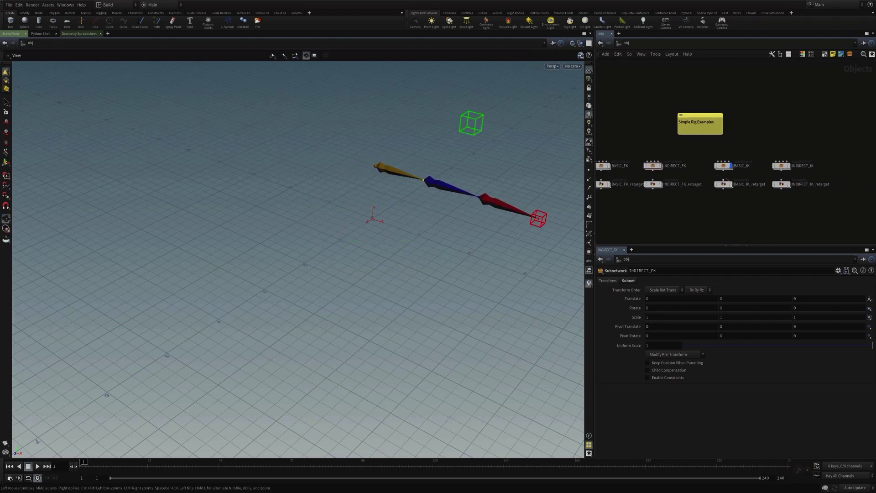
pyautogui.click(731, 184)
pyautogui.moveTo(487, 204); pyautogui.dragTo(470, 164)
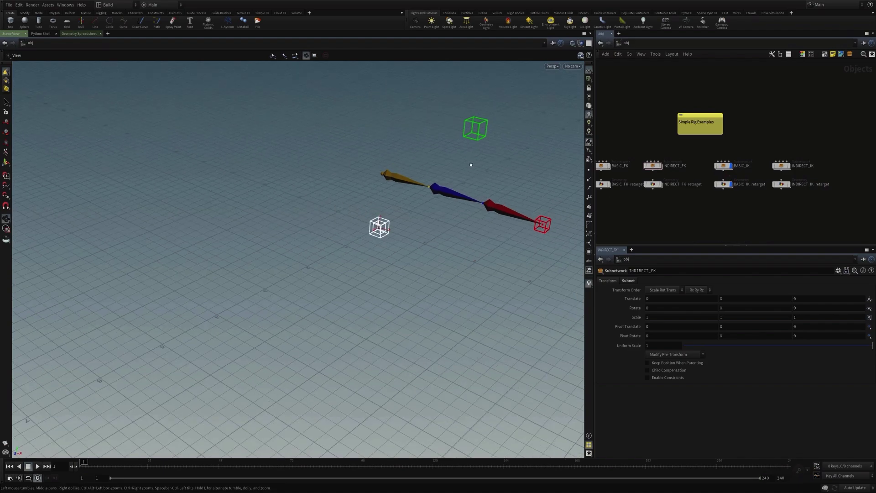
pyautogui.moveTo(471, 165); pyautogui.dragTo(327, 203, button='middle')
pyautogui.moveTo(326, 203); pyautogui.dragTo(463, 174, button='right')
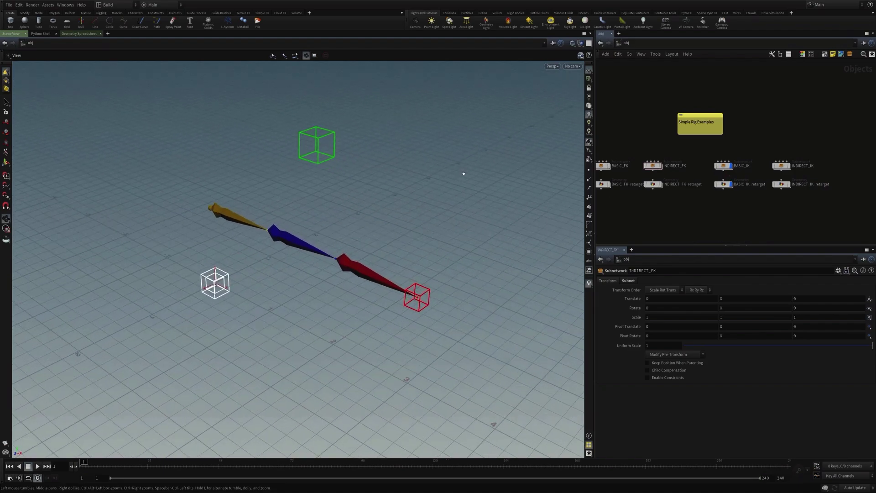
# Go inside the BASIC_IK subnet and select its three bones to examine the IK chain.
pyautogui.doubleClick(723, 167)
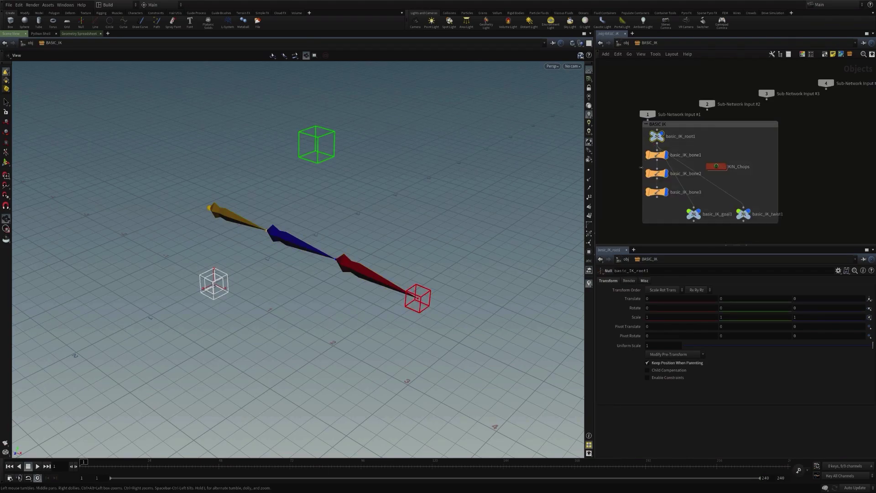
pyautogui.moveTo(663, 212); pyautogui.dragTo(656, 152)
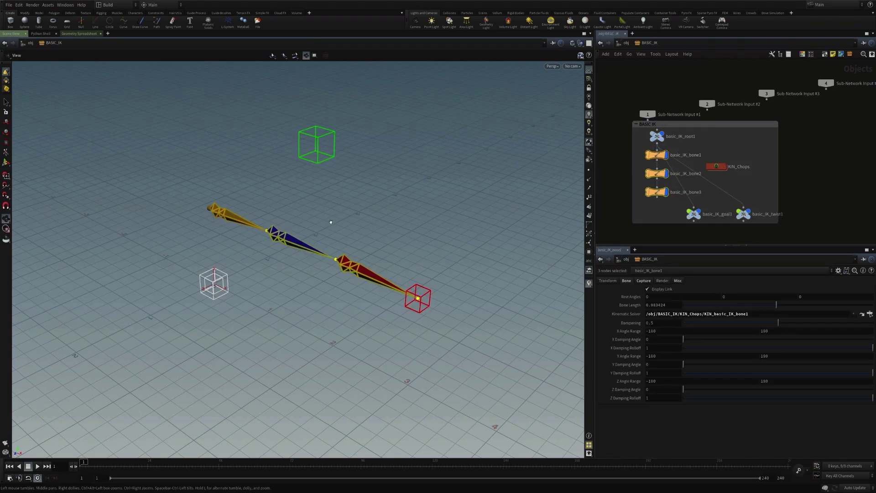
pyautogui.moveTo(336, 203); pyautogui.dragTo(366, 196)
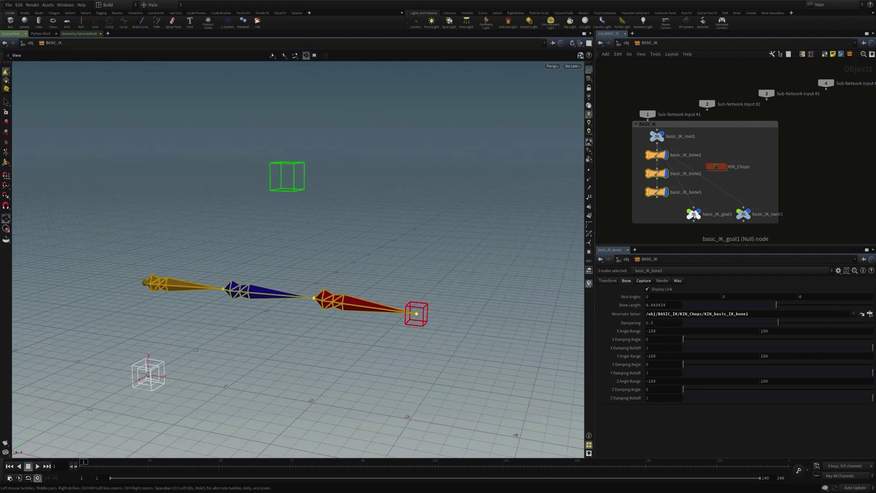
# Test the IK rig by moving the basic_IK_goal1 and basic_IK_twist1 nulls, undoing each move.
pyautogui.click(694, 215)
pyautogui.press('t')
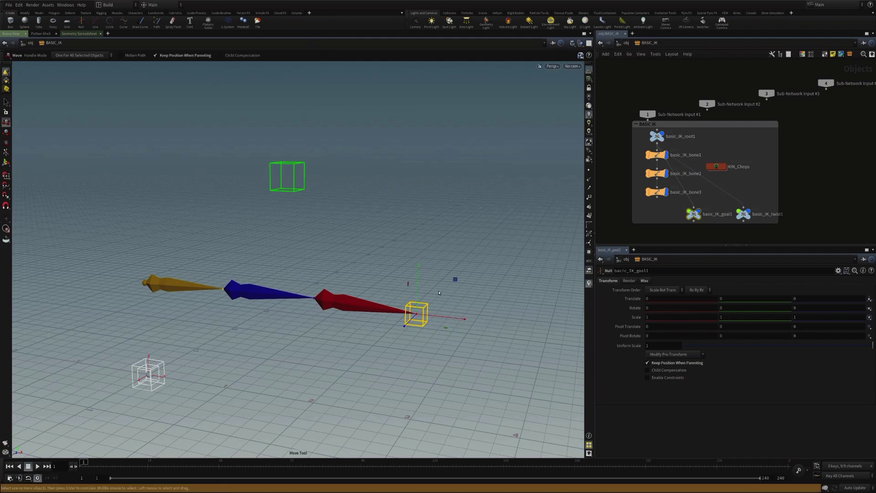
pyautogui.moveTo(412, 316); pyautogui.dragTo(382, 307)
pyautogui.hotkey('ctrl', 'z')
pyautogui.keyDown('alt'); pyautogui.moveTo(456, 280); pyautogui.dragTo(305, 270); pyautogui.keyUp('alt')
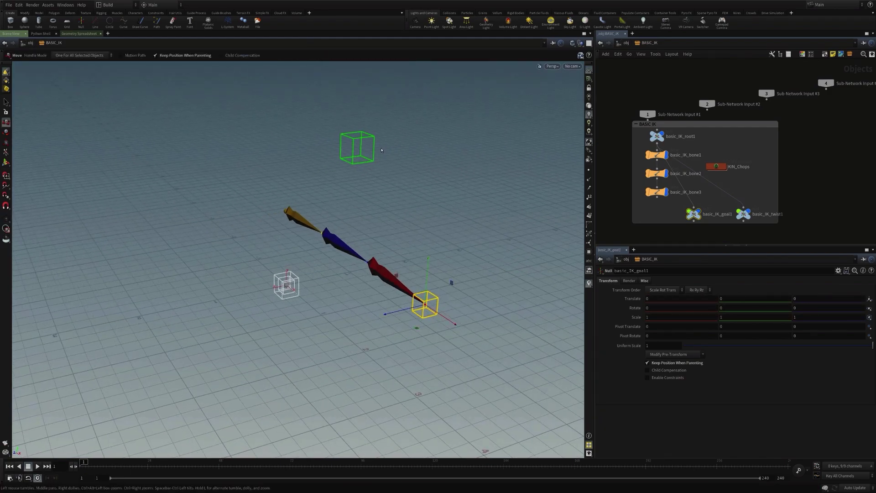
pyautogui.click(371, 152)
pyautogui.moveTo(331, 152); pyautogui.dragTo(352, 148)
pyautogui.hotkey('ctrl', 'z')
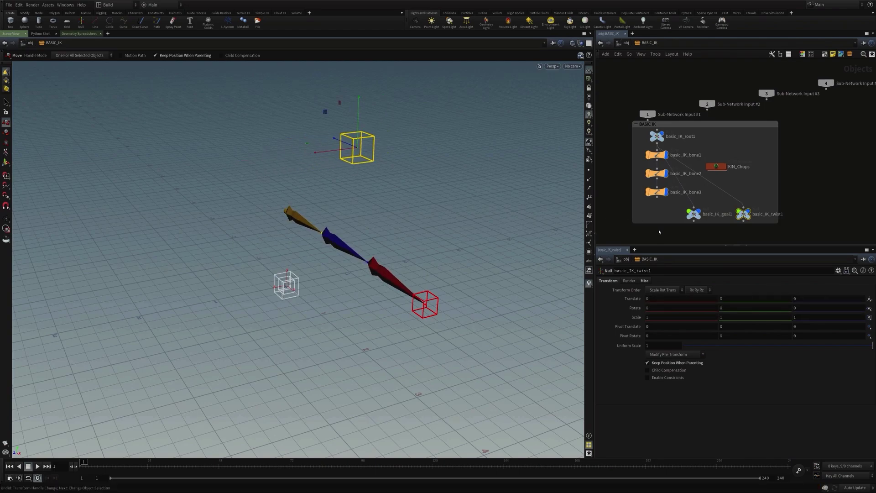
# Inspect the inverse kinematics solver inside KIN_Chops, and return to the object level.
pyautogui.doubleClick(717, 166)
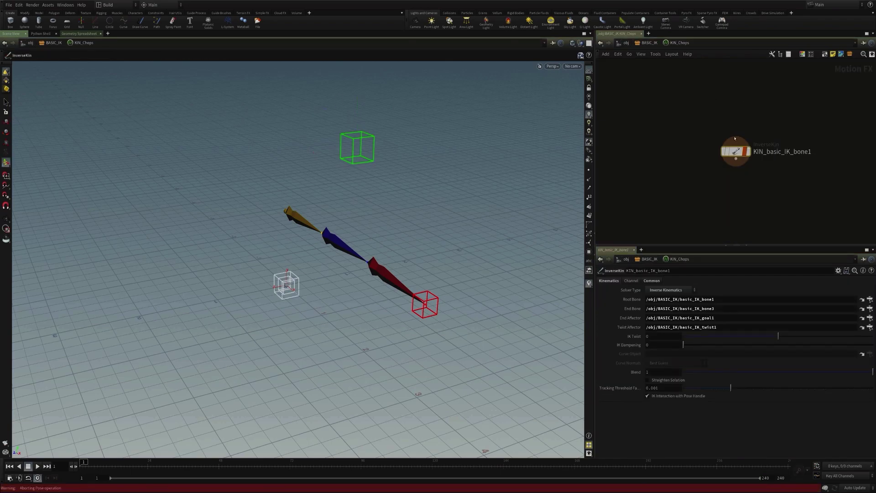
pyautogui.press('u')
pyautogui.press('u')
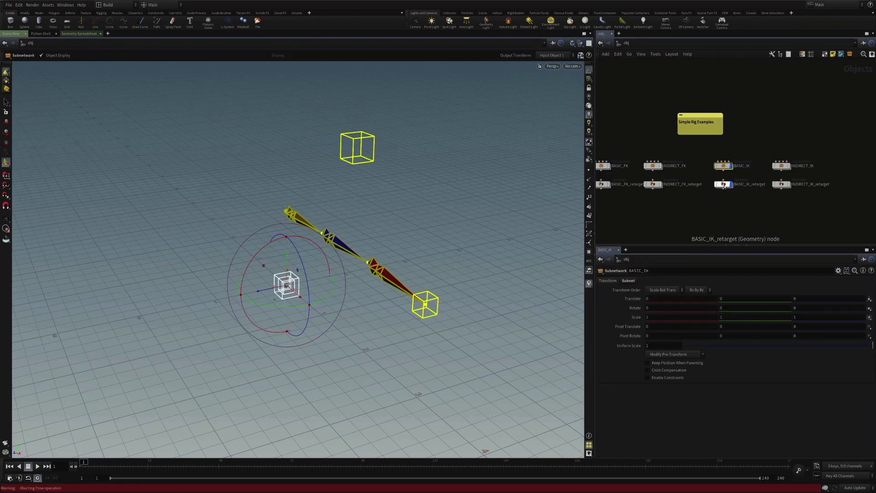
# Go inside BASIC_IK_retarget, check the import settings of scenecharacterimport1, and display the attachcontrolgeo1 output.
pyautogui.doubleClick(724, 184)
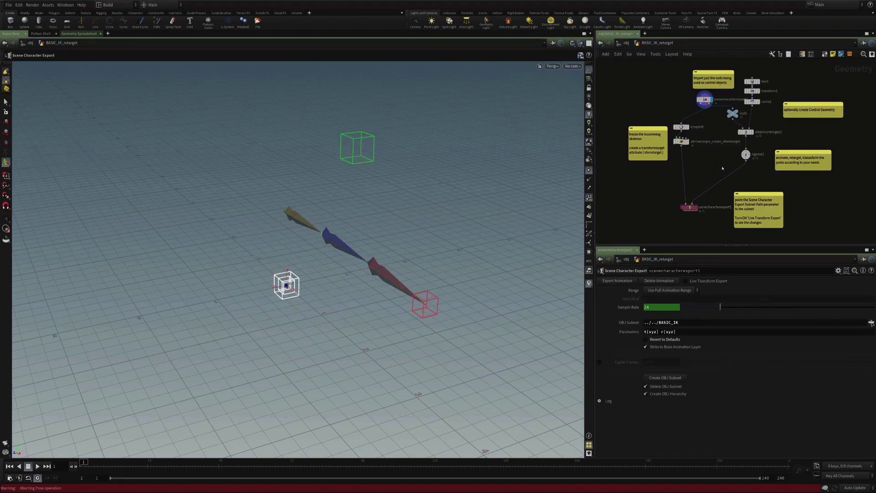
pyautogui.moveTo(722, 167); pyautogui.dragTo(709, 221, button='middle')
pyautogui.click(693, 154)
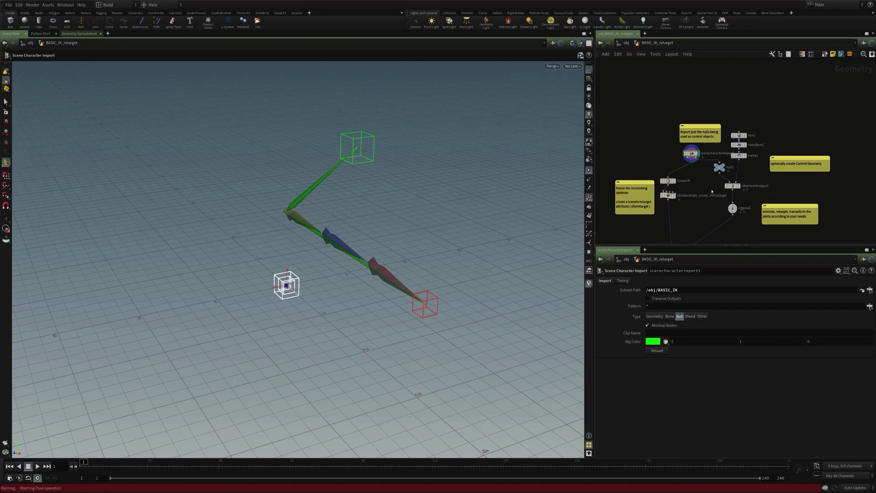
pyautogui.scroll(3, 711, 191)
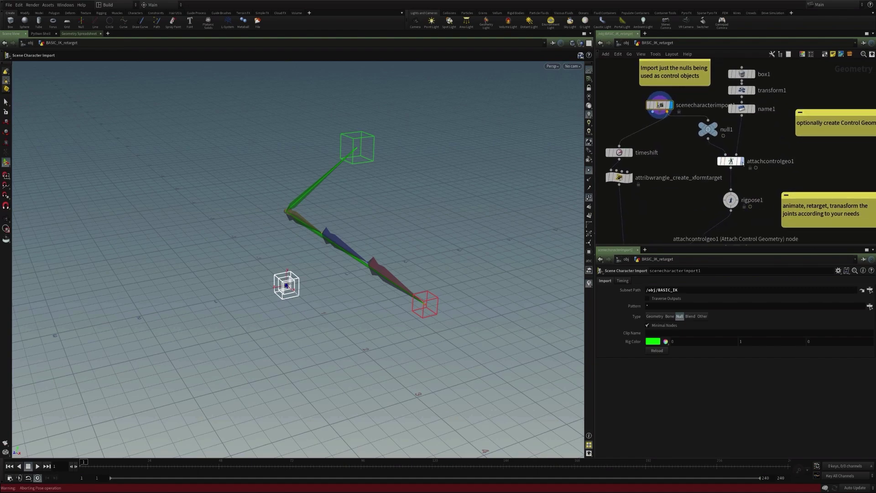
pyautogui.click(731, 161)
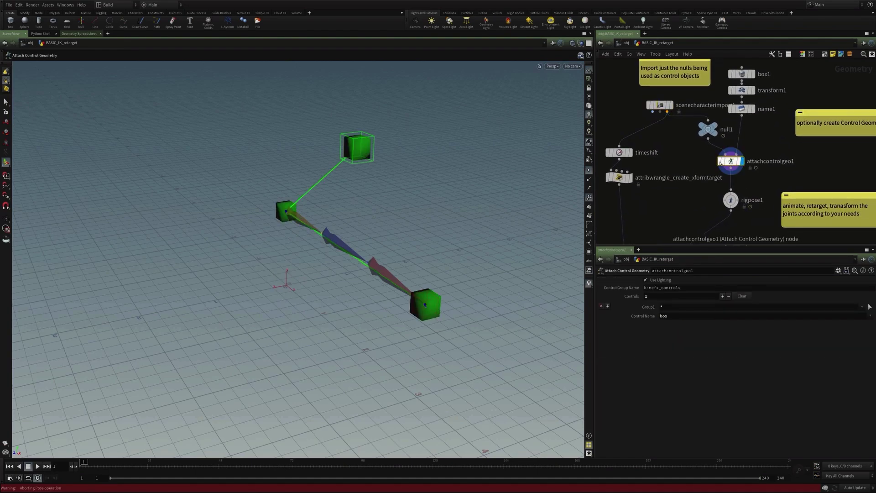
# Examine the box1, transform1 and name1 nodes that supply the control shape, and display attachcontrolgeo1 again.
pyautogui.moveTo(766, 144); pyautogui.dragTo(740, 167, button='middle')
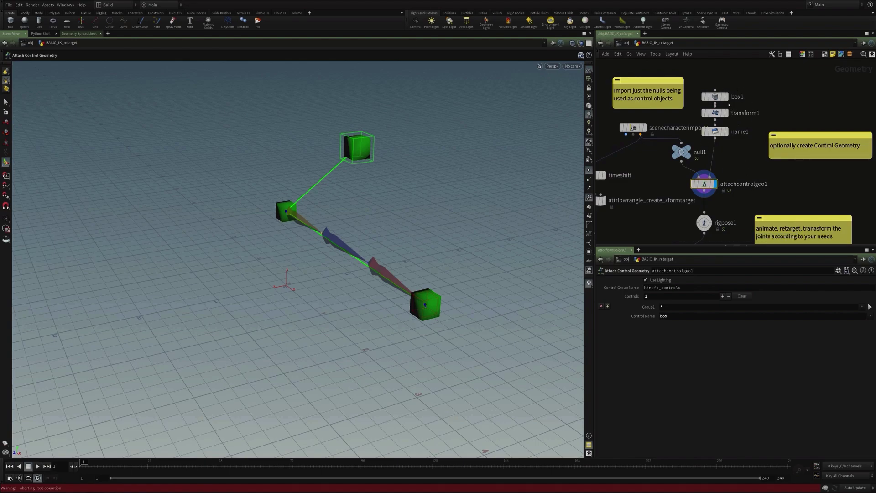
pyautogui.click(708, 97)
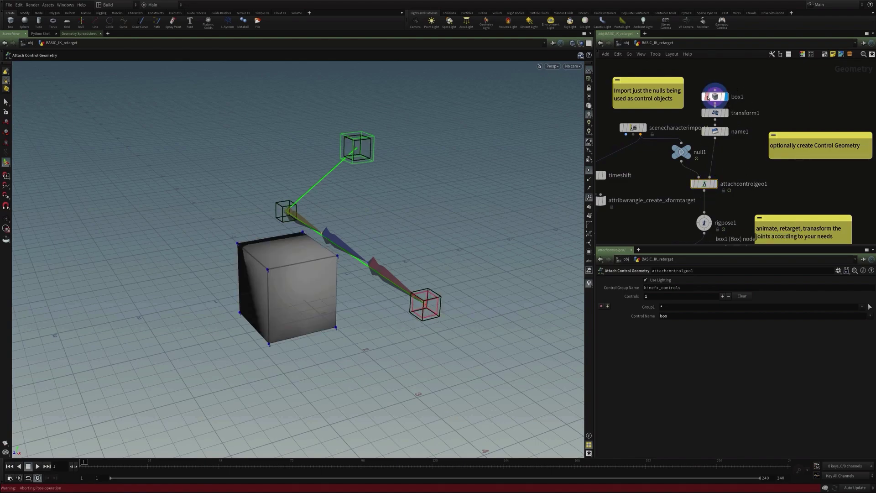
pyautogui.click(725, 113)
pyautogui.click(725, 132)
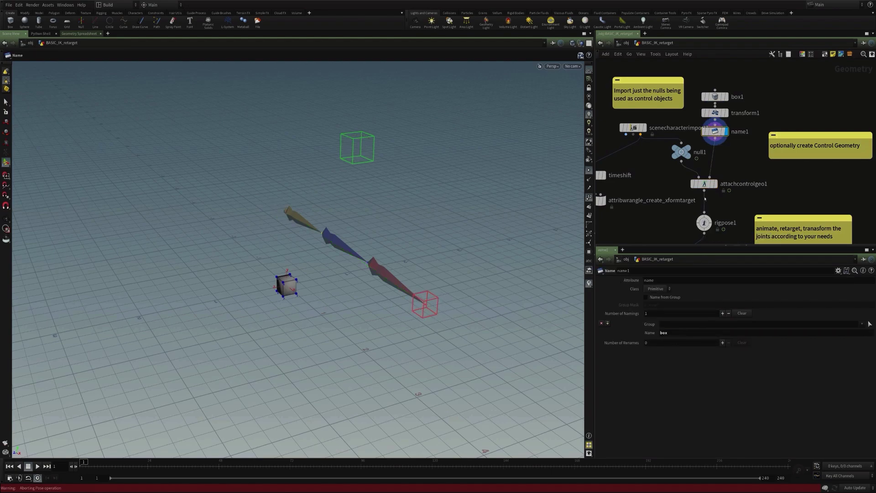
pyautogui.click(704, 184)
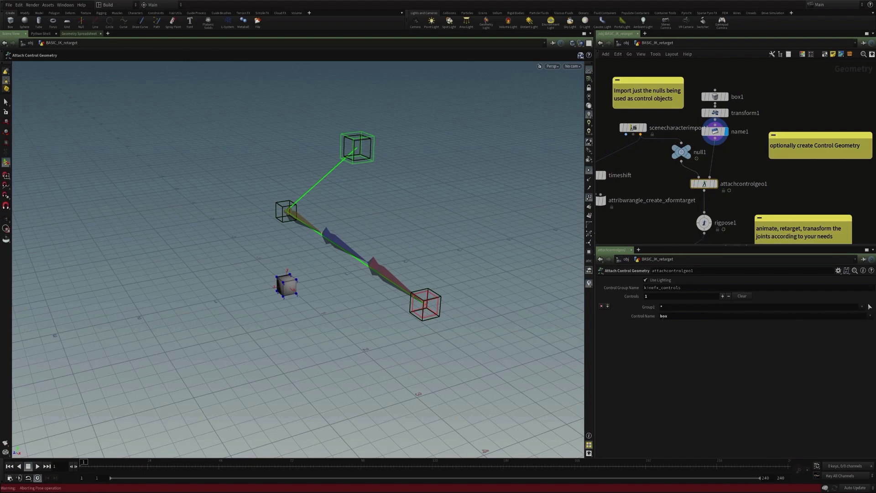
pyautogui.click(717, 184)
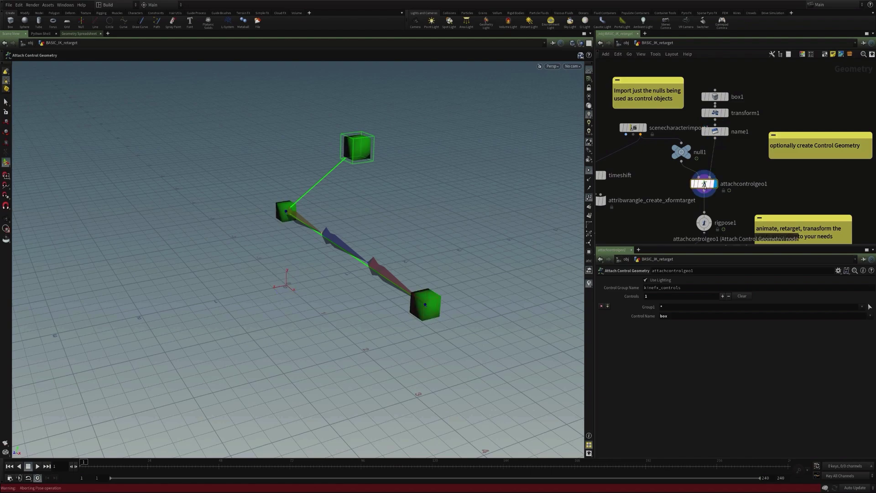
# Hide the other objects in the viewport to view only the control skeleton and its attached boxes.
pyautogui.press('h')
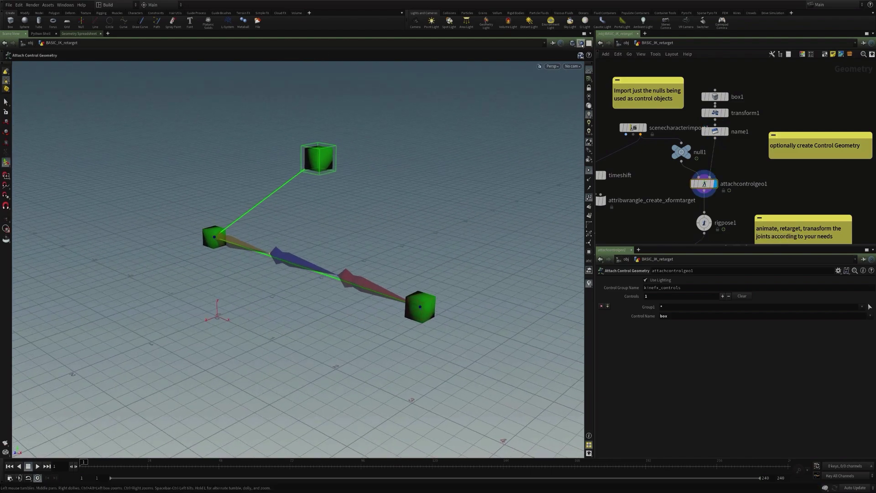
pyautogui.press('Escape')
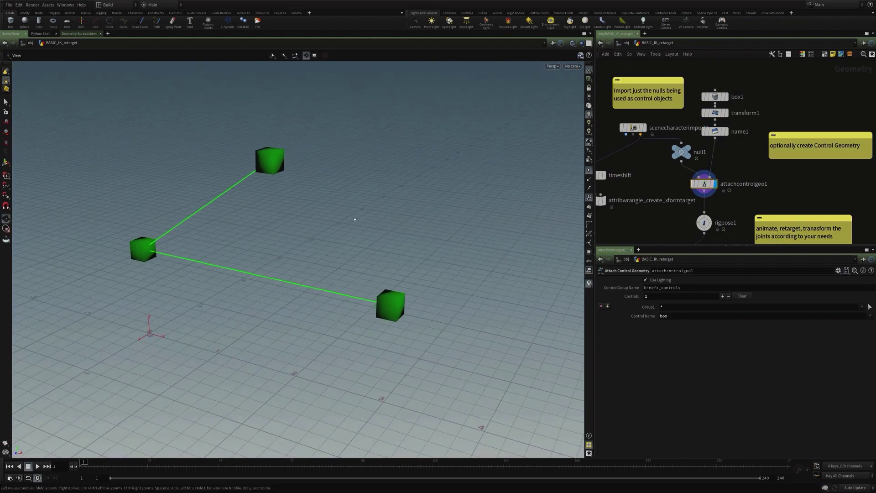
pyautogui.press('Return')
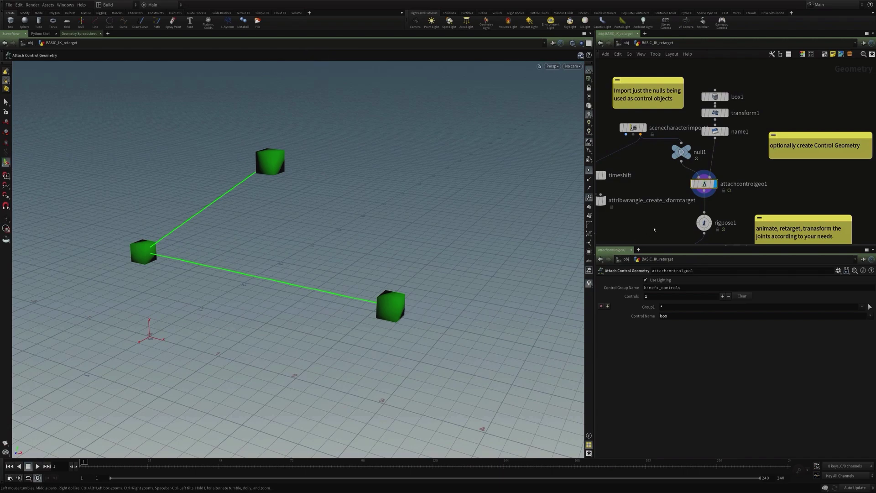
pyautogui.moveTo(653, 229); pyautogui.dragTo(658, 207, button='middle')
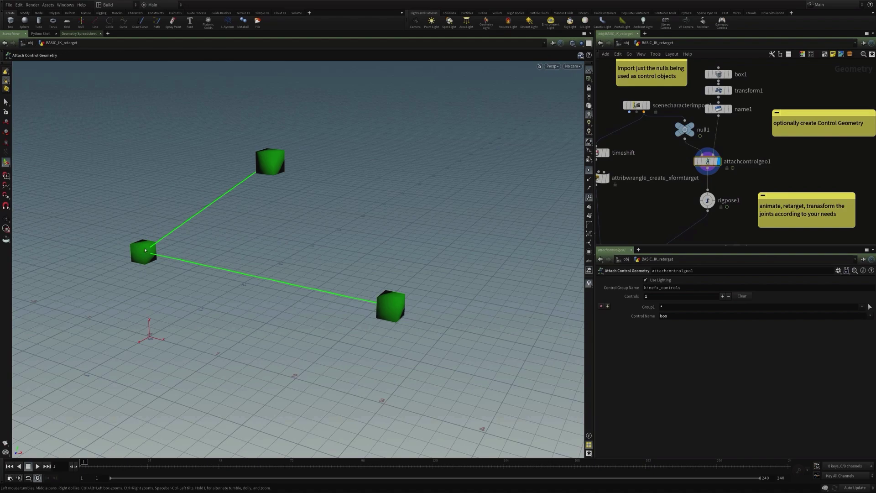
# Display rigpose1 with its pose handles active, and ghost the other objects in the viewport.
pyautogui.click(707, 200)
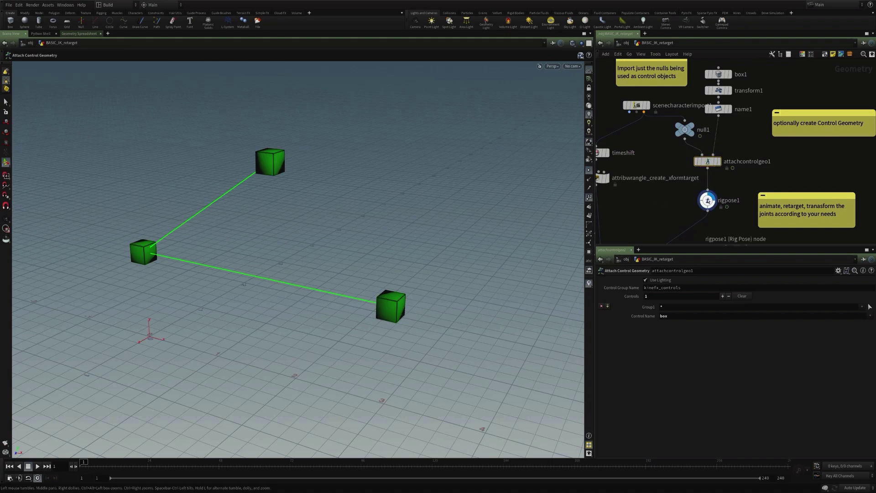
pyautogui.keyDown('alt'); pyautogui.moveTo(457, 183); pyautogui.dragTo(405, 191); pyautogui.keyUp('alt')
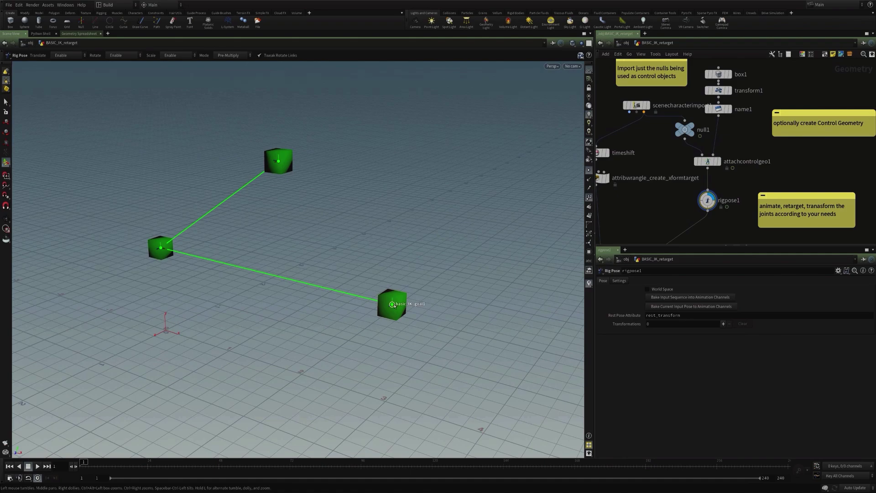
pyautogui.moveTo(660, 218); pyautogui.dragTo(714, 172, button='middle')
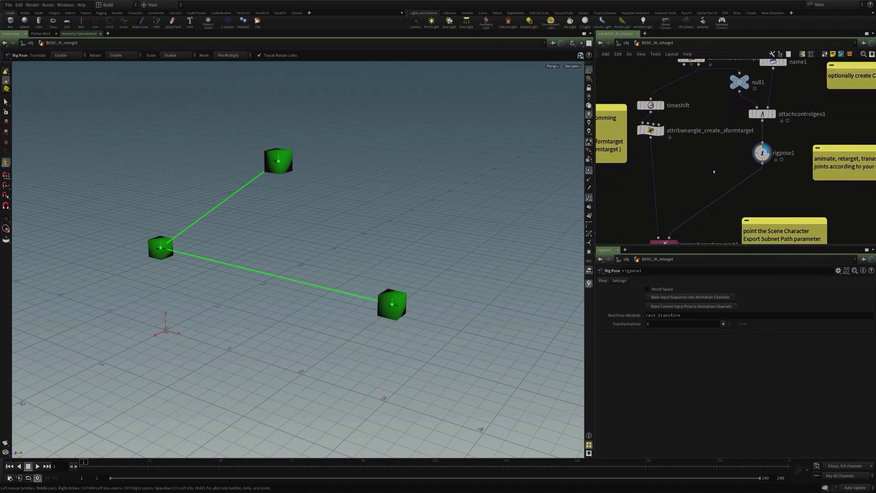
pyautogui.click(580, 42)
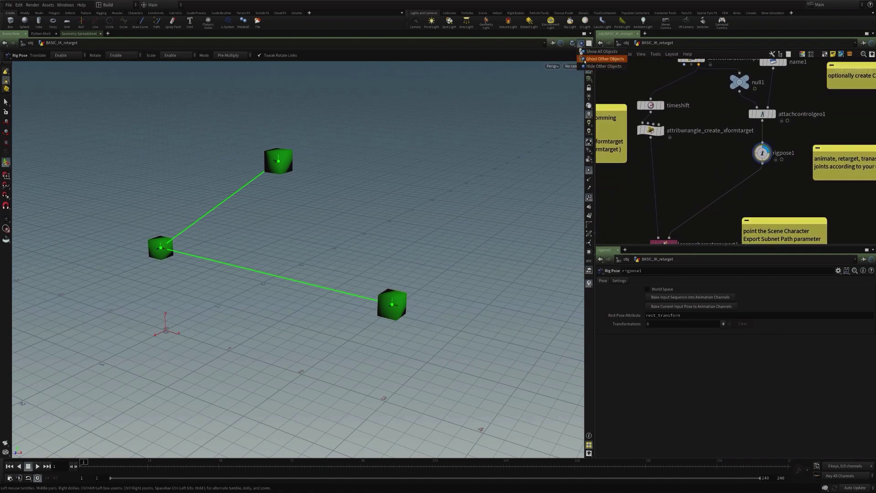
pyautogui.click(584, 59)
pyautogui.keyDown('alt'); pyautogui.moveTo(371, 192); pyautogui.dragTo(397, 215); pyautogui.keyUp('alt')
# Turn on Live Transform Export for scenecharacterexport1.
pyautogui.moveTo(680, 225); pyautogui.dragTo(686, 164, button='middle')
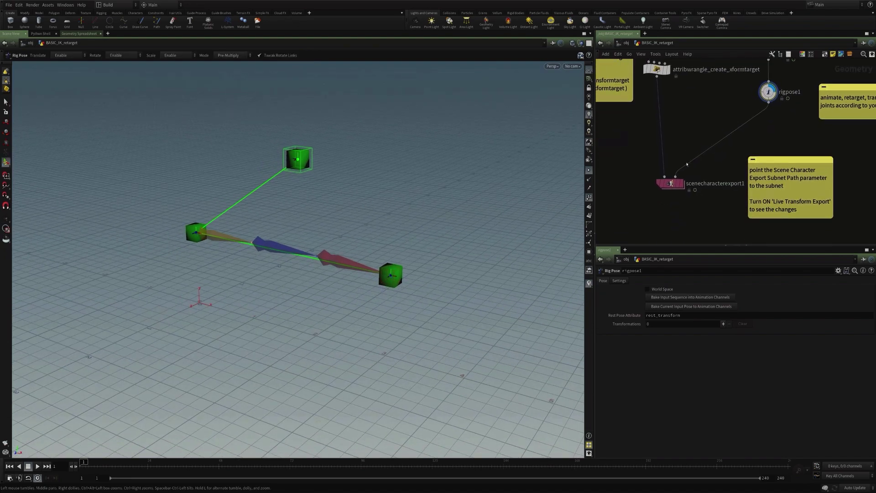
pyautogui.click(670, 184)
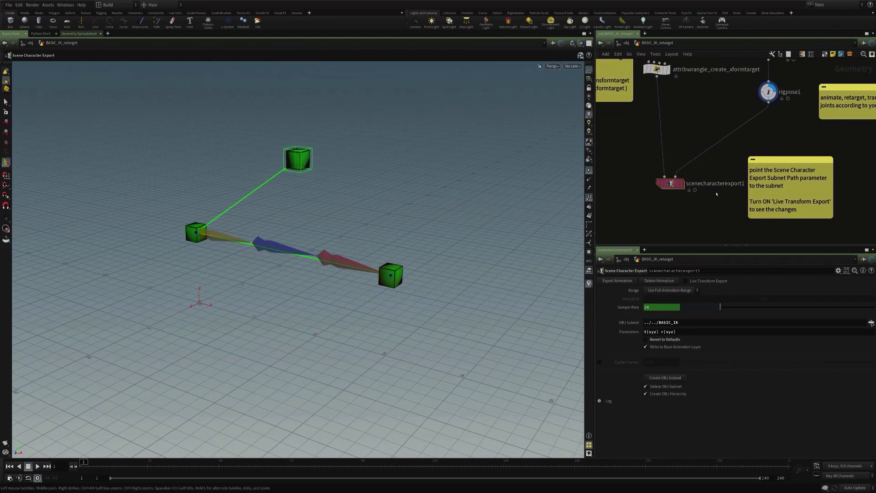
pyautogui.click(702, 281)
# In rigpose1, translate basic_IK_goal1 by about -0.42, 0.04, 0.27 and basic_IK_twist1 by about 1.41 in X, and select scenecharacterexport1.
pyautogui.click(768, 92)
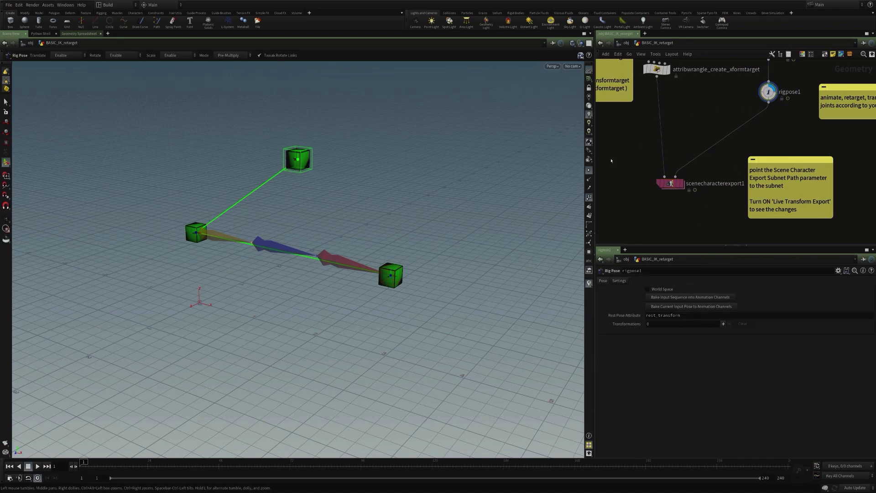
pyautogui.click(390, 275)
pyautogui.moveTo(391, 276); pyautogui.dragTo(352, 275)
pyautogui.click(297, 159)
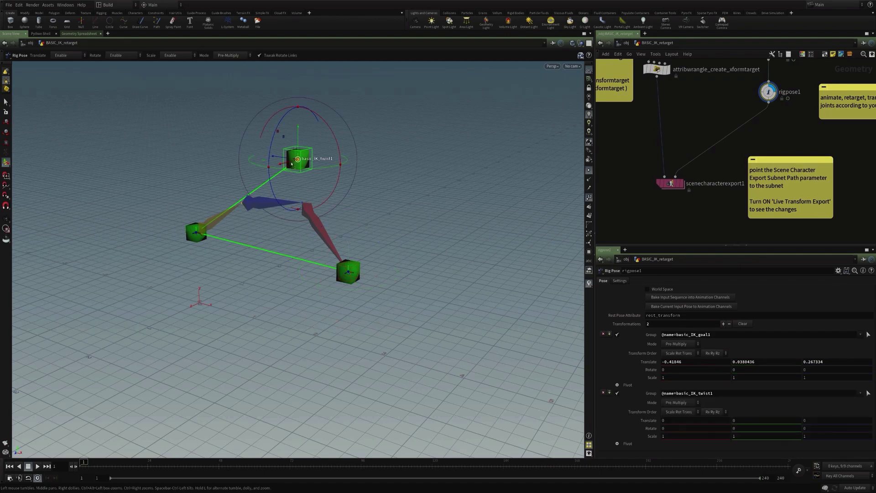
pyautogui.moveTo(289, 164); pyautogui.dragTo(202, 222)
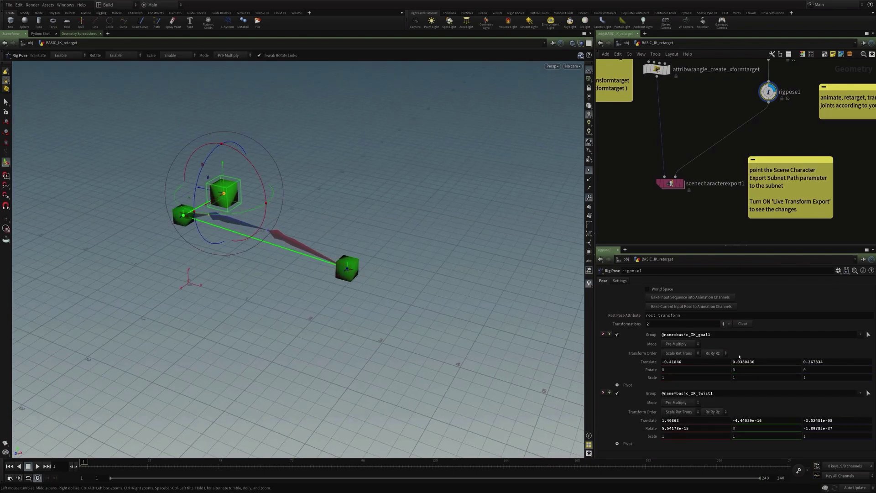
pyautogui.moveTo(715, 238); pyautogui.dragTo(624, 173)
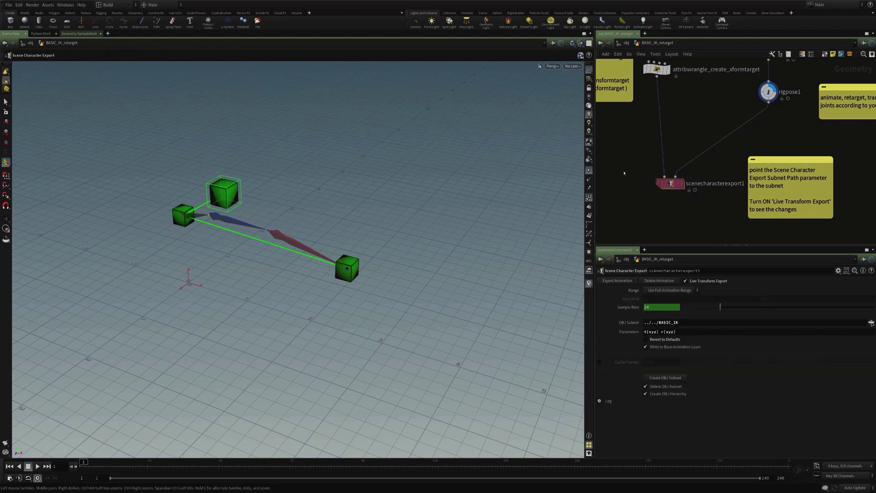
# Export the animation from scenecharacterexport1 to BASIC_IK, and hide BASIC_IK_retarget at the object level.
pyautogui.click(617, 281)
pyautogui.click(623, 43)
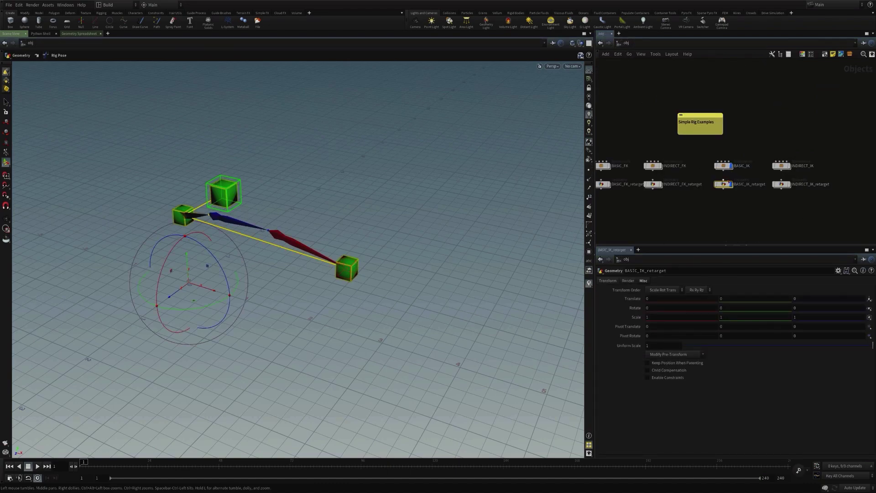
pyautogui.click(723, 167)
# Inside BASIC_IK, examine the translate channels and constraints of basic_IK_goal1 and basic_IK_twist1.
pyautogui.doubleClick(723, 167)
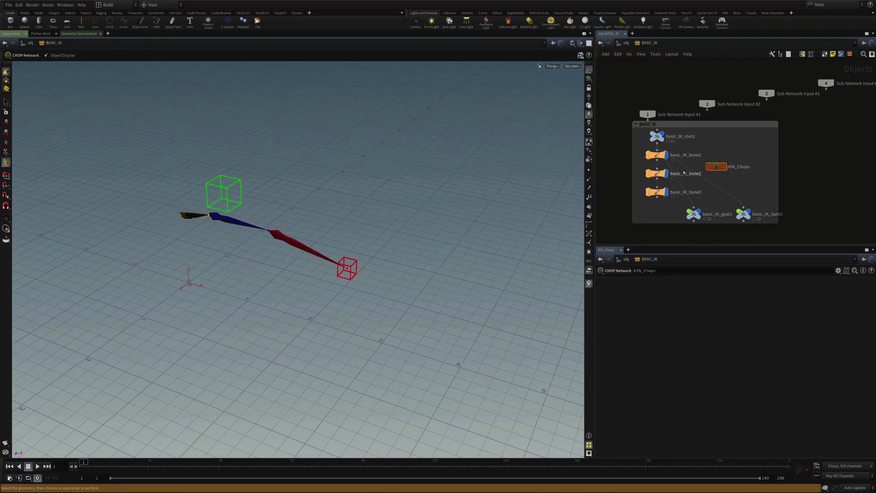
pyautogui.click(698, 214)
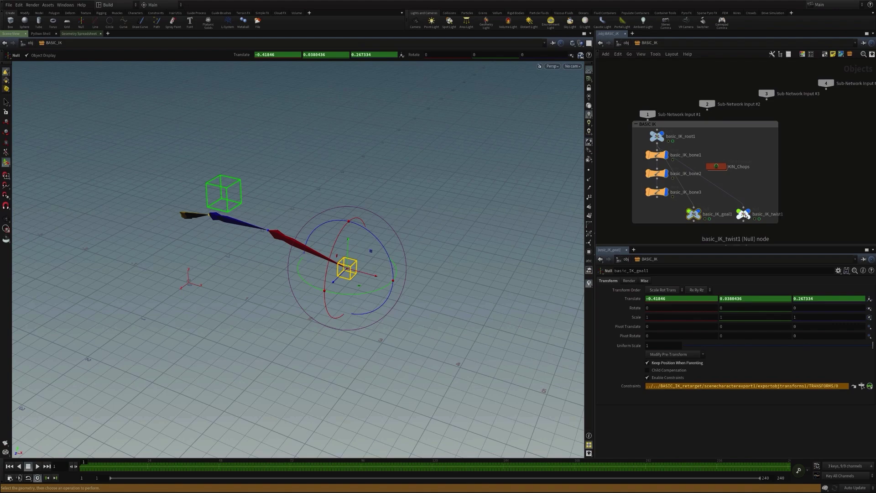
pyautogui.click(744, 214)
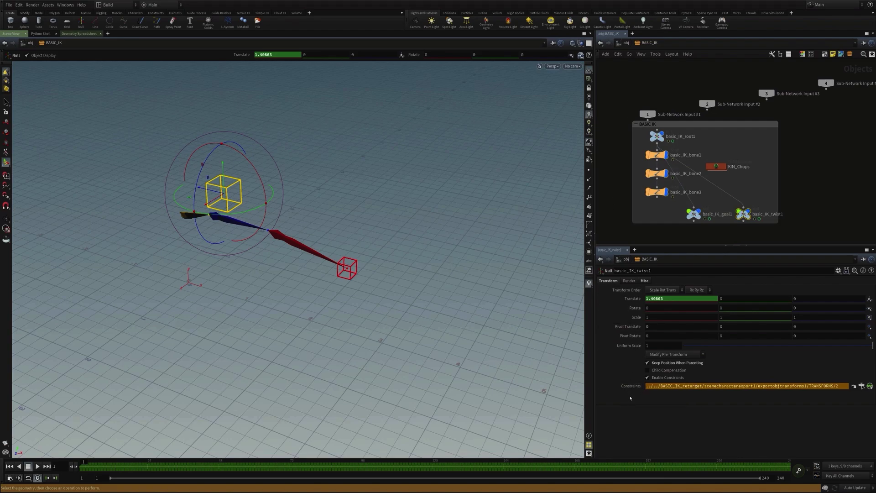
# Return to BASIC_IK_retarget and turn off Live Transform Export for scenecharacterexport1.
pyautogui.click(626, 42)
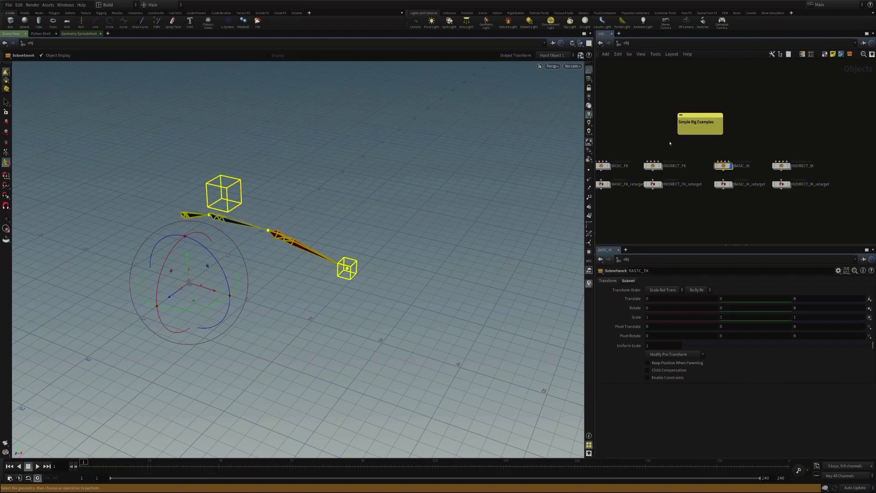
pyautogui.doubleClick(723, 184)
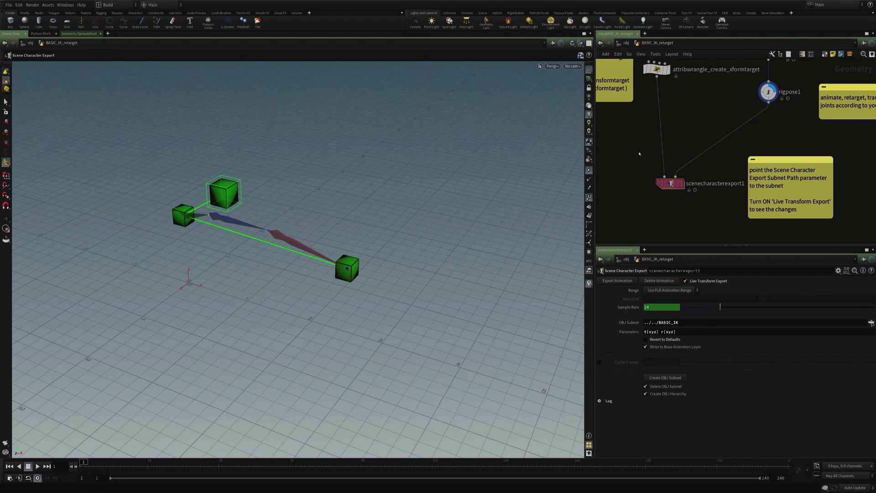
pyautogui.press('Escape')
pyautogui.moveTo(449, 231); pyautogui.dragTo(377, 215)
pyautogui.press('Return')
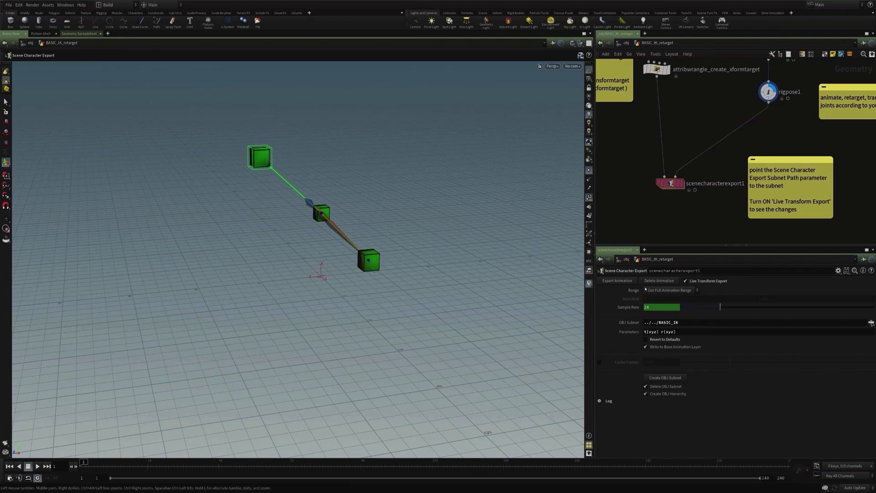
pyautogui.click(718, 282)
# Check the keyed translation and constraint state of basic_IK_goal1 in the BASIC_IK subnet.
pyautogui.click(625, 43)
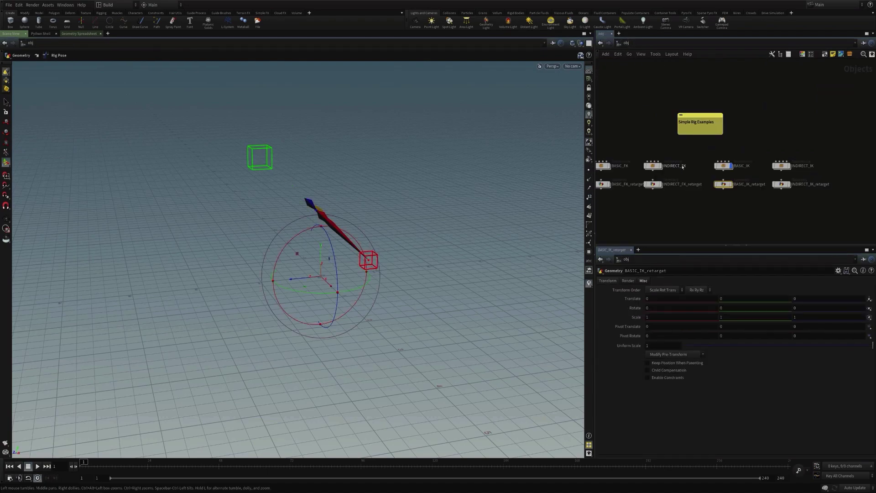
pyautogui.doubleClick(725, 166)
pyautogui.click(693, 213)
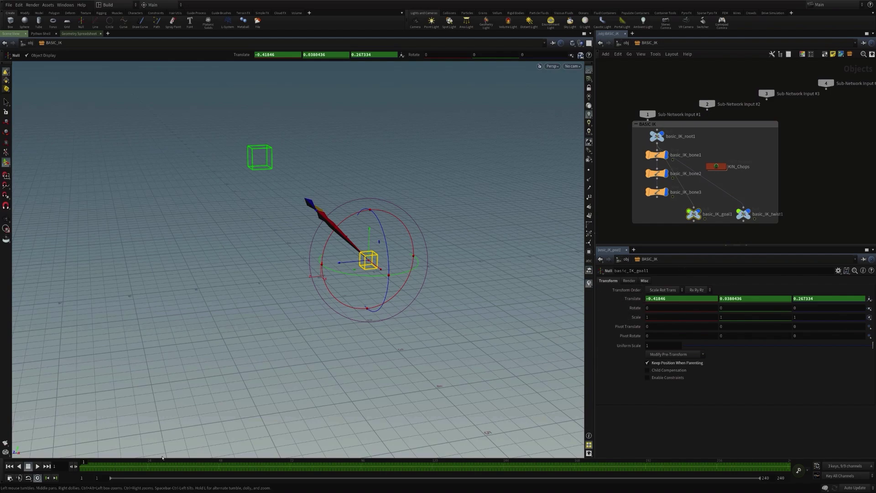
pyautogui.click(607, 159)
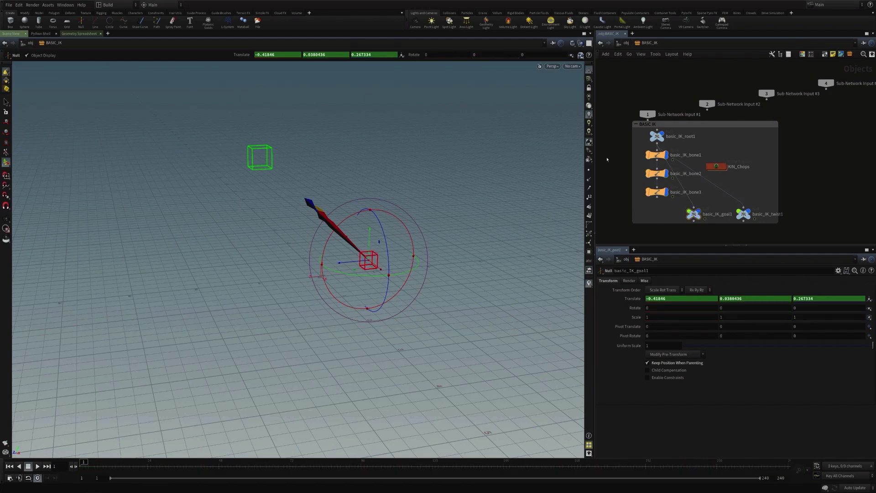
# Hide BASIC_IK, display INDIRECT_IK and open that subnet.
pyautogui.click(626, 43)
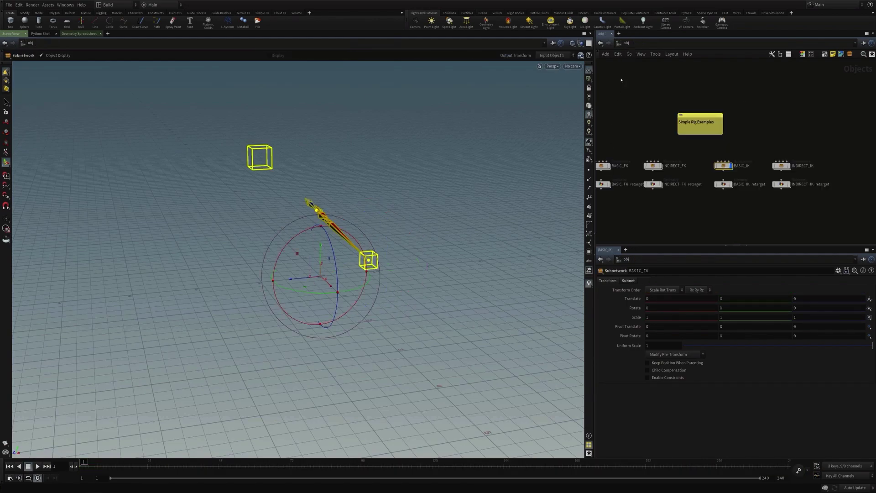
pyautogui.click(731, 165)
pyautogui.moveTo(794, 195); pyautogui.dragTo(736, 187, button='middle')
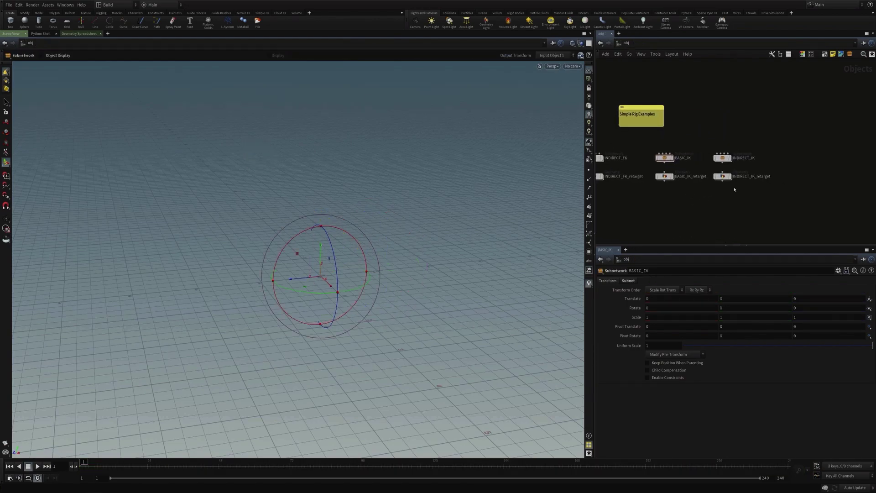
pyautogui.click(730, 158)
pyautogui.doubleClick(722, 158)
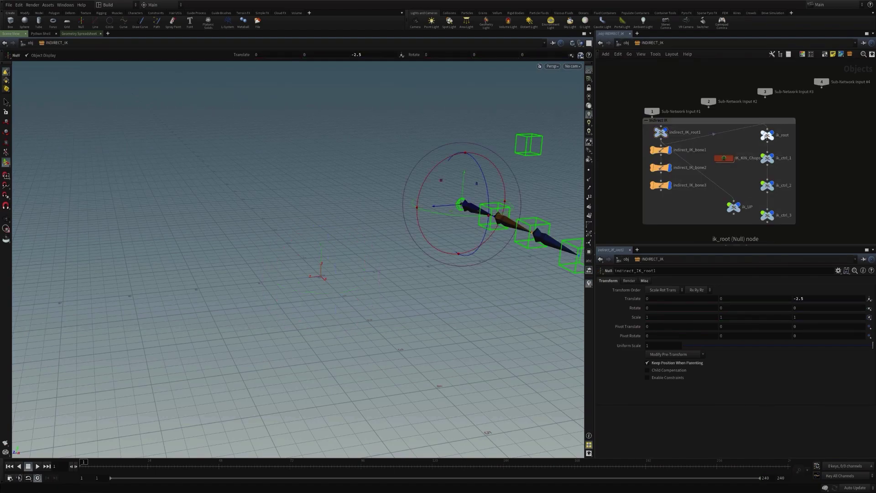
# Select the IK control nulls, test moving ik_UP about -0.46 in Z, and undo the move.
pyautogui.moveTo(757, 135); pyautogui.dragTo(785, 222)
pyautogui.click(733, 206)
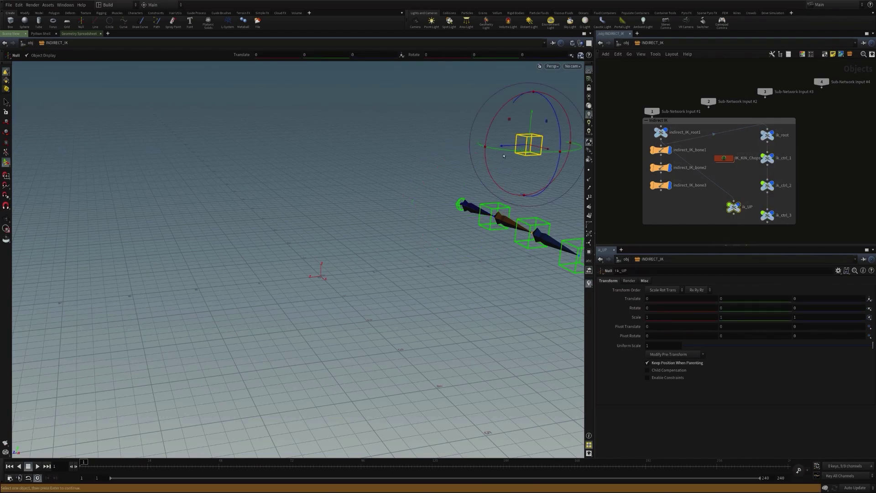
pyautogui.moveTo(508, 147); pyautogui.dragTo(533, 145)
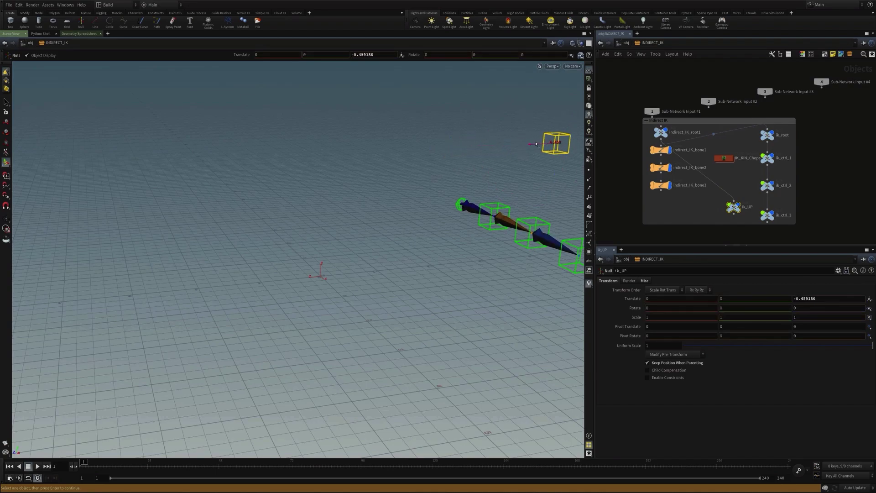
pyautogui.hotkey('ctrl', 'z')
pyautogui.keyDown('alt'); pyautogui.moveTo(466, 168); pyautogui.dragTo(512, 176); pyautogui.keyUp('alt')
pyautogui.keyDown('alt'); pyautogui.moveTo(512, 177); pyautogui.dragTo(417, 199, button='middle'); pyautogui.keyUp('alt')
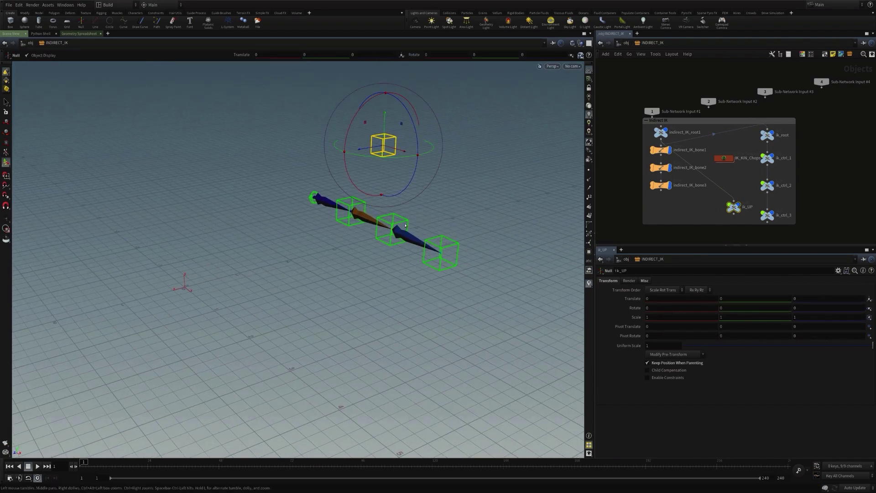
# Test the chain by raising ik_ctrl_2 and moving ik_ctrl_3 about -0.36 in Y, and undo both moves.
pyautogui.click(405, 222)
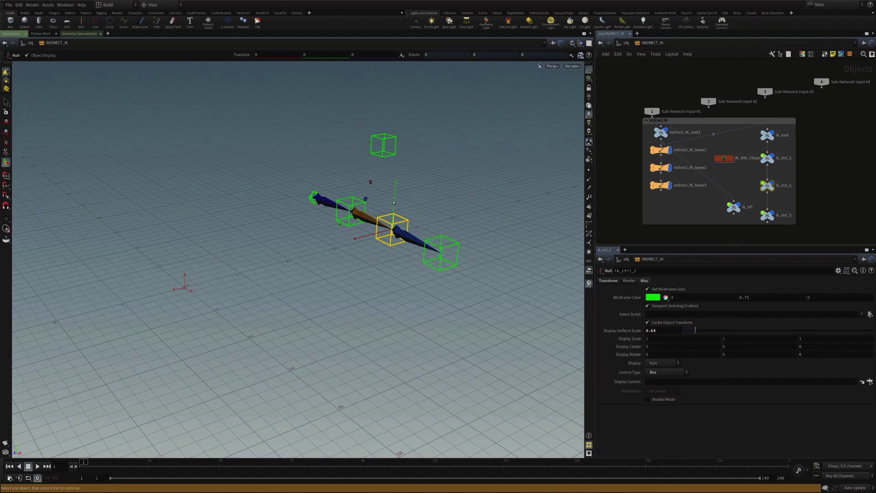
pyautogui.moveTo(393, 202); pyautogui.dragTo(436, 232)
pyautogui.click(442, 224)
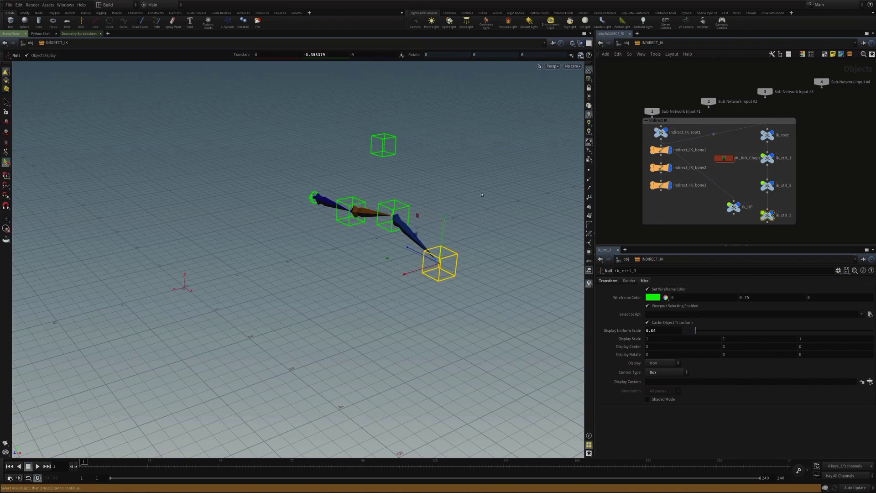
pyautogui.hotkey('ctrl', 'z')
pyautogui.hotkey('ctrl', 'z')
pyautogui.hotkey('ctrl', 'z')
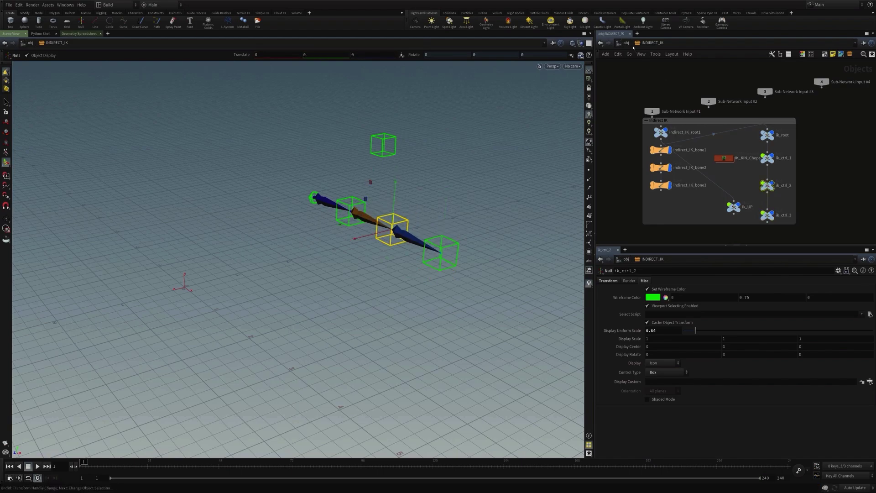
# Open INDIRECT_IK_retarget, check scenecharacterimport1's import settings, and display attachcontrolgeo1.
pyautogui.click(625, 43)
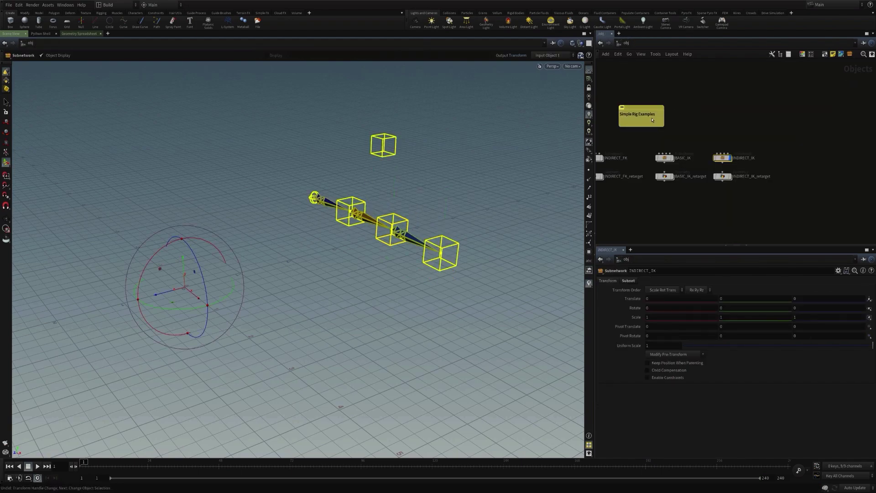
pyautogui.doubleClick(724, 177)
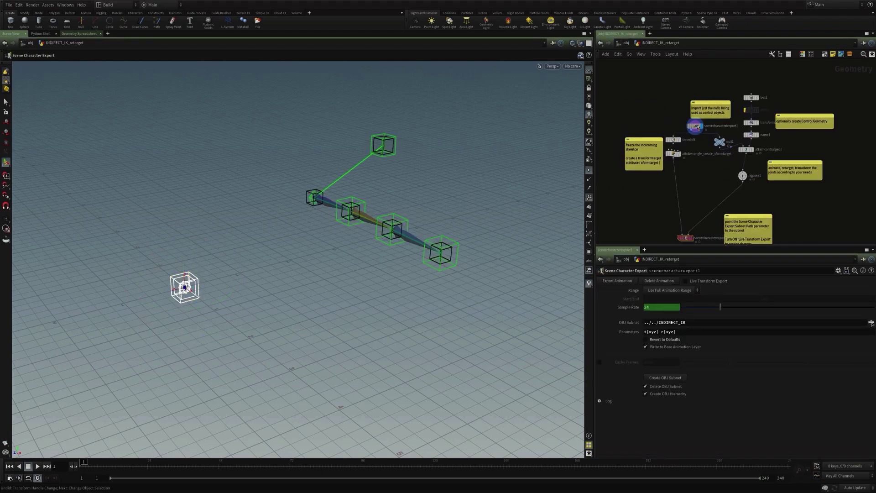
pyautogui.click(695, 125)
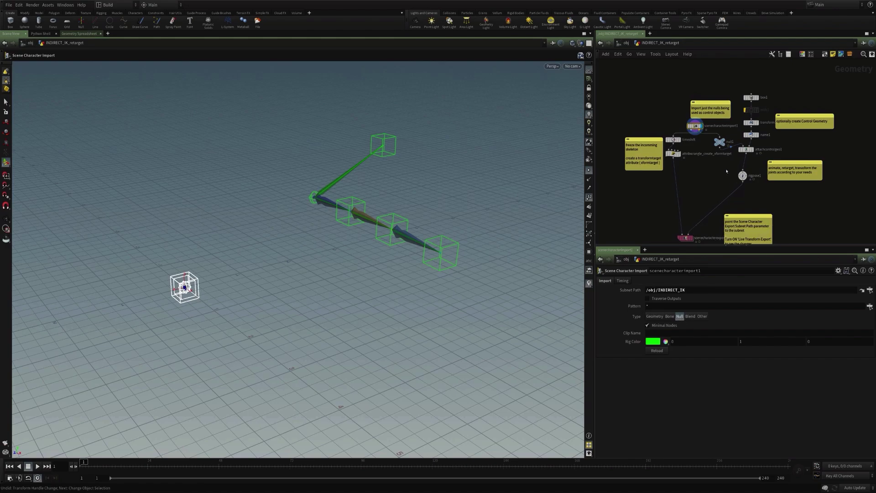
pyautogui.scroll(5, 727, 186)
pyautogui.click(728, 186)
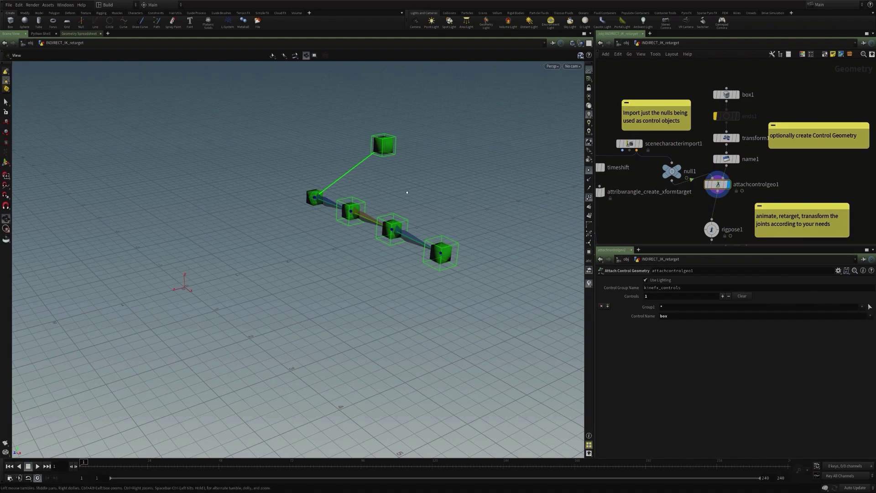
# Hide the other objects in the viewport to isolate the INDIRECT_IK control skeleton and its attached boxes.
pyautogui.keyDown('alt'); pyautogui.moveTo(406, 192); pyautogui.dragTo(416, 197); pyautogui.keyUp('alt')
pyautogui.keyDown('alt'); pyautogui.moveTo(417, 198); pyautogui.dragTo(397, 195, button='right'); pyautogui.keyUp('alt')
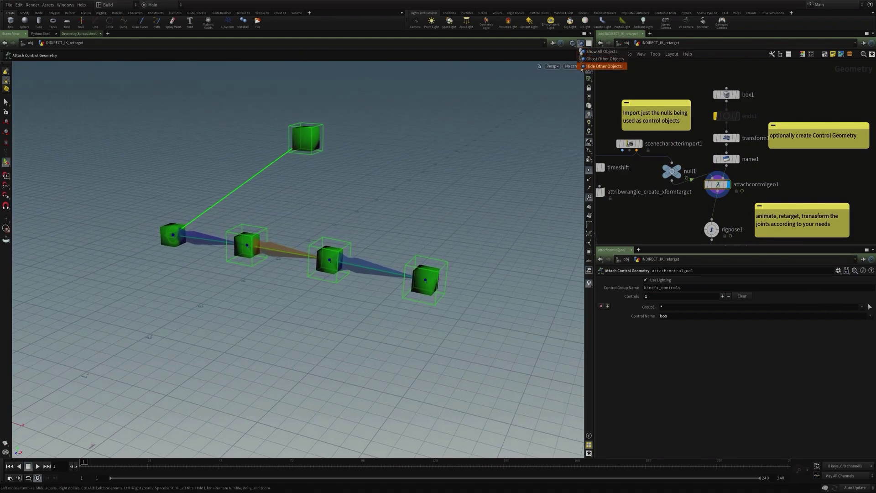
pyautogui.click(388, 192)
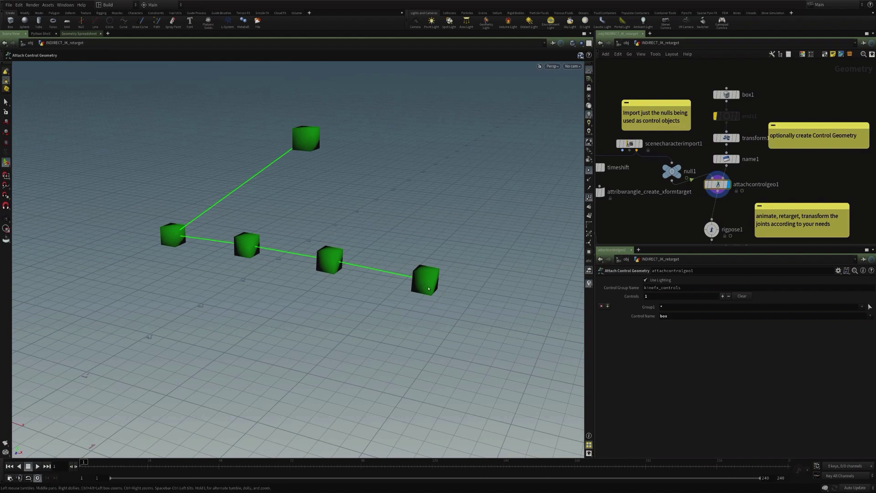
pyautogui.click(339, 264)
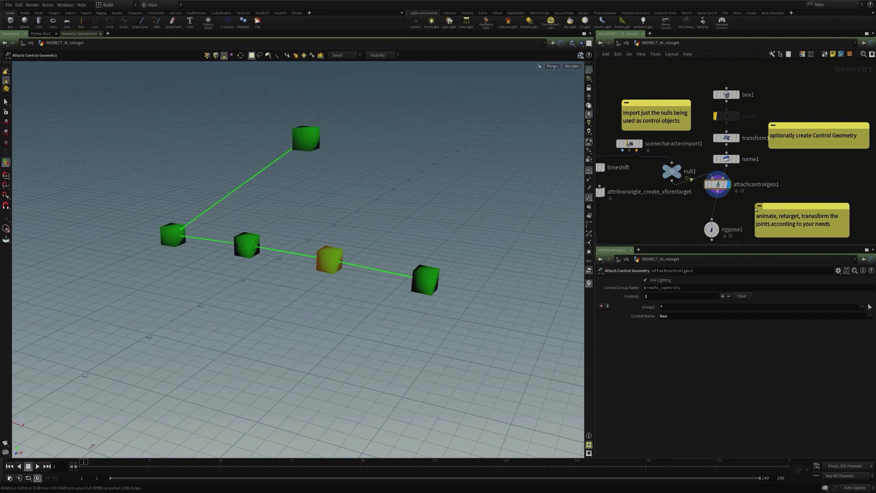
pyautogui.press('Escape')
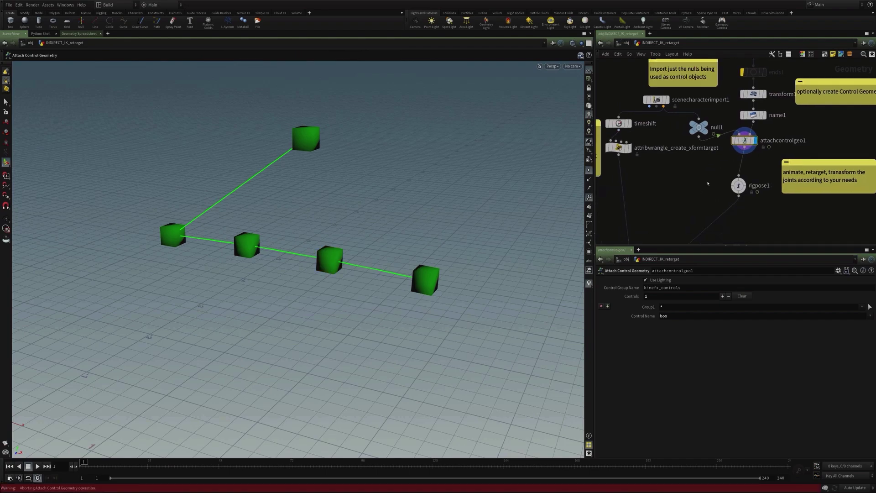
# Display rigpose1, and move the display to scenecharacterexport1 with its export parameters open.
pyautogui.moveTo(715, 228); pyautogui.dragTo(743, 184, button='middle')
pyautogui.moveTo(664, 232); pyautogui.dragTo(702, 165, button='middle')
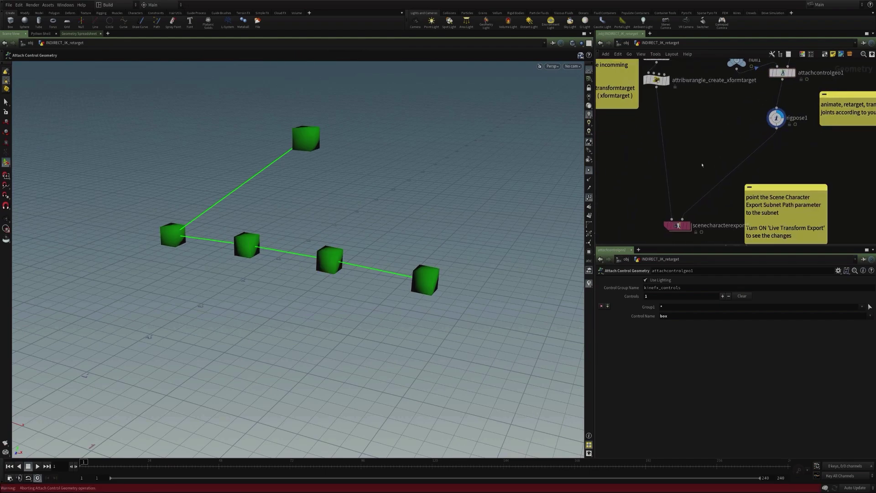
pyautogui.click(689, 225)
pyautogui.click(678, 226)
pyautogui.moveTo(643, 216); pyautogui.dragTo(648, 151, button='middle')
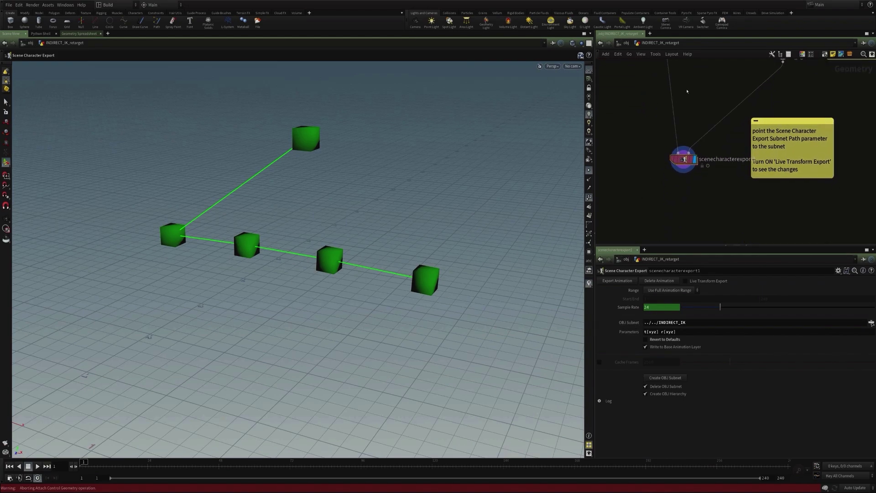
# Check scenecharacterimport1's subnet path and null type, and turn on Live Transform Export for scenecharacterexport1.
pyautogui.moveTo(686, 91); pyautogui.dragTo(703, 232, button='middle')
pyautogui.click(711, 108)
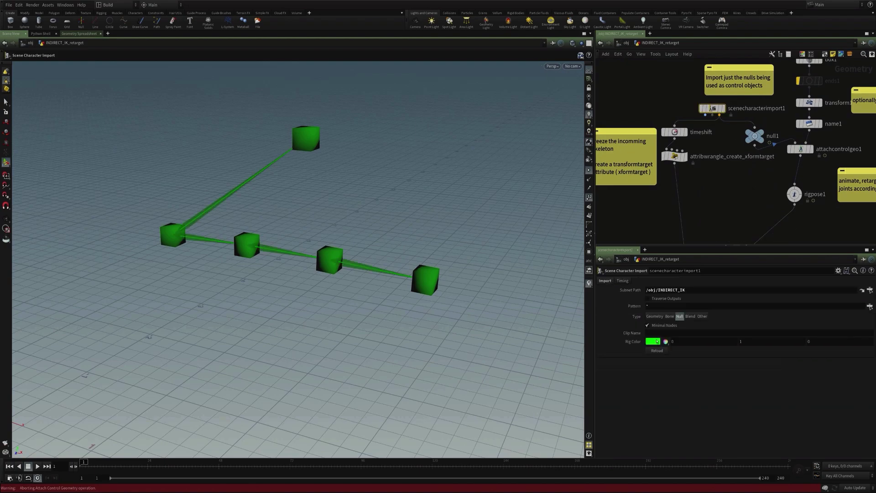
pyautogui.moveTo(707, 206); pyautogui.dragTo(673, 160, button='middle')
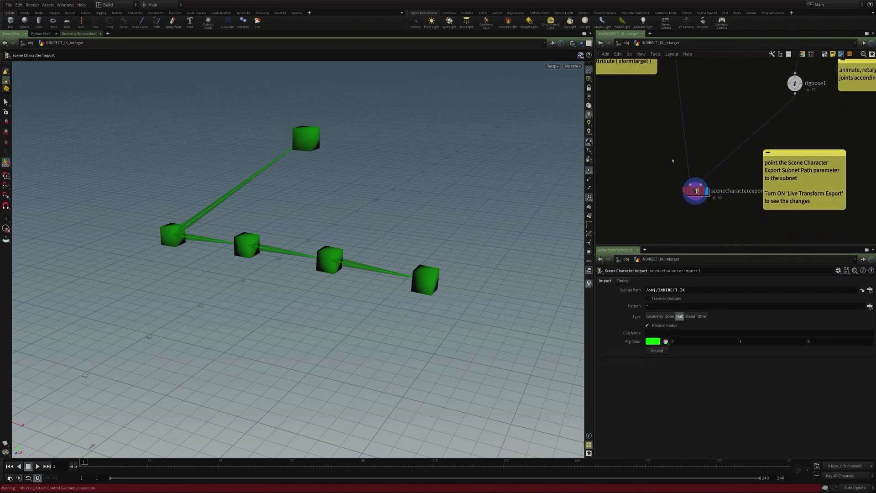
pyautogui.click(694, 191)
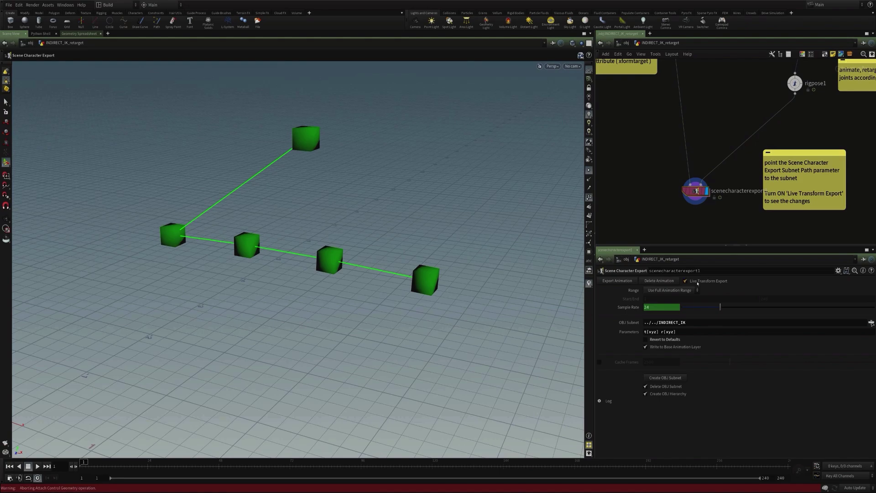
# Ghost the other objects in the viewport and select rigpose1 with its pose handles active.
pyautogui.click(582, 44)
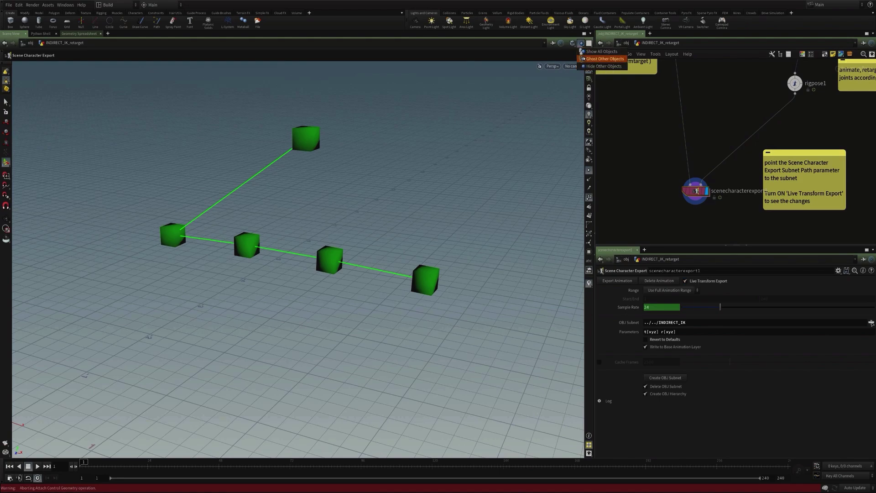
pyautogui.click(590, 59)
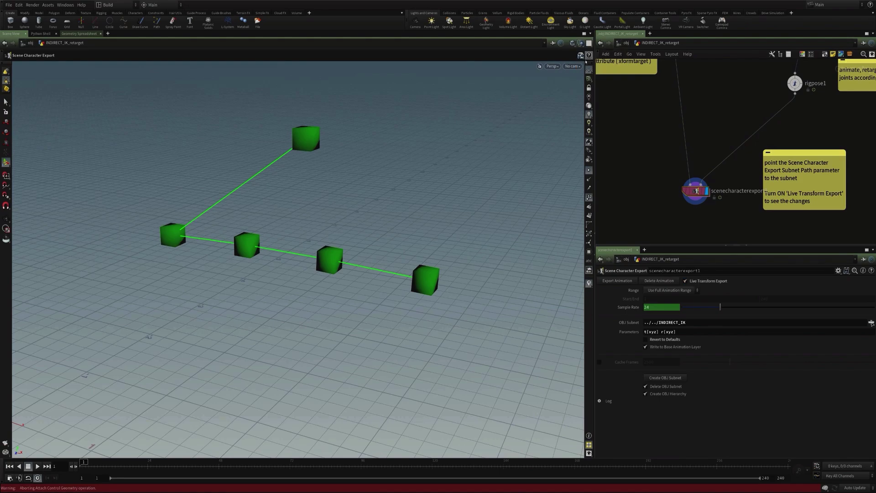
pyautogui.click(427, 284)
pyautogui.click(794, 83)
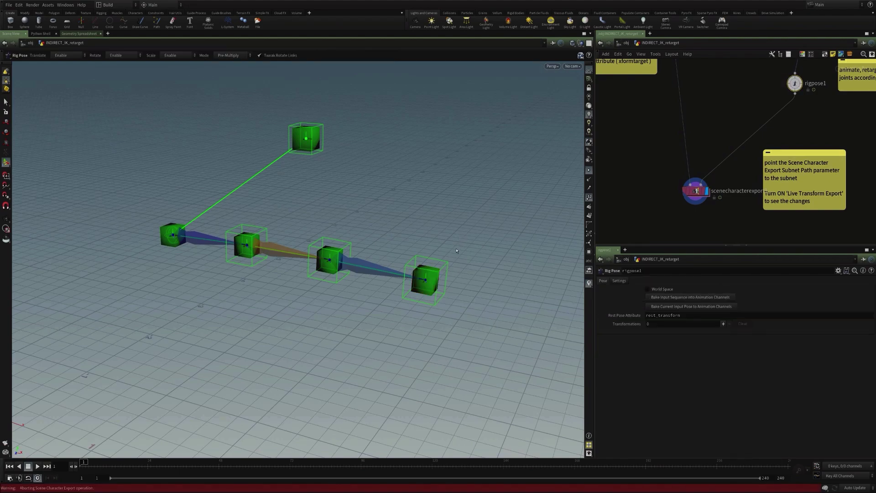
# In rigpose1, translate ik_ctrl_3 by about -0.13, 0.36, 0.02 and ik_UP by about 0.03, -0.02, -0.07.
pyautogui.click(425, 280)
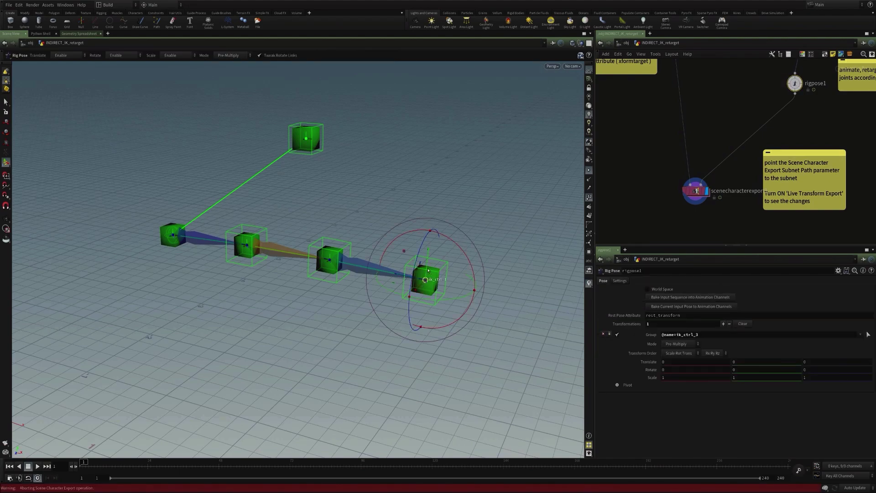
pyautogui.moveTo(425, 280); pyautogui.dragTo(430, 239)
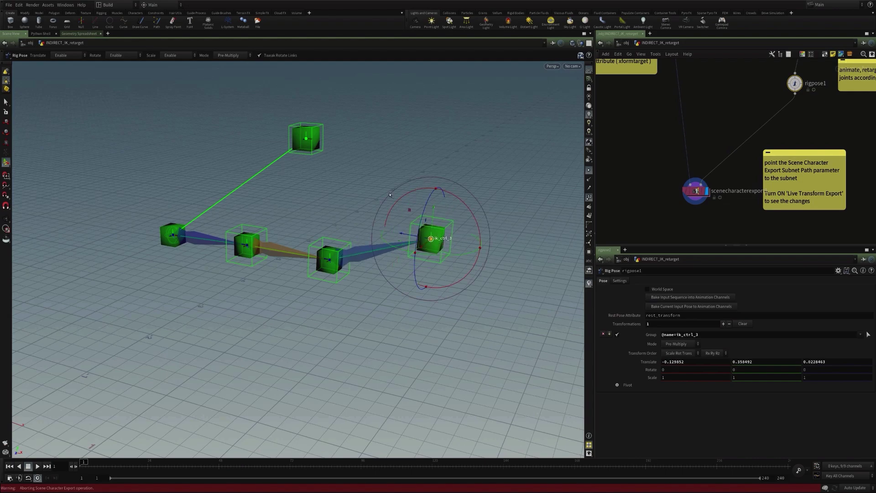
pyautogui.click(311, 142)
pyautogui.keyDown('alt'); pyautogui.moveTo(364, 144); pyautogui.dragTo(359, 130); pyautogui.keyUp('alt')
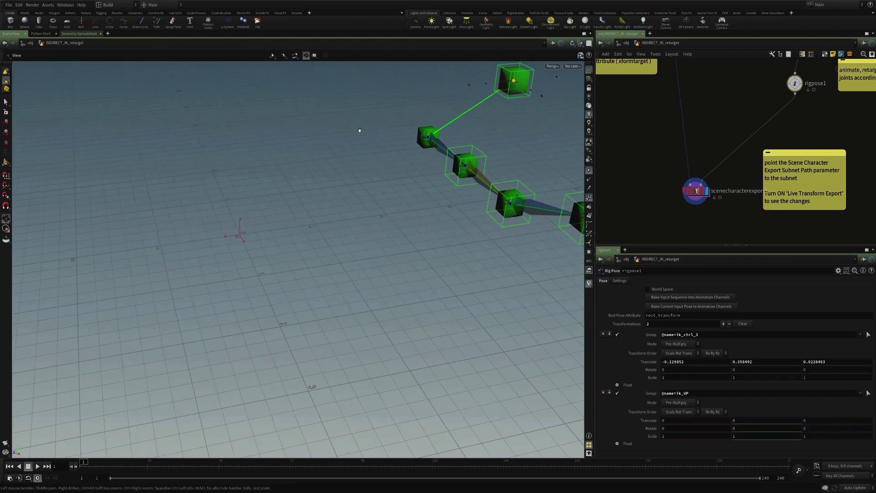
pyautogui.keyDown('alt'); pyautogui.moveTo(428, 131); pyautogui.dragTo(311, 212, button='middle'); pyautogui.keyUp('alt')
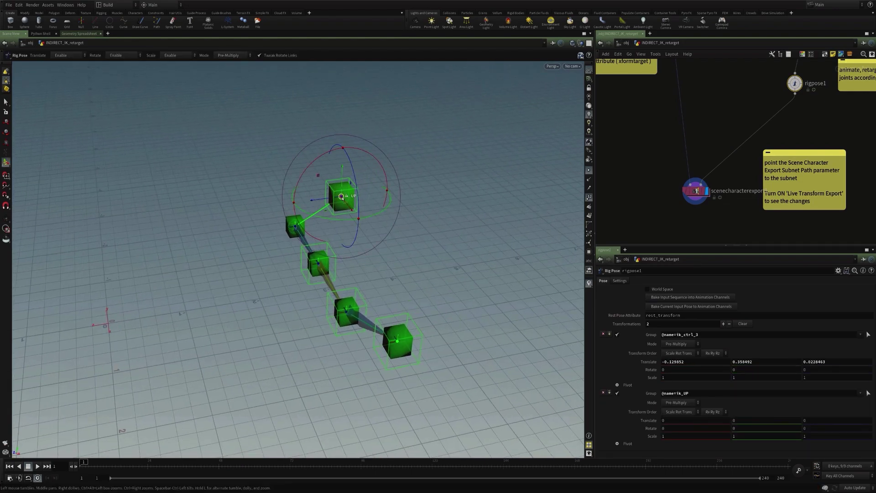
pyautogui.moveTo(341, 197); pyautogui.dragTo(313, 205)
pyautogui.hotkey('ctrl', 'z')
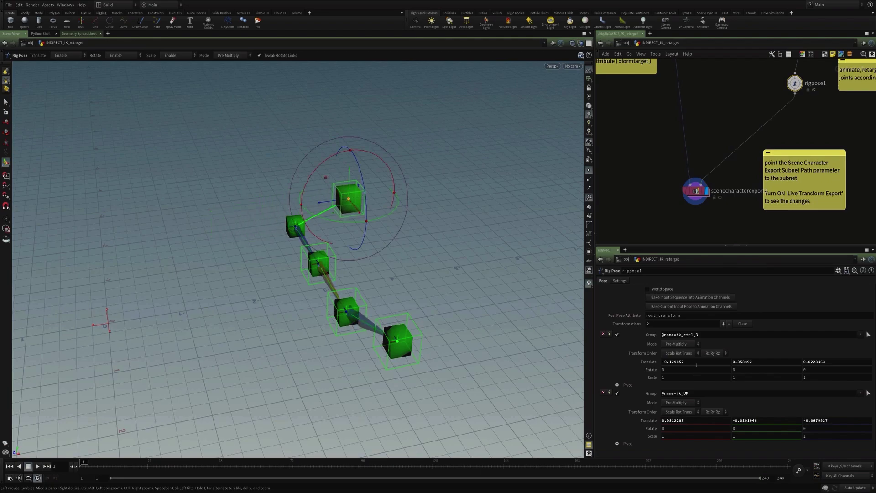
# Turn off Live Transform Export on scenecharacterexport1 and export the animation to the INDIRECT_IK subnet.
pyautogui.press('h')
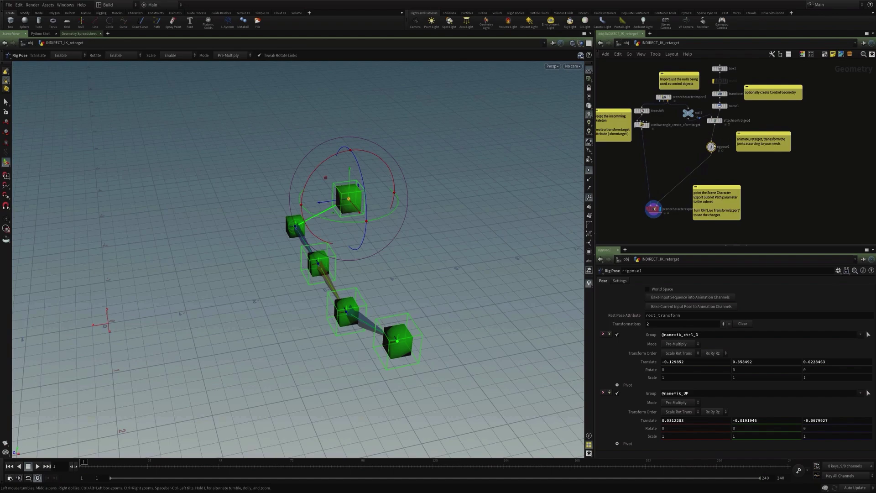
pyautogui.click(652, 208)
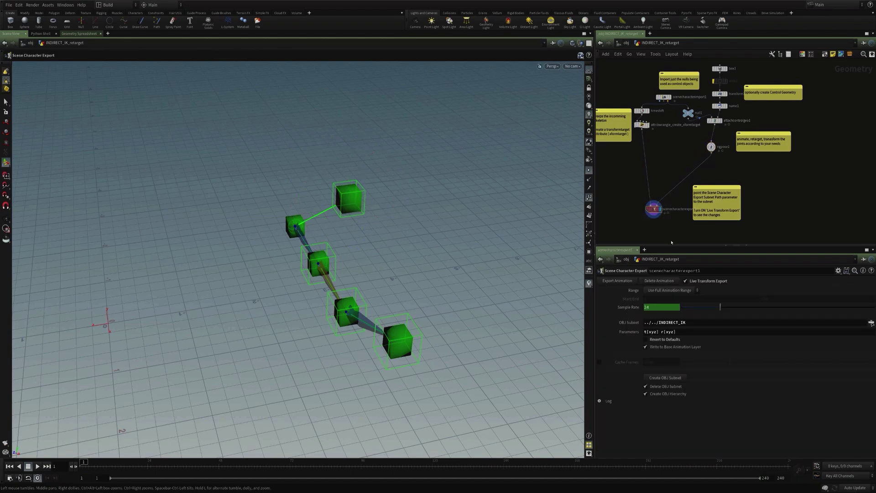
pyautogui.click(697, 281)
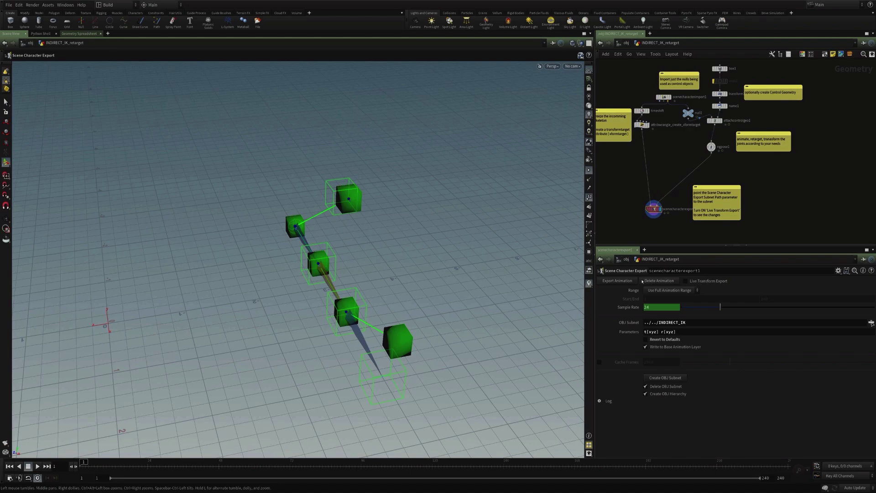
pyautogui.click(625, 283)
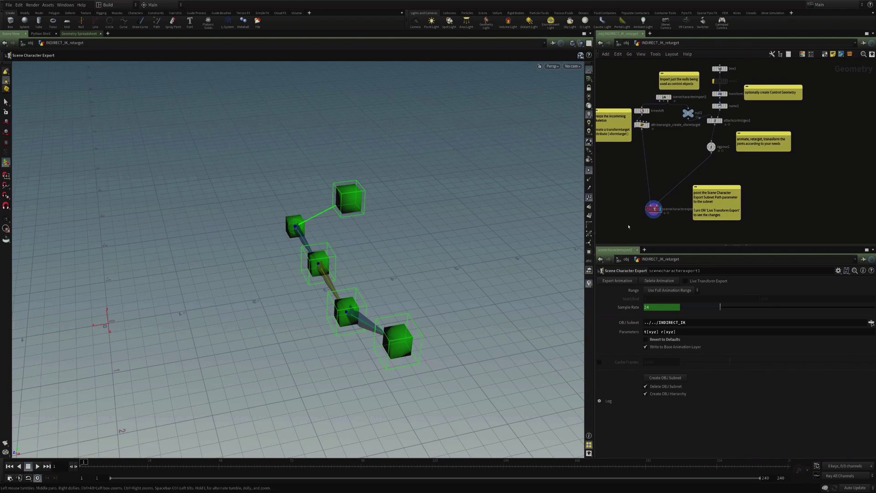
# Inspect the translate channels of the ik_UP, ik_ctrl_2 and ik_ctrl_3 nulls inside the INDIRECT_IK subnet.
pyautogui.press('u')
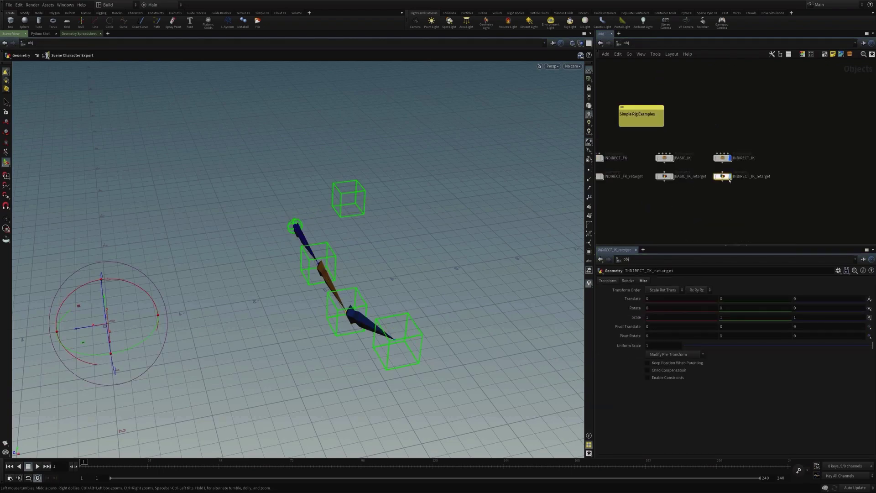
pyautogui.moveTo(397, 214); pyautogui.dragTo(408, 242)
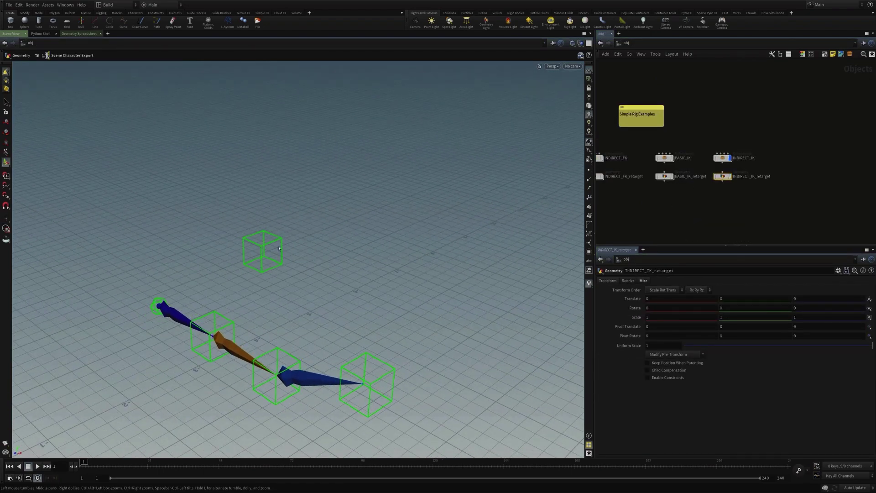
pyautogui.doubleClick(722, 158)
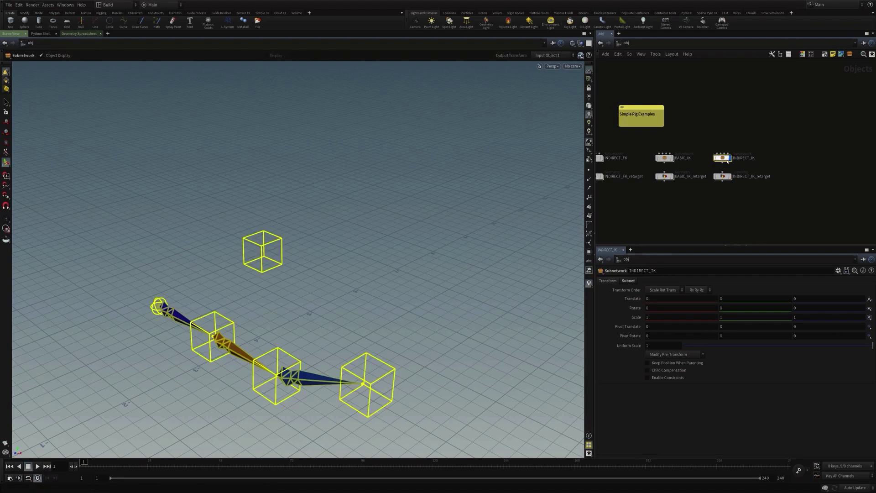
pyautogui.click(738, 203)
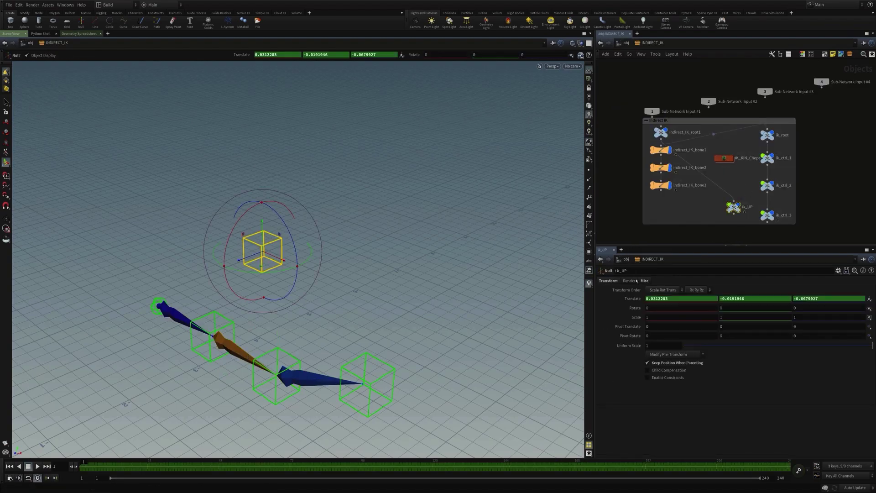
pyautogui.click(767, 186)
pyautogui.click(607, 281)
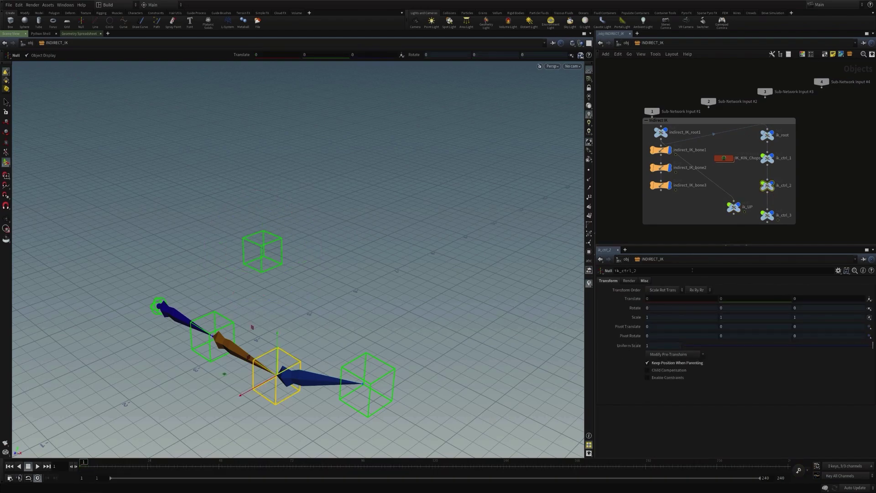
pyautogui.click(767, 214)
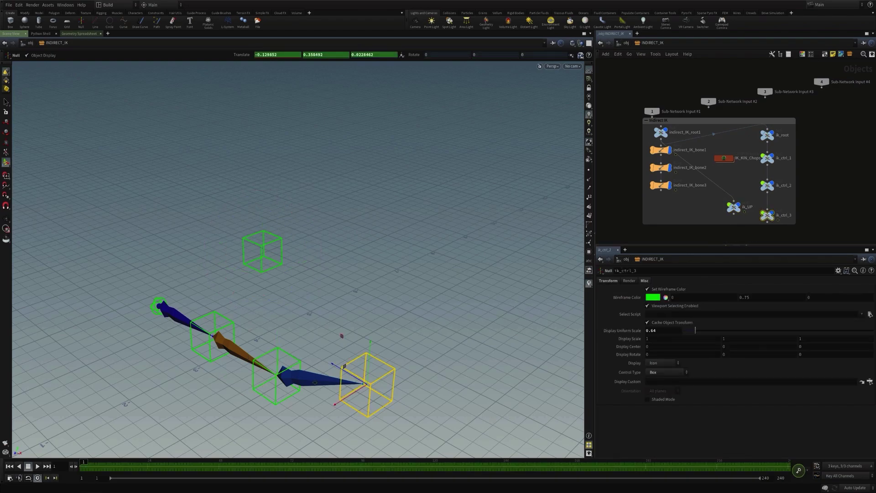
pyautogui.click(604, 282)
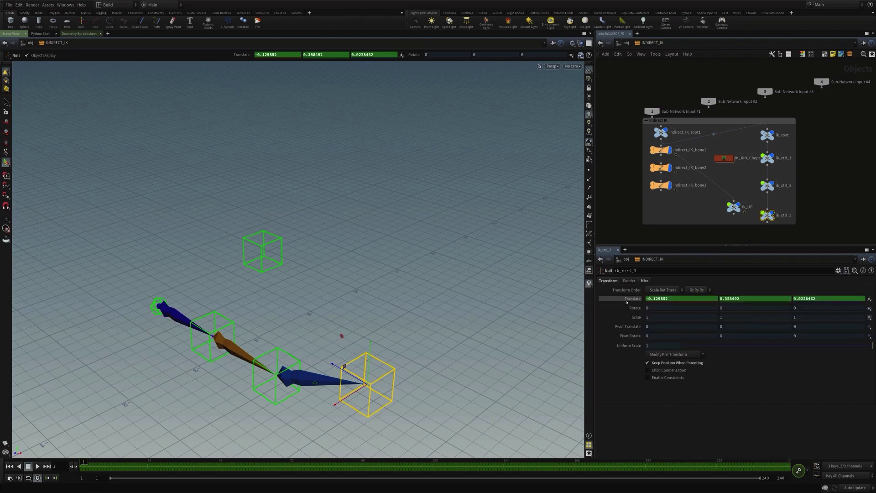
# Return to the object level and display all four FK and IK rigs together with their retarget objects.
pyautogui.click(656, 213)
pyautogui.press('u')
pyautogui.click(656, 213)
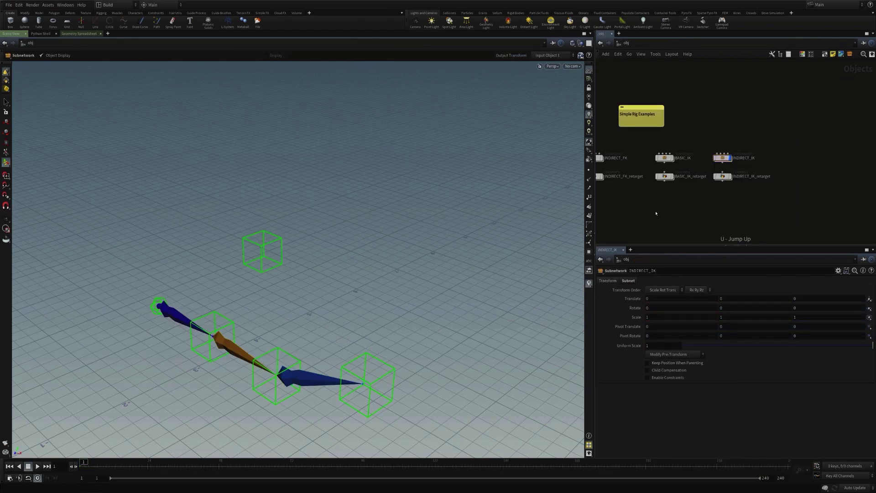
pyautogui.press('h')
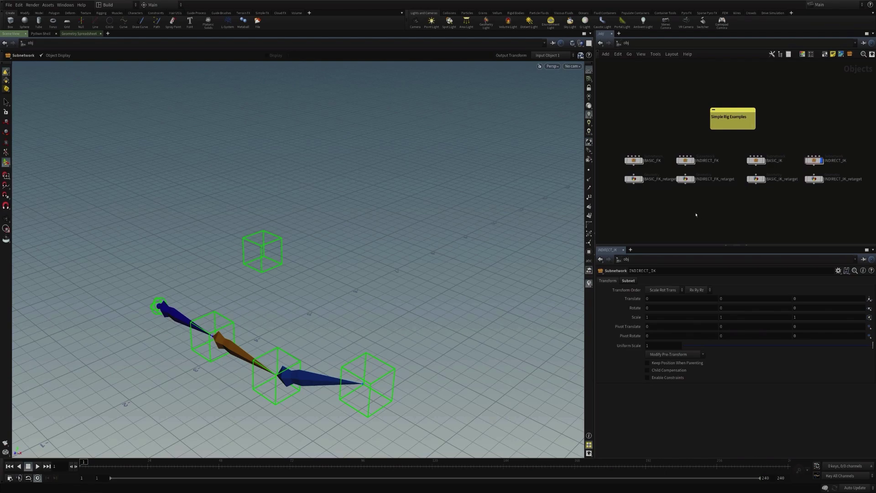
pyautogui.moveTo(640, 161)
pyautogui.mouseDown()
pyautogui.moveTo(743, 169)
pyautogui.moveTo(771, 162)
pyautogui.mouseUp()
pyautogui.moveTo(641, 178); pyautogui.dragTo(824, 179)
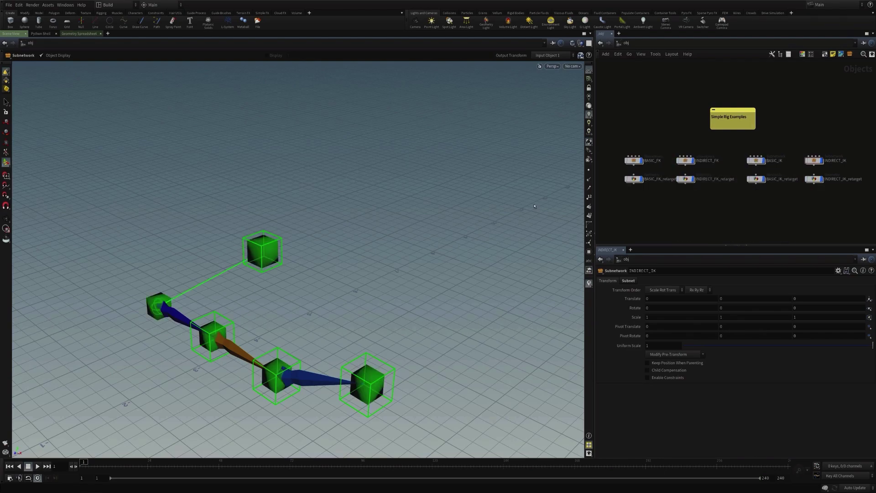
pyautogui.keyDown('alt'); pyautogui.moveTo(411, 209); pyautogui.dragTo(348, 242, button='right'); pyautogui.keyUp('alt')
pyautogui.keyDown('alt'); pyautogui.moveTo(348, 242); pyautogui.dragTo(450, 179, button='middle'); pyautogui.keyUp('alt')
pyautogui.keyDown('alt'); pyautogui.moveTo(450, 179); pyautogui.dragTo(395, 199); pyautogui.keyUp('alt')
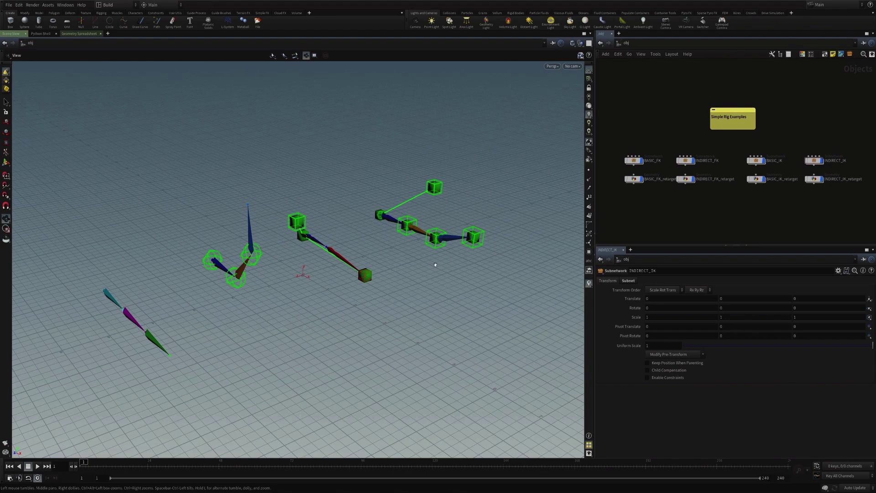
pyautogui.moveTo(435, 201)
pyautogui.keyDown('alt'); pyautogui.mouseDown()
pyautogui.moveTo(449, 198)
pyautogui.moveTo(426, 195)
pyautogui.mouseUp(); pyautogui.keyUp('alt')
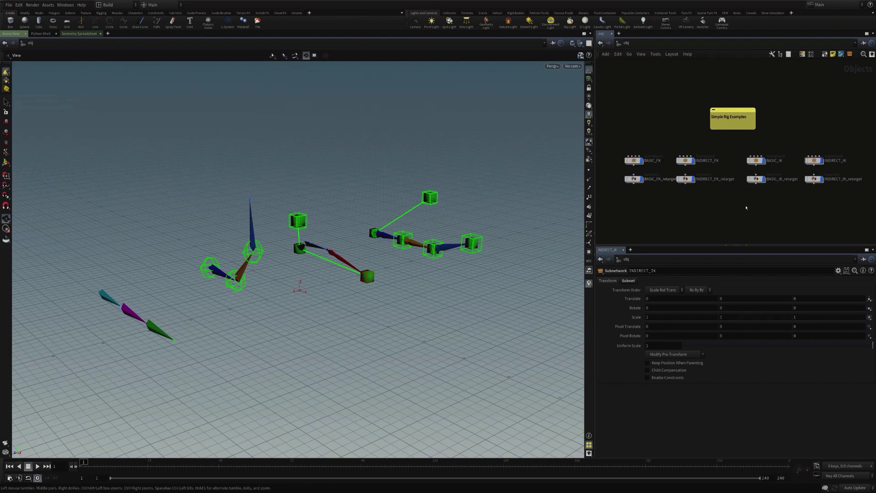
# Review the import settings of scenecharacterimport1 and the export options of scenecharacterexport1 in INDIRECT_IK_retarget, and return to the object level.
pyautogui.moveTo(767, 204); pyautogui.dragTo(744, 202, button='middle')
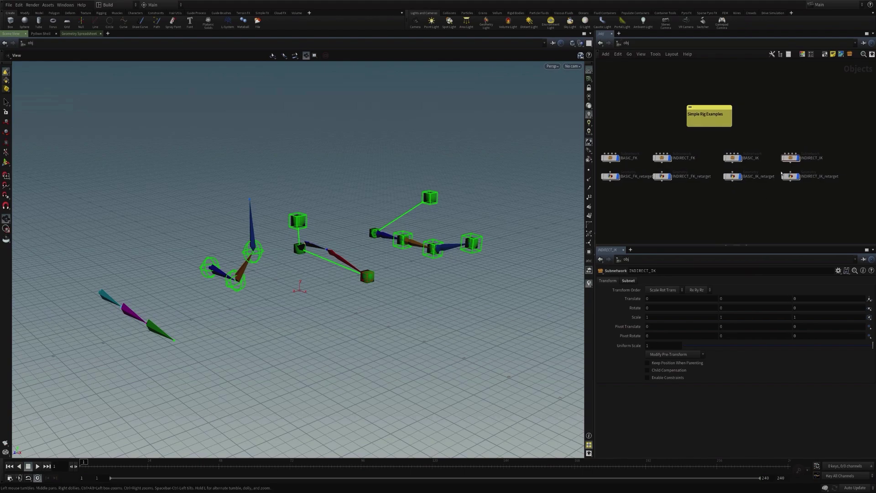
pyautogui.doubleClick(790, 176)
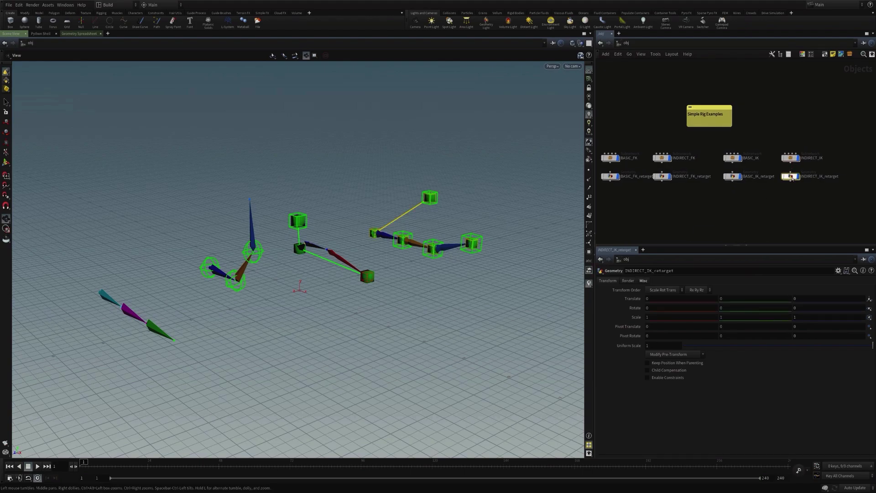
pyautogui.moveTo(694, 160); pyautogui.dragTo(708, 166, button='middle')
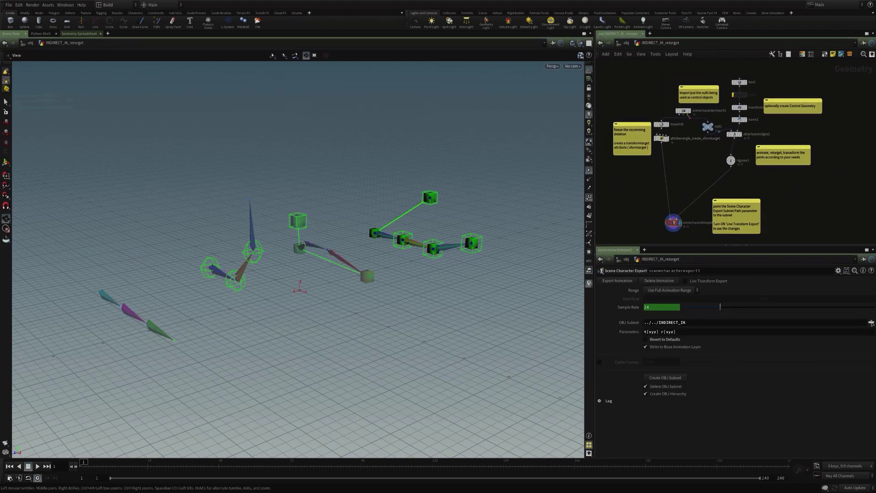
pyautogui.click(683, 111)
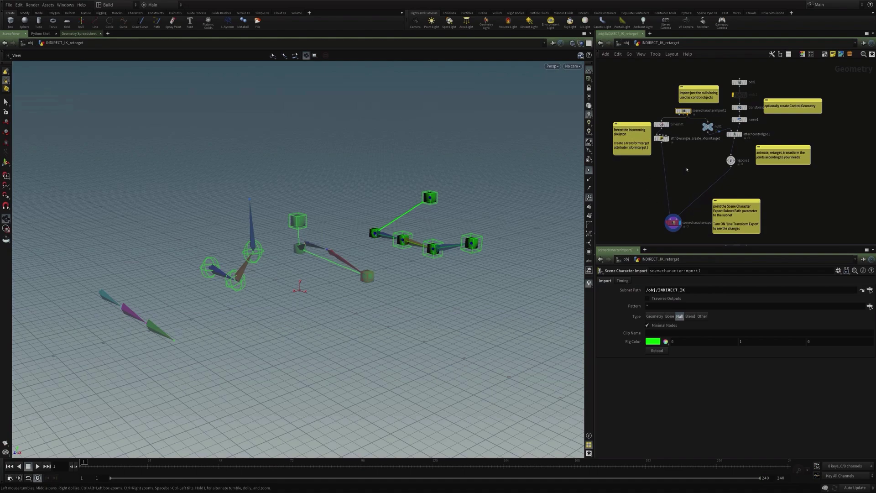
pyautogui.moveTo(686, 169); pyautogui.dragTo(661, 172, button='middle')
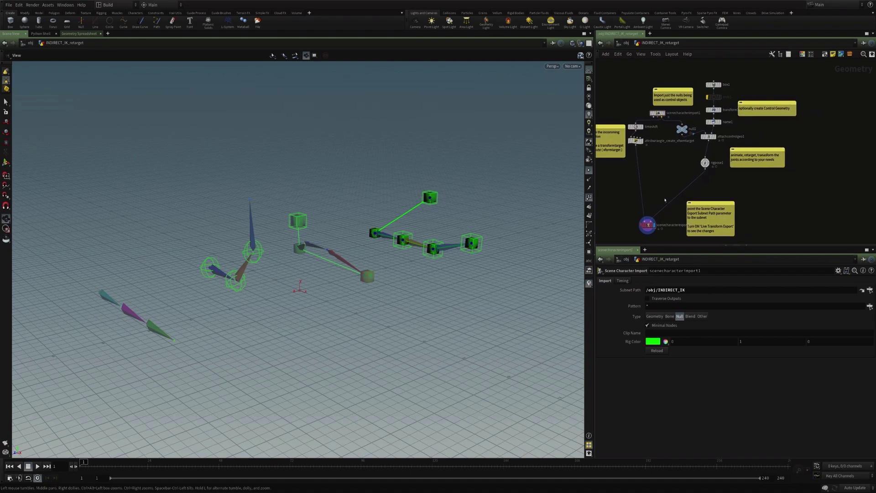
pyautogui.click(647, 225)
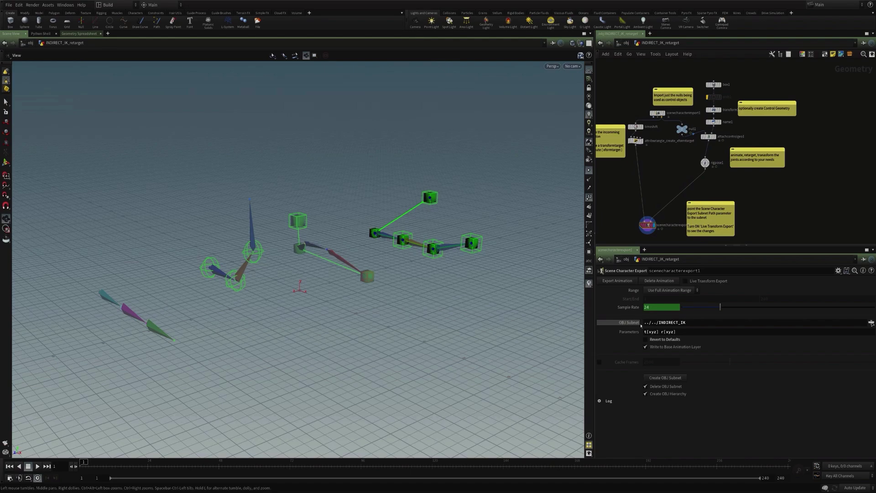
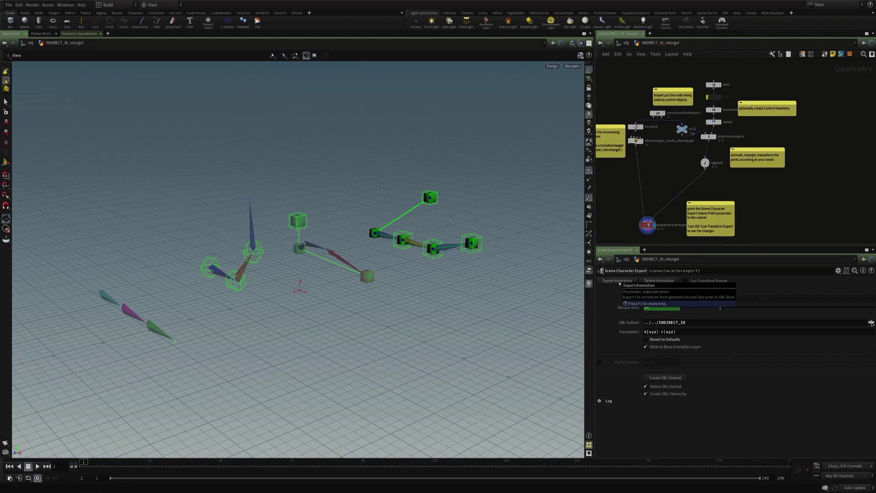
pyautogui.press('h')
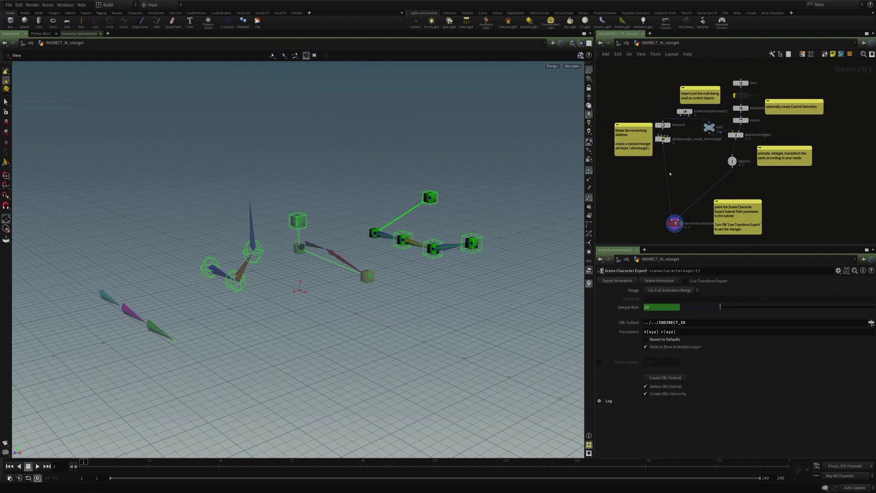
pyautogui.click(625, 44)
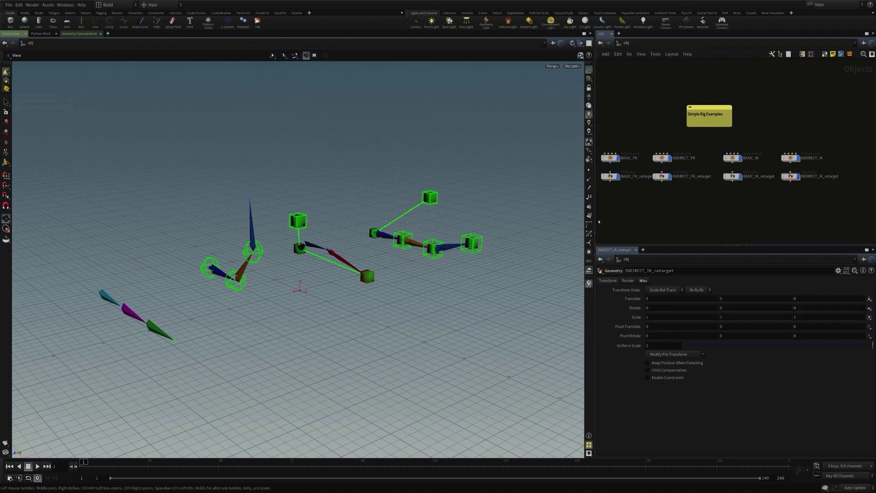
pyautogui.moveTo(459, 229); pyautogui.dragTo(451, 224)
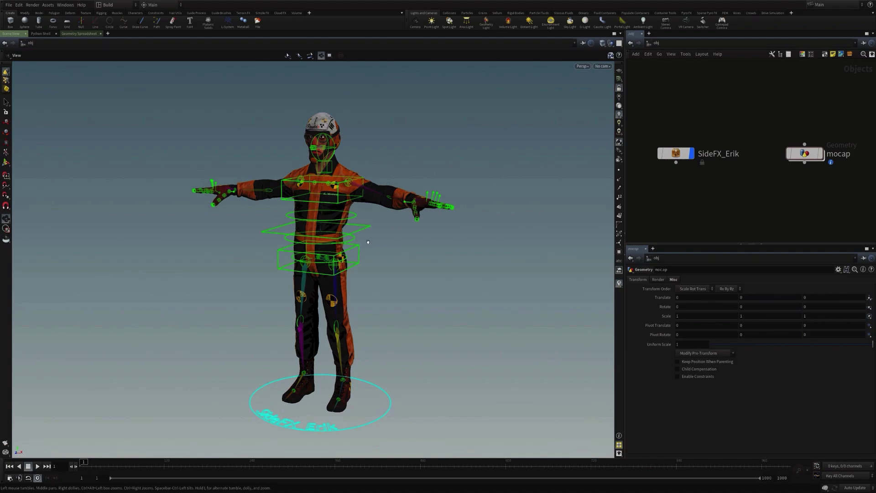
# Hide the SideFX_Erik character, display the mocap skeleton in its place, and play the mocap animation.
pyautogui.moveTo(368, 242); pyautogui.dragTo(369, 233)
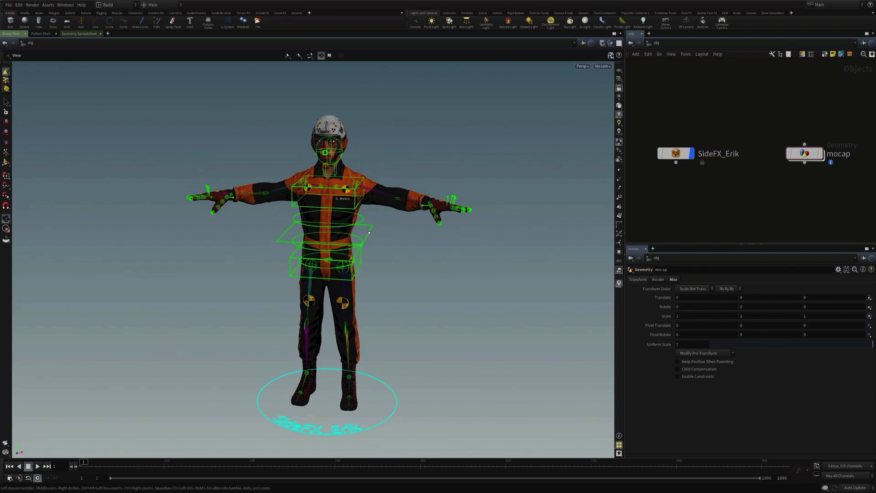
pyautogui.click(691, 154)
pyautogui.click(816, 156)
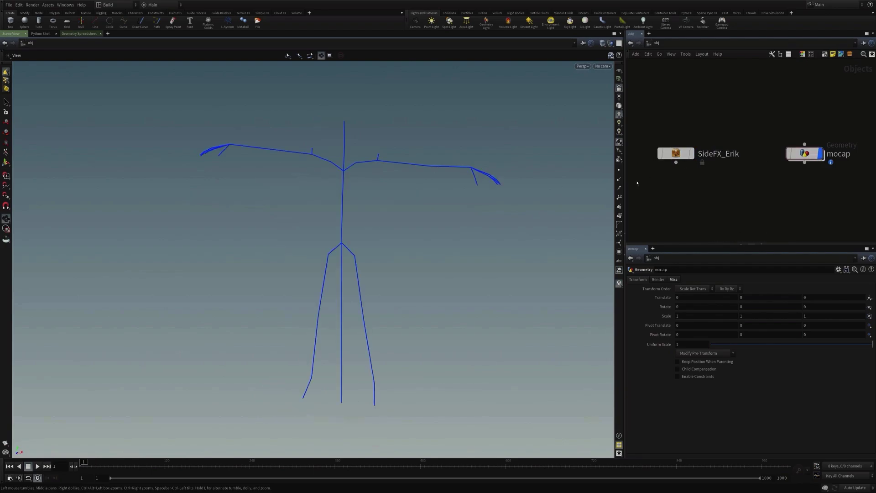
pyautogui.moveTo(410, 202); pyautogui.dragTo(262, 259)
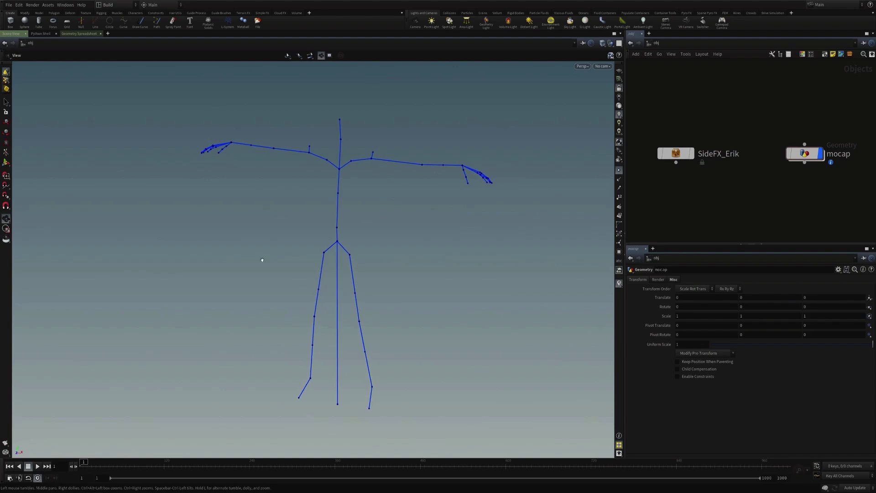
pyautogui.click(37, 466)
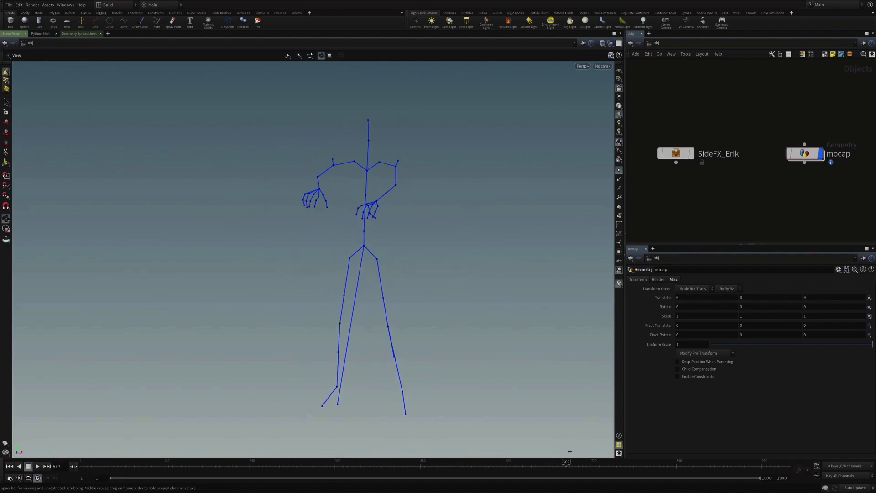
# Return the timeline to frame 1, turn off the point markers, and display the SideFX_Erik character together with the mocap skeleton.
pyautogui.moveTo(594, 449); pyautogui.dragTo(84, 452)
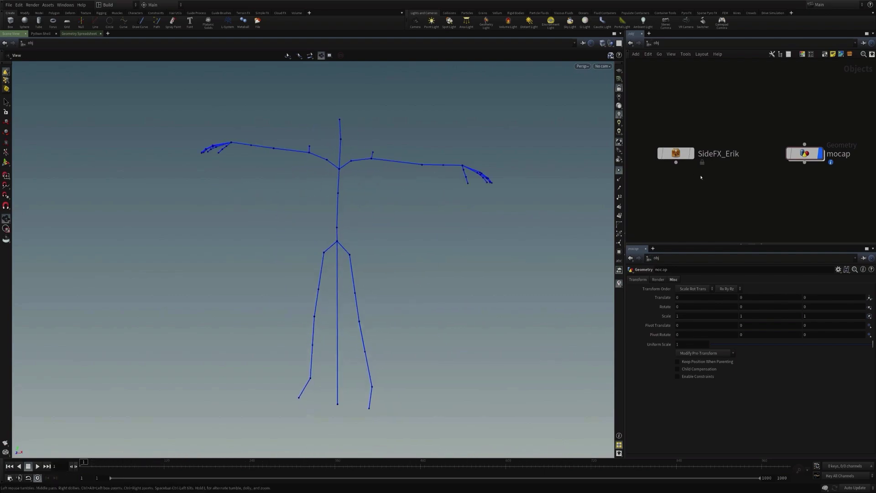
pyautogui.click(618, 170)
pyautogui.click(692, 153)
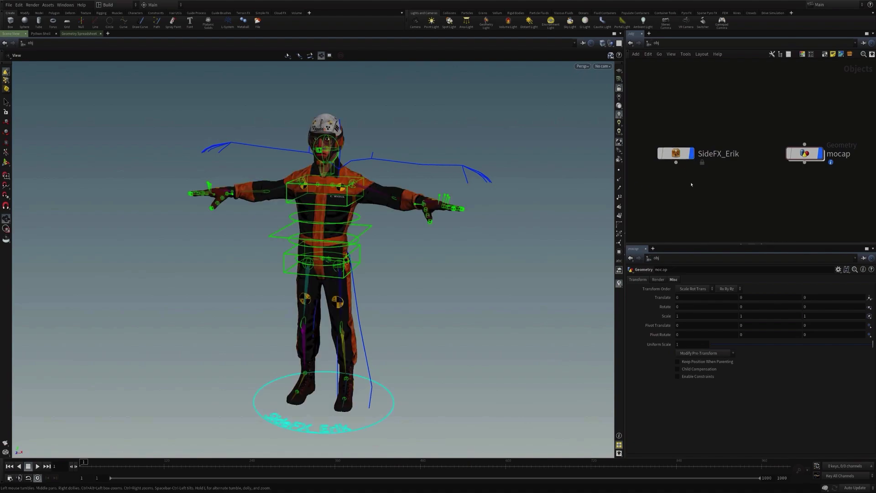
# Place the SideFX_Erik1 node directly below SideFX_Erik and display it in place of SideFX_Erik.
pyautogui.moveTo(710, 198); pyautogui.dragTo(703, 167, button='middle')
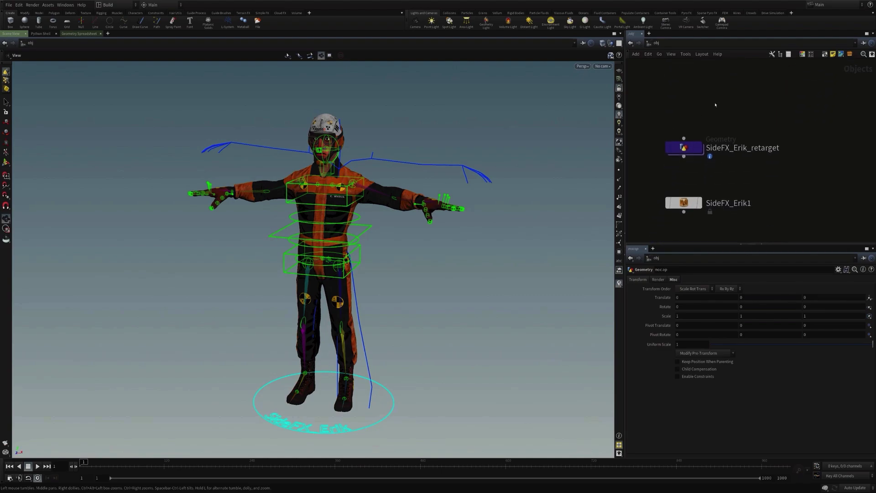
pyautogui.moveTo(687, 196); pyautogui.dragTo(725, 103)
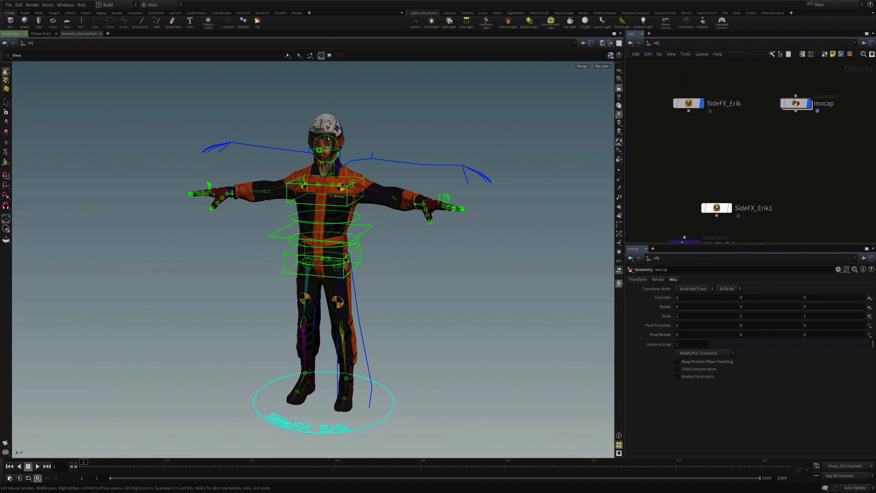
pyautogui.moveTo(717, 207); pyautogui.dragTo(689, 131)
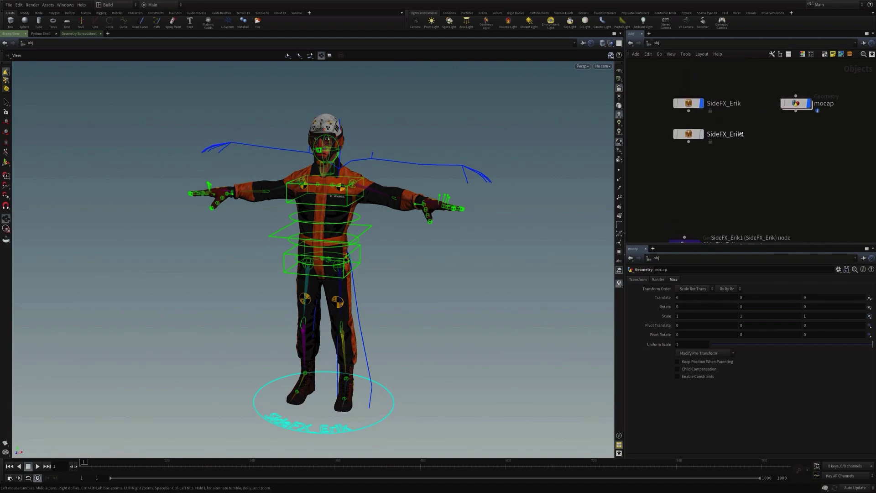
pyautogui.click(701, 103)
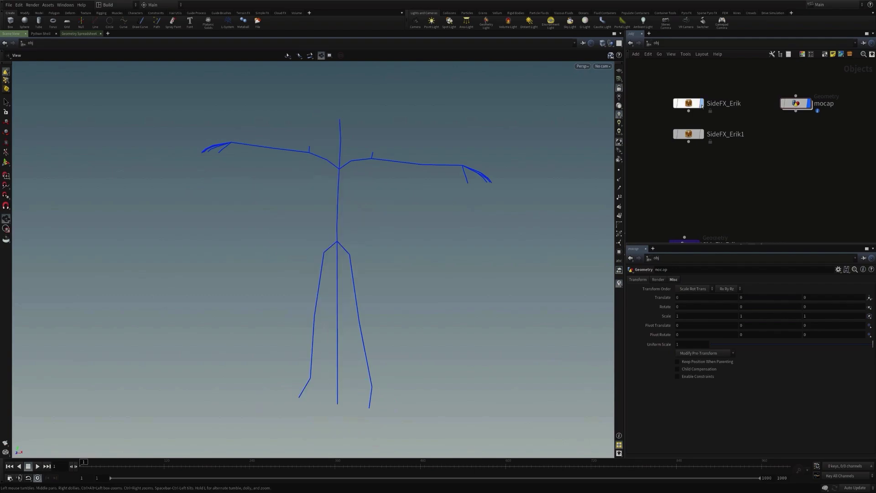
pyautogui.click(701, 134)
pyautogui.click(688, 134)
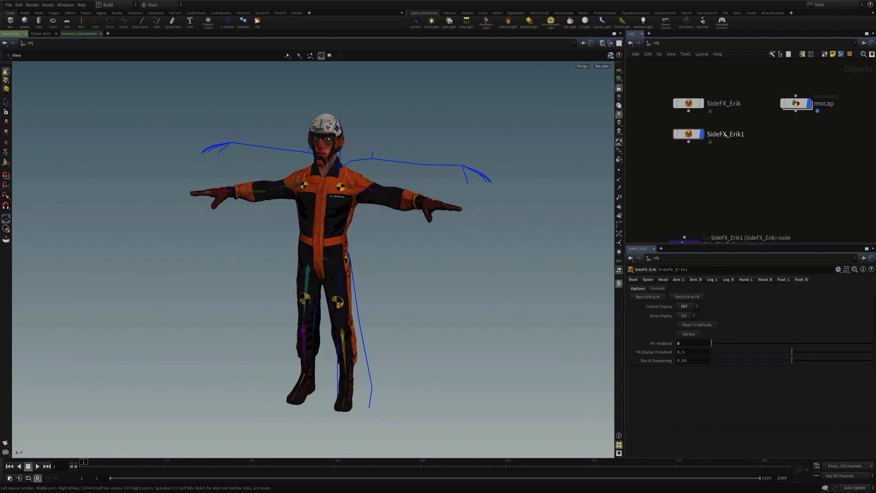
# Place the SideFX_Erik_retarget node below SideFX_Erik1 and show its Rig Path Input and Rig Path Output parameters.
pyautogui.moveTo(697, 180); pyautogui.dragTo(693, 166, button='middle')
pyautogui.moveTo(680, 231); pyautogui.dragTo(685, 155)
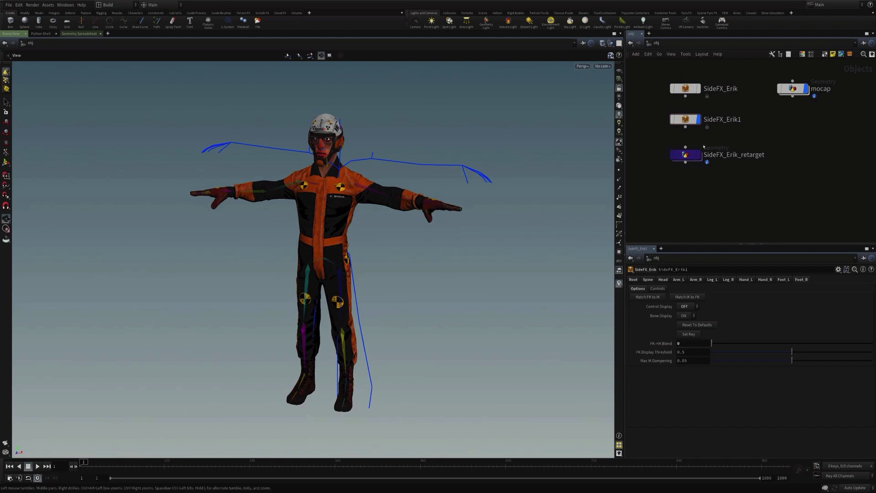
pyautogui.click(685, 154)
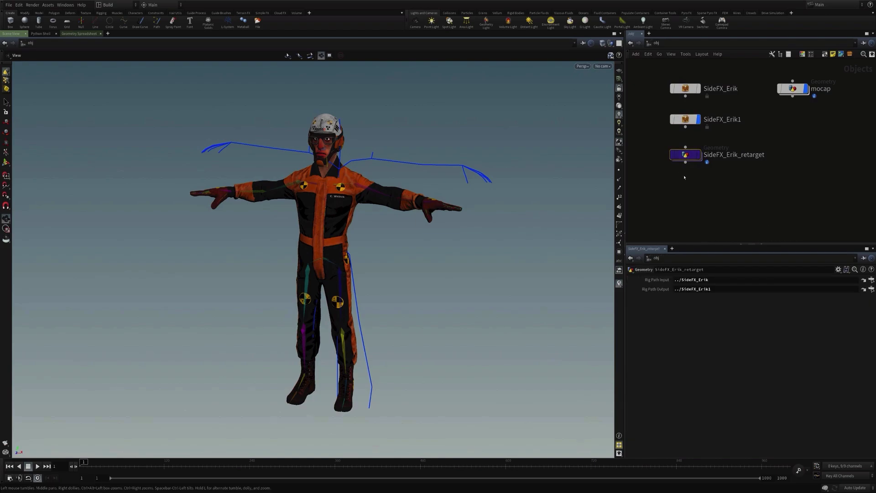
pyautogui.click(697, 205)
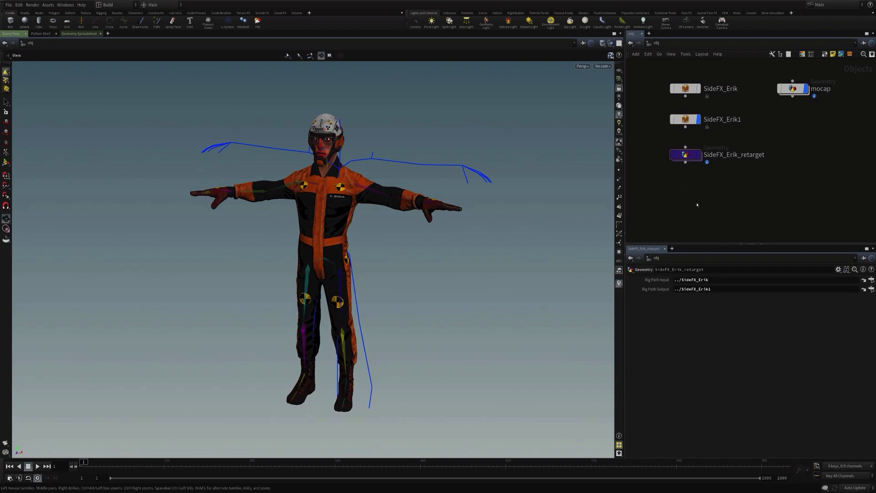
# Examine the rigpath_input and rigpath_output definitions in the parameter interface of SideFX_Erik_retarget, and close it without changes.
pyautogui.click(838, 269)
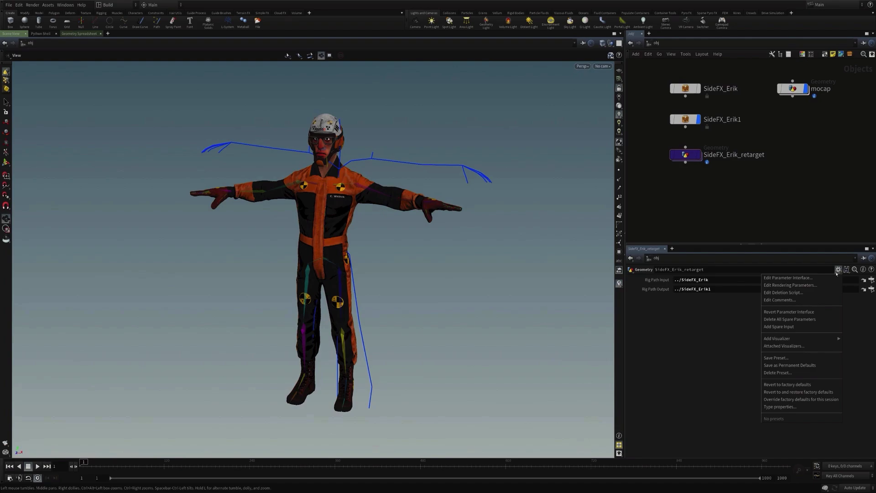
pyautogui.click(789, 277)
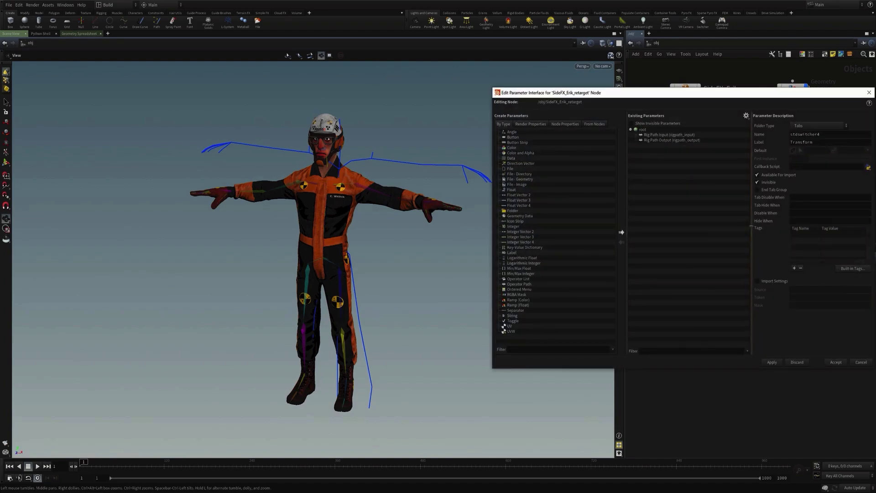
pyautogui.moveTo(717, 97); pyautogui.dragTo(561, 118)
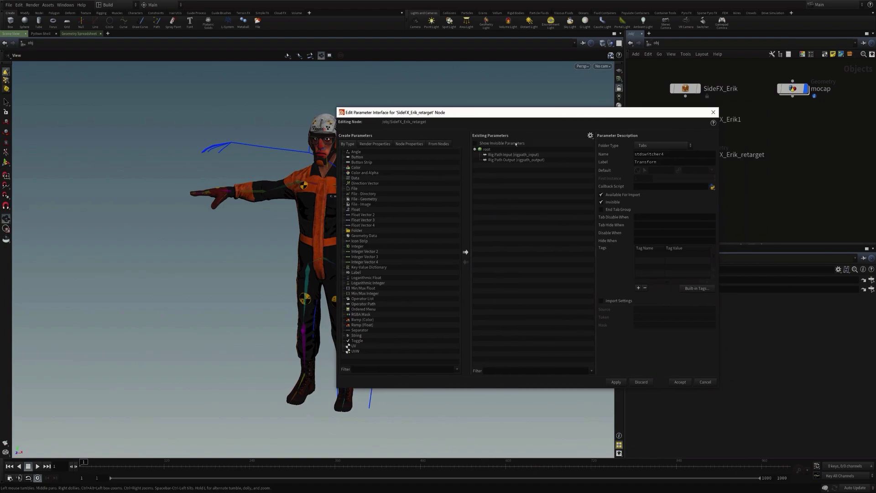
pyautogui.click(510, 144)
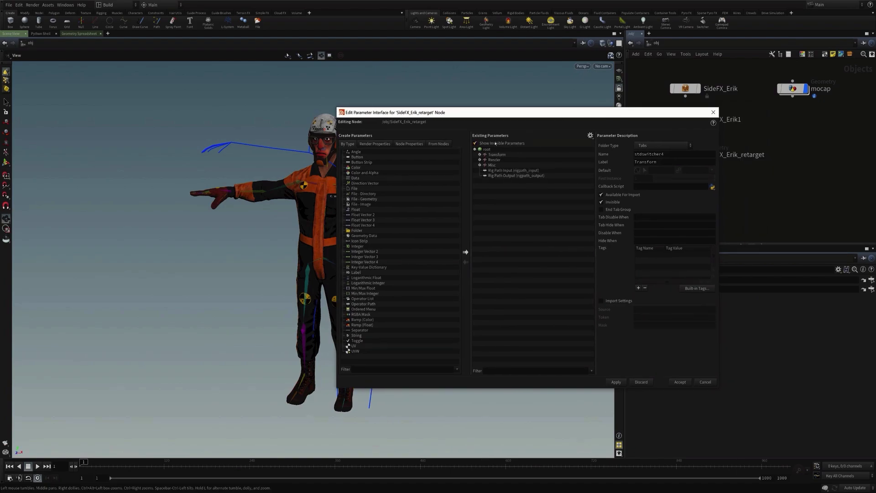
pyautogui.click(495, 144)
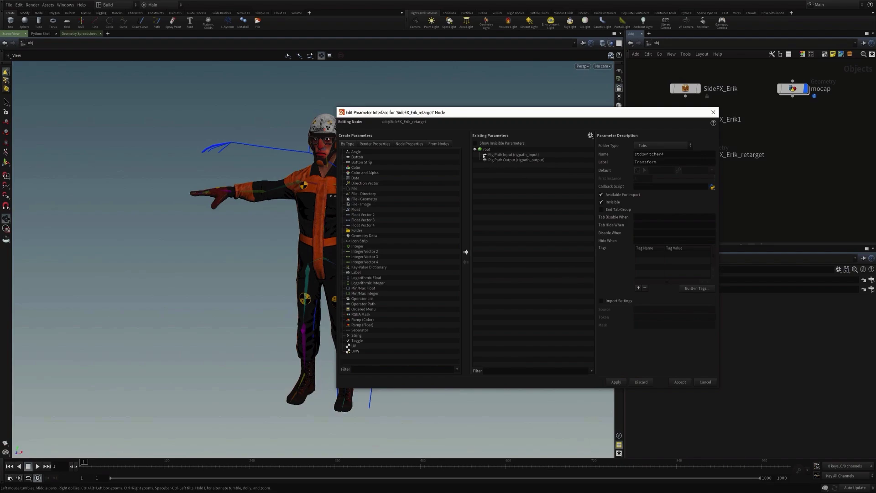
pyautogui.click(485, 156)
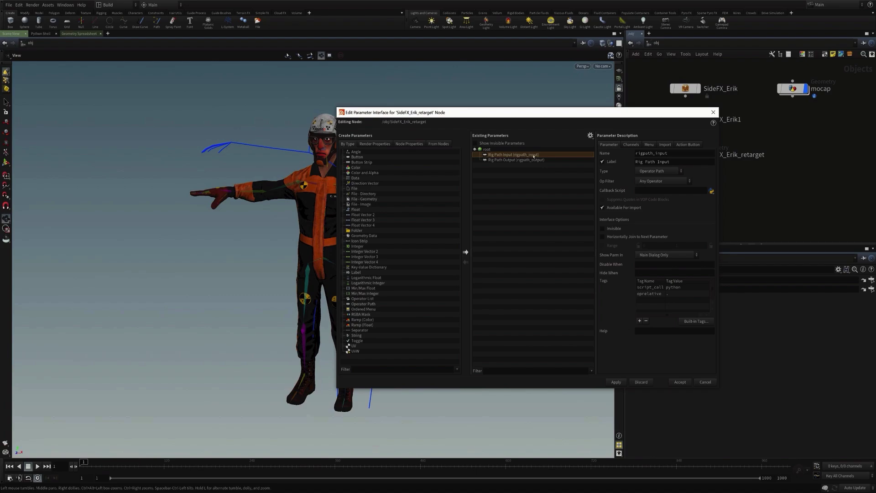
pyautogui.click(510, 160)
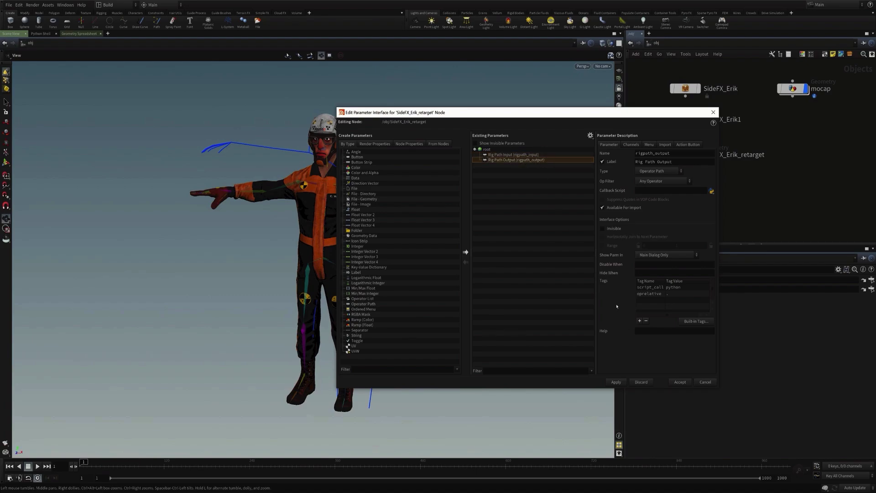
pyautogui.click(706, 382)
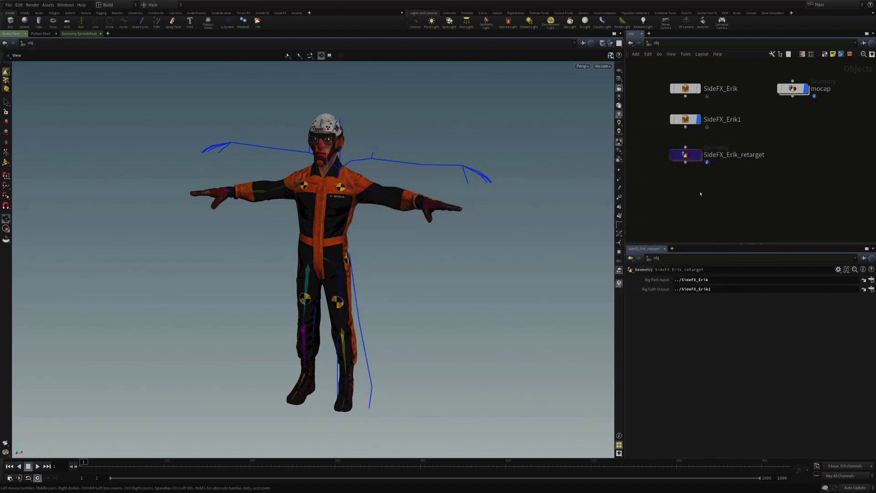
# Enter the SideFX_Erik_retarget network and display the output of scenecharacterimport1.
pyautogui.click(667, 156)
pyautogui.doubleClick(684, 154)
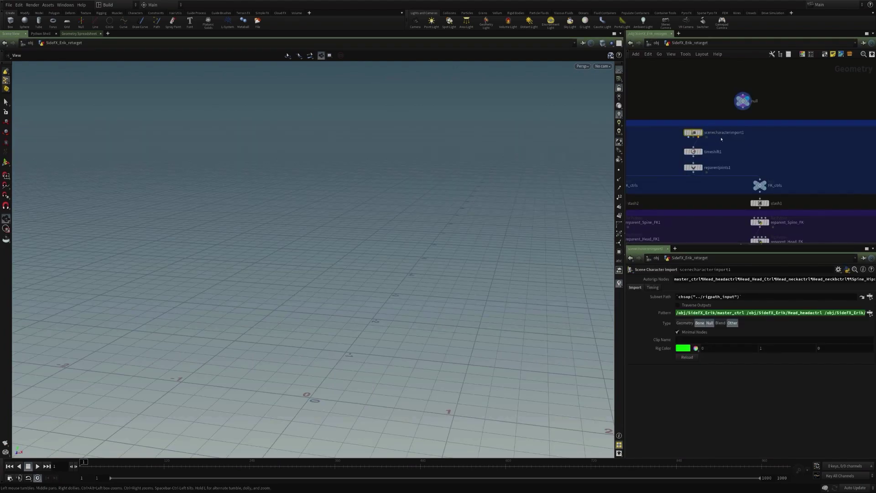
pyautogui.click(701, 133)
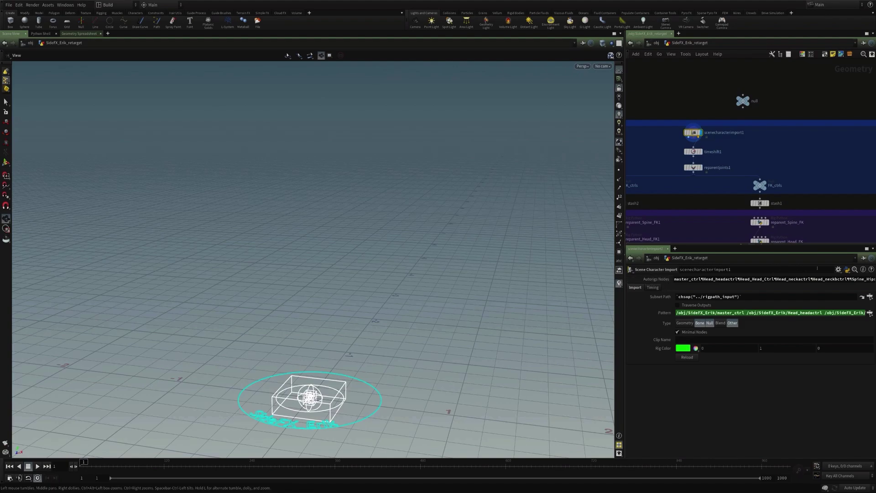
# Inspect the definition of the autorigs_nodes string parameter in the parameter interface of scenecharacterimport1.
pyautogui.click(838, 270)
pyautogui.click(794, 277)
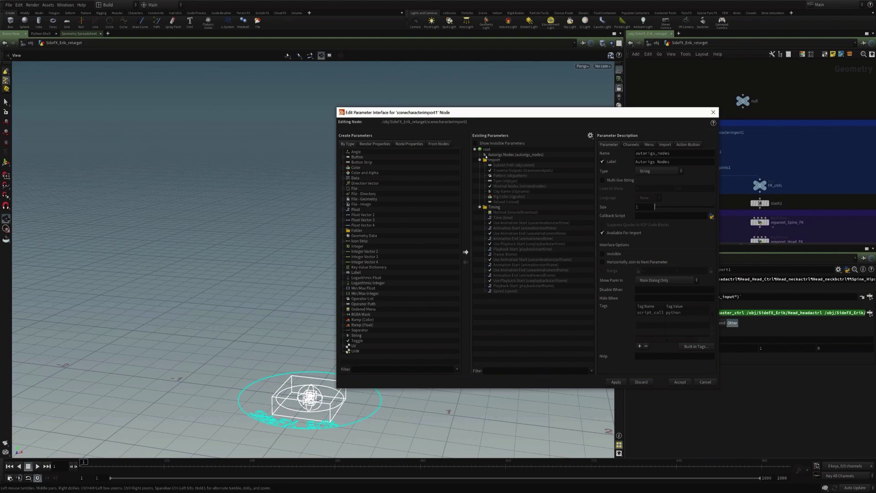
pyautogui.click(484, 155)
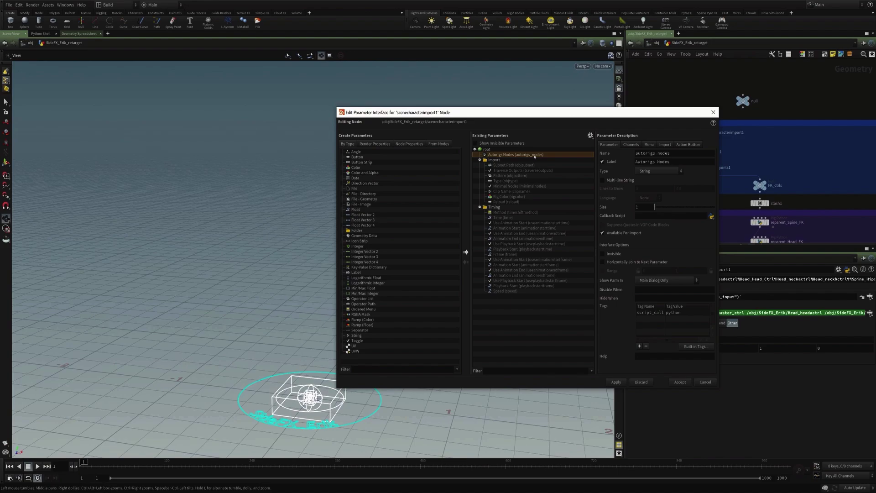
pyautogui.click(677, 381)
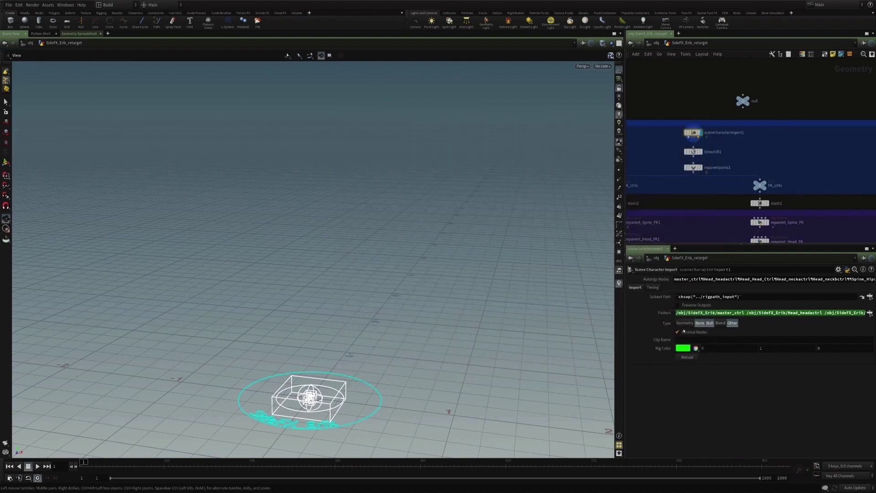
# Open the Autorigs Nodes string of scenecharacterimport1 in the expanded text editor and review its list of control name patterns.
pyautogui.click(683, 280)
pyautogui.hotkey('alt', 'e')
pyautogui.scroll(-1, 383, 131)
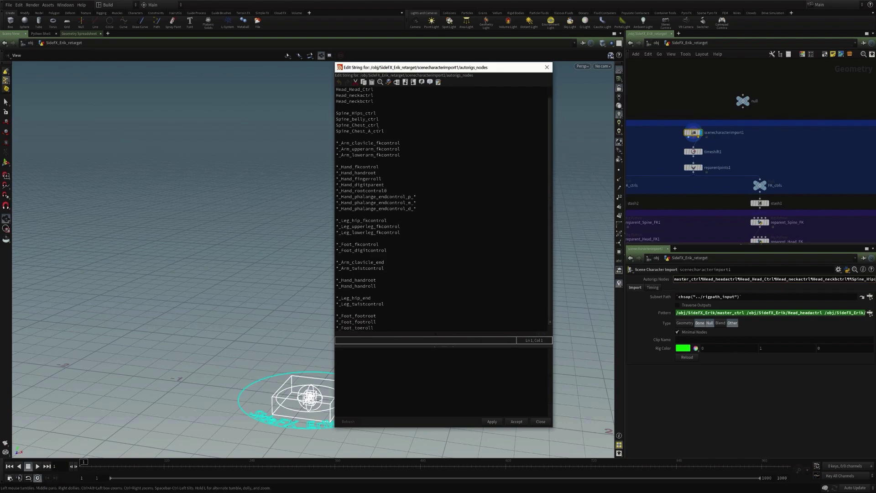
# Examine the Autorigs Nodes list and the Python expression behind the Pattern parameter of scenecharacterimport1.
pyautogui.scroll(1, 397, 238)
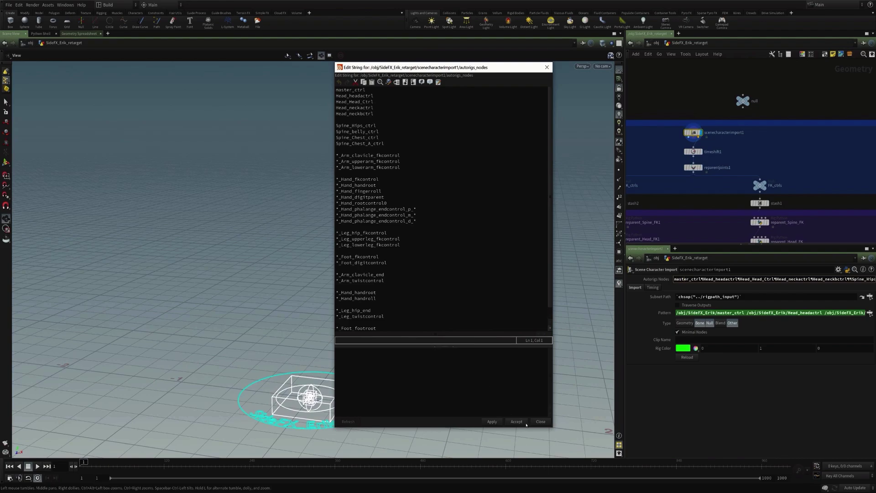
pyautogui.click(540, 421)
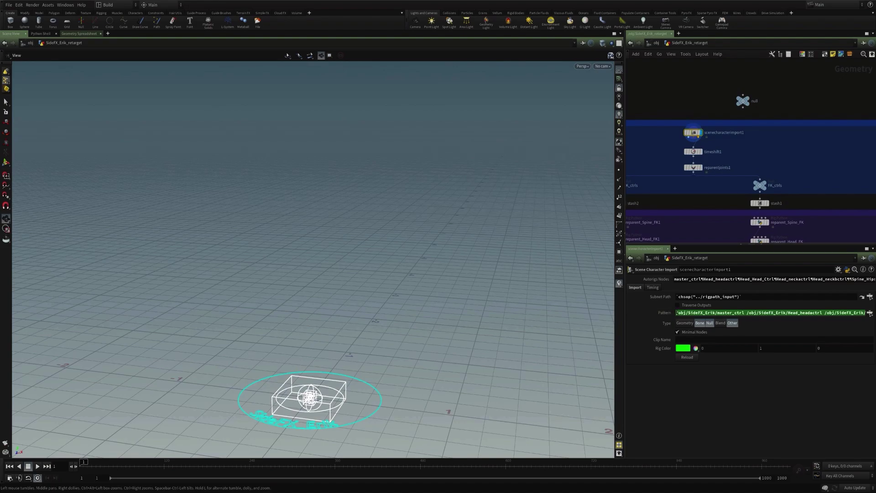
pyautogui.moveTo(676, 313); pyautogui.dragTo(743, 313)
pyautogui.click(667, 314)
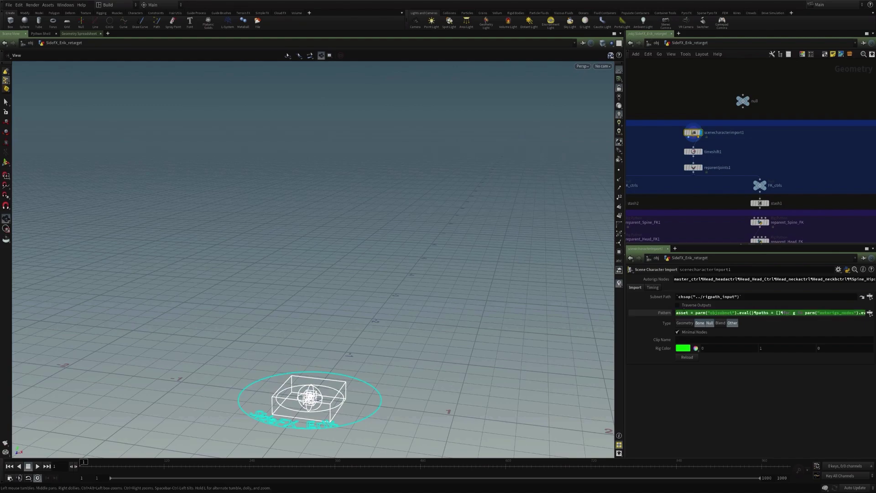
pyautogui.hotkey('alt', 'e')
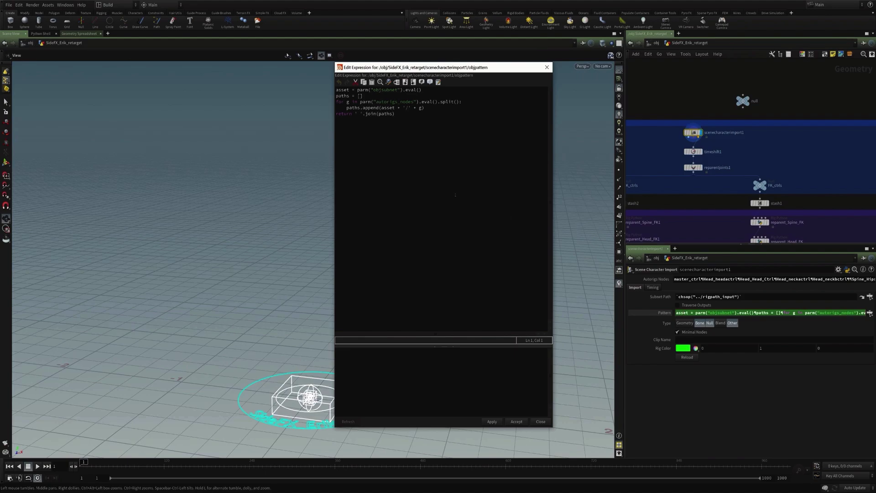
pyautogui.moveTo(395, 114); pyautogui.dragTo(322, 93)
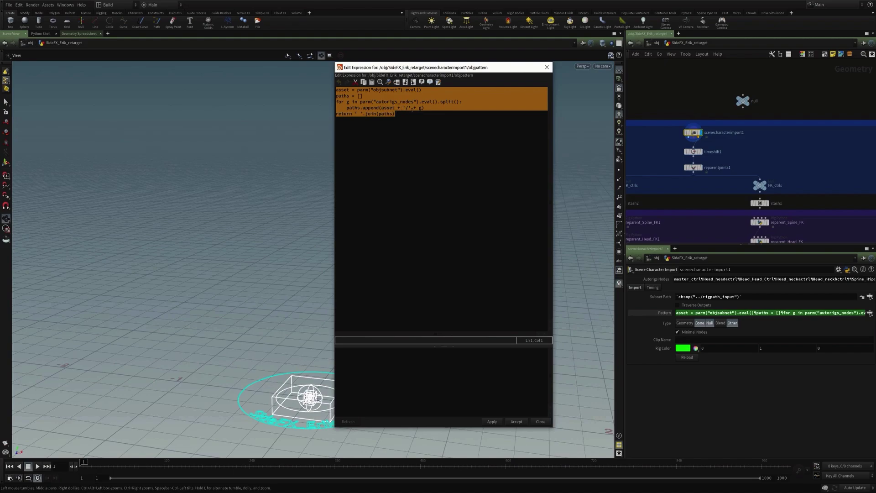
pyautogui.click(534, 421)
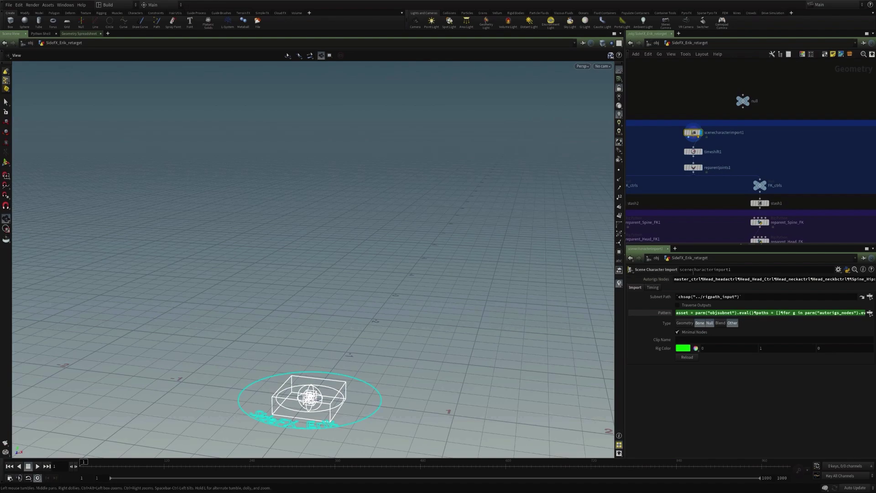
# Compare the master_ctrl entry in Autorigs Nodes with its full path in the evaluated Pattern.
pyautogui.moveTo(701, 279); pyautogui.dragTo(668, 289)
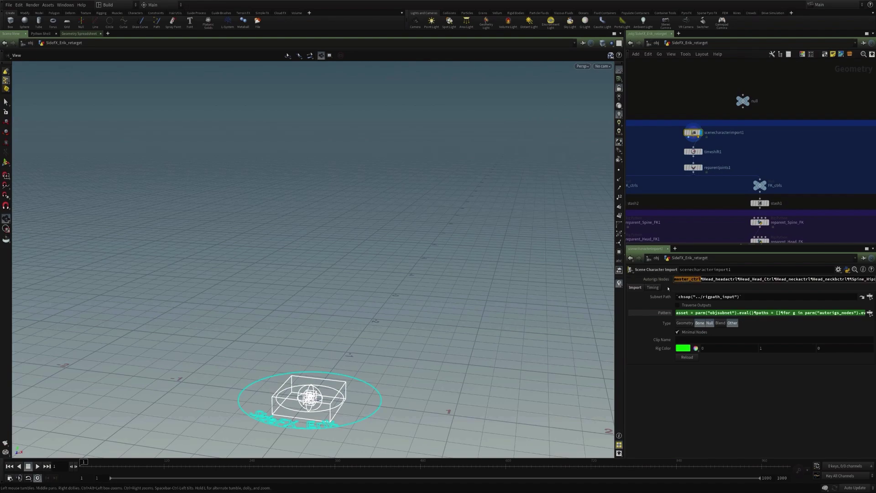
pyautogui.click(664, 313)
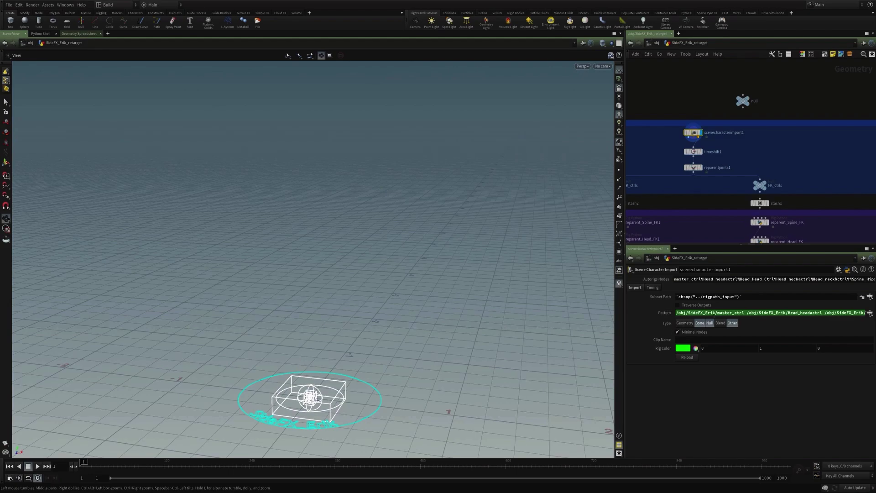
pyautogui.moveTo(745, 313); pyautogui.dragTo(676, 313)
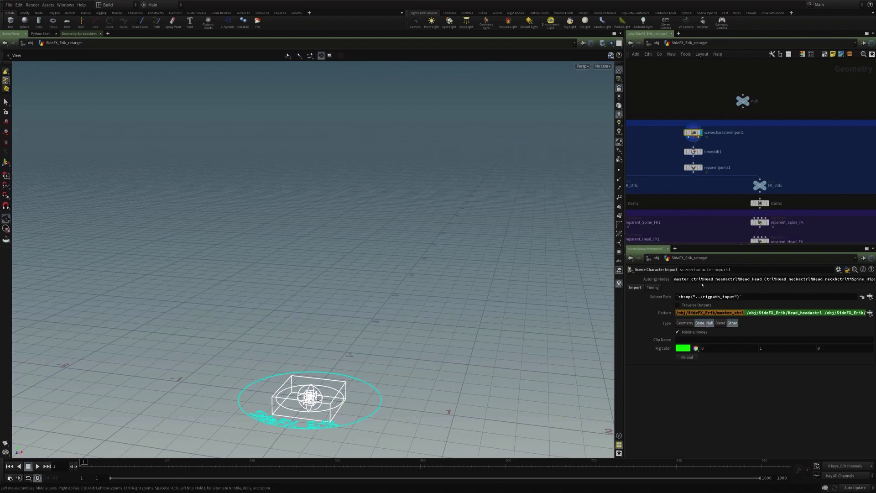
pyautogui.click(687, 279)
# Display the timeshift1 node and examine its frame settings and the imported skeleton.
pyautogui.click(701, 152)
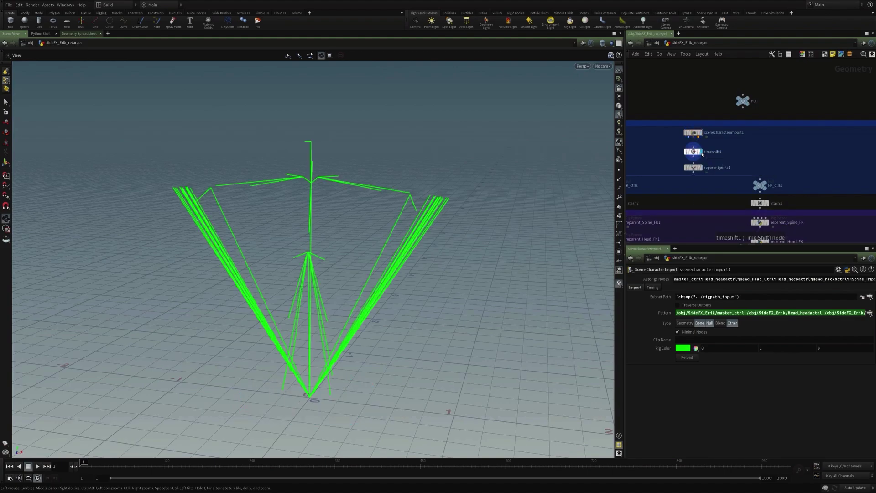
pyautogui.click(694, 152)
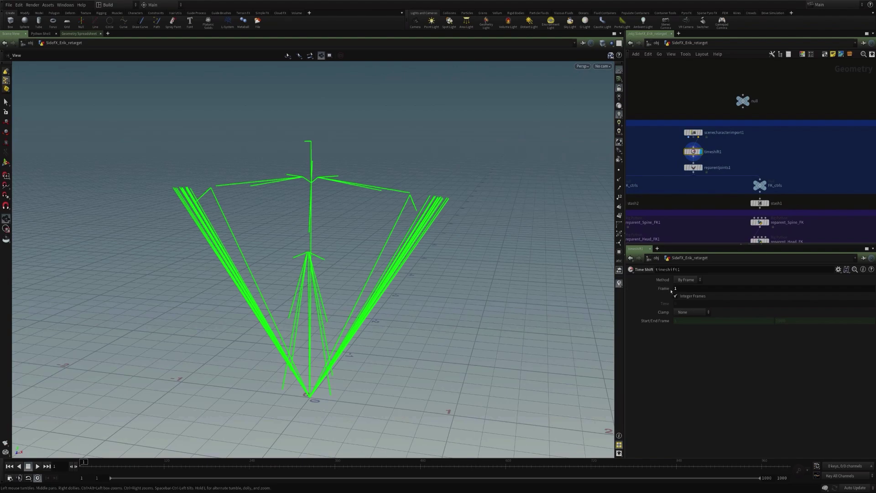
pyautogui.moveTo(394, 237); pyautogui.dragTo(392, 182)
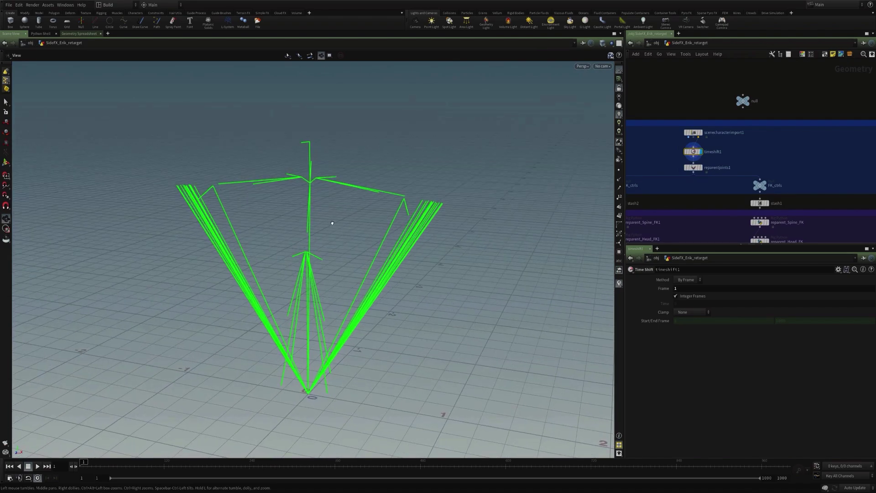
pyautogui.moveTo(346, 206)
pyautogui.mouseDown()
pyautogui.moveTo(331, 205)
pyautogui.moveTo(351, 212)
pyautogui.mouseUp()
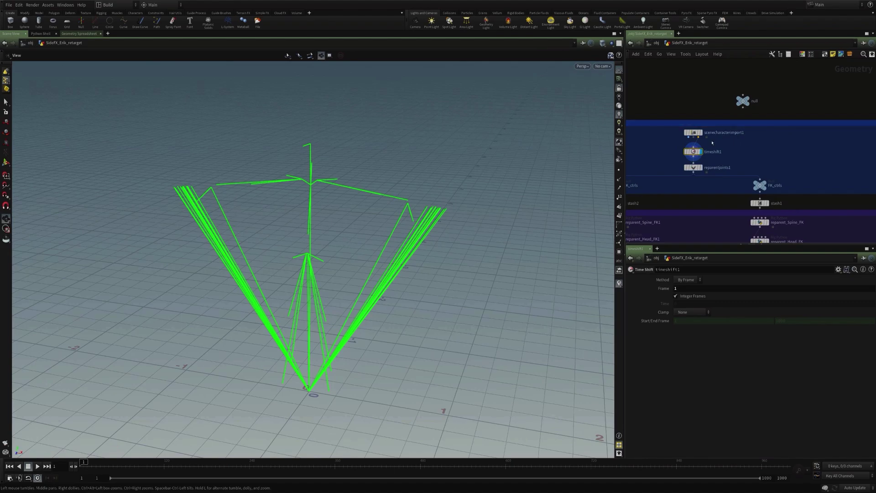
# Check the Subnet Path reference on the scenecharacterimport1 node.
pyautogui.click(693, 133)
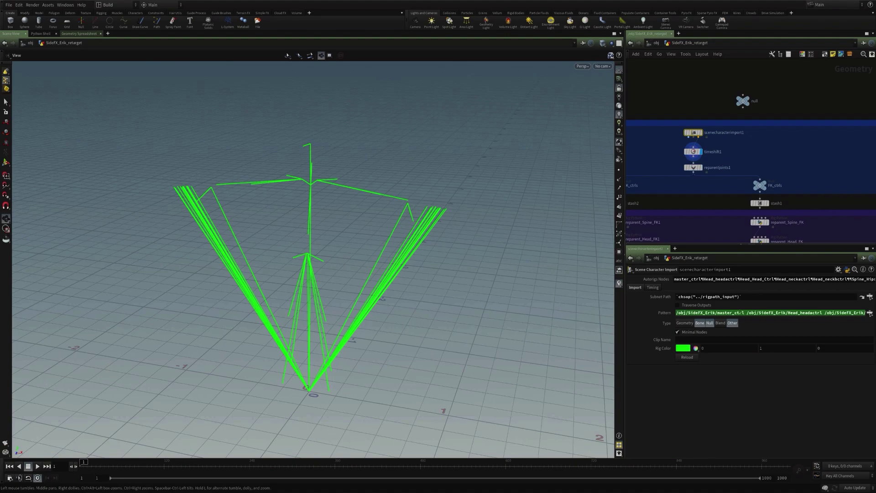
pyautogui.click(654, 298)
pyautogui.click(660, 297)
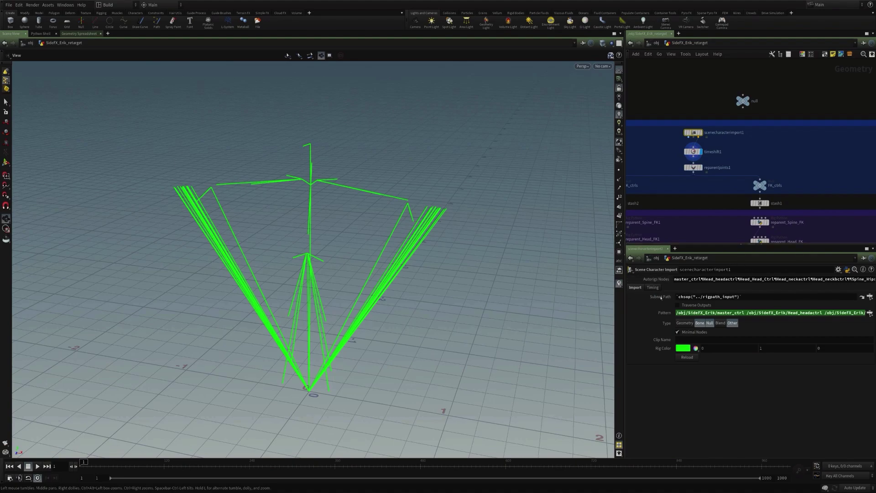
# Display the output of the reparentjoints1 node and inspect the joint points from several angles.
pyautogui.click(700, 168)
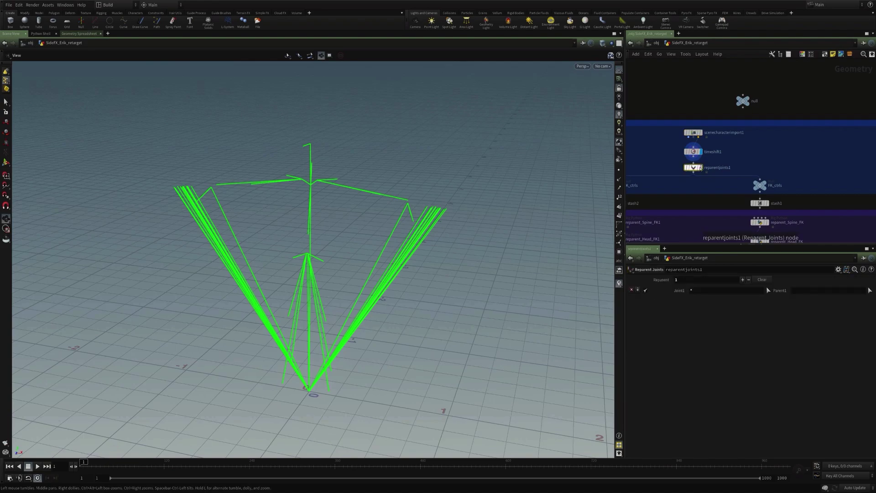
pyautogui.click(701, 168)
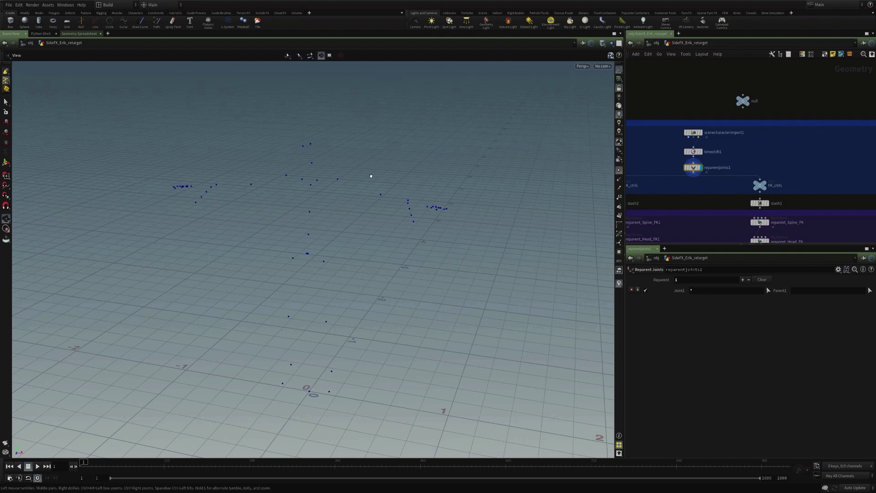
pyautogui.moveTo(371, 176); pyautogui.dragTo(308, 148)
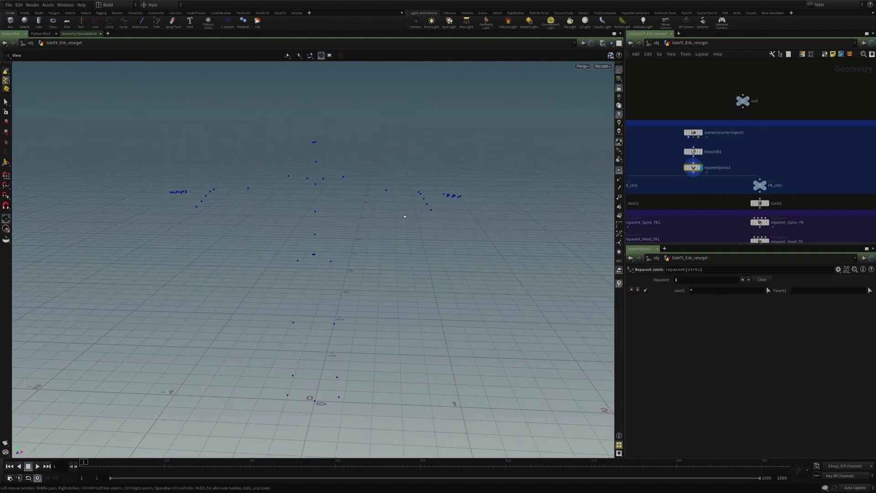
pyautogui.moveTo(405, 217); pyautogui.dragTo(251, 198)
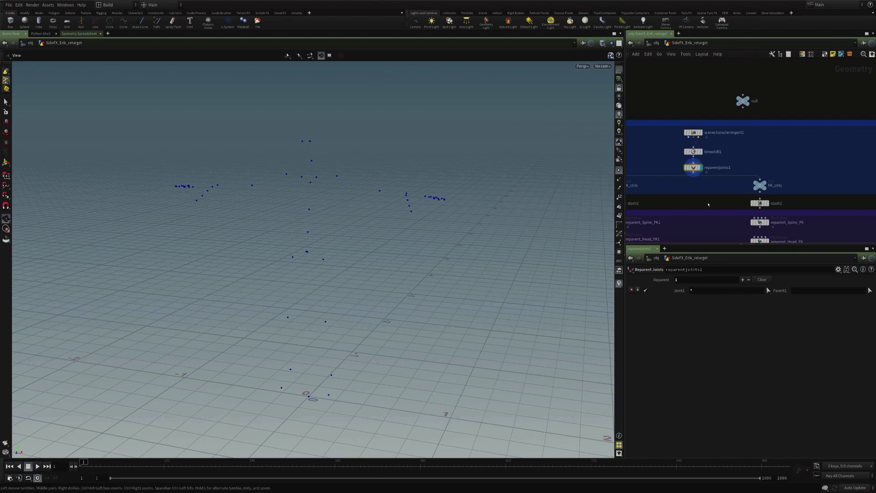
pyautogui.moveTo(710, 203); pyautogui.dragTo(750, 199, button='middle')
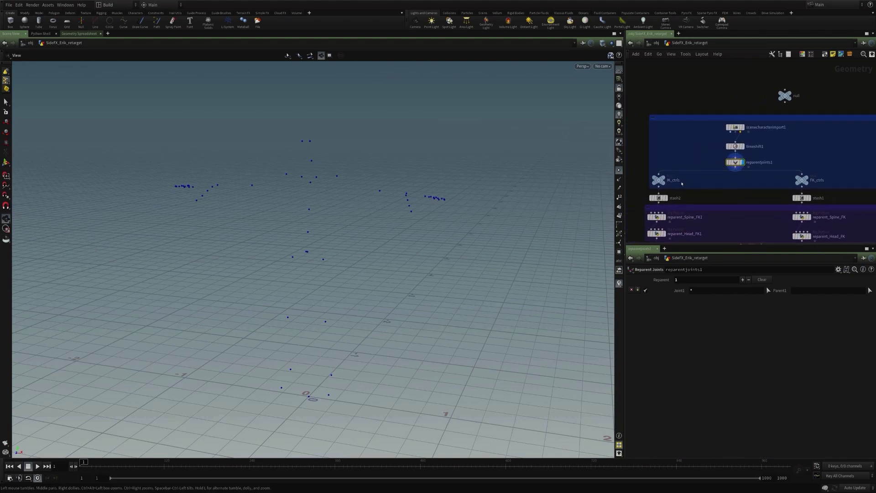
pyautogui.moveTo(364, 211); pyautogui.dragTo(368, 171)
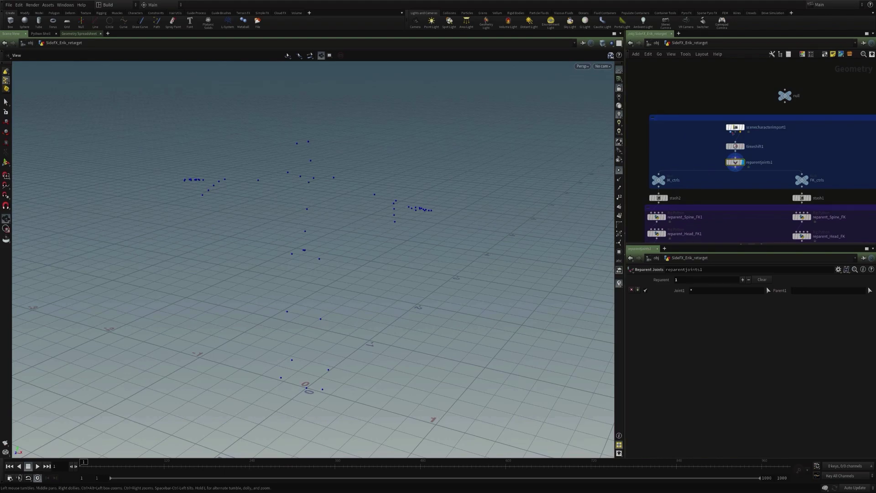
# Select scenecharacterimport1 again and review its Subnet Path expression.
pyautogui.click(739, 128)
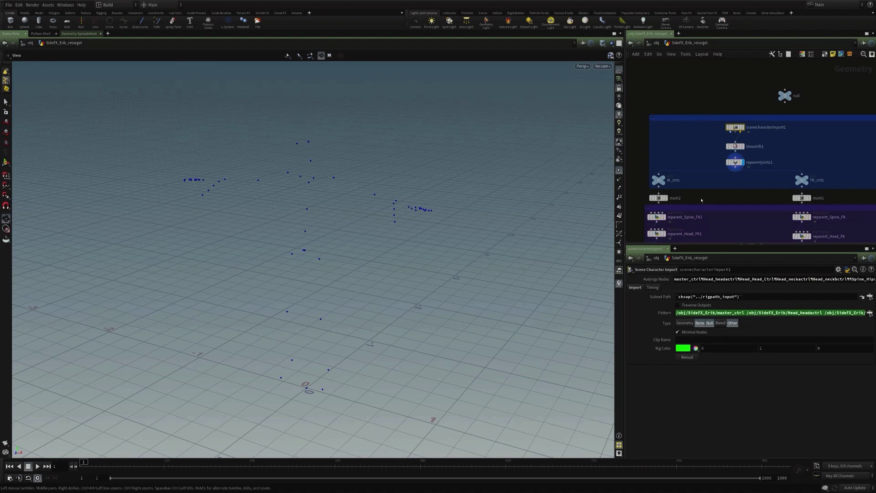
pyautogui.click(660, 296)
pyautogui.click(660, 296)
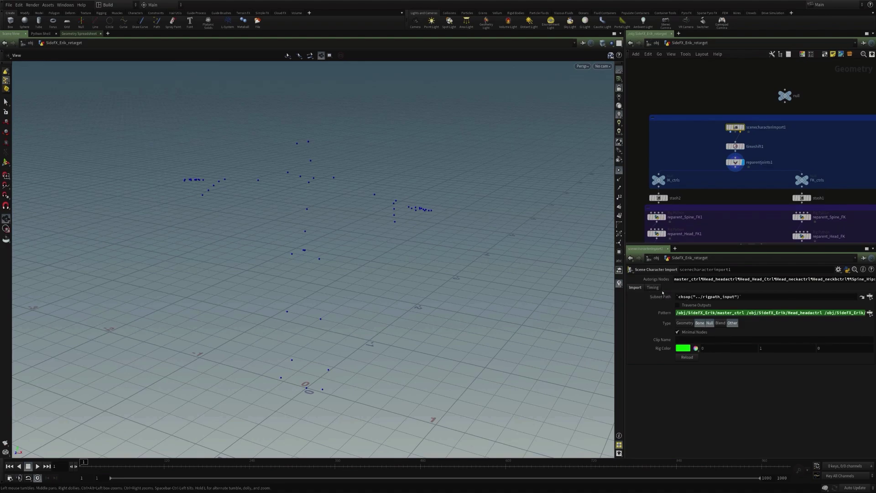
# Go up to the object level, bring up the SideFX_Erik rig's parameters and clear the selection highlight.
pyautogui.click(655, 43)
pyautogui.click(671, 112)
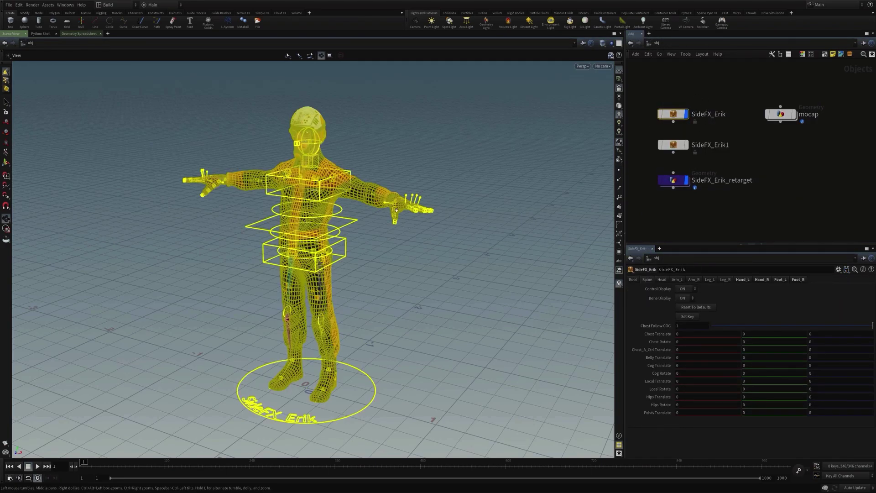
pyautogui.click(757, 135)
pyautogui.moveTo(354, 216); pyautogui.dragTo(410, 230)
pyautogui.scroll(3, 412, 209)
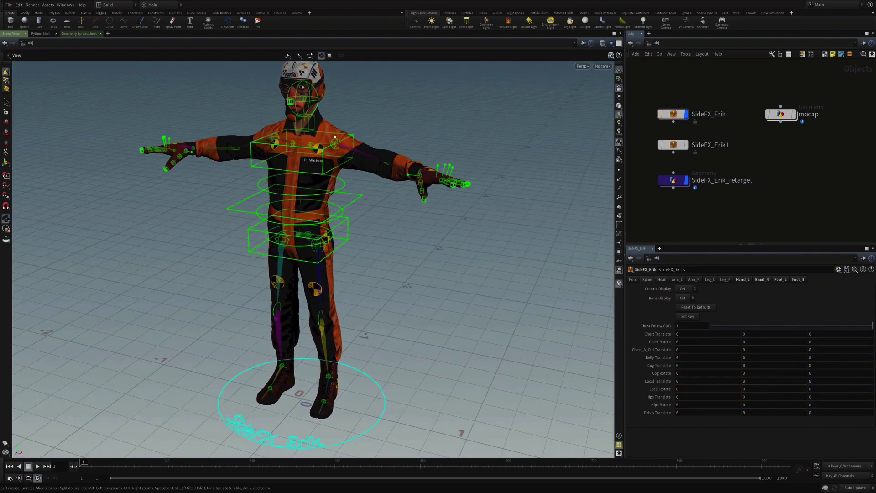
# Try rotating the left knee's FK control with the Rotate tool, and undo the rotation.
pyautogui.moveTo(377, 351); pyautogui.dragTo(404, 306)
pyautogui.scroll(4, 346, 320)
pyautogui.press('r')
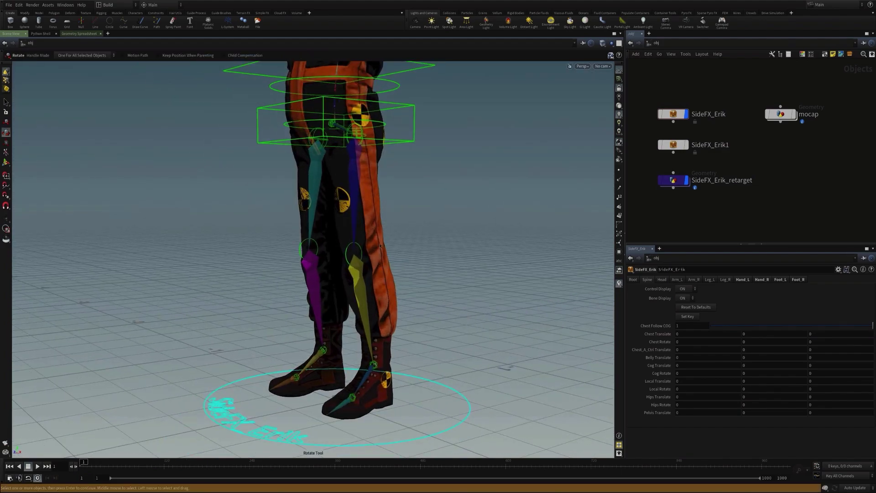
pyautogui.click(377, 256)
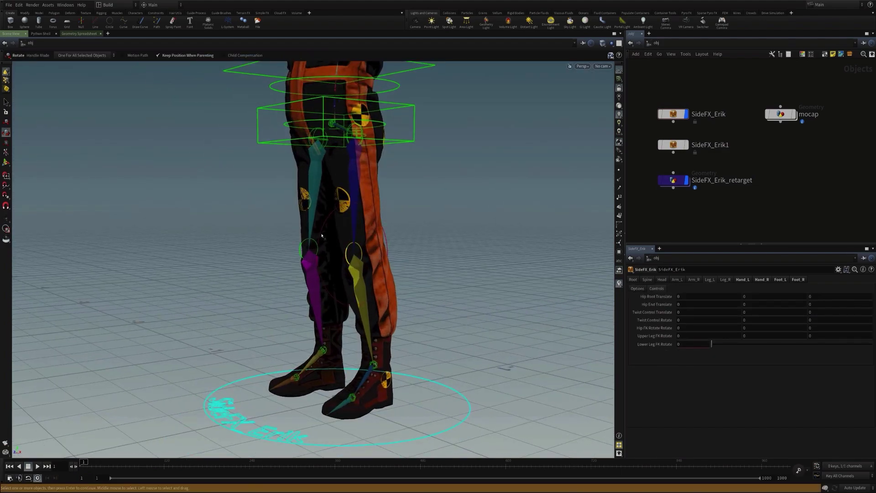
pyautogui.moveTo(324, 236); pyautogui.dragTo(321, 262)
pyautogui.hotkey('ctrl', 'z')
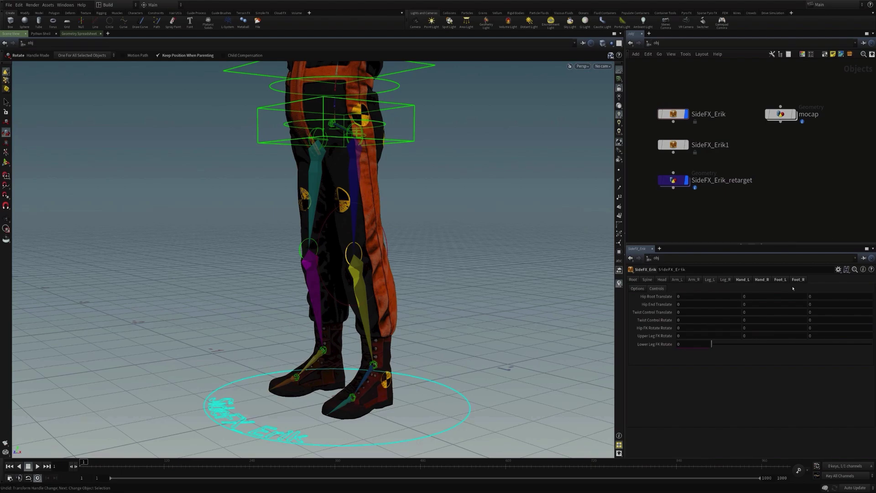
# Set the FK-IK Blend in the Foot_L options to 1.
pyautogui.click(778, 280)
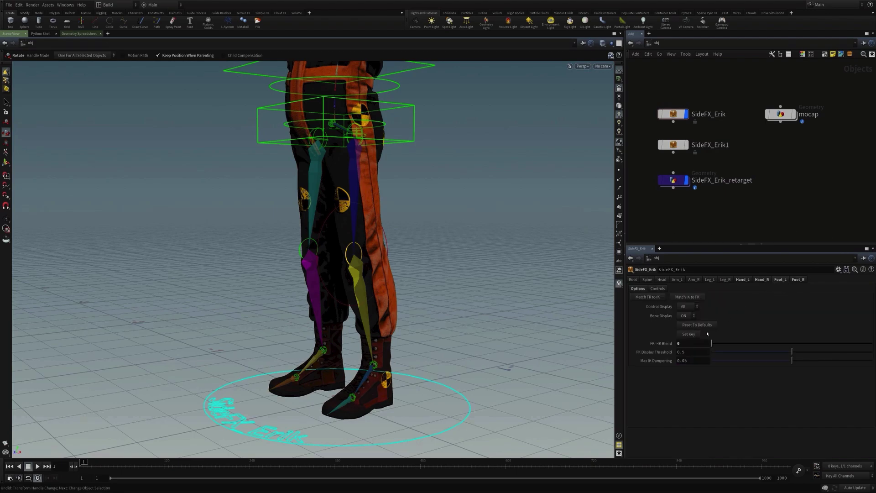
pyautogui.moveTo(711, 343); pyautogui.dragTo(874, 345)
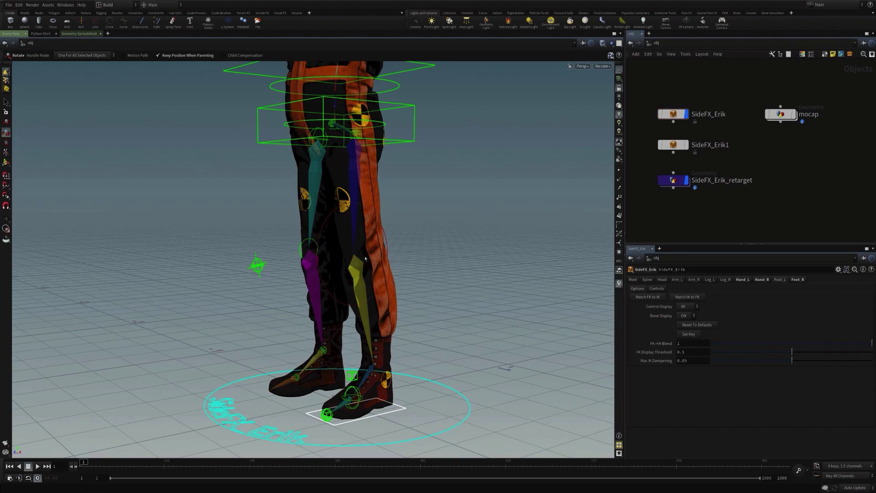
pyautogui.click(463, 251)
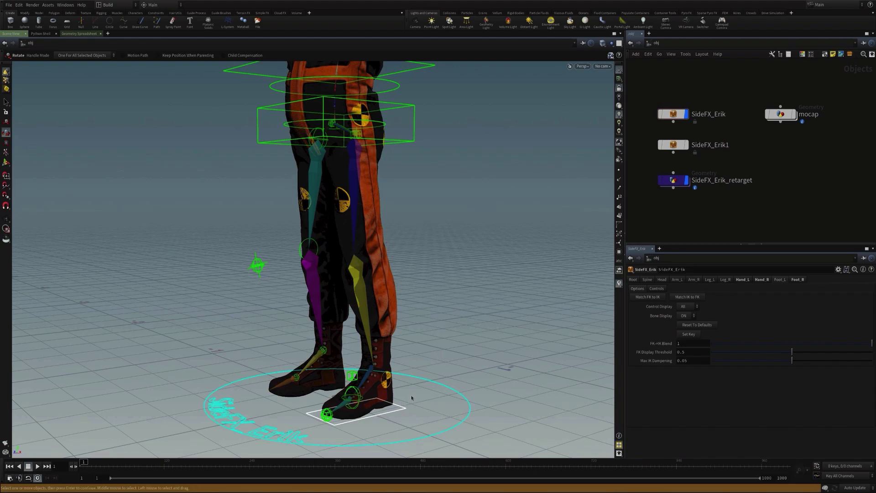
# Try moving the left foot's IK control with the Move tool, and undo the move and the FK-IK Blend change.
pyautogui.click(404, 411)
pyautogui.press('t')
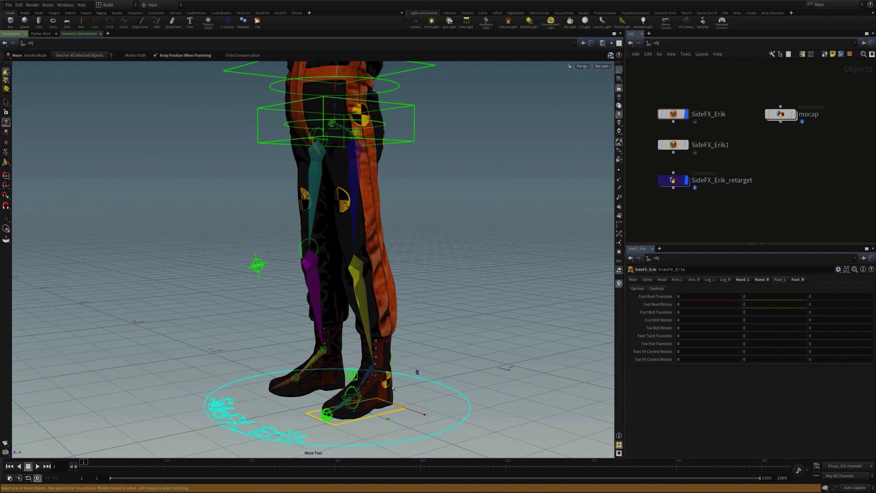
pyautogui.moveTo(389, 405); pyautogui.dragTo(398, 377)
pyautogui.hotkey('ctrl', 'z')
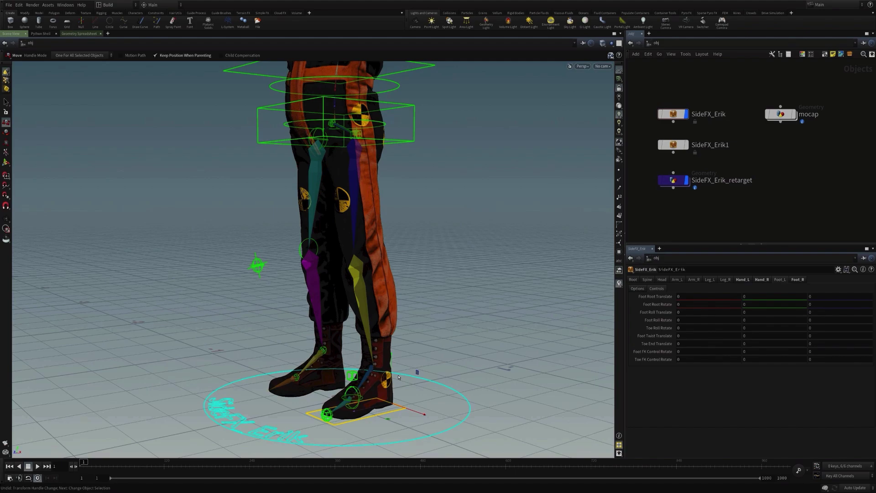
pyautogui.hotkey('ctrl', 'z')
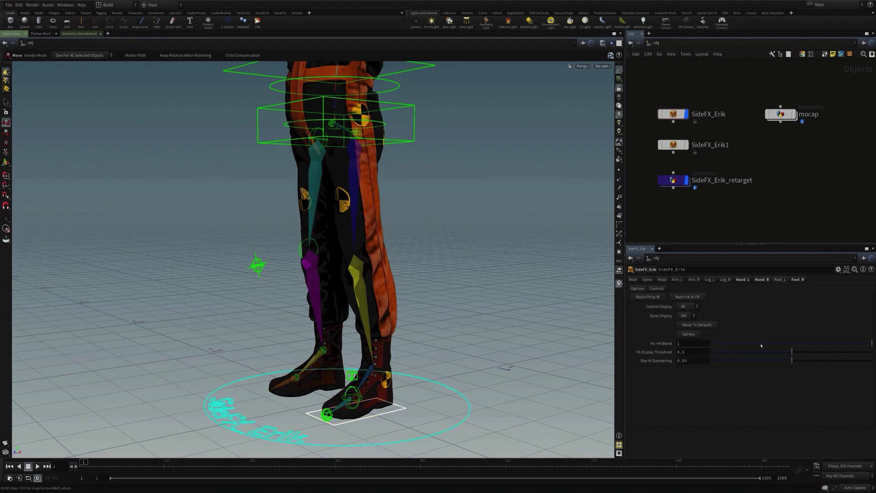
pyautogui.hotkey('ctrl', 'z')
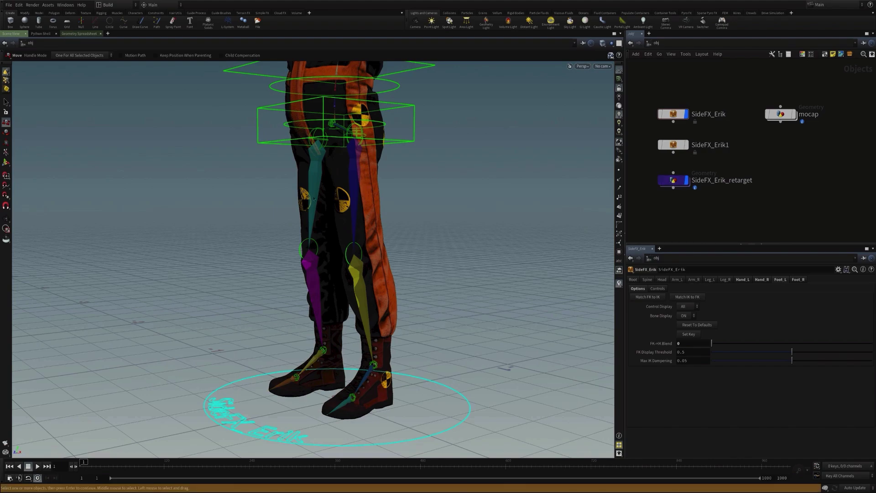
# Enter the SideFX_Erik_retarget network and bring up the reparentjoints1 node's parameters.
pyautogui.doubleClick(672, 181)
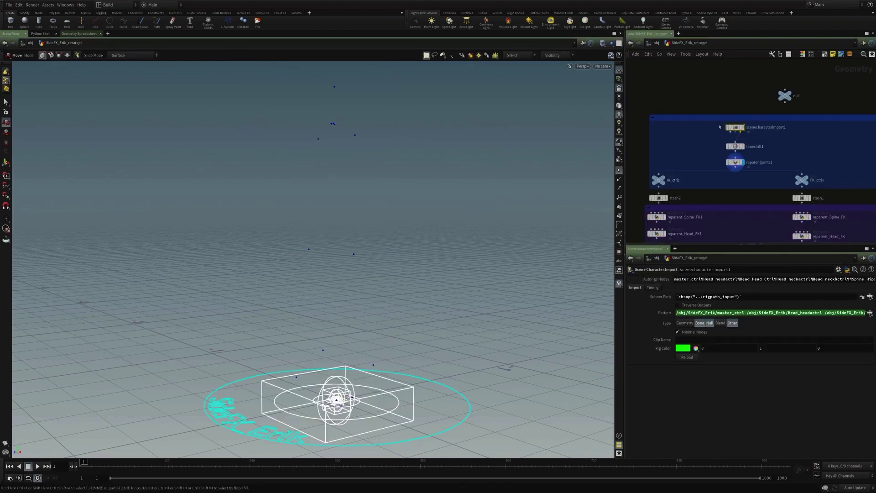
pyautogui.press('Escape')
pyautogui.moveTo(361, 164); pyautogui.dragTo(412, 199)
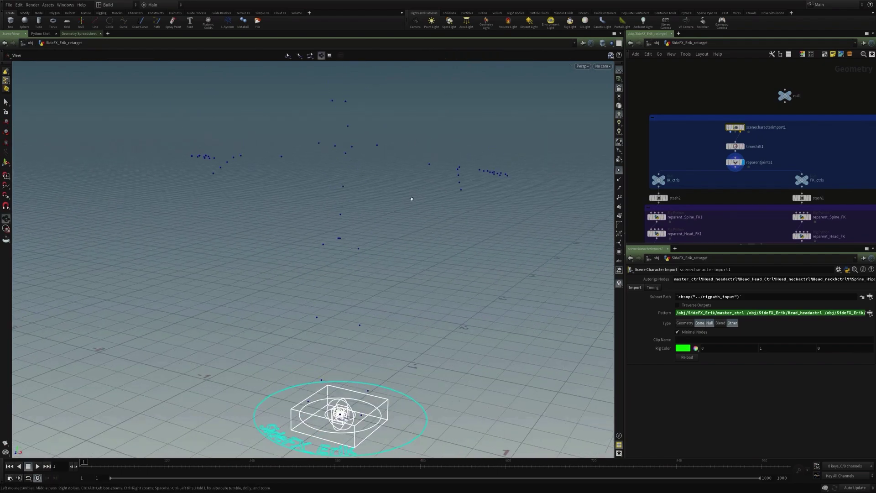
pyautogui.press('t')
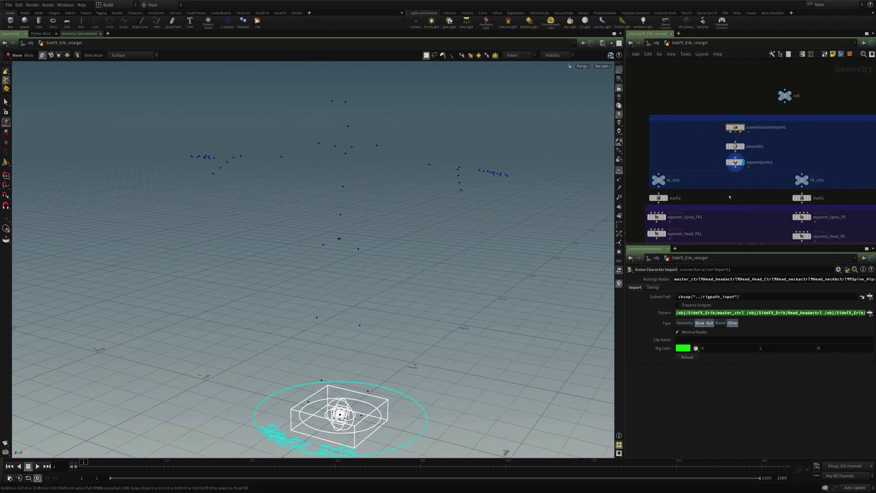
pyautogui.click(735, 163)
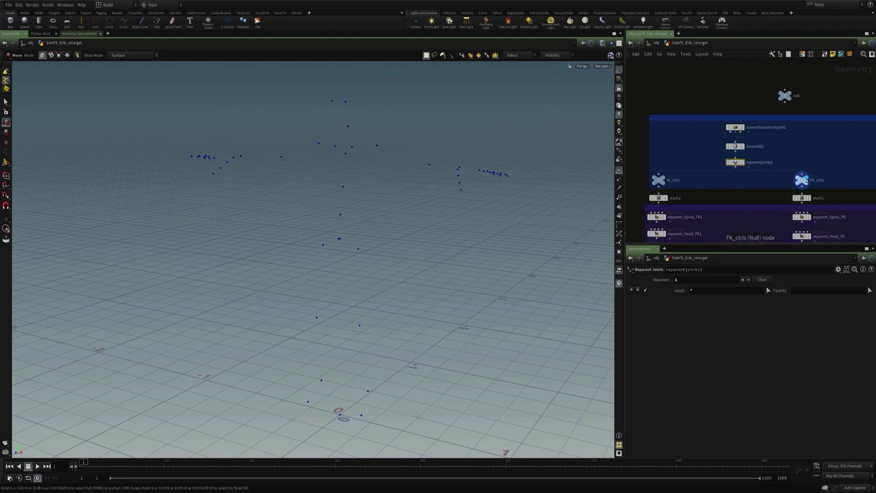
# Display the FK_ctrls null to examine its unparented control points, and bring up and display the stash1 node below it.
pyautogui.click(805, 180)
pyautogui.keyDown('alt'); pyautogui.moveTo(422, 201); pyautogui.dragTo(410, 203, button='right'); pyautogui.keyUp('alt')
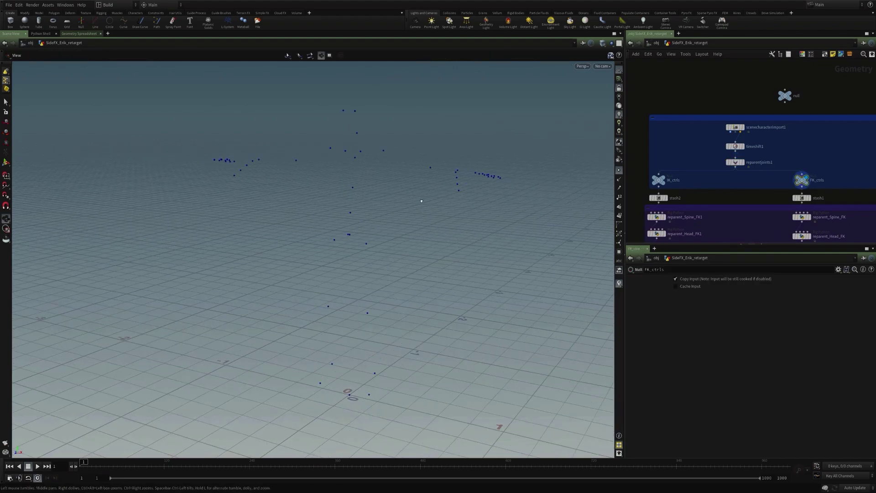
pyautogui.keyDown('alt'); pyautogui.moveTo(422, 201); pyautogui.dragTo(451, 204); pyautogui.keyUp('alt')
pyautogui.moveTo(737, 202); pyautogui.dragTo(700, 171, button='middle')
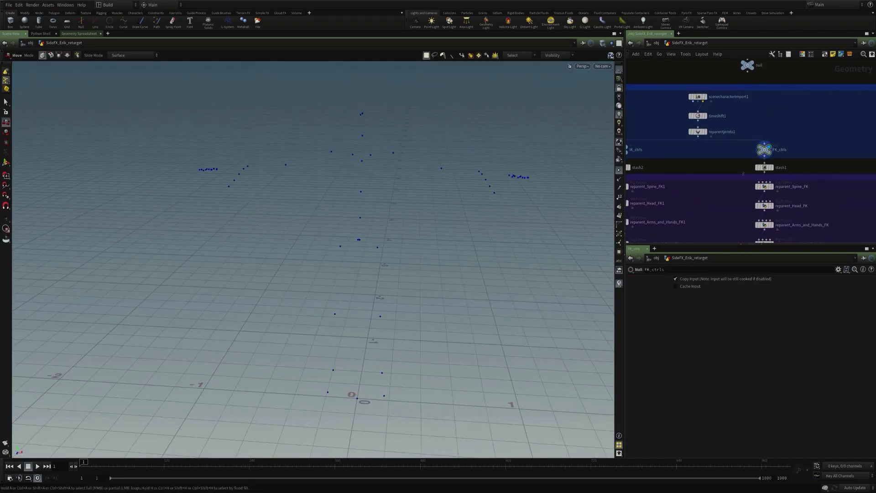
pyautogui.click(766, 168)
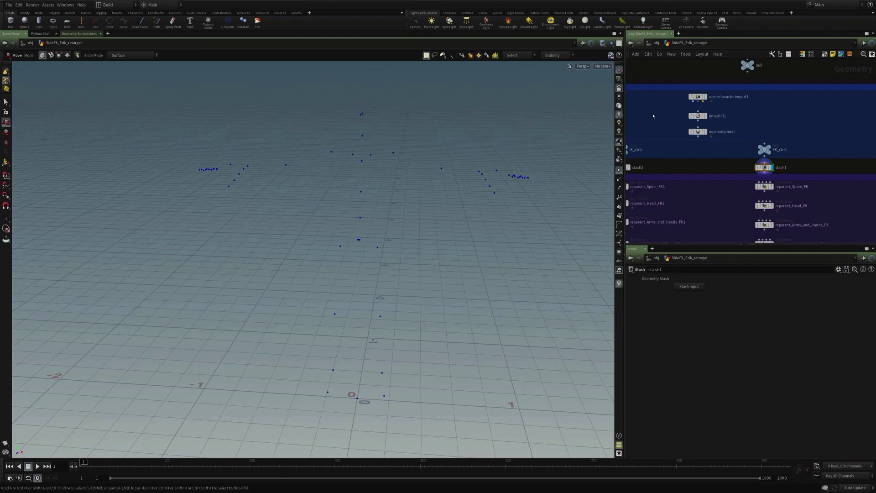
# Go up to the object level and select the SideFX_Erik rig to check its left foot's FK-IK Blend setting.
pyautogui.click(663, 44)
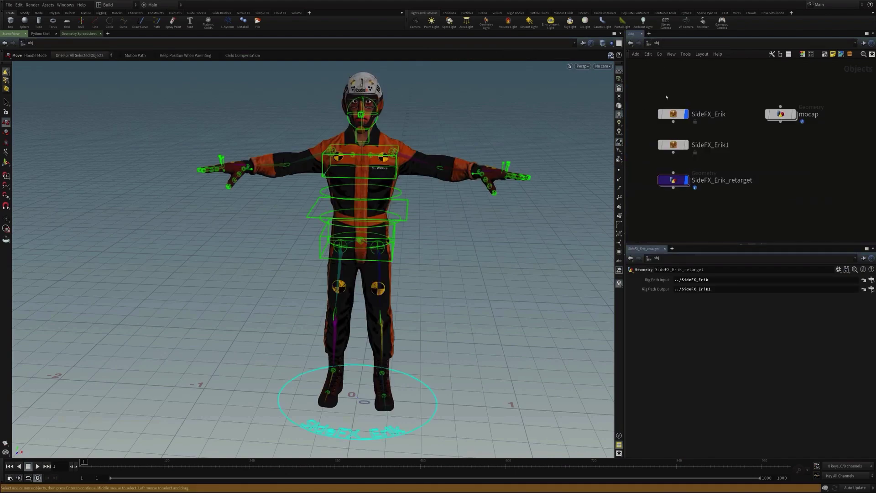
pyautogui.click(687, 115)
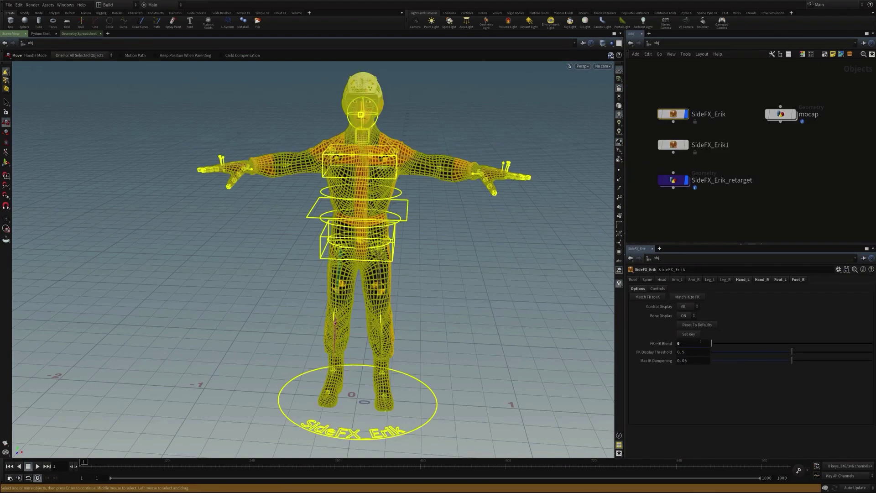
pyautogui.moveTo(711, 342)
pyautogui.mouseDown()
pyautogui.moveTo(871, 343)
pyautogui.moveTo(711, 342)
pyautogui.mouseUp()
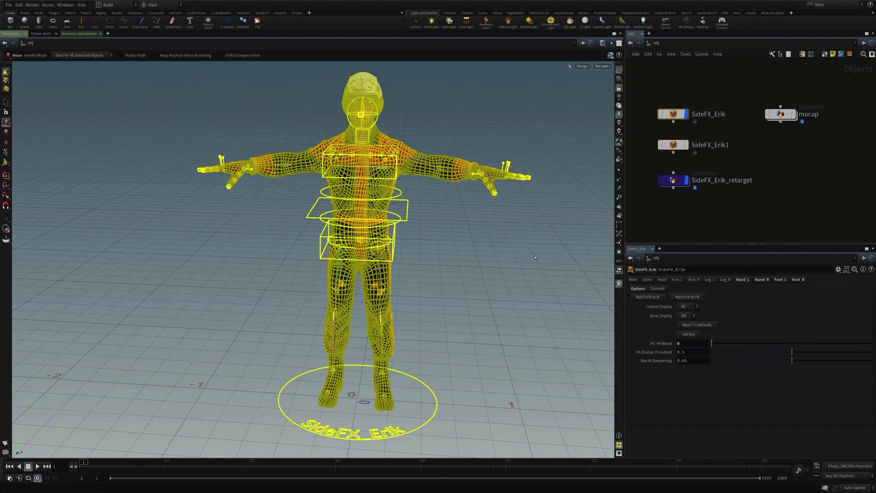
# Reopen the SideFX_Erik_retarget network and review the scenecharacterimport1 and reparentjoints1 parameters.
pyautogui.doubleClick(681, 182)
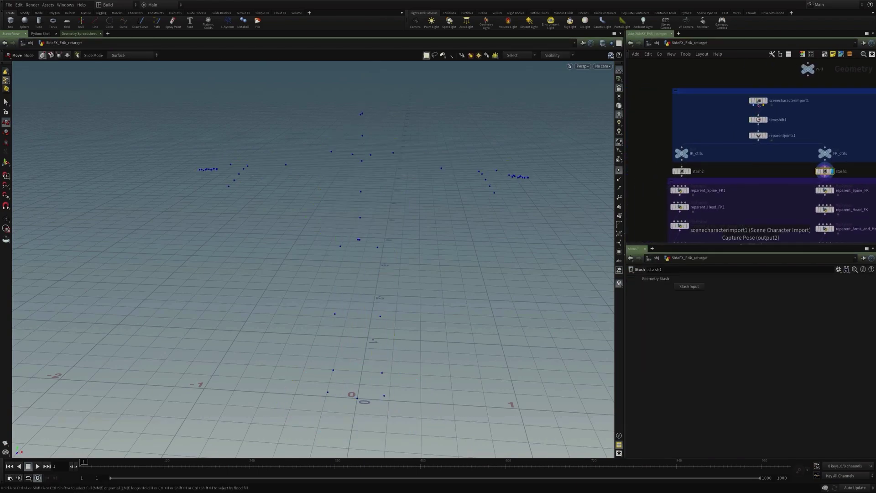
pyautogui.click(801, 101)
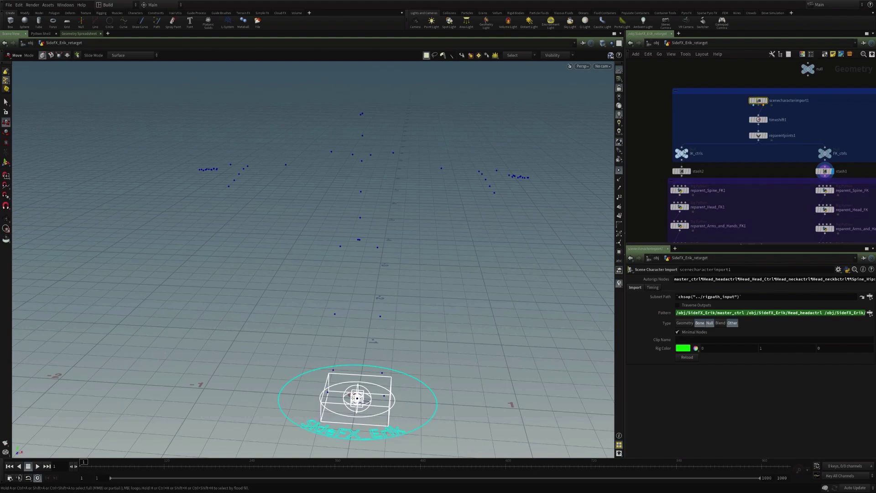
pyautogui.click(758, 135)
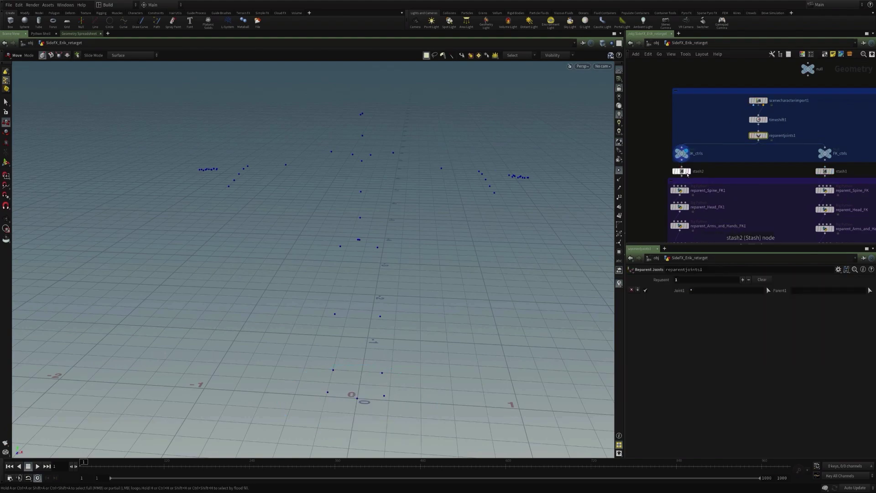
# Display the stash2 node and examine where its stashed IK control points sit around the knees, elbows and feet.
pyautogui.click(681, 171)
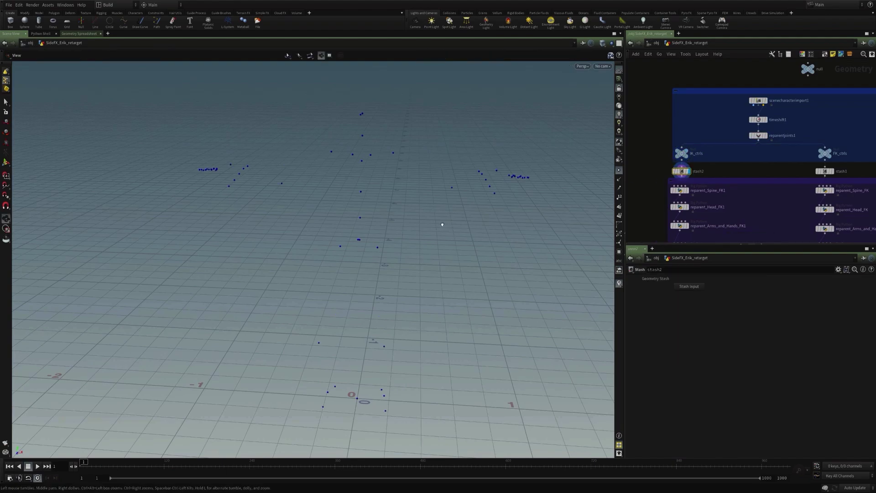
pyautogui.keyDown('alt'); pyautogui.moveTo(441, 223); pyautogui.dragTo(319, 253); pyautogui.keyUp('alt')
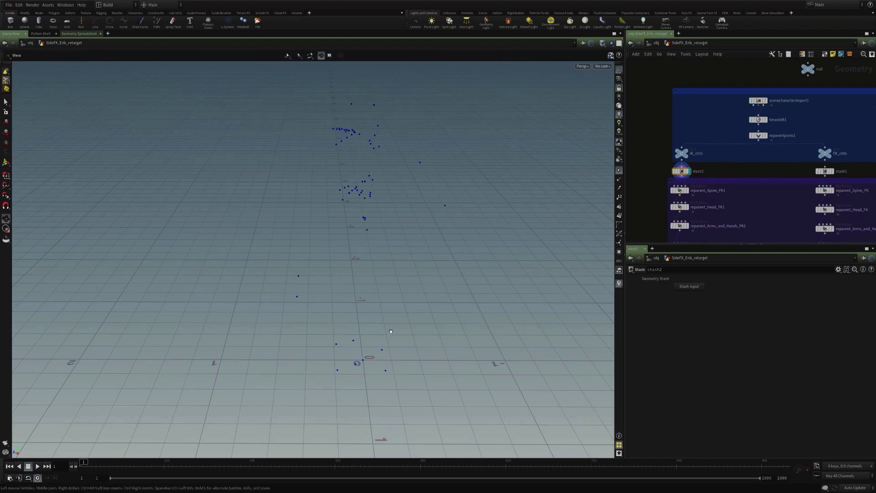
pyautogui.keyDown('alt'); pyautogui.moveTo(447, 204); pyautogui.dragTo(391, 219); pyautogui.keyUp('alt')
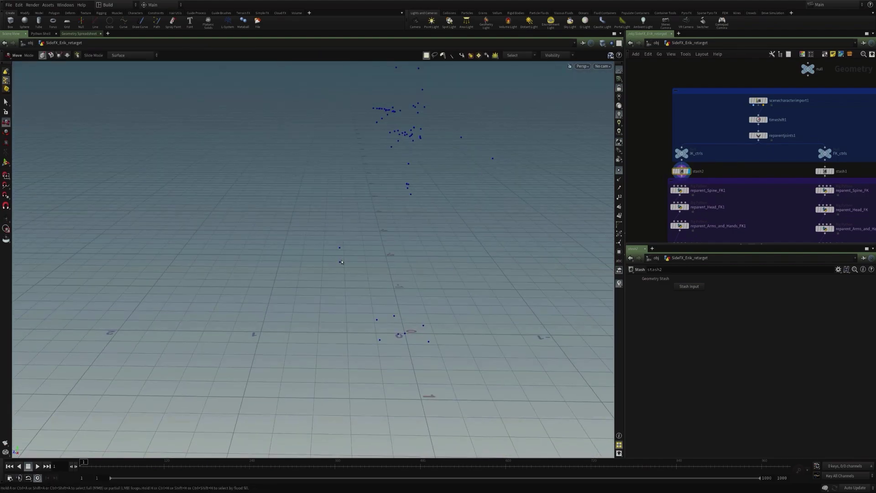
pyautogui.keyDown('alt'); pyautogui.moveTo(342, 263); pyautogui.dragTo(393, 260); pyautogui.keyUp('alt')
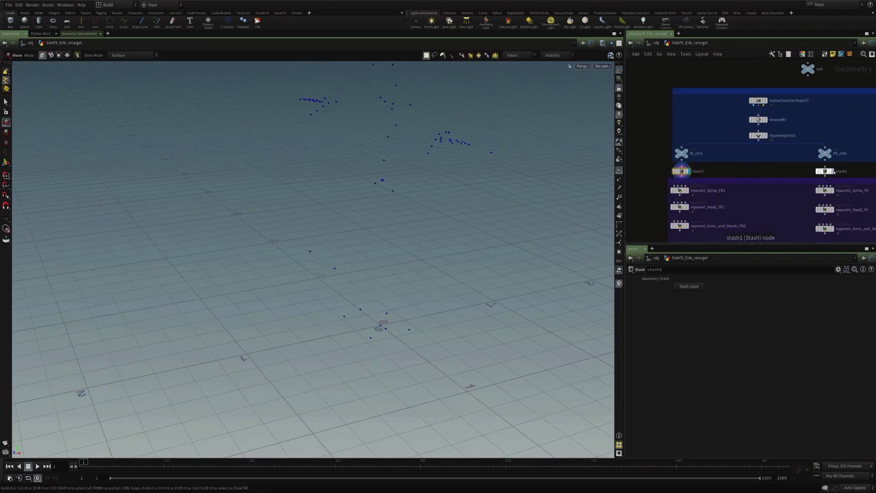
# Display the stash1 node and examine its stashed FK control points for comparison with the IK set.
pyautogui.click(834, 172)
pyautogui.moveTo(321, 263)
pyautogui.keyDown('alt'); pyautogui.mouseDown()
pyautogui.moveTo(347, 263)
pyautogui.moveTo(320, 253)
pyautogui.mouseUp(); pyautogui.keyUp('alt')
pyautogui.keyDown('alt'); pyautogui.moveTo(487, 187); pyautogui.dragTo(379, 244); pyautogui.keyUp('alt')
pyautogui.keyDown('alt'); pyautogui.moveTo(378, 244); pyautogui.dragTo(382, 312, button='middle'); pyautogui.keyUp('alt')
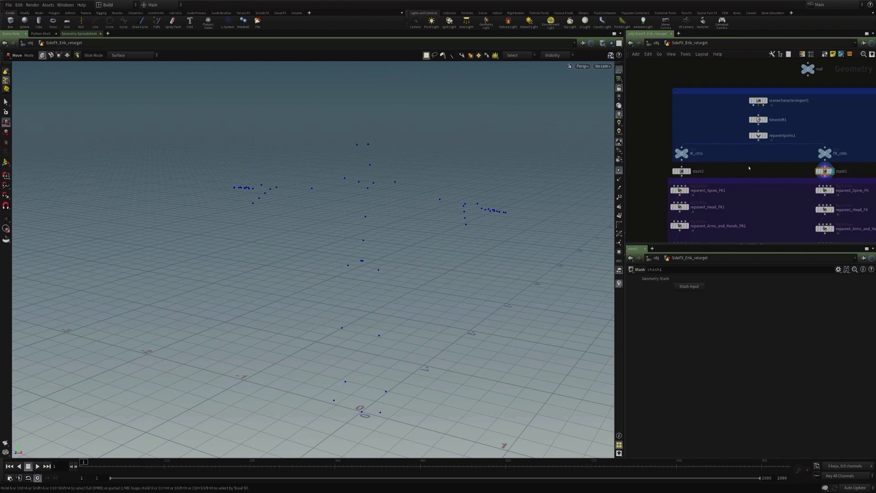
# Display the timeshift1 node's joint hierarchy and select scenecharacterimport1 to review its import parameters.
pyautogui.click(766, 100)
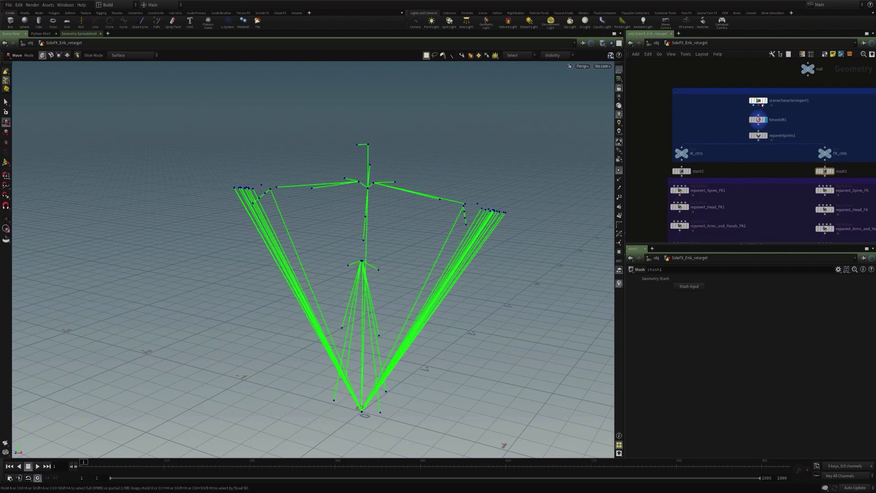
pyautogui.click(759, 102)
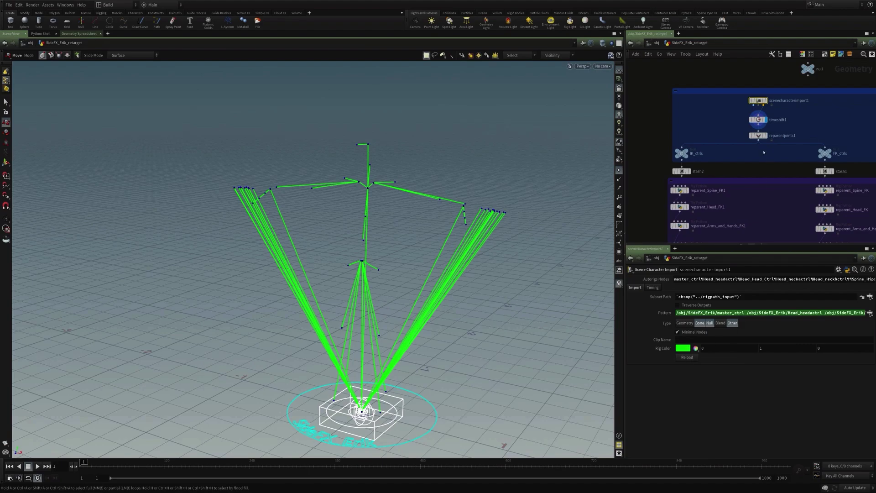
pyautogui.keyDown('alt'); pyautogui.moveTo(427, 201); pyautogui.dragTo(434, 259); pyautogui.keyUp('alt')
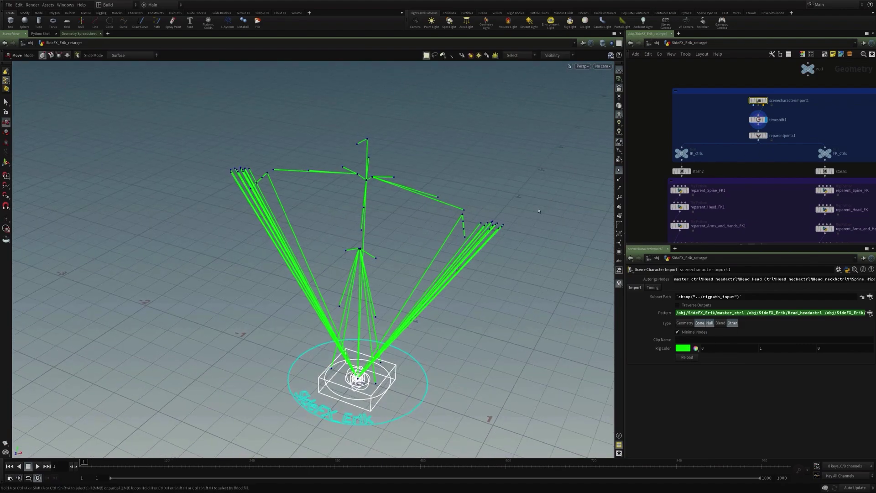
# Compare the IK controls stashed in stash2 with the FK controls stashed in stash1.
pyautogui.click(690, 171)
pyautogui.click(683, 171)
pyautogui.moveTo(429, 228); pyautogui.dragTo(482, 188)
pyautogui.press('t')
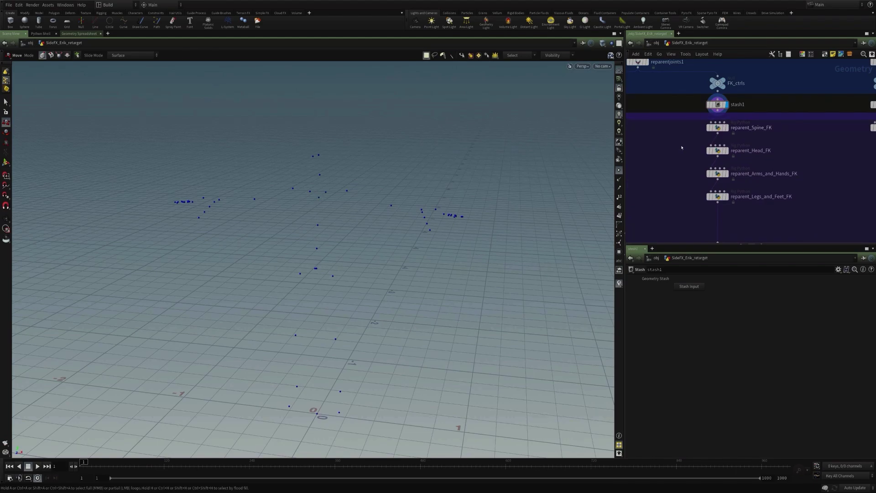
# Bring up the reparent_Spine_FK node's Python code and display the node to inspect the reparented spine chain.
pyautogui.scroll(3, 680, 142)
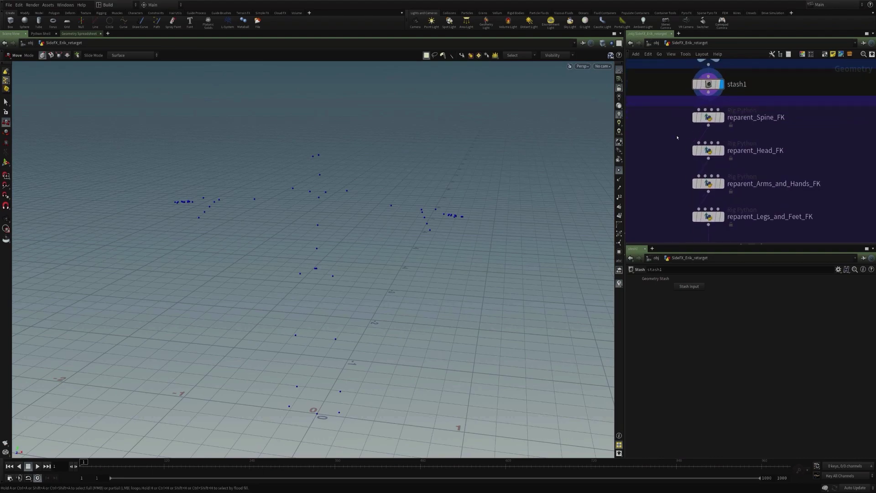
pyautogui.click(708, 117)
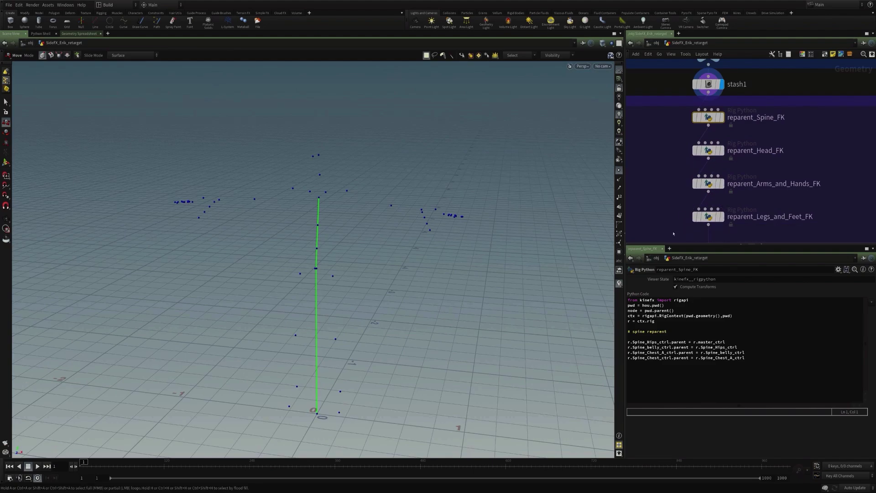
pyautogui.press('r')
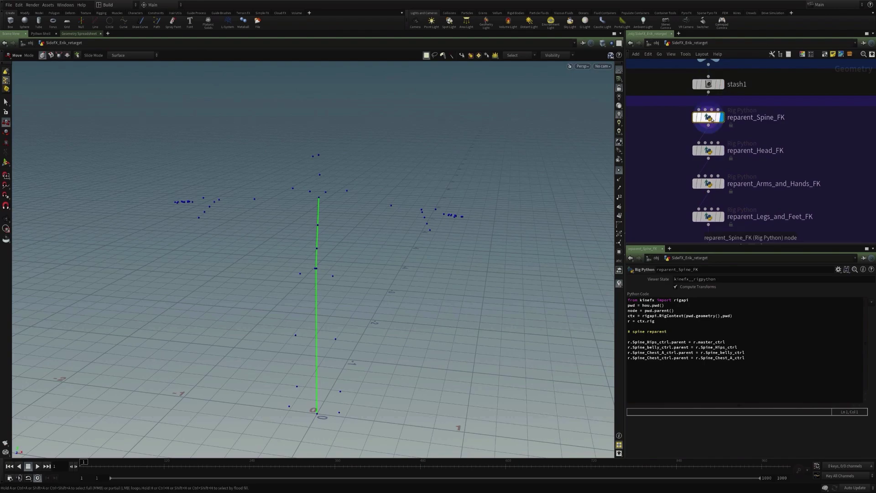
pyautogui.press('Escape')
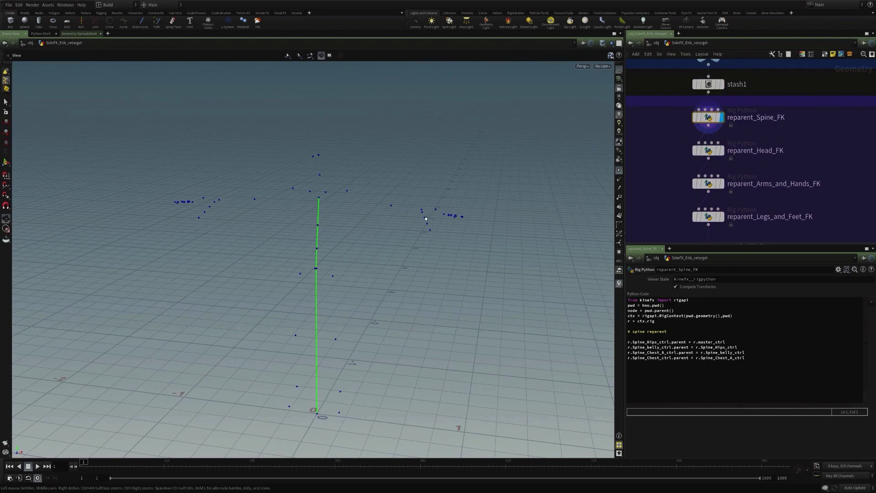
pyautogui.moveTo(426, 218); pyautogui.dragTo(401, 207)
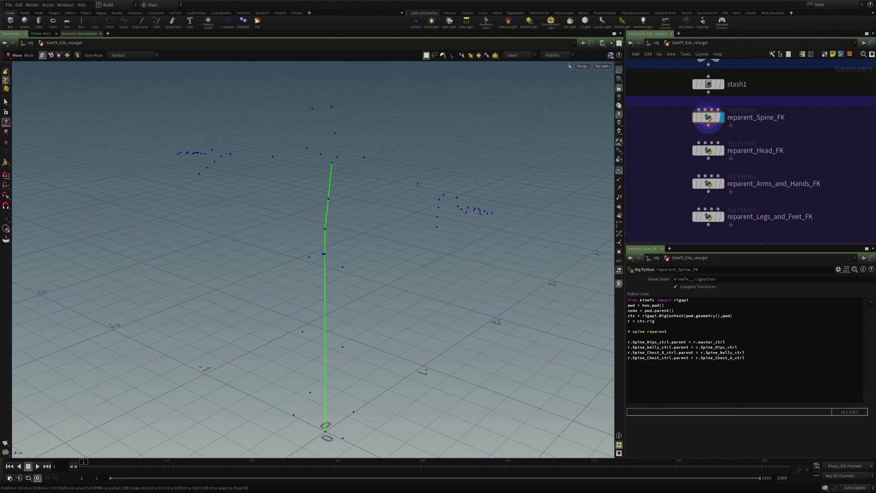
# Highlight the "r = ctx.rig" line and the Spine_Hips_ctrl parent assignment to master_ctrl in the spine script.
pyautogui.moveTo(667, 322); pyautogui.dragTo(628, 322)
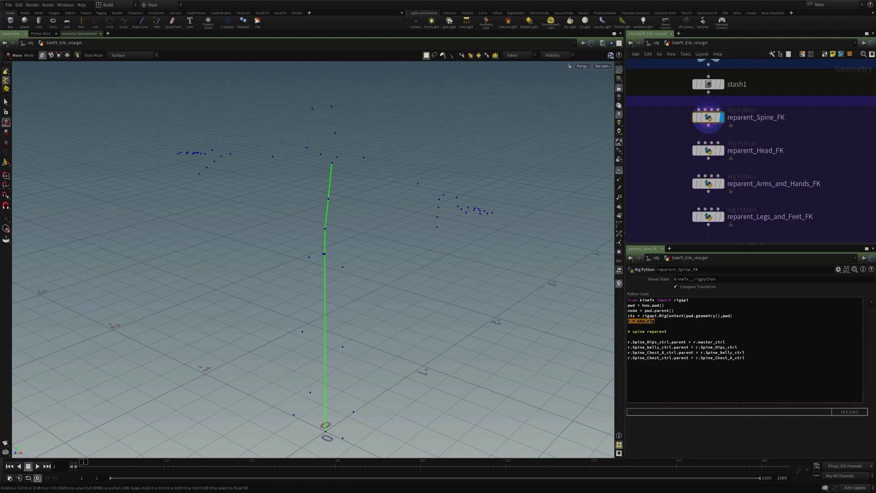
pyautogui.click(629, 321)
pyautogui.doubleClick(669, 342)
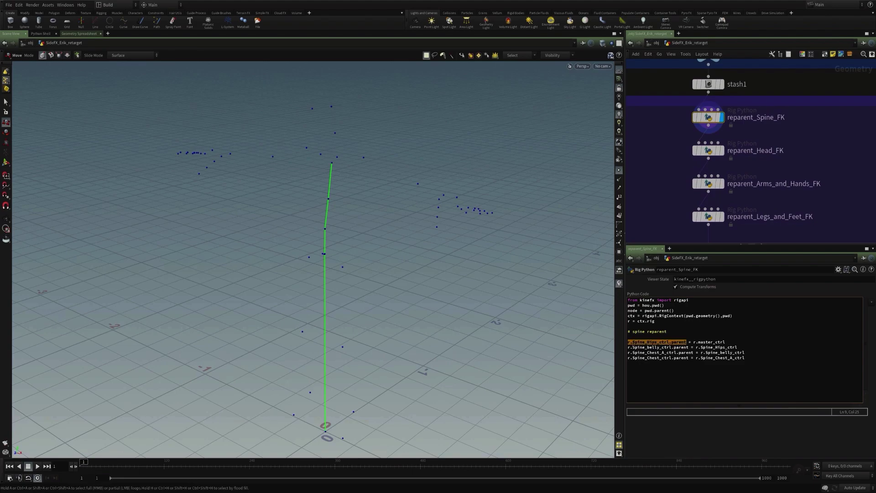
pyautogui.click(633, 347)
pyautogui.moveTo(633, 342); pyautogui.dragTo(713, 342)
# Display the reparent_Head_FK node and examine the reparented head and neck chain alongside its Python code.
pyautogui.click(721, 150)
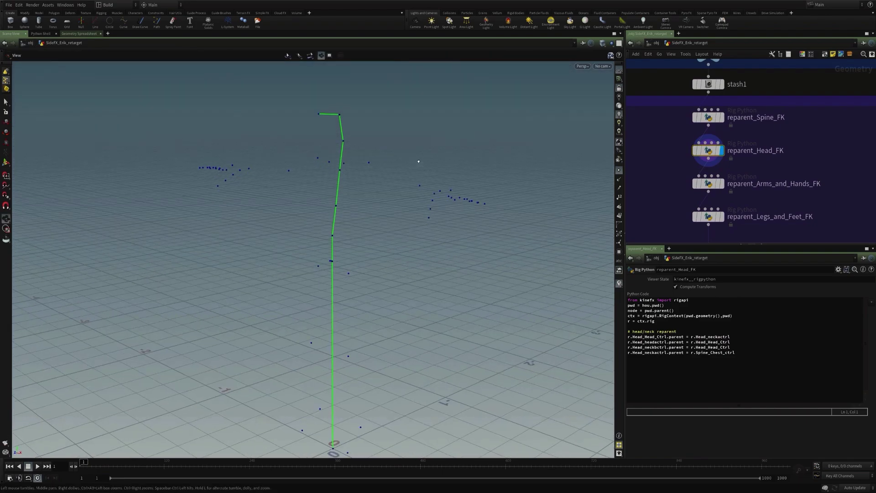
pyautogui.press('t')
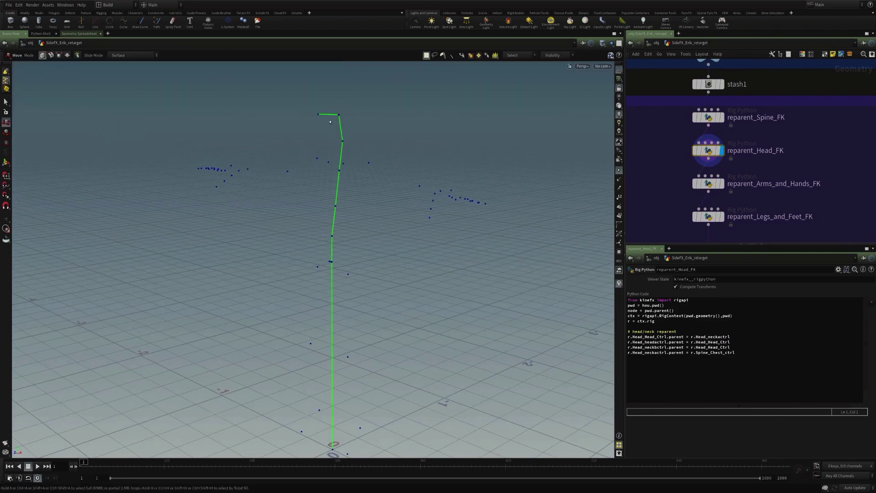
# Display the reparent_Arms_and_Hands_FK node, examine its arm and finger chains, and read through its Python parenting code.
pyautogui.click(720, 184)
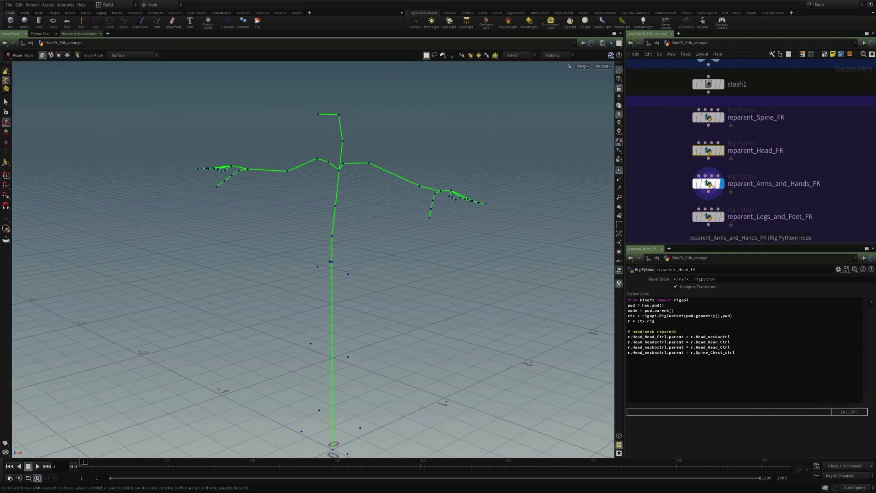
pyautogui.click(710, 186)
pyautogui.moveTo(410, 319); pyautogui.dragTo(445, 263)
pyautogui.press('t')
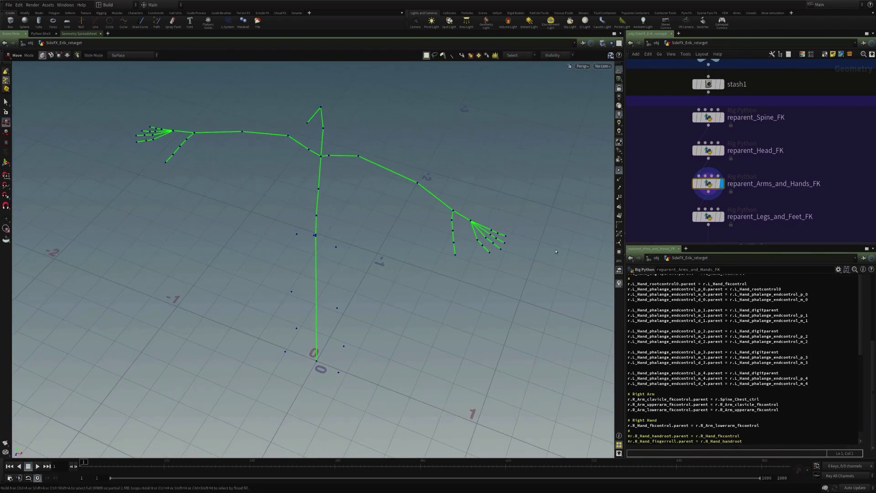
pyautogui.scroll(-2, 694, 325)
pyautogui.scroll(3, 694, 325)
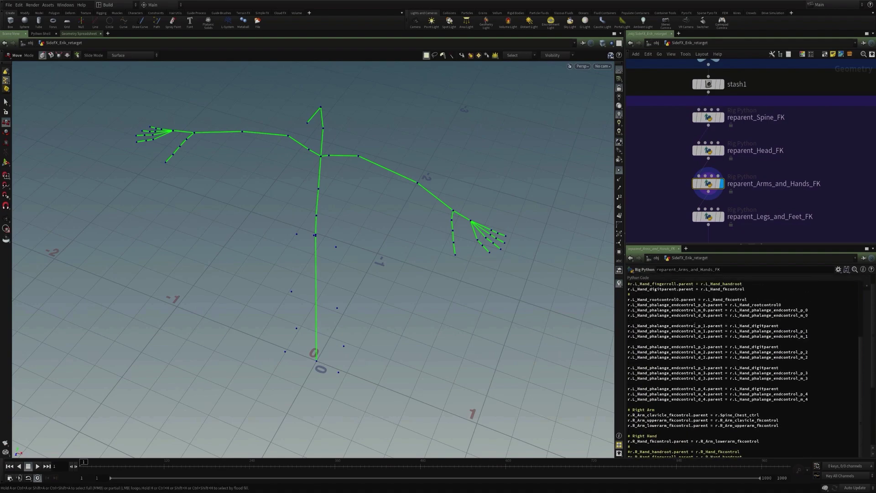
pyautogui.scroll(4, 694, 325)
pyautogui.scroll(-5, 700, 336)
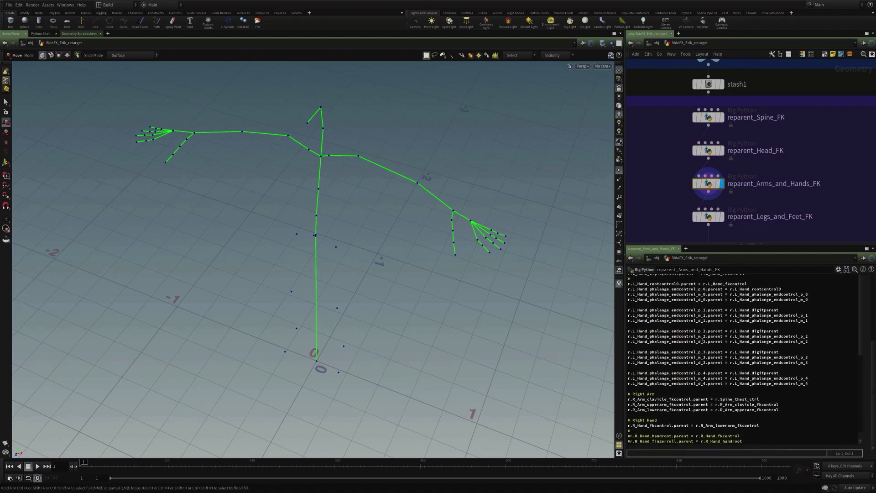
# Finish reading the arm and hand parenting code, and display the reparent_Legs_and_Feet_FK node to examine the leg chains.
pyautogui.scroll(-3, 694, 342)
pyautogui.scroll(8, 694, 341)
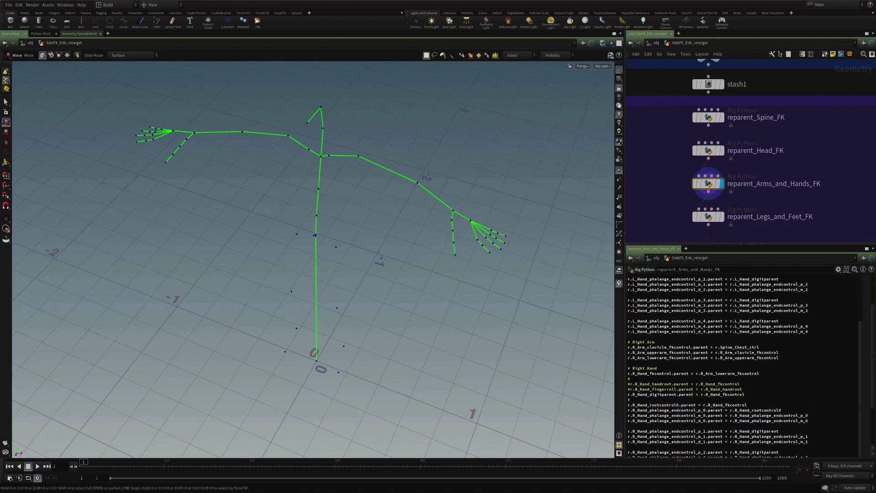
pyautogui.click(721, 216)
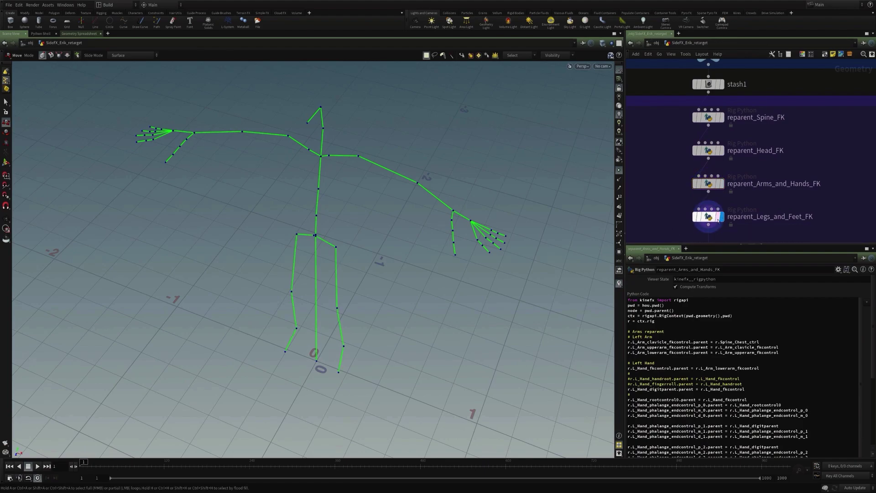
pyautogui.click(708, 216)
pyautogui.moveTo(354, 306); pyautogui.dragTo(400, 269)
pyautogui.press('t')
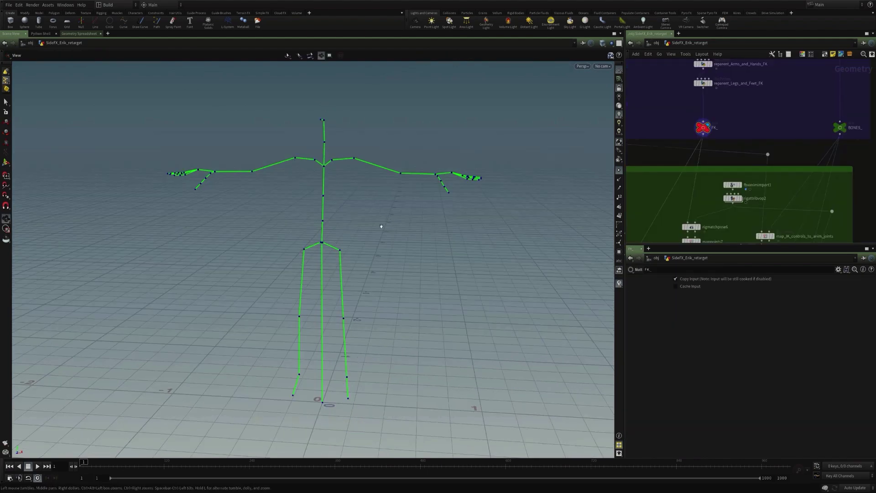
# Display the fbxanimimport1 node and examine the imported sidefx_basemale_rom.fbx skeleton at frame 1.
pyautogui.moveTo(717, 194); pyautogui.dragTo(679, 165, button='middle')
pyautogui.click(693, 157)
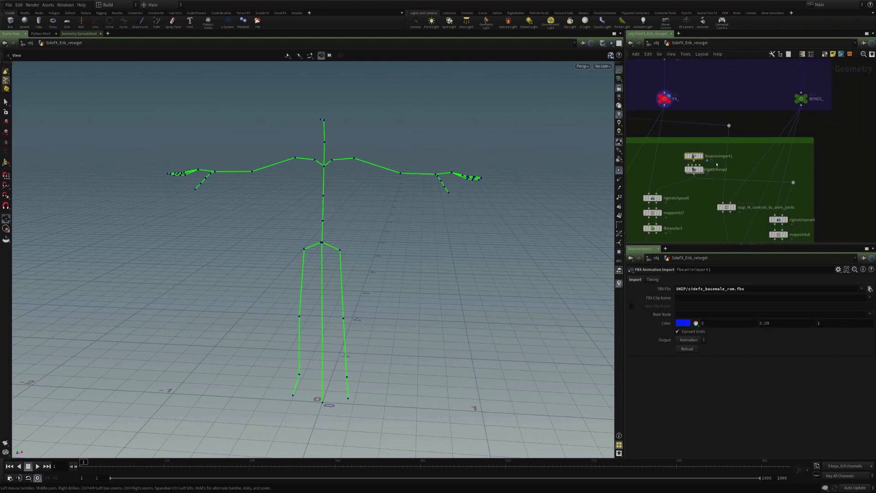
pyautogui.scroll(5, 721, 169)
pyautogui.click(679, 146)
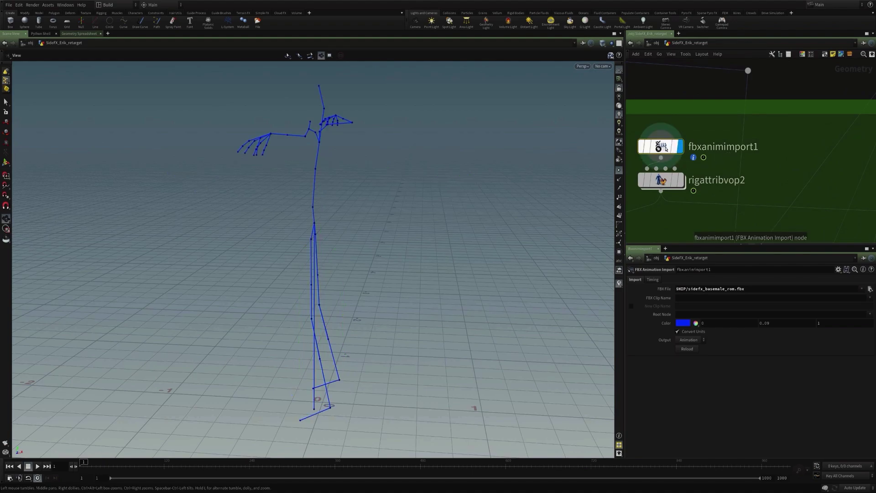
pyautogui.moveTo(308, 232); pyautogui.dragTo(456, 230)
pyautogui.moveTo(178, 464); pyautogui.dragTo(84, 465)
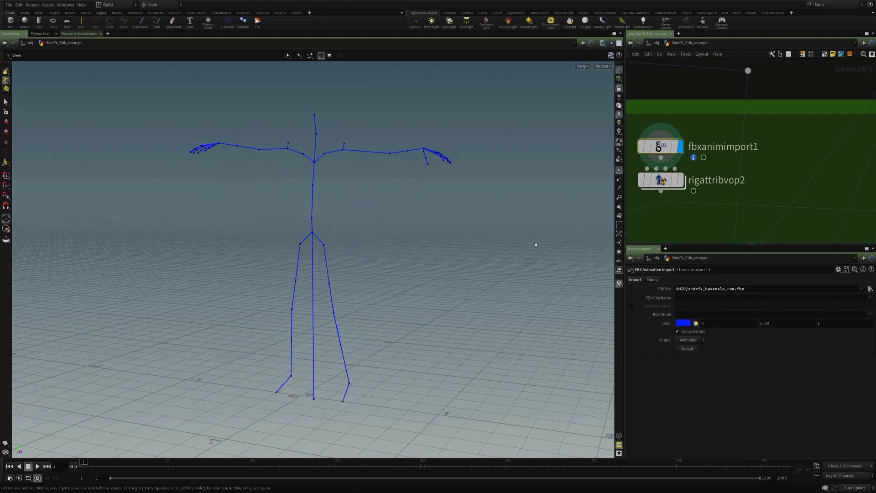
# Open the rigattribvop2 network and inspect its Get Point Transform, Blend Transforms, Constant matrix and Set Point Transform nodes.
pyautogui.click(675, 183)
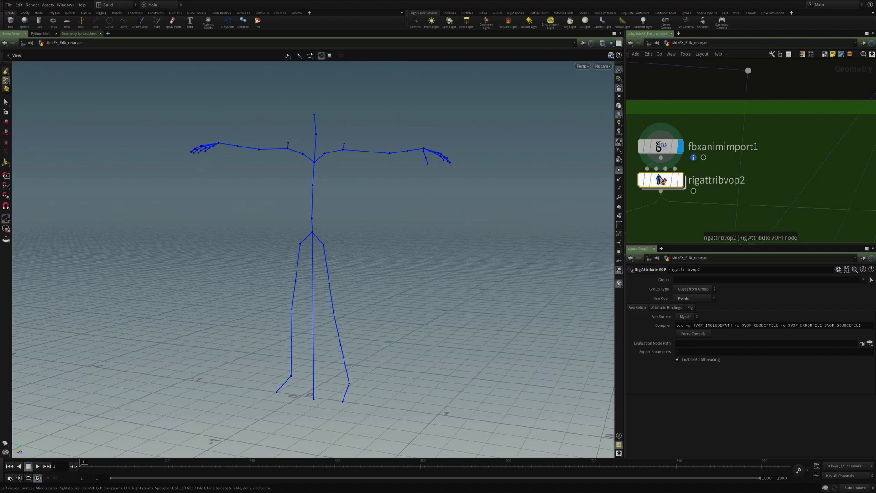
pyautogui.click(665, 145)
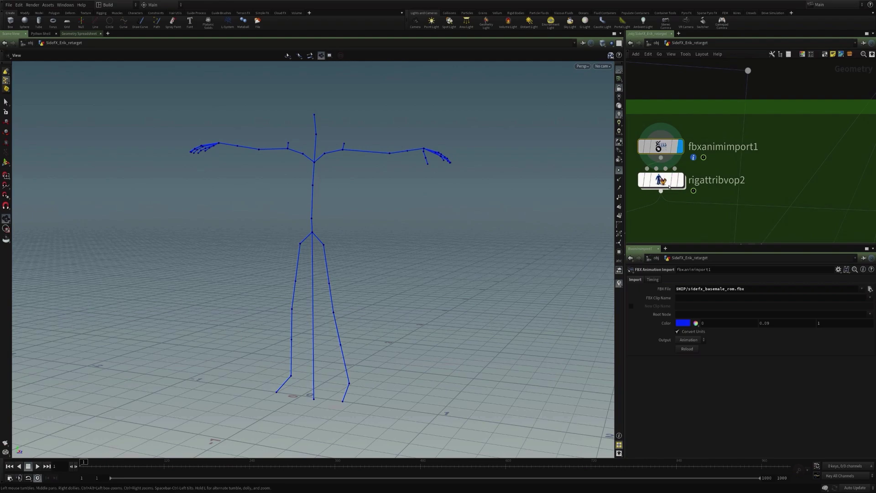
pyautogui.doubleClick(661, 180)
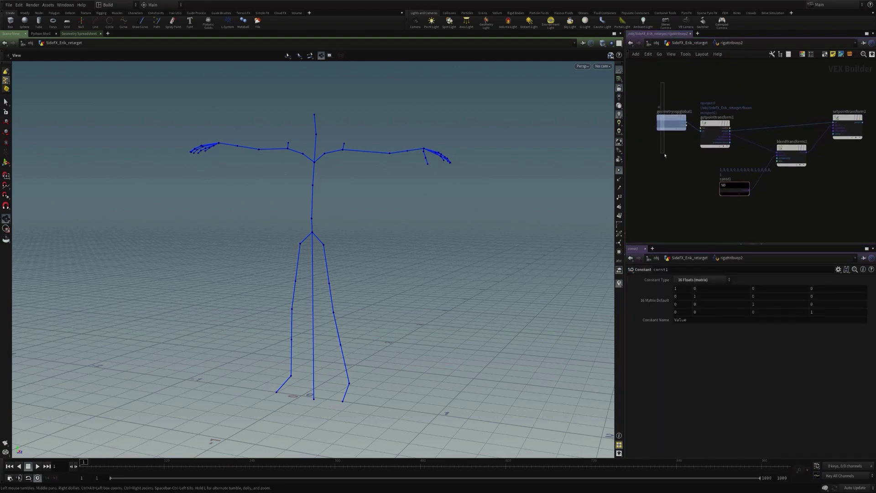
pyautogui.click(670, 121)
pyautogui.click(715, 122)
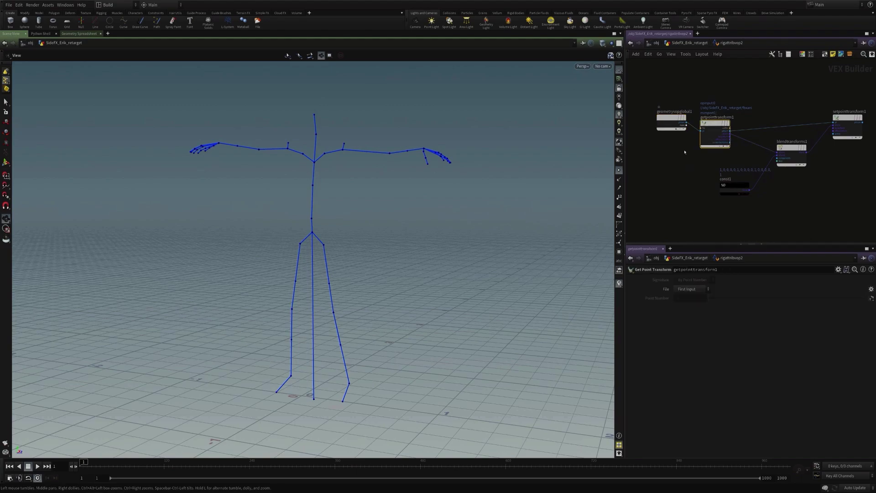
pyautogui.click(791, 154)
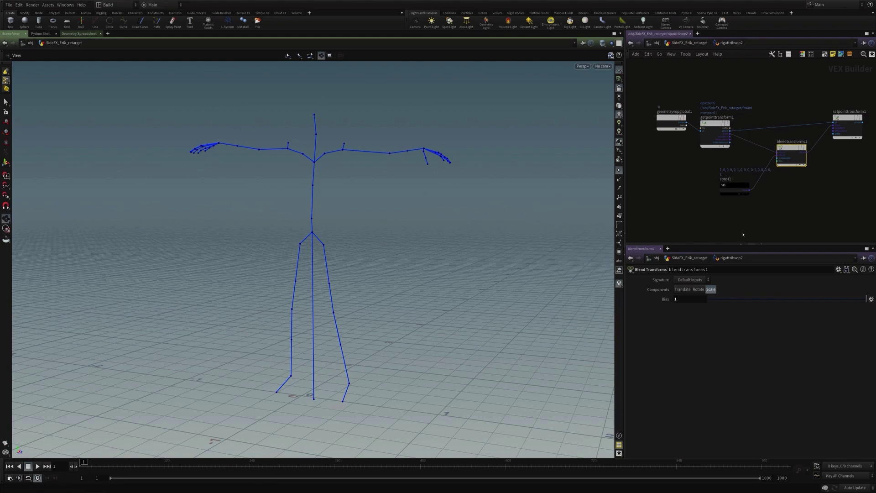
pyautogui.click(734, 188)
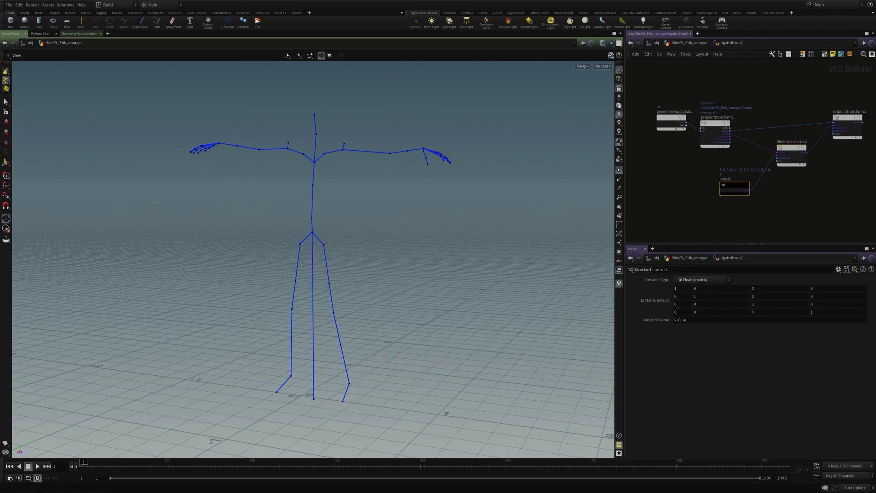
pyautogui.click(847, 126)
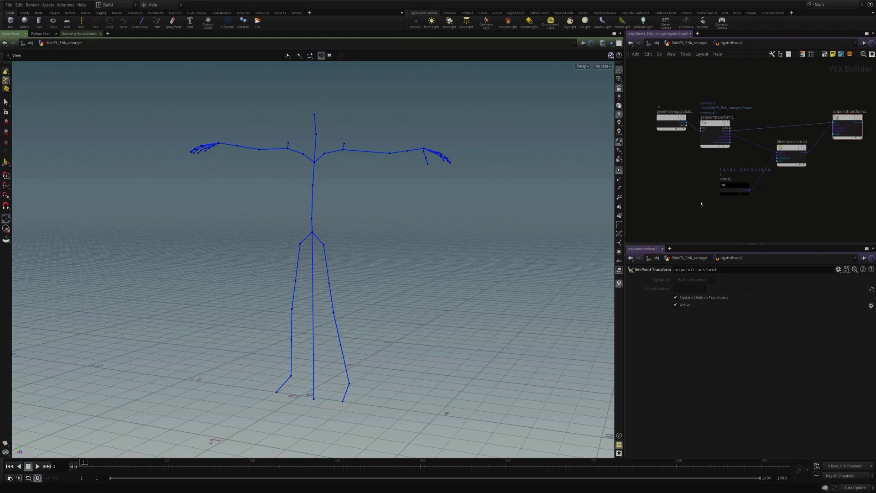
# Return to the geometry network, display rigattribvop2 and bring up the fbxanimimport1 parameters for reference.
pyautogui.press('u')
pyautogui.click(682, 180)
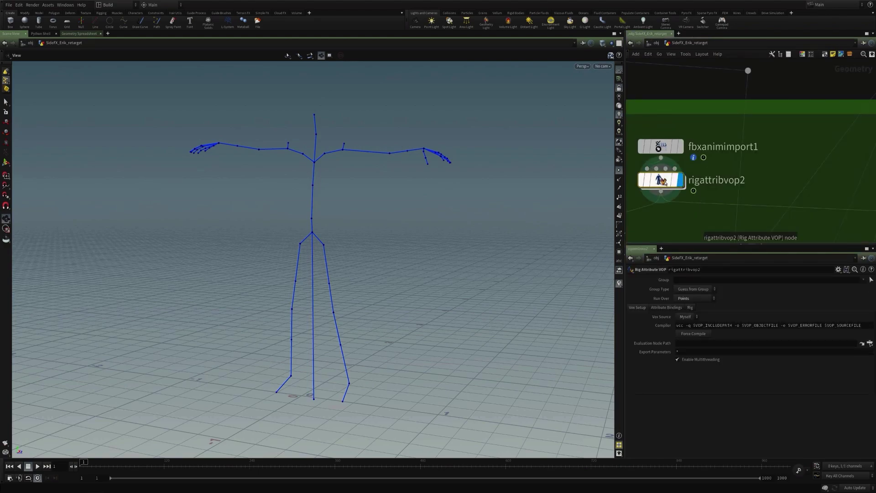
pyautogui.click(658, 147)
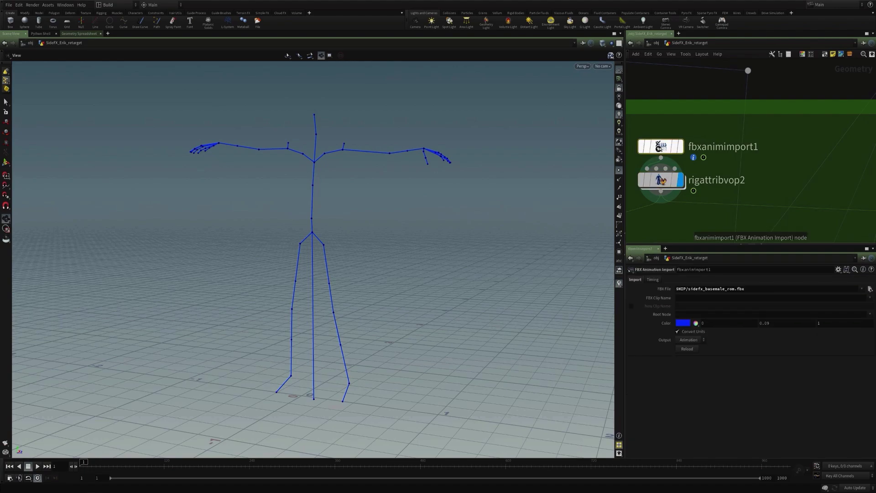
# Point out the rigmatchpose6, mappoints7 and fktransfer5 nodes by selecting them together below the animation import.
pyautogui.scroll(-5, 658, 147)
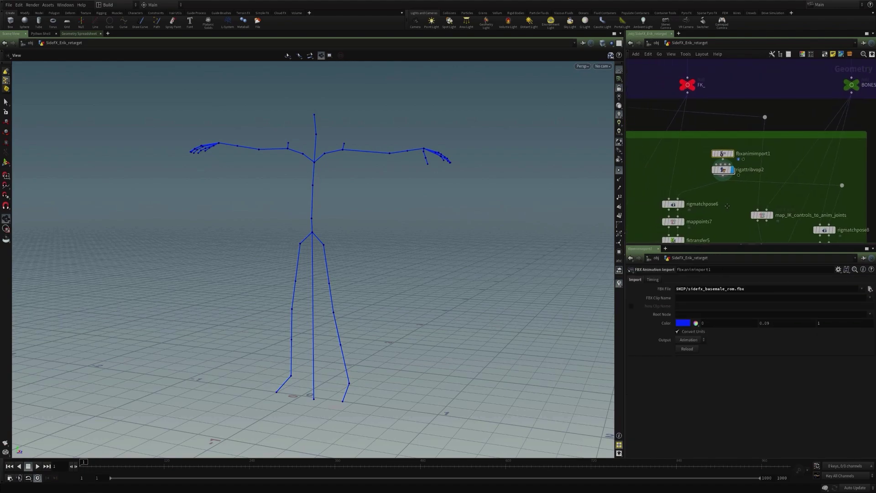
pyautogui.click(686, 209)
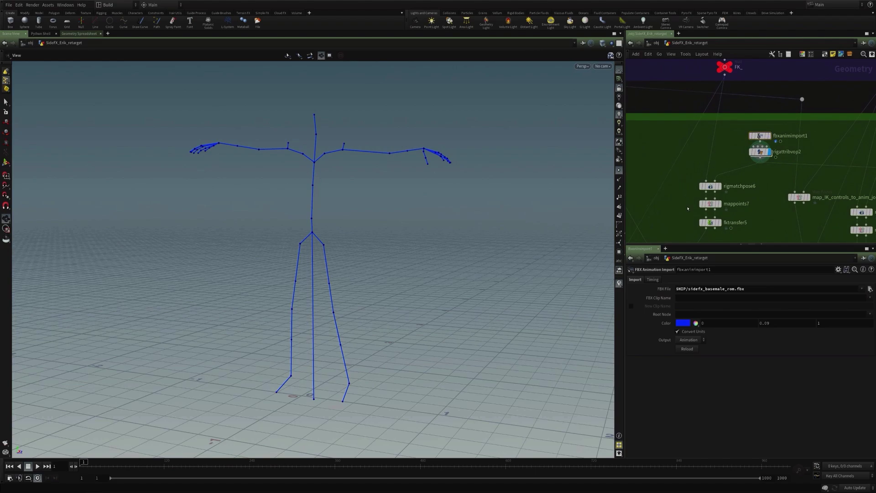
pyautogui.moveTo(687, 210); pyautogui.dragTo(685, 177, button='middle')
pyautogui.moveTo(685, 148); pyautogui.dragTo(723, 217)
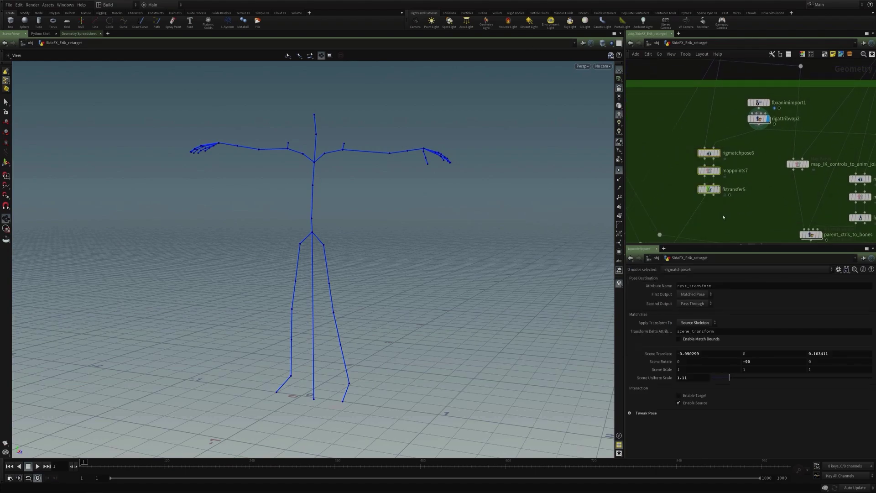
pyautogui.click(680, 163)
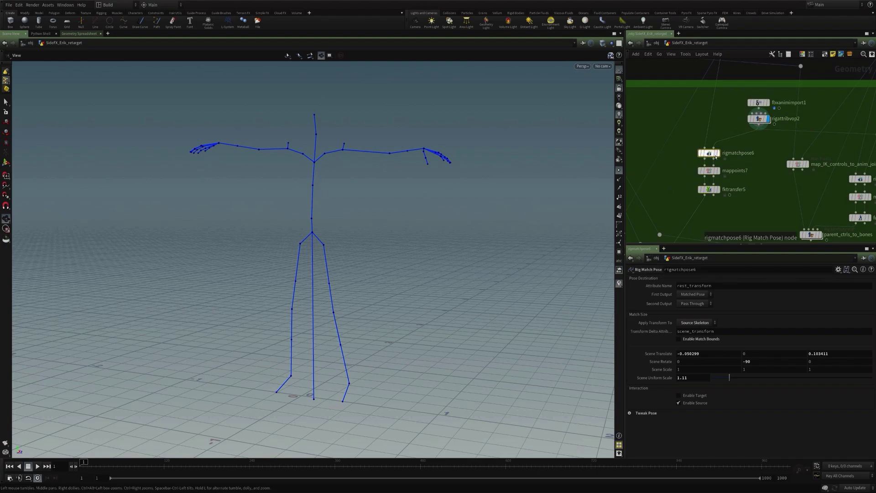
# Display the rigmatchpose6 node and activate its viewport handles to see both skeletons overlaid from the front.
pyautogui.scroll(2, 708, 154)
pyautogui.click(718, 152)
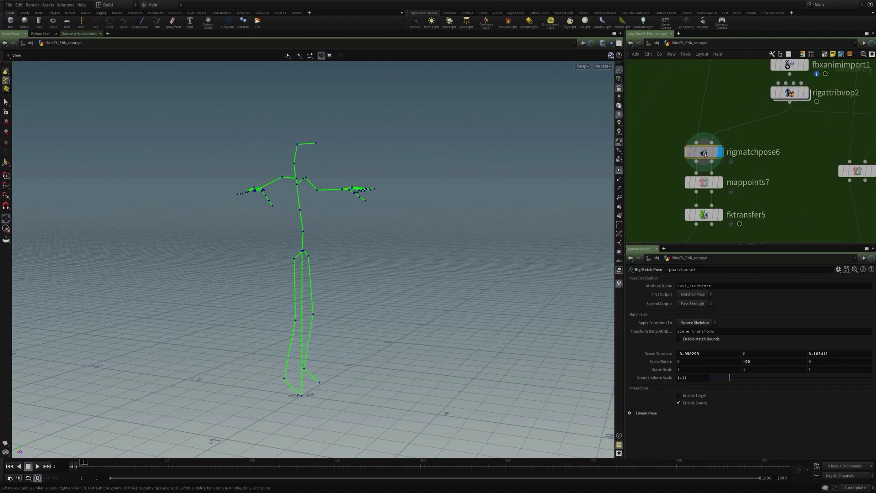
pyautogui.moveTo(775, 98); pyautogui.dragTo(771, 128, button='middle')
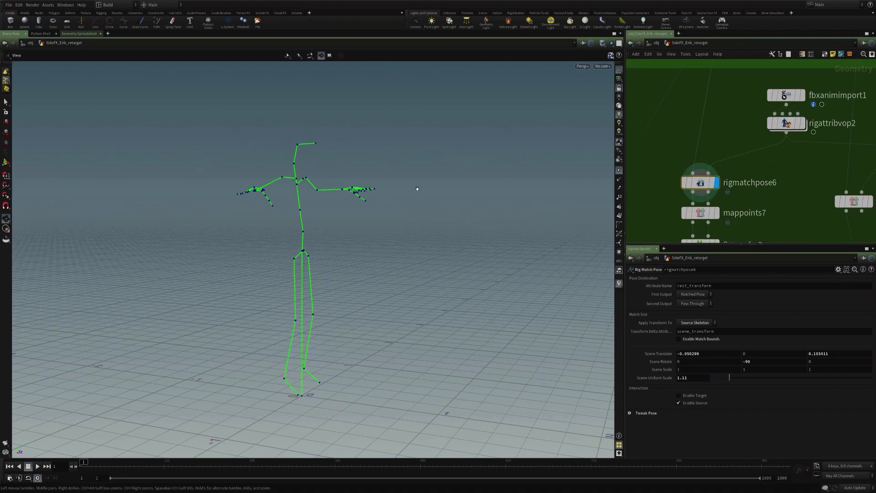
pyautogui.hotkey('space', 'g')
pyautogui.moveTo(419, 204)
pyautogui.mouseDown()
pyautogui.moveTo(385, 209)
pyautogui.moveTo(436, 205)
pyautogui.mouseUp()
pyautogui.press('Return')
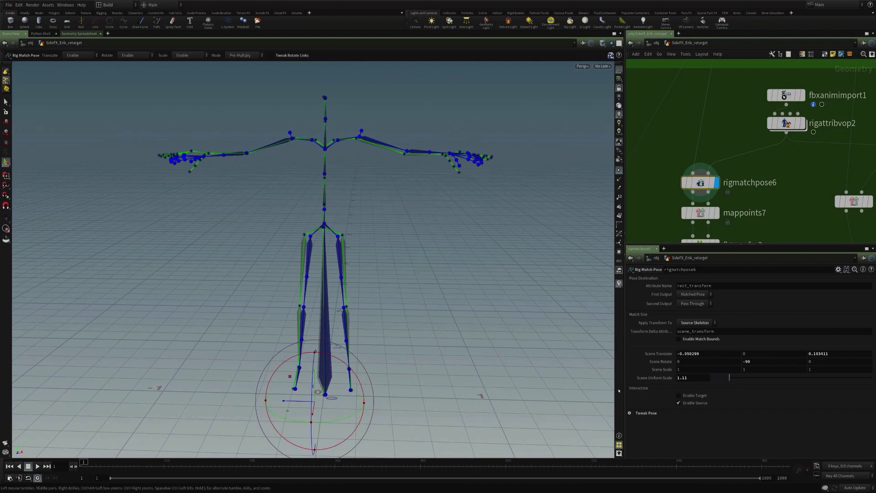
# Expand the Tweak Pose section of rigmatchpose6 and review the source geometry's thigh, clavicle and arm joint rotations.
pyautogui.click(628, 412)
pyautogui.scroll(-5, 693, 395)
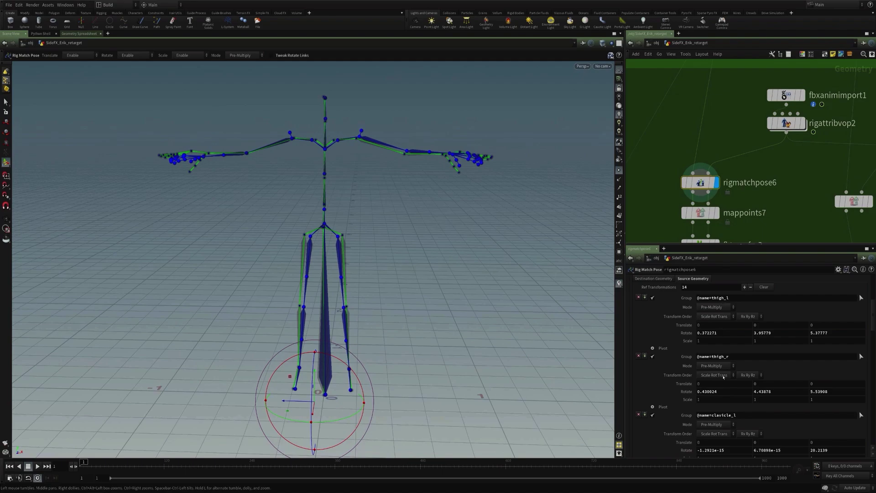
pyautogui.scroll(-6, 703, 333)
pyautogui.scroll(-7, 683, 357)
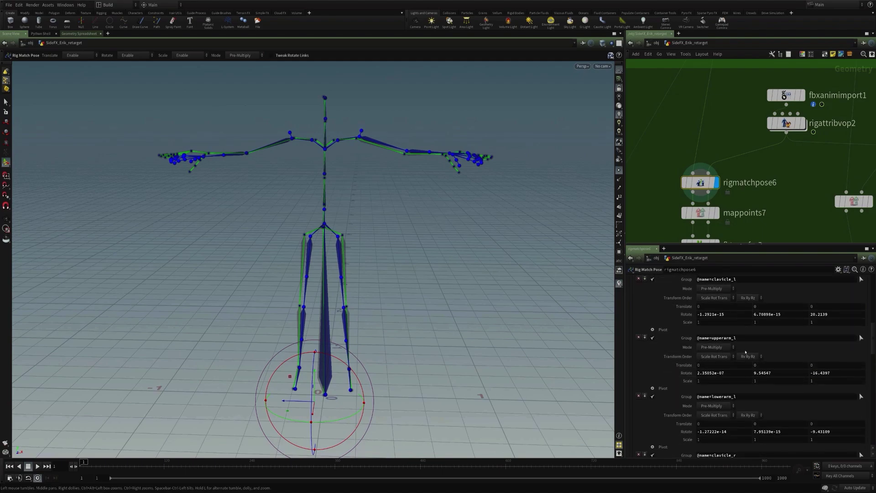
pyautogui.scroll(-6, 682, 360)
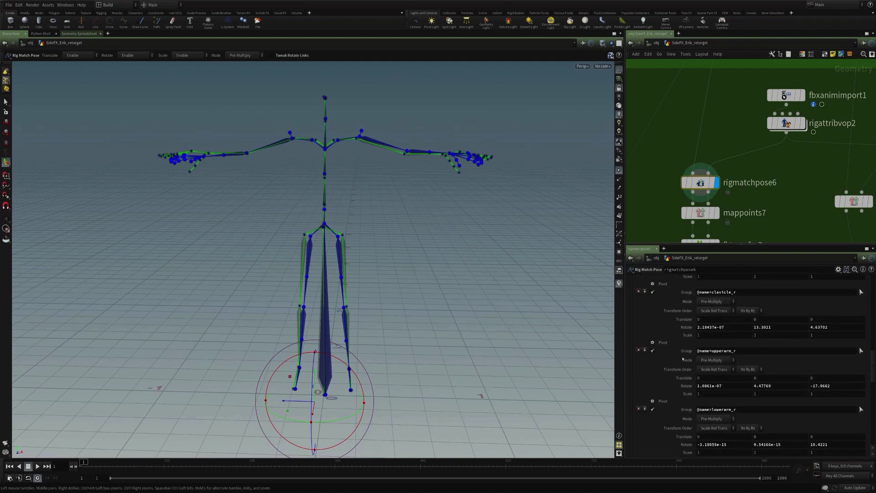
# Examine how closely the legs and arms of the source and target skeletons line up in the matched pose.
pyautogui.press('Escape')
pyautogui.keyDown('alt'); pyautogui.moveTo(363, 320); pyautogui.dragTo(373, 315); pyautogui.keyUp('alt')
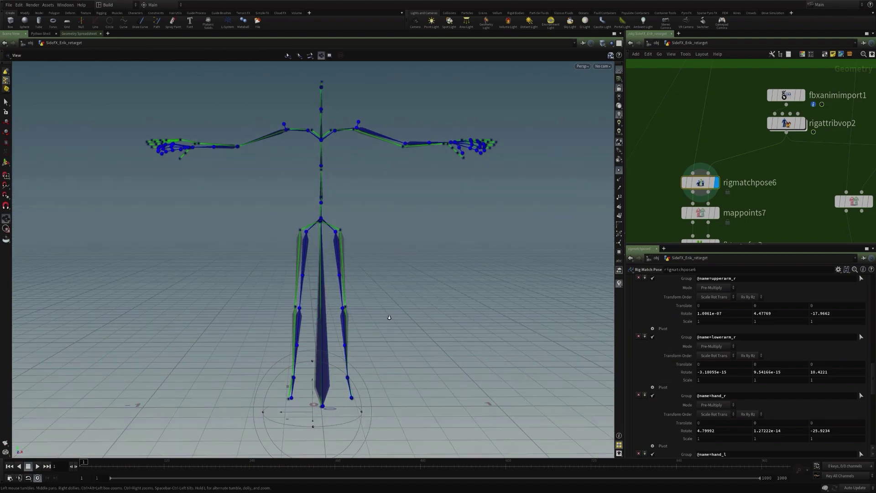
pyautogui.keyDown('alt'); pyautogui.moveTo(374, 314); pyautogui.dragTo(420, 289, button='right'); pyautogui.keyUp('alt')
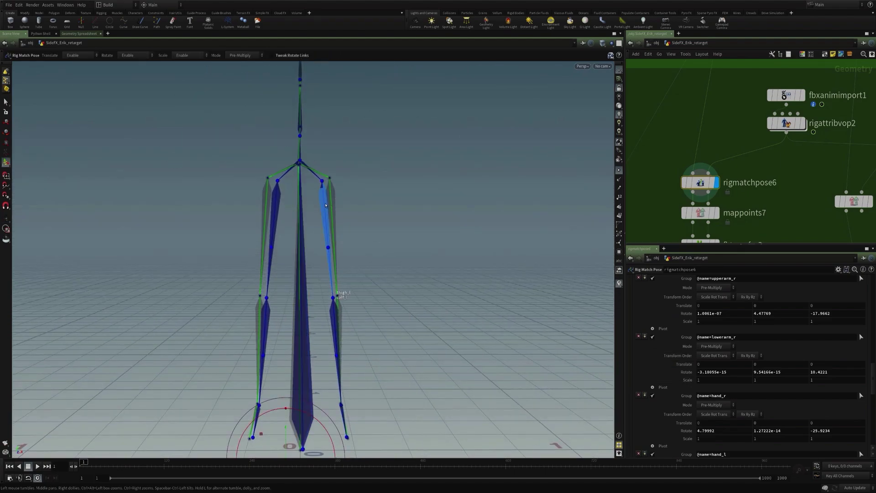
pyautogui.keyDown('alt'); pyautogui.moveTo(378, 236); pyautogui.dragTo(337, 250); pyautogui.keyUp('alt')
pyautogui.keyDown('alt'); pyautogui.moveTo(337, 250); pyautogui.dragTo(293, 231, button='right'); pyautogui.keyUp('alt')
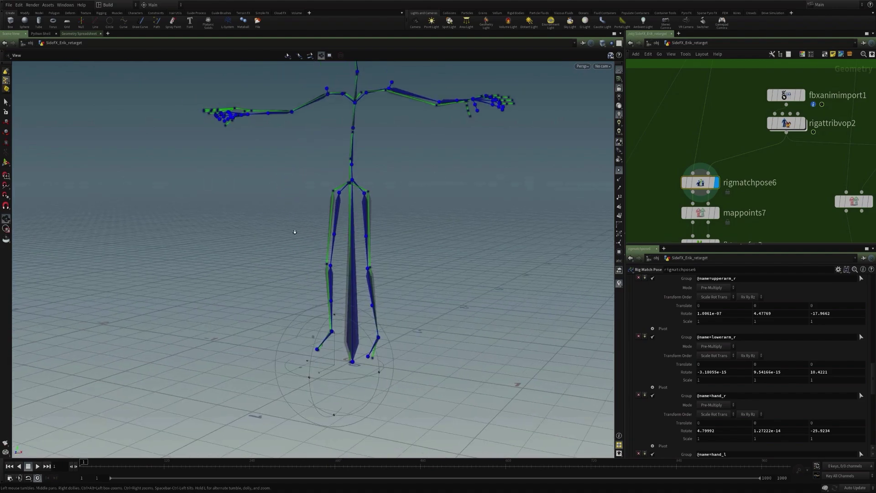
pyautogui.keyDown('alt'); pyautogui.moveTo(293, 230); pyautogui.dragTo(278, 282, button='middle'); pyautogui.keyUp('alt')
# Display the mappoints7 node and examine the mapping lines between the FK controls and the animated skeleton's joints.
pyautogui.click(699, 213)
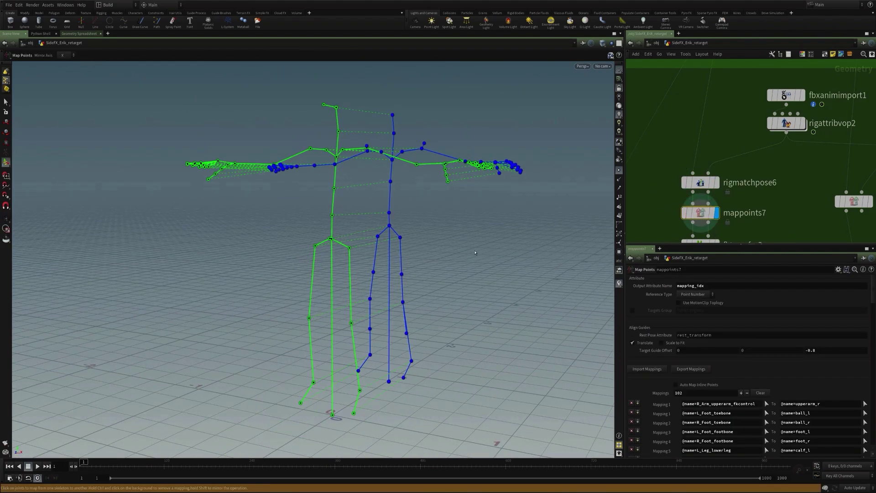
pyautogui.keyDown('alt'); pyautogui.moveTo(484, 237); pyautogui.dragTo(357, 184); pyautogui.keyUp('alt')
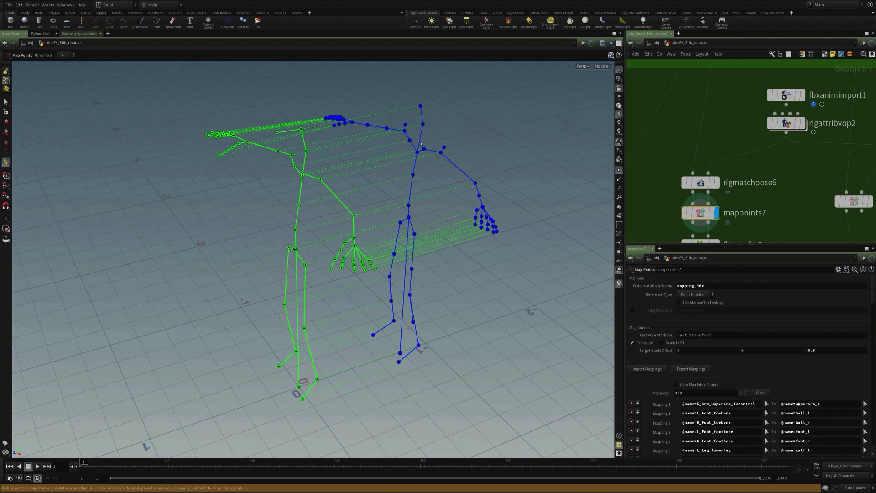
pyautogui.keyDown('alt'); pyautogui.moveTo(306, 185); pyautogui.dragTo(234, 188); pyautogui.keyUp('alt')
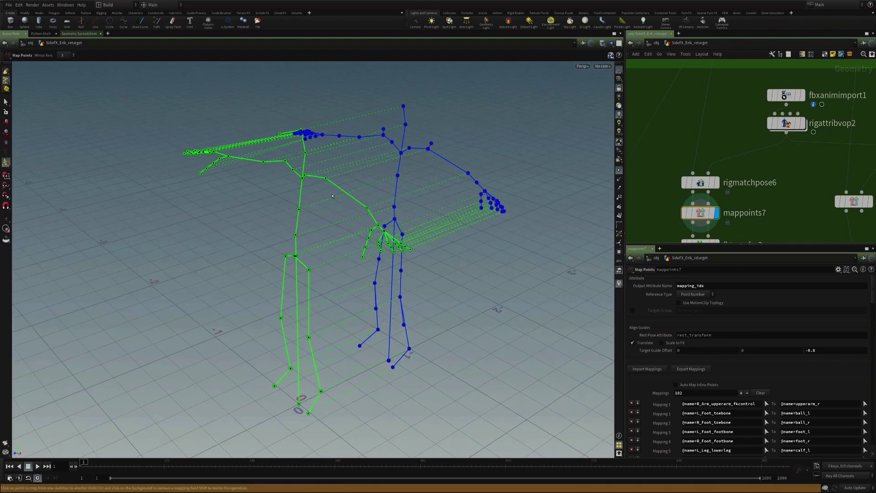
pyautogui.moveTo(657, 221); pyautogui.dragTo(652, 151, button='middle')
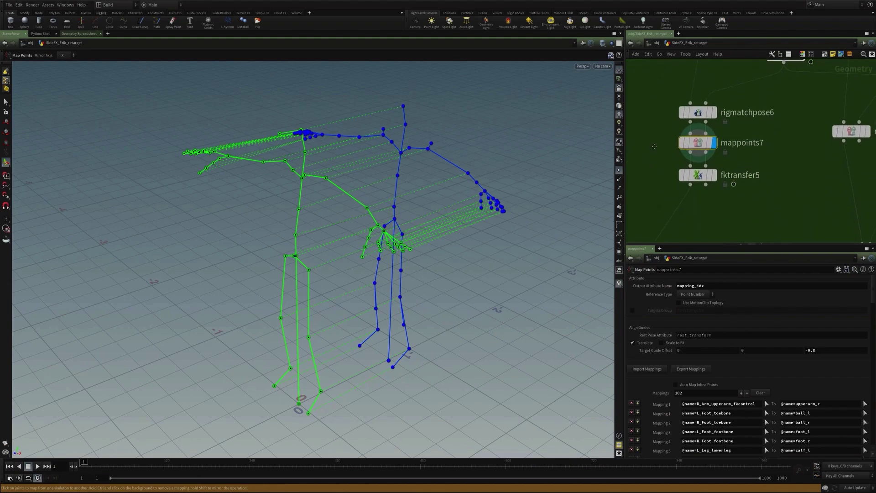
# Display the fktransfer5 node and inspect its mapping_idx attribute and its Translate and Rotate components.
pyautogui.click(690, 167)
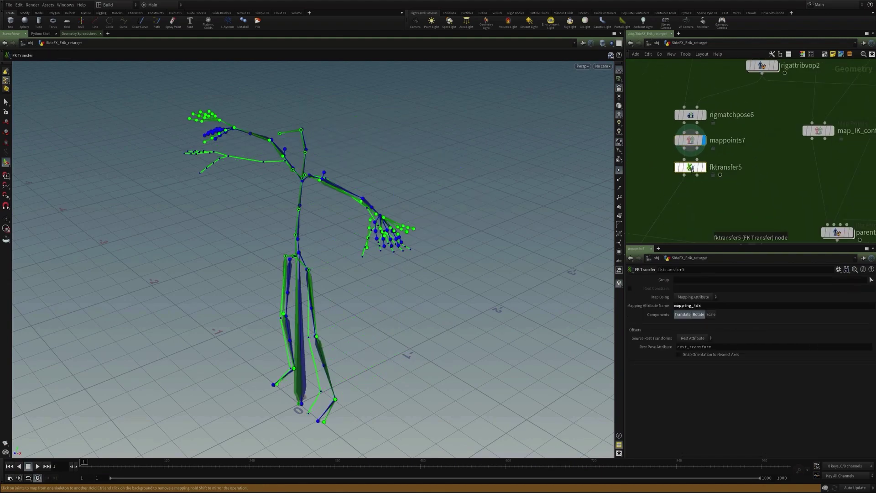
pyautogui.click(703, 167)
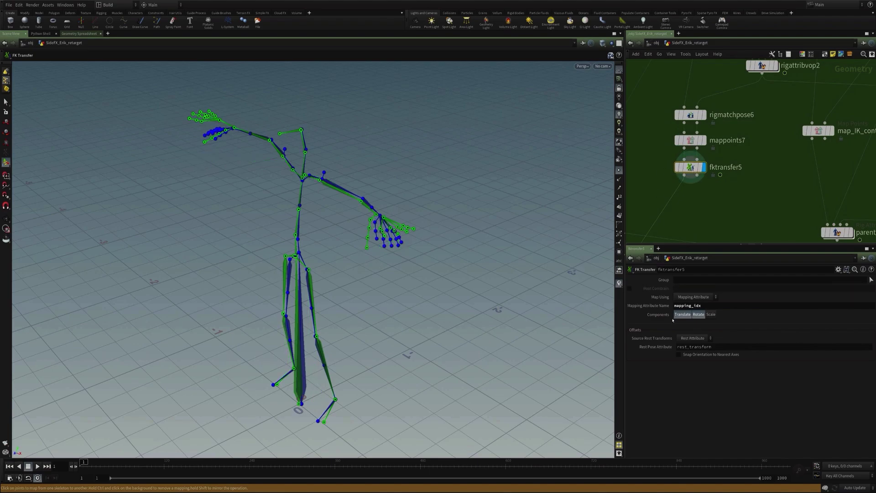
pyautogui.click(698, 314)
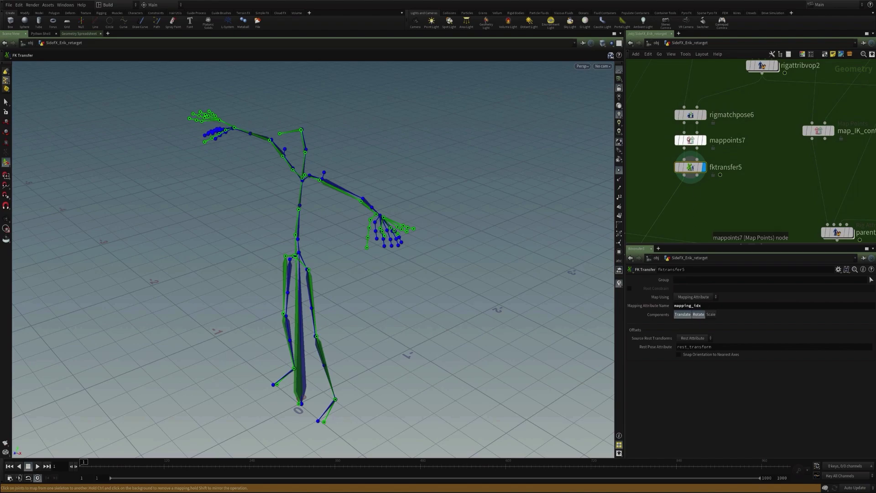
# Display the mappoints7 mapping once more, return to fktransfer5 and view its transferred skeleton from the front.
pyautogui.click(690, 141)
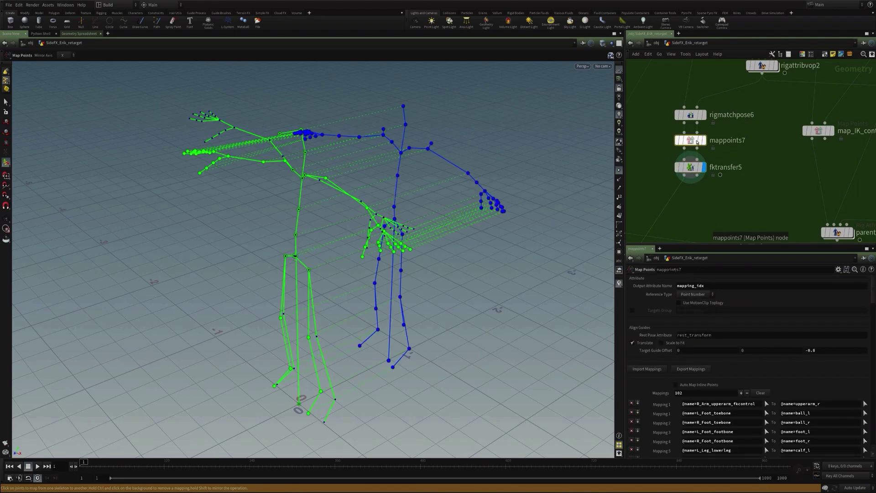
pyautogui.click(690, 168)
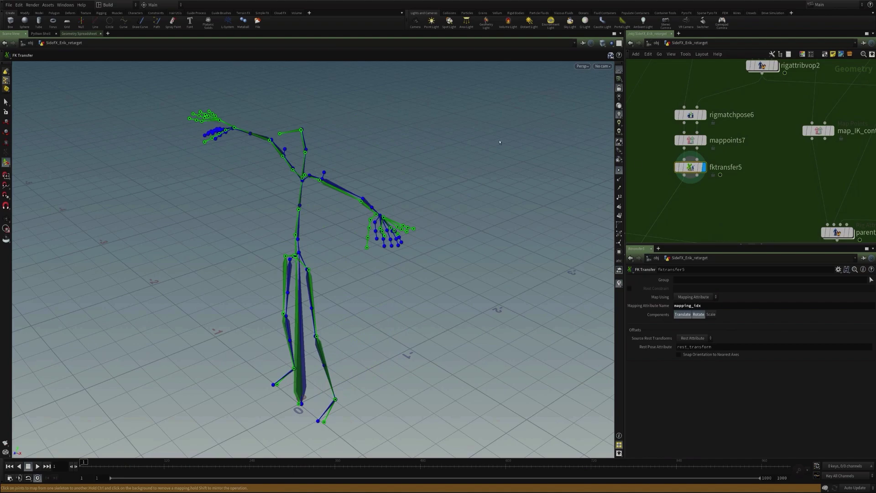
pyautogui.keyDown('alt'); pyautogui.moveTo(305, 241); pyautogui.dragTo(381, 218); pyautogui.keyUp('alt')
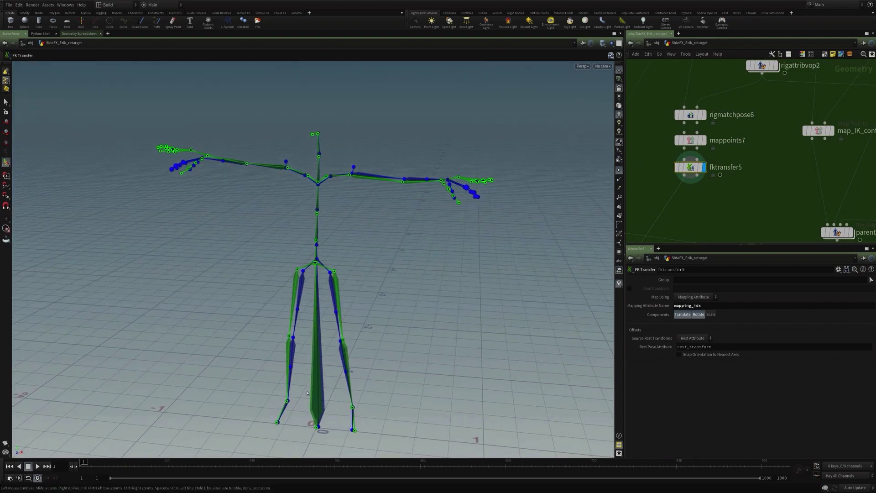
# Scrub the animation to frame 73 to examine how the FK controls follow the source skeleton, and return to frame 1.
pyautogui.moveTo(84, 462); pyautogui.dragTo(131, 463)
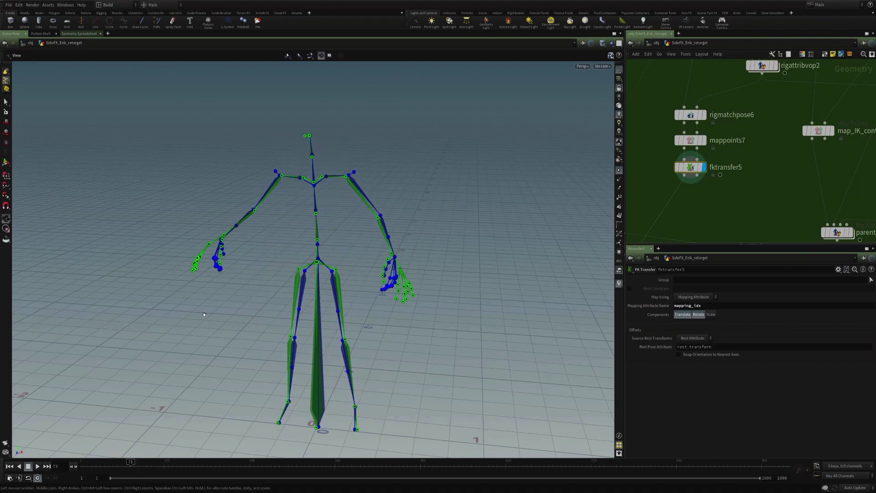
pyautogui.moveTo(203, 313); pyautogui.dragTo(249, 256)
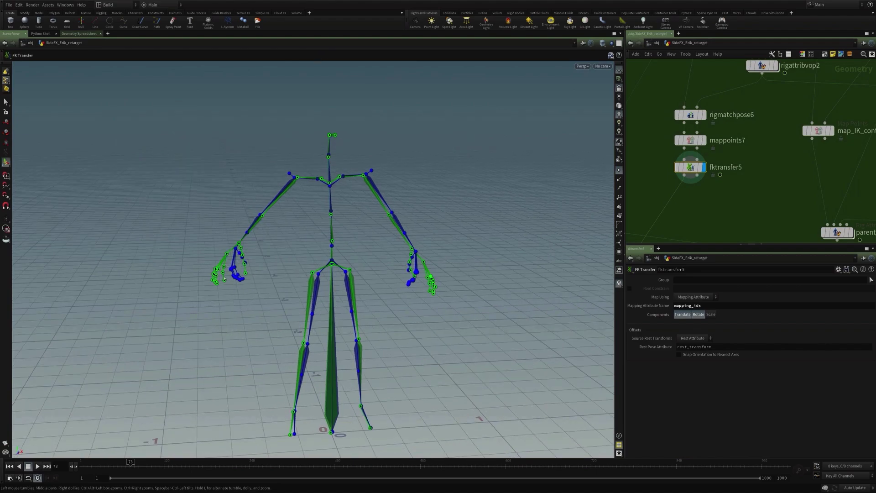
pyautogui.press('Escape')
pyautogui.moveTo(313, 375); pyautogui.dragTo(248, 340)
pyautogui.press('Return')
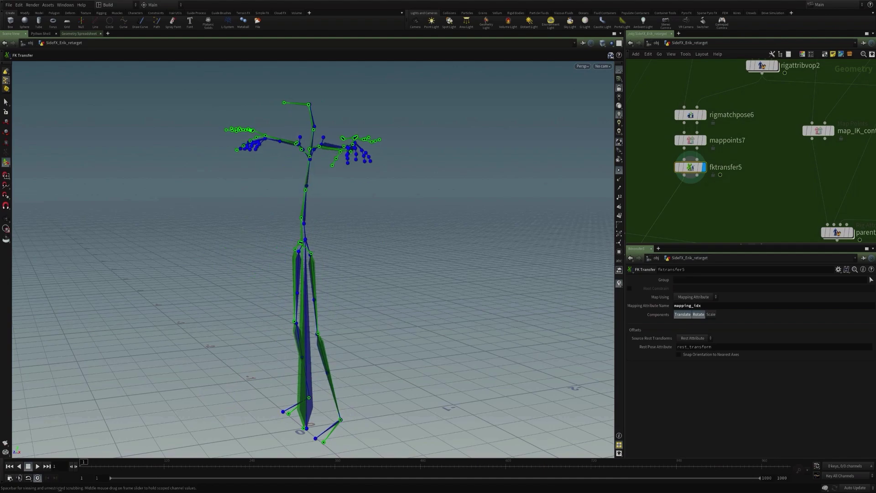
# Display the red FK_ null in the network and examine the rest skeleton of the FK controls.
pyautogui.keyDown('alt'); pyautogui.moveTo(315, 264); pyautogui.dragTo(337, 250); pyautogui.keyUp('alt')
pyautogui.scroll(-3, 707, 222)
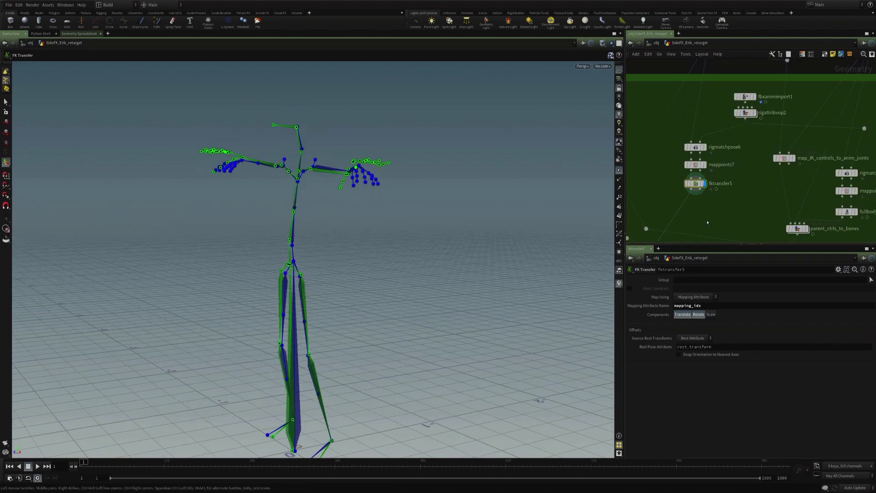
pyautogui.moveTo(707, 222); pyautogui.dragTo(764, 122, button='middle')
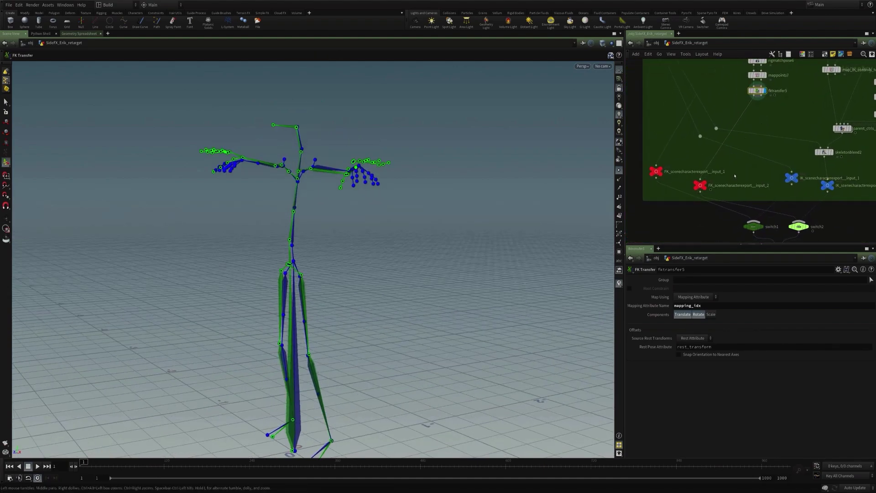
pyautogui.moveTo(734, 176); pyautogui.dragTo(713, 221, button='middle')
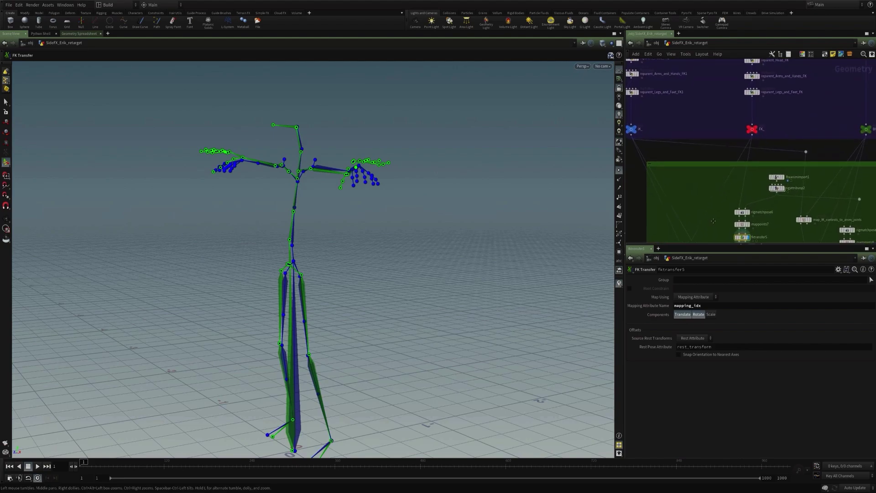
pyautogui.click(755, 129)
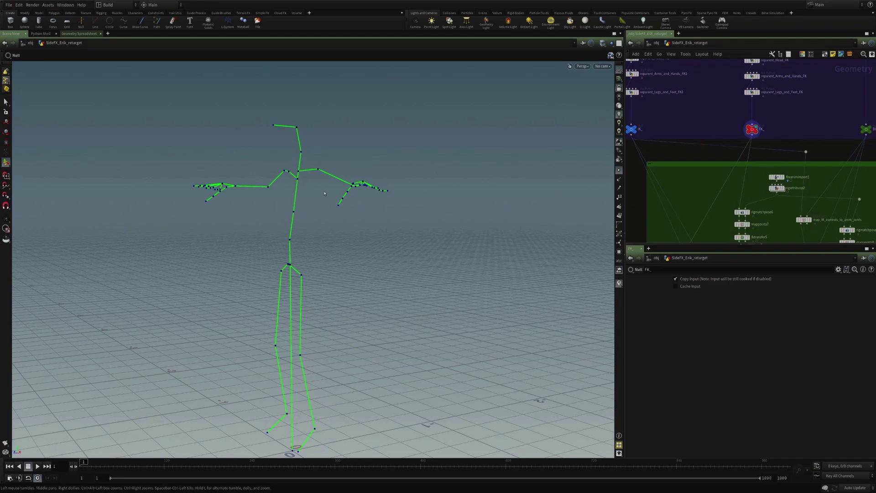
pyautogui.moveTo(375, 247); pyautogui.dragTo(334, 252)
# Compare the outputs of FK_scenecharacterexport__input_1, fktransfer5 and FK_scenecharacterexport__input_2 by displaying each node in turn.
pyautogui.moveTo(684, 198); pyautogui.dragTo(697, 109, button='middle')
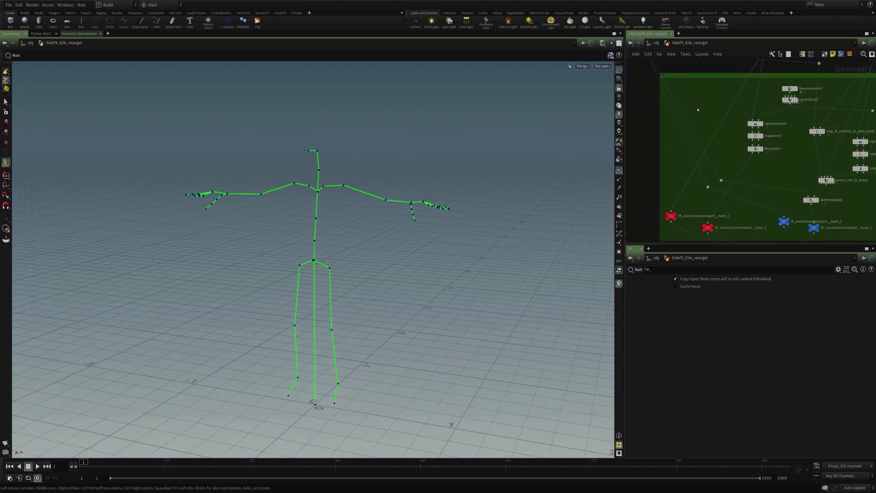
pyautogui.click(671, 216)
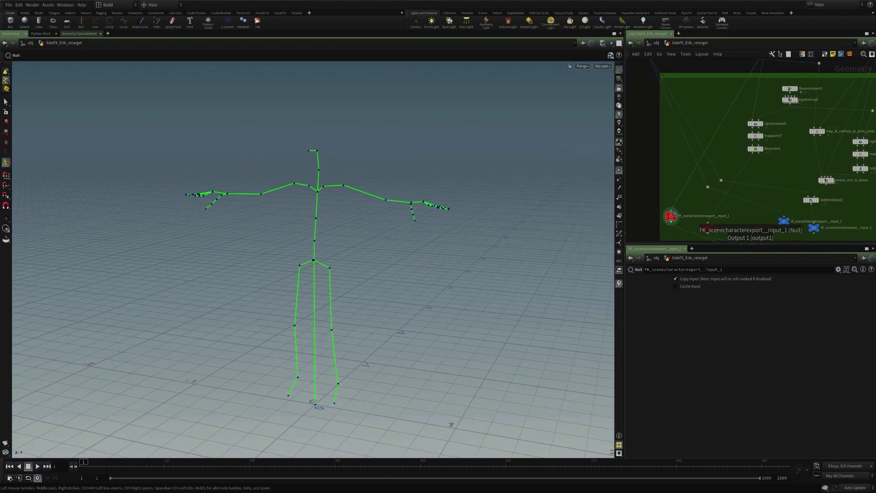
pyautogui.click(761, 149)
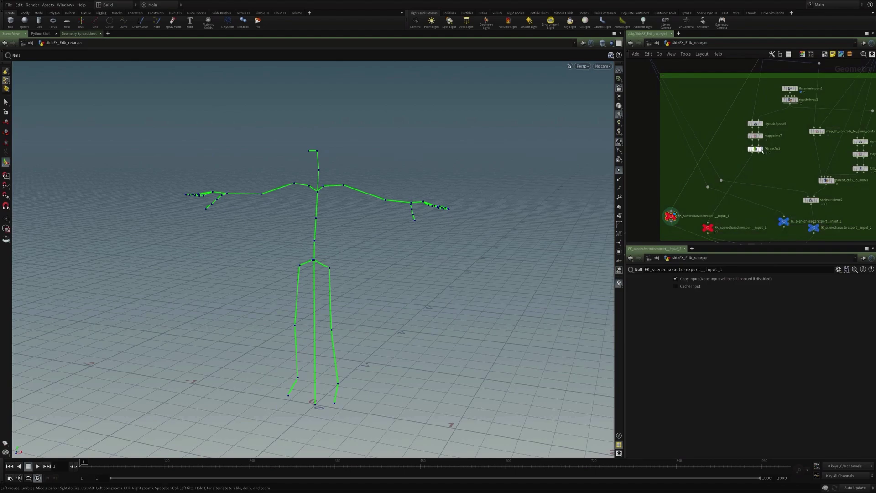
pyautogui.click(755, 149)
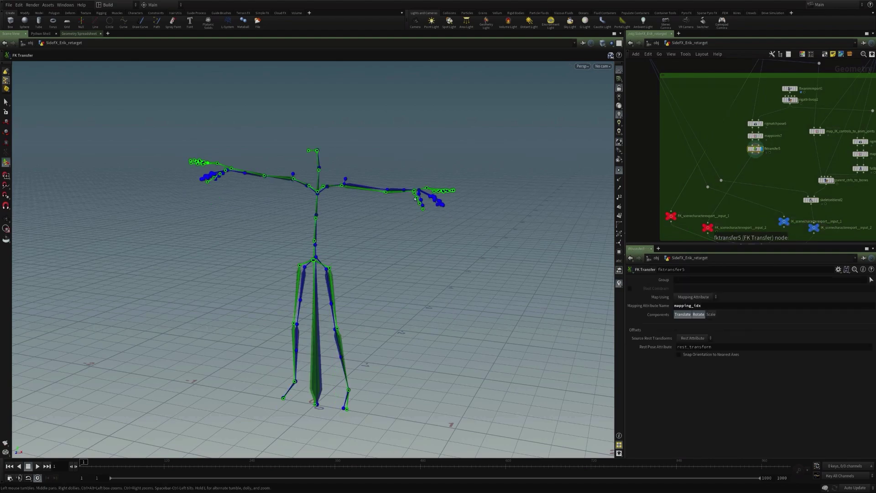
pyautogui.click(711, 227)
# Inspect the Select Input parameter and input lists of switch2 and switch1 below the FK and IK export nulls.
pyautogui.moveTo(688, 215); pyautogui.dragTo(670, 113, button='middle')
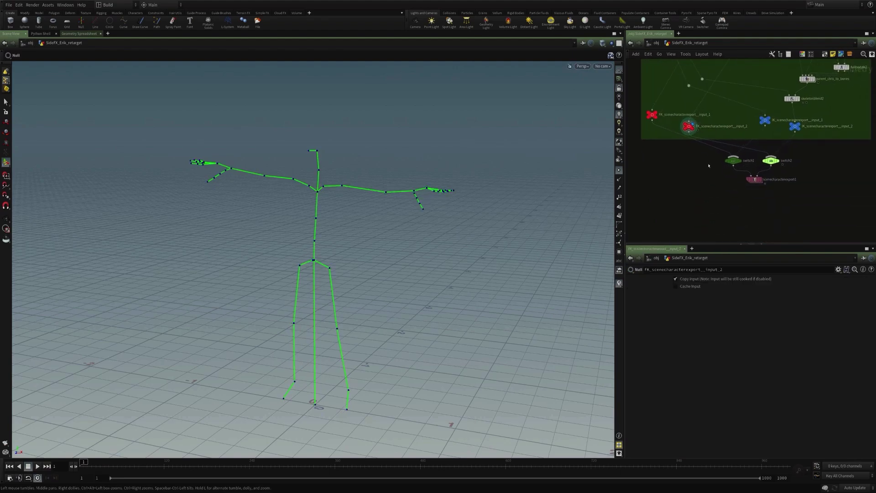
pyautogui.moveTo(707, 166); pyautogui.dragTo(691, 171, button='middle')
pyautogui.moveTo(688, 156); pyautogui.dragTo(768, 175)
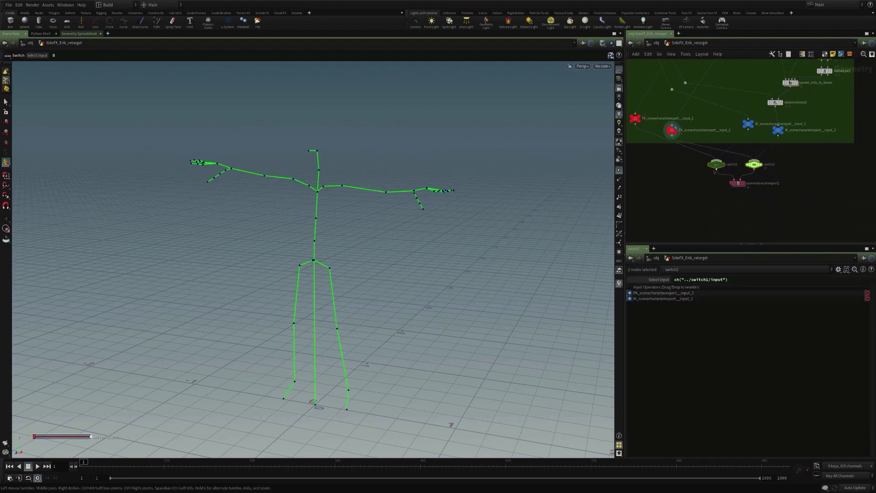
pyautogui.moveTo(703, 169); pyautogui.dragTo(706, 185, button='middle')
pyautogui.keyDown('ctrl'); pyautogui.click(720, 180); pyautogui.keyUp('ctrl')
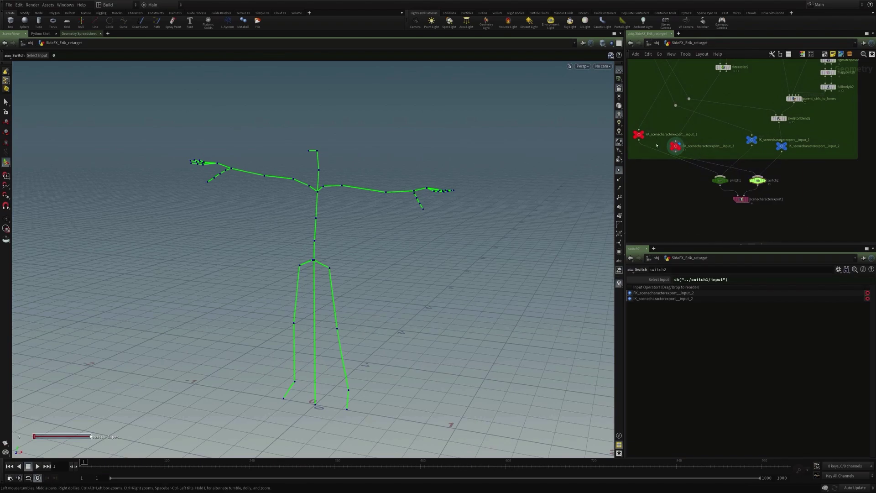
pyautogui.click(720, 180)
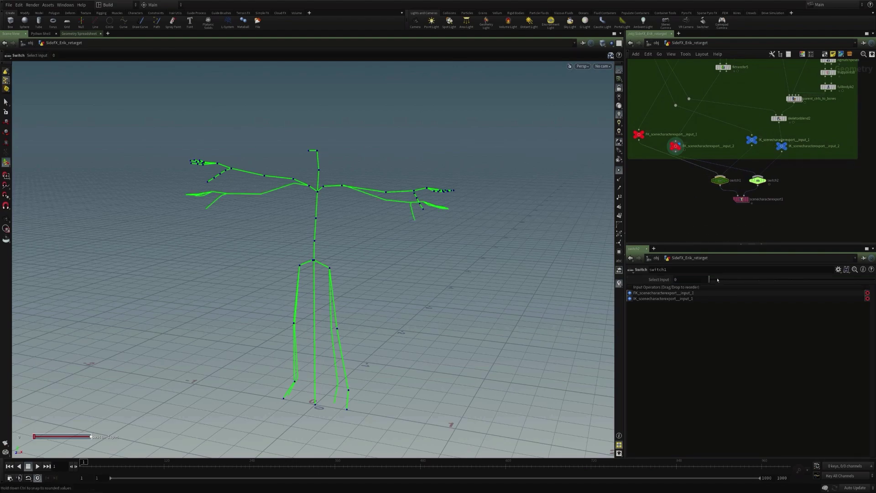
# Move scenecharacterexport1 below the FK nulls and wire FK_scenecharacterexport__input_1 and input_2 directly into its two inputs.
pyautogui.moveTo(741, 199); pyautogui.dragTo(682, 225)
pyautogui.click(680, 221)
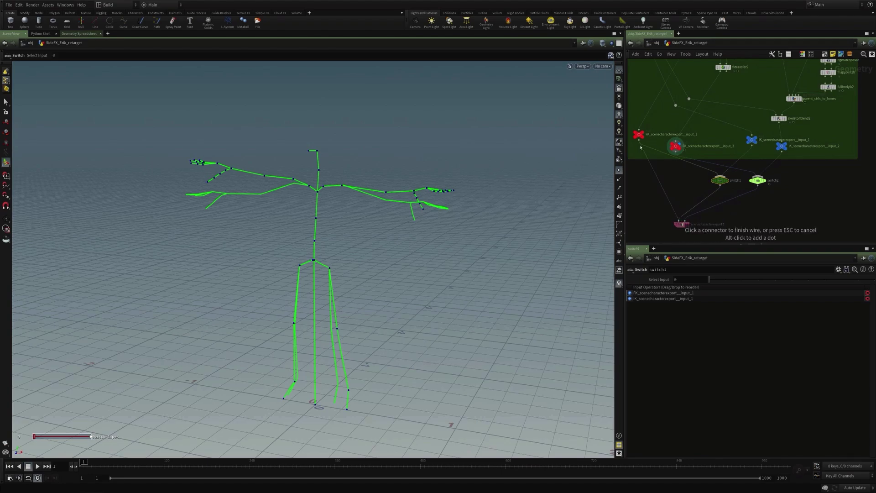
pyautogui.click(640, 144)
pyautogui.click(676, 153)
pyautogui.click(684, 221)
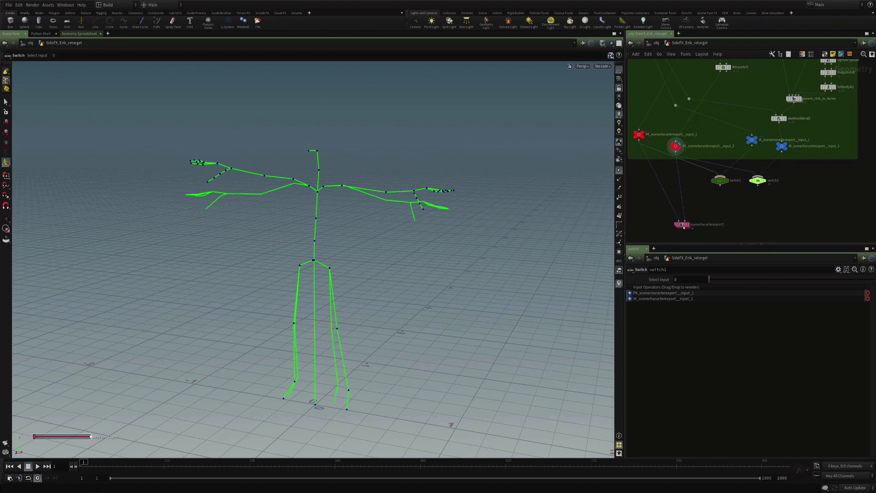
# Display scenecharacterexport1 and check the path that its OBJ Subnet expression evaluates to.
pyautogui.moveTo(683, 226); pyautogui.dragTo(663, 210)
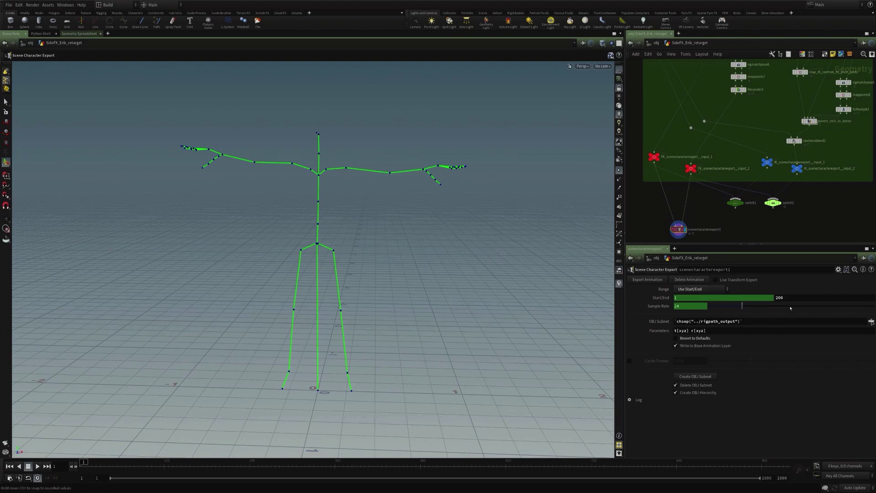
pyautogui.click(658, 322)
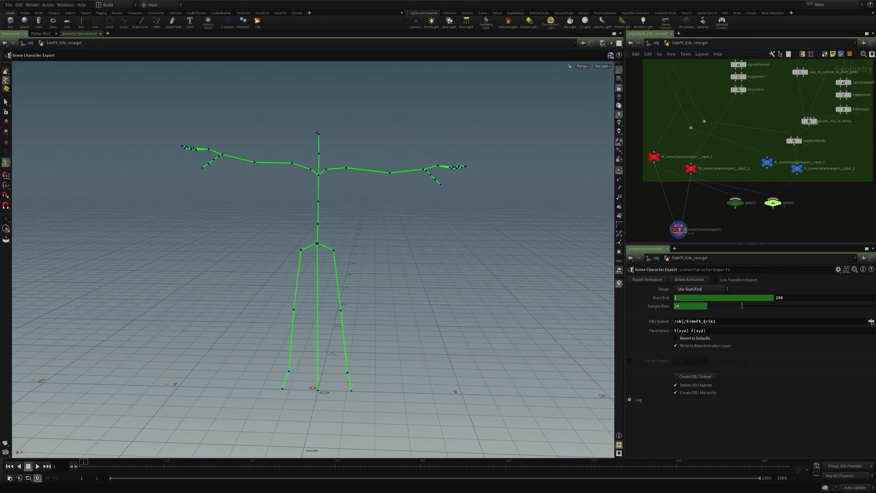
pyautogui.click(658, 321)
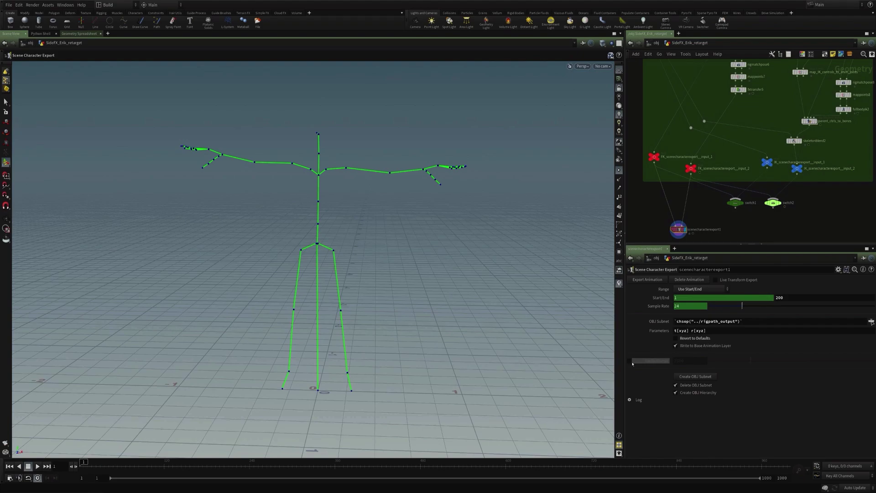
# At the object level, hide SideFX_Erik, show SideFX_Erik1 and select it.
pyautogui.click(657, 43)
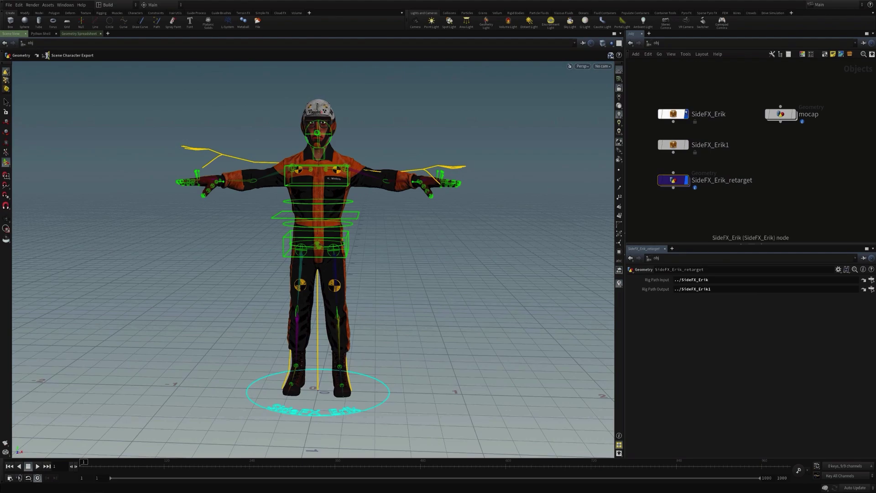
pyautogui.click(686, 114)
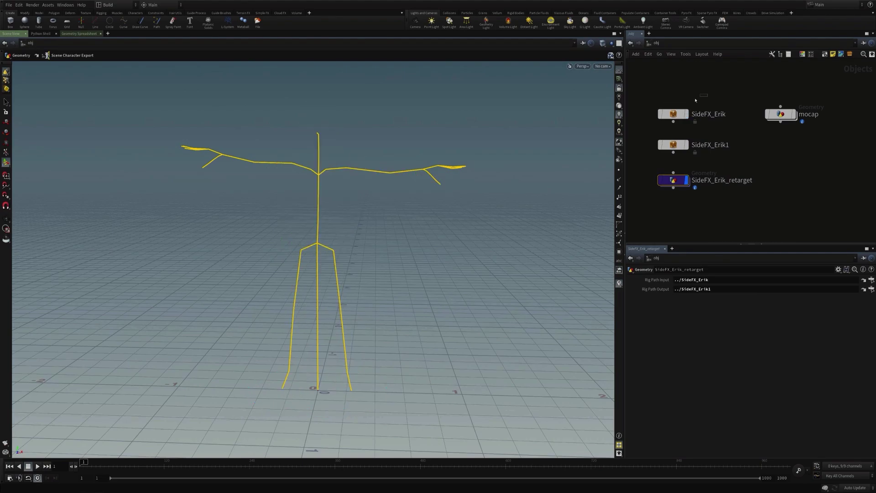
pyautogui.moveTo(707, 94); pyautogui.dragTo(658, 115)
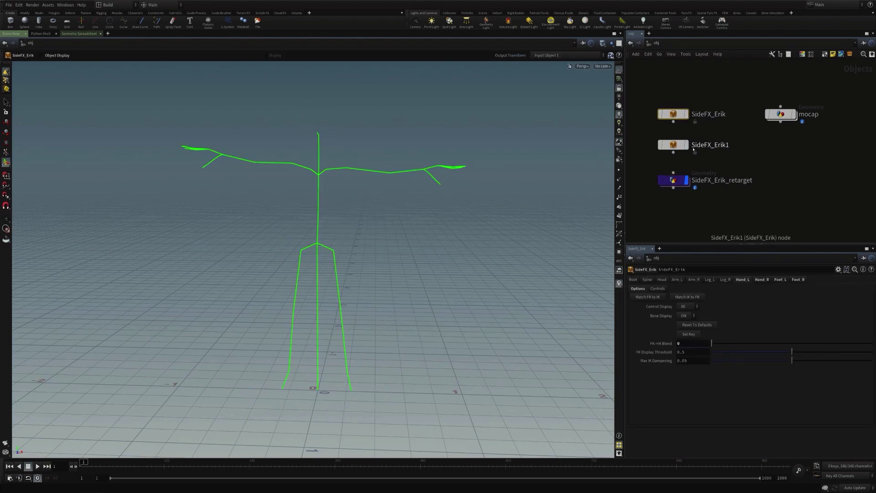
pyautogui.click(687, 146)
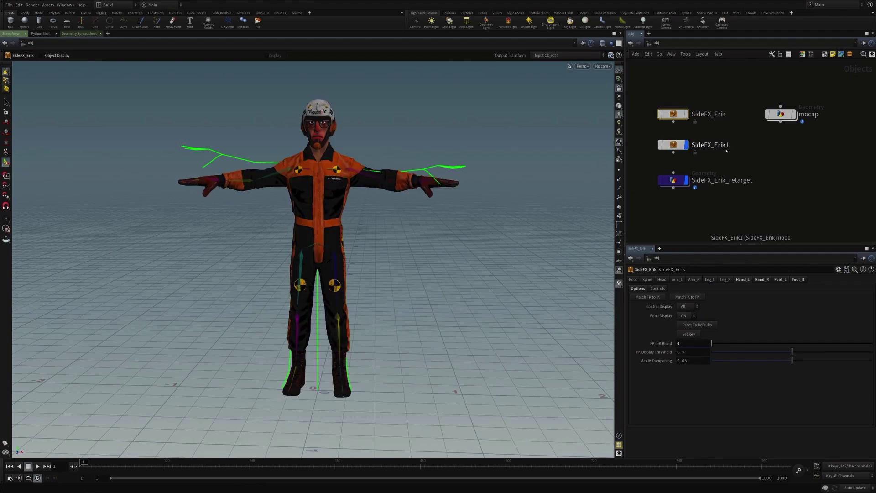
pyautogui.click(671, 145)
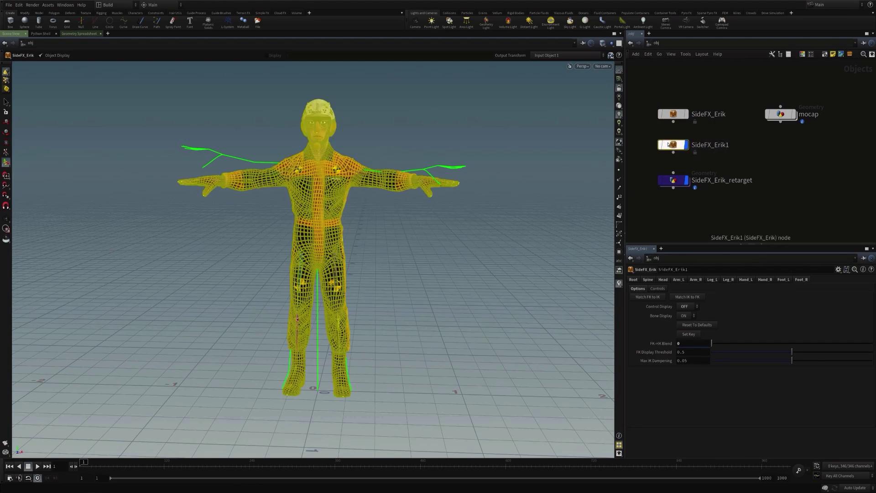
# Go back inside SideFX_Erik_retarget and set the viewport to ghost other objects.
pyautogui.doubleClick(673, 181)
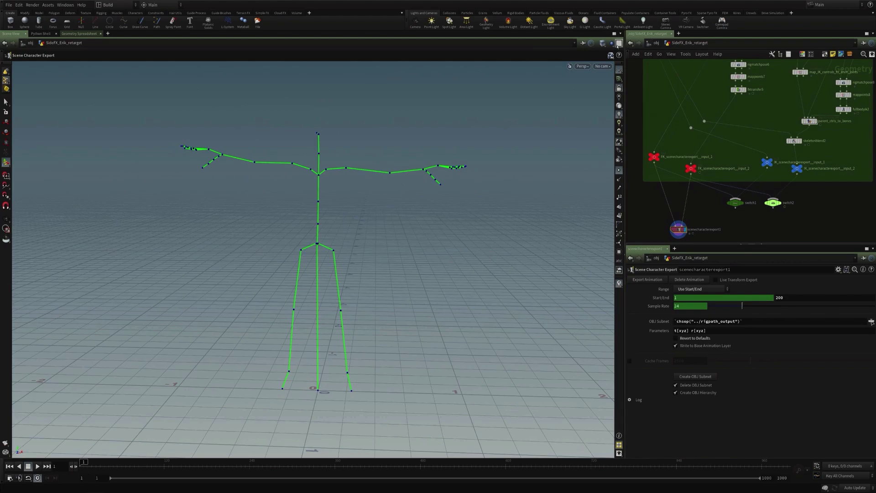
pyautogui.click(611, 44)
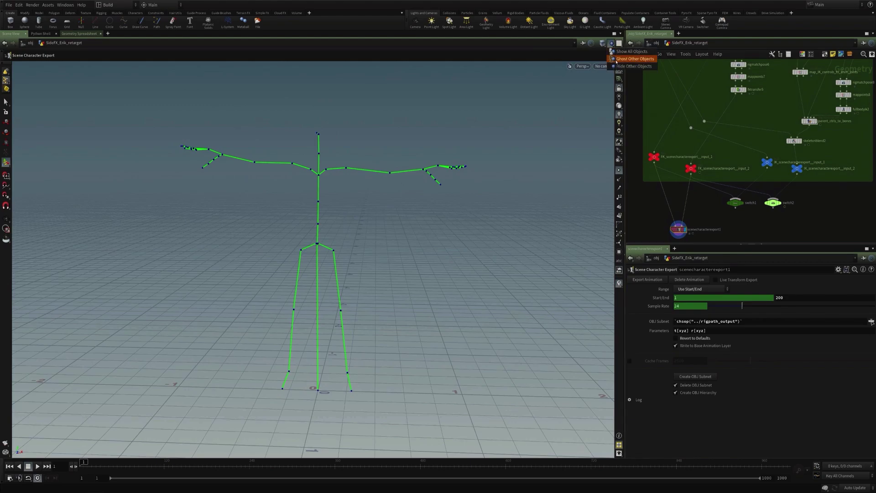
pyautogui.click(612, 59)
pyautogui.moveTo(383, 211); pyautogui.dragTo(335, 207)
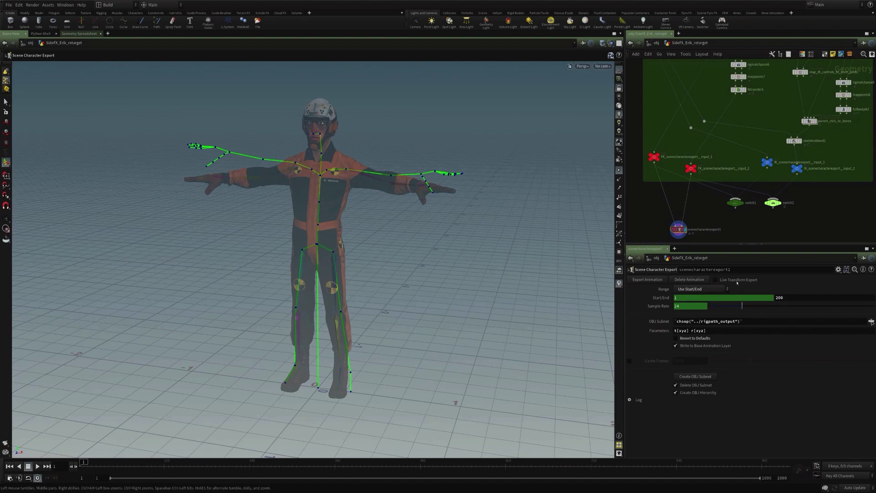
# Turn on Live Transform Export to preview the retargeted pose on the character, and turn it off again.
pyautogui.click(729, 281)
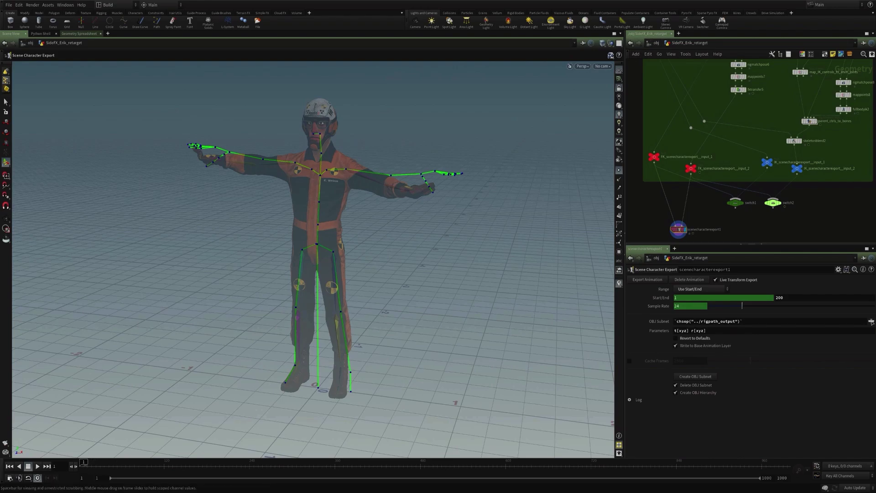
pyautogui.moveTo(83, 462)
pyautogui.mouseDown()
pyautogui.moveTo(212, 479)
pyautogui.moveTo(247, 470)
pyautogui.moveTo(75, 468)
pyautogui.mouseUp()
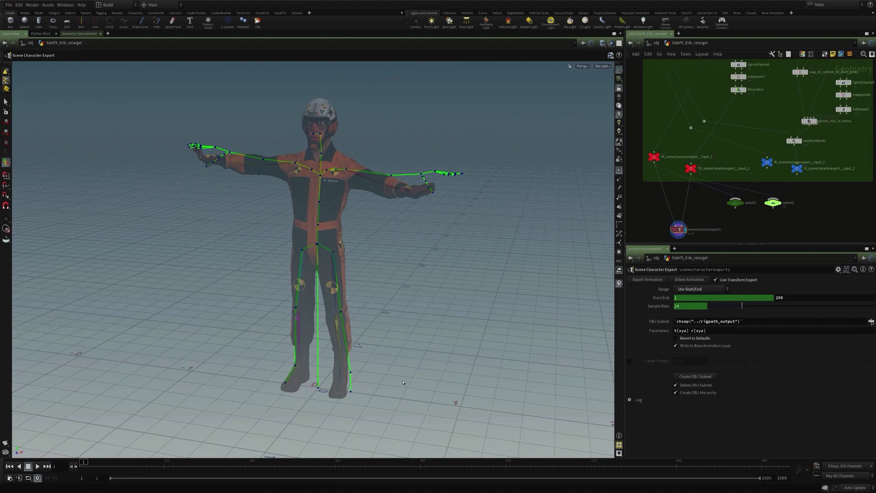
pyautogui.click(714, 280)
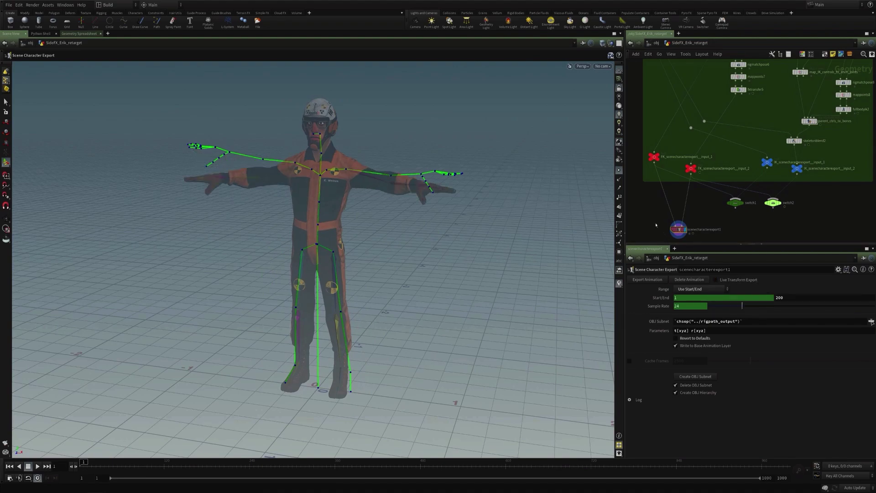
pyautogui.press('Escape')
pyautogui.moveTo(354, 251); pyautogui.dragTo(380, 246)
pyautogui.press('Return')
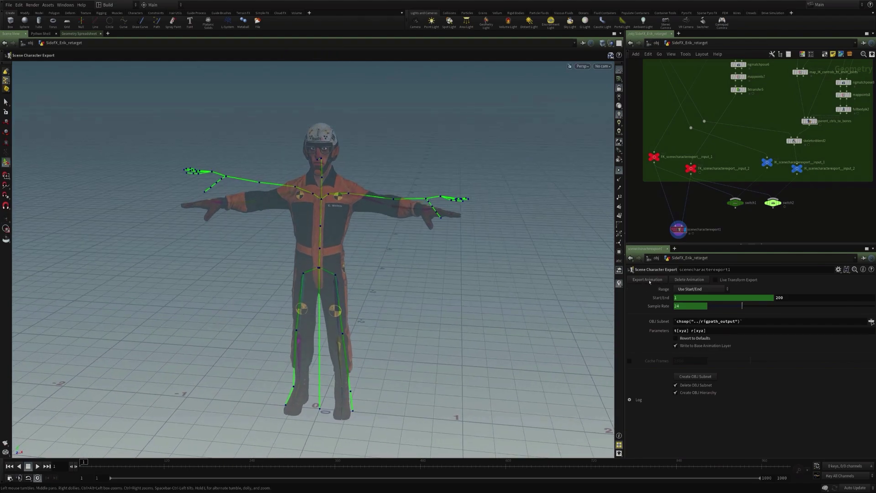
# Export the retargeted animation to SideFX_Erik1 with Scene Character Export and check the exported pose against the skeleton.
pyautogui.click(647, 280)
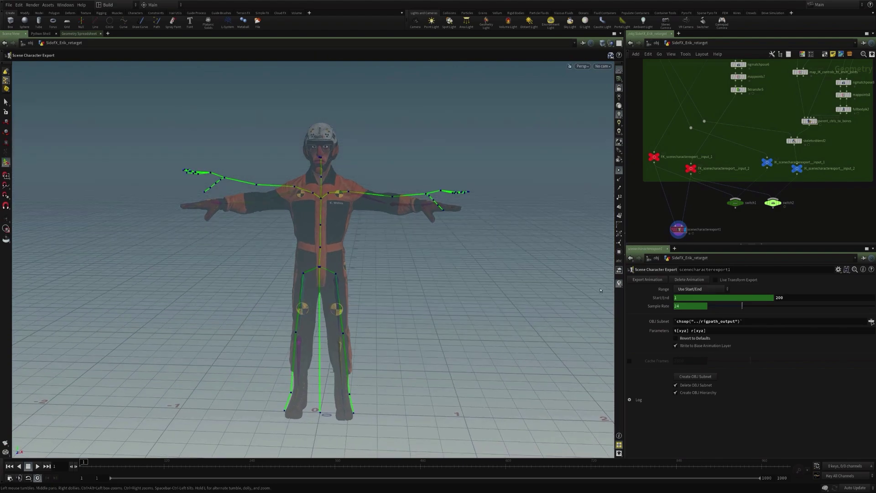
pyautogui.click(648, 279)
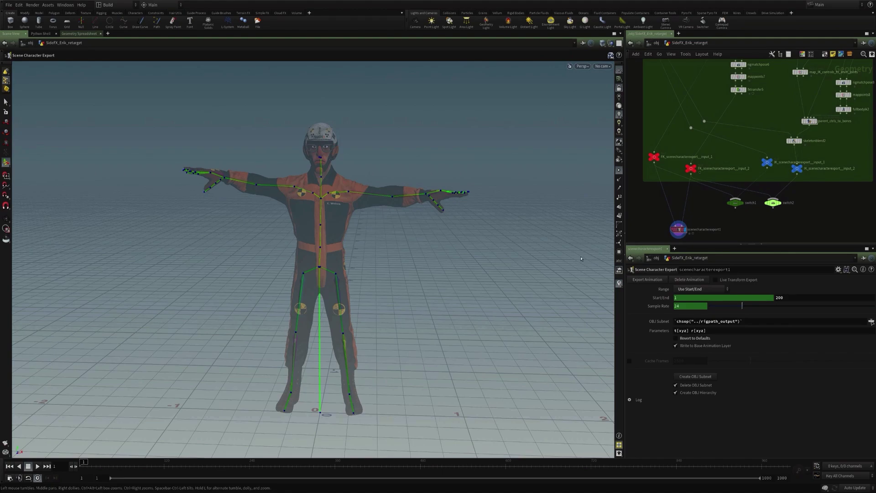
pyautogui.keyDown('alt'); pyautogui.moveTo(457, 250); pyautogui.dragTo(488, 262); pyautogui.keyUp('alt')
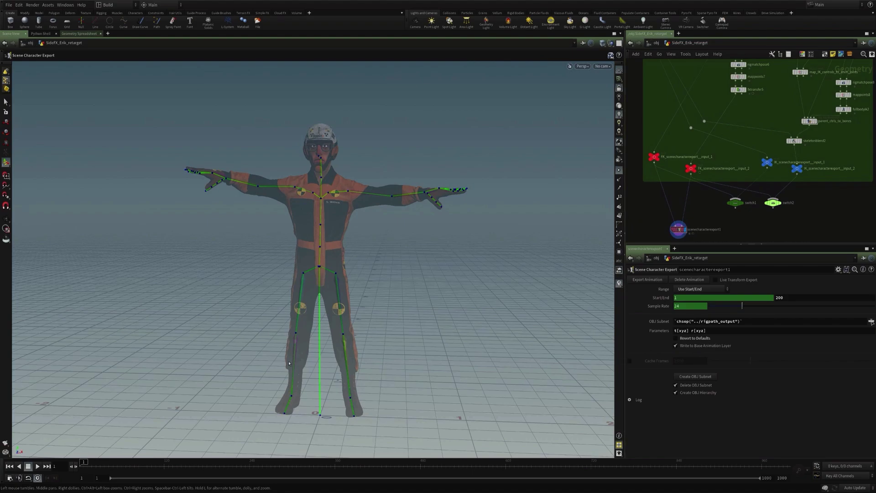
pyautogui.moveTo(83, 462)
pyautogui.mouseDown()
pyautogui.moveTo(177, 468)
pyautogui.moveTo(81, 466)
pyautogui.mouseUp()
pyautogui.keyDown('alt'); pyautogui.moveTo(365, 310); pyautogui.dragTo(335, 311); pyautogui.keyUp('alt')
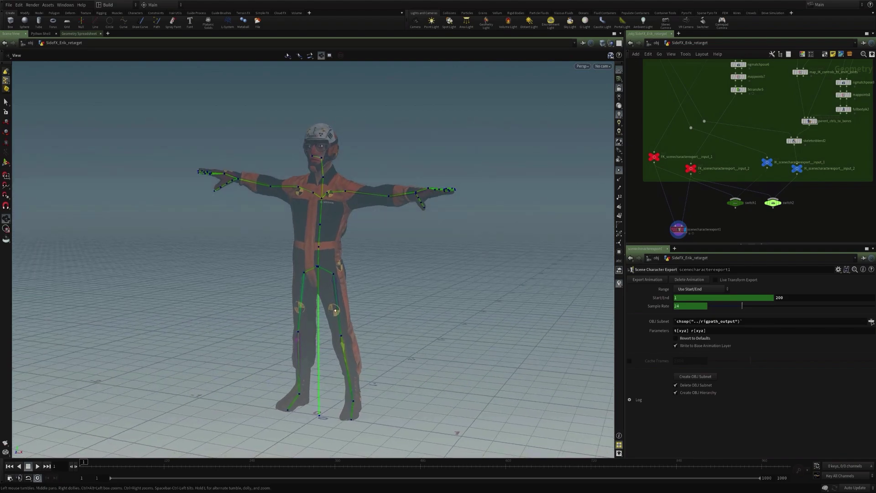
pyautogui.press('Return')
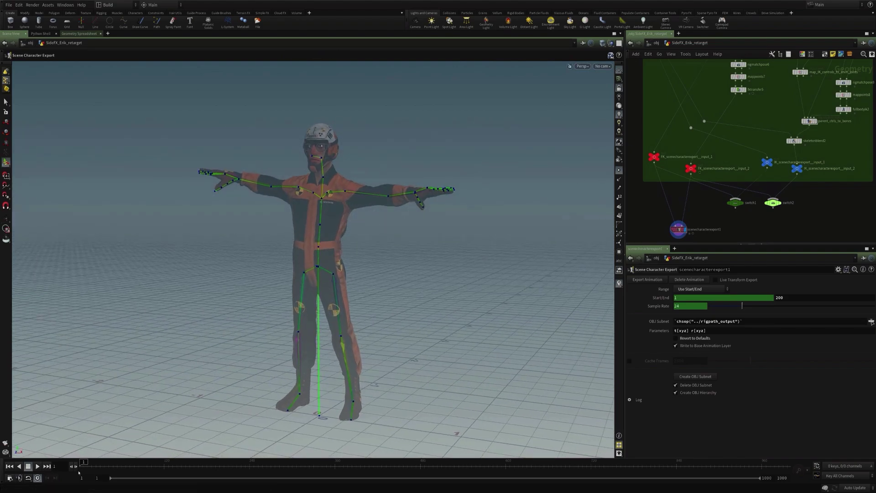
pyautogui.moveTo(83, 465)
pyautogui.mouseDown()
pyautogui.moveTo(130, 466)
pyautogui.moveTo(84, 464)
pyautogui.mouseUp()
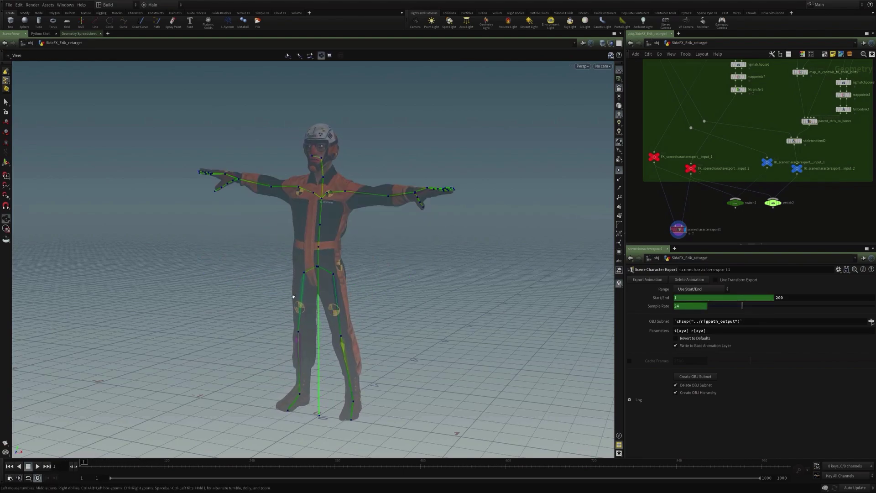
pyautogui.keyDown('alt'); pyautogui.moveTo(294, 296); pyautogui.dragTo(342, 297); pyautogui.keyUp('alt')
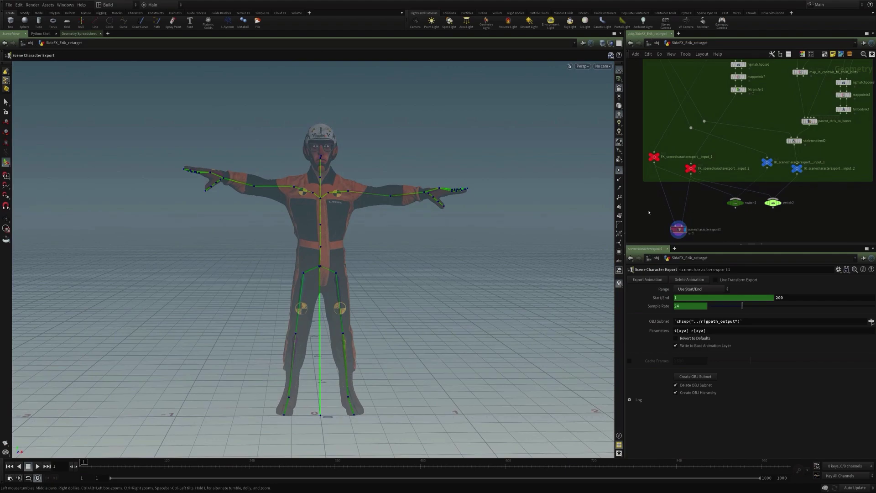
# At the object level, check the keyed spine and left leg controls of SideFX_Erik1 at frame 57 and back at frame 1.
pyautogui.press('u')
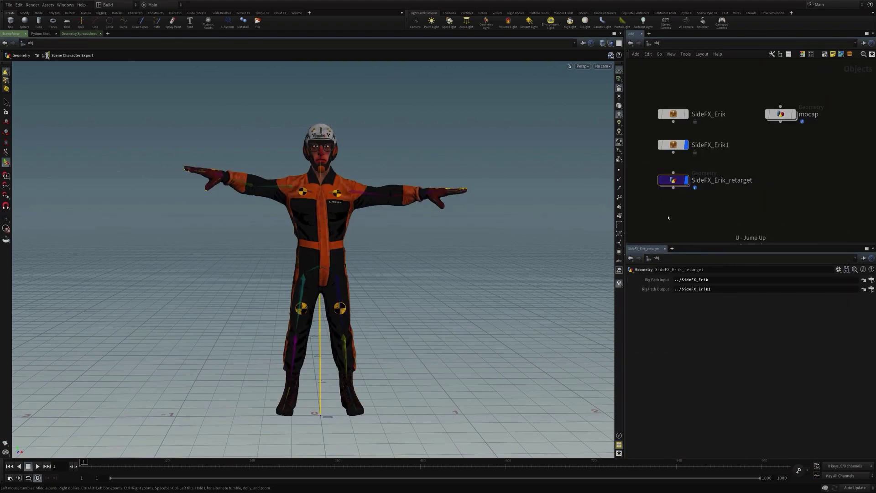
pyautogui.click(674, 145)
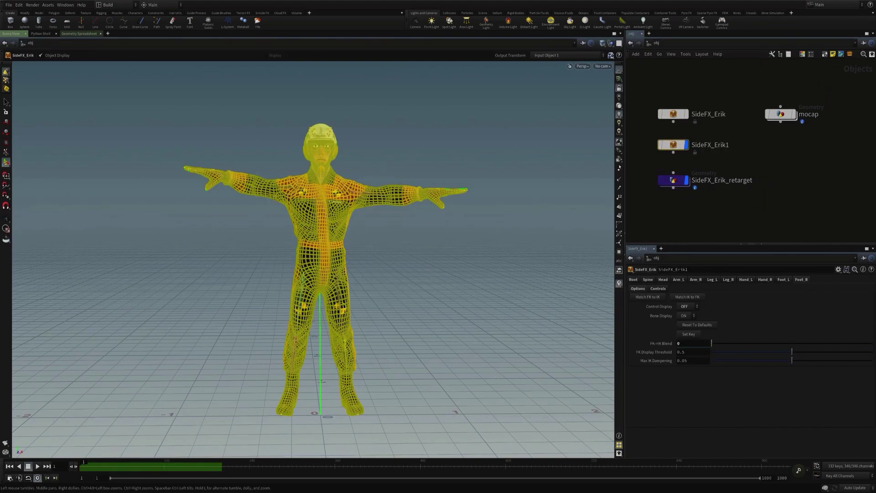
pyautogui.click(647, 279)
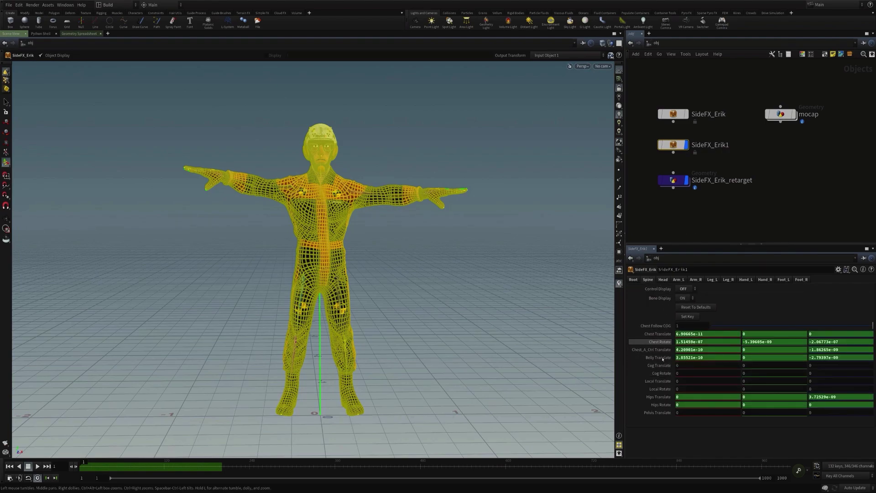
pyautogui.moveTo(84, 463); pyautogui.dragTo(119, 463)
pyautogui.click(809, 232)
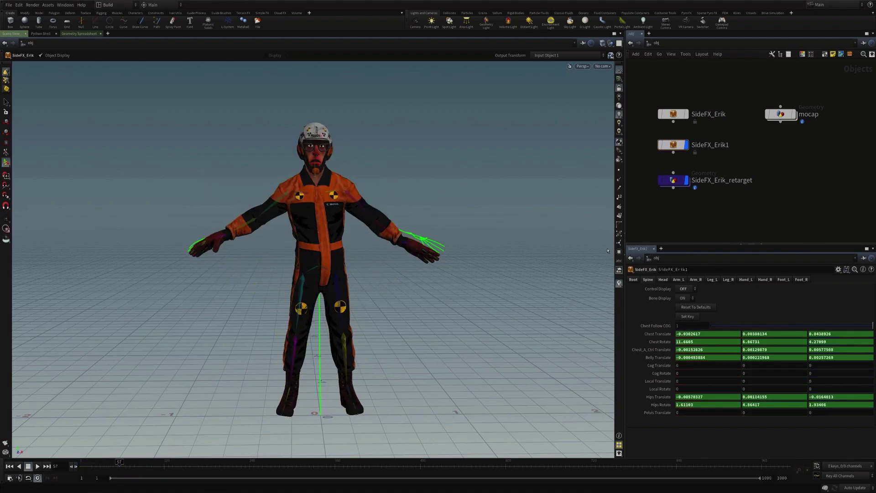
pyautogui.click(712, 279)
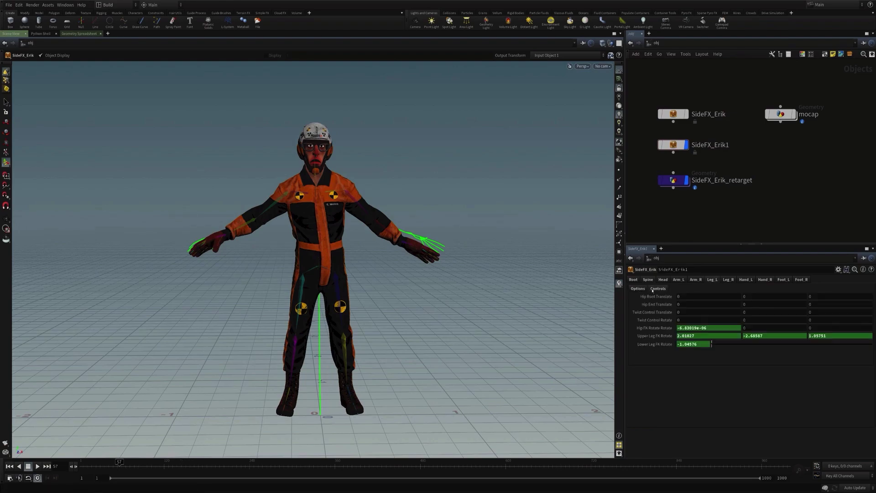
pyautogui.moveTo(160, 469); pyautogui.dragTo(84, 469)
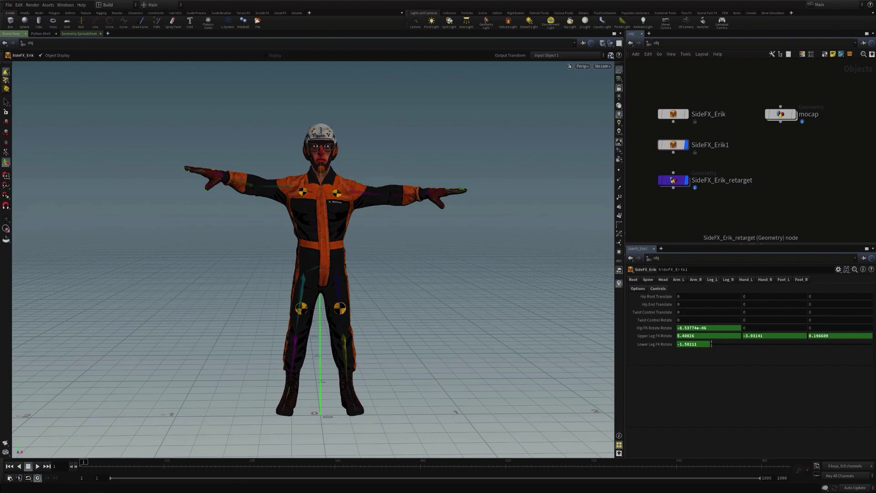
# Hide SideFX_Erik1 at the object level and go inside SideFX_Erik_retarget.
pyautogui.click(680, 114)
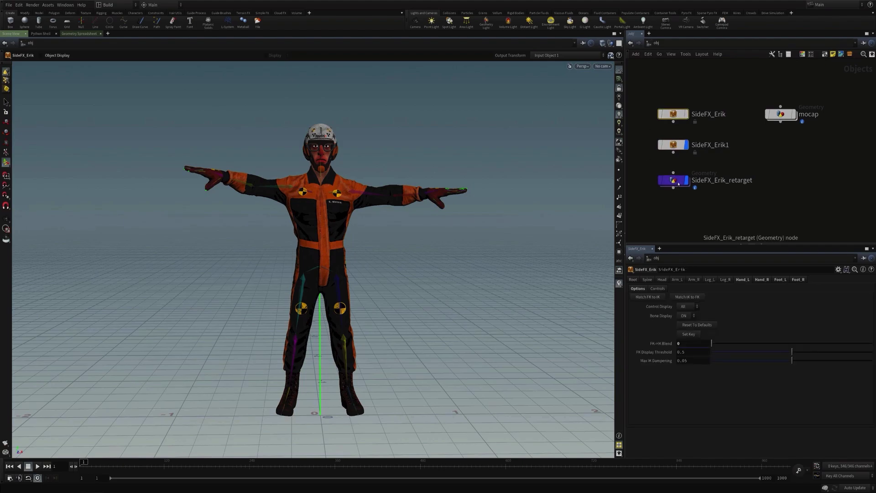
pyautogui.click(678, 184)
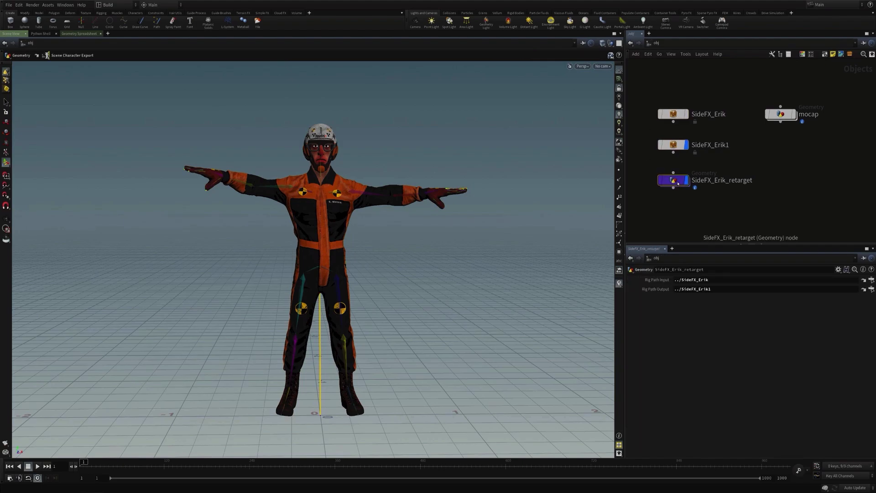
pyautogui.click(673, 145)
pyautogui.click(652, 169)
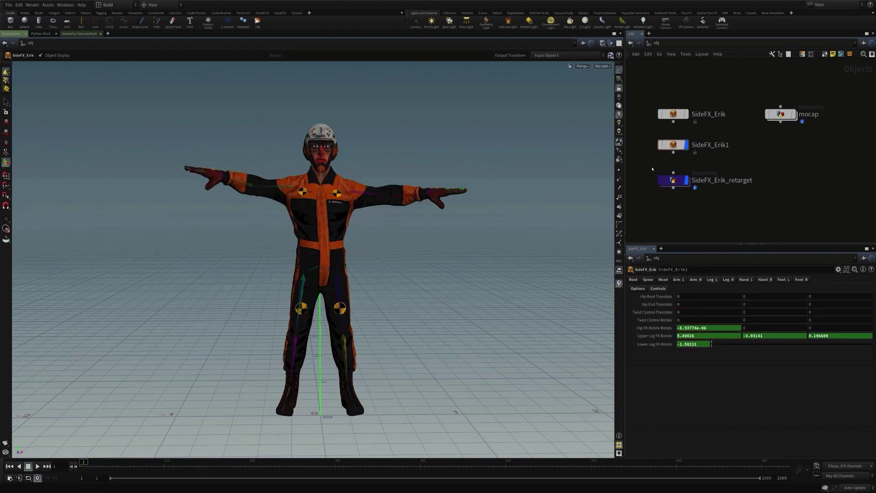
pyautogui.doubleClick(673, 180)
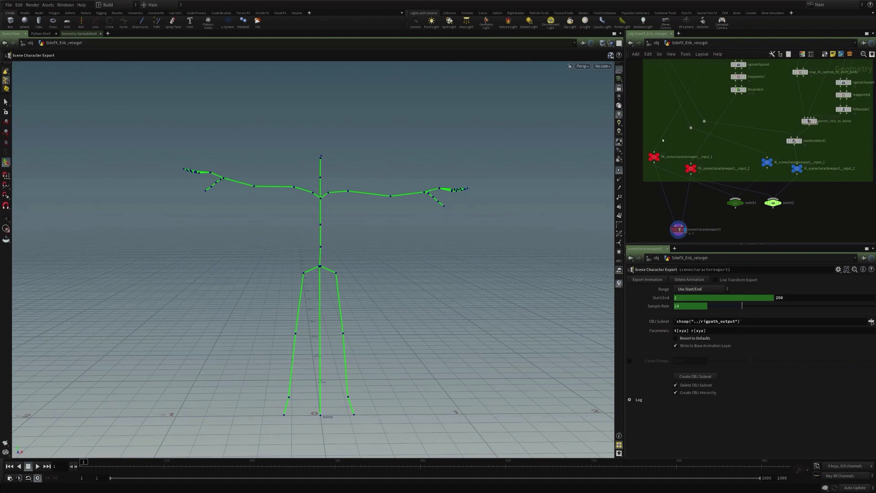
# Return to the object level, show SideFX_Erik1 with its exported animation cleared, and check its spine controls.
pyautogui.click(655, 42)
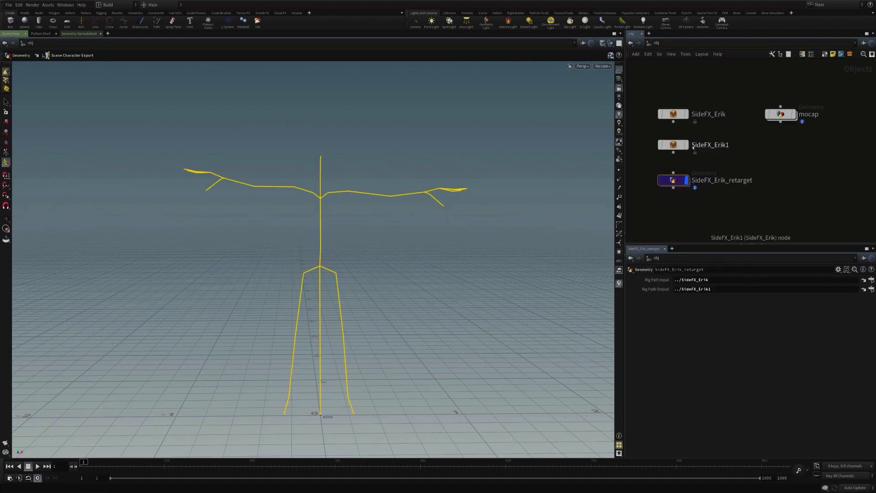
pyautogui.click(675, 149)
pyautogui.keyDown('alt'); pyautogui.moveTo(390, 214); pyautogui.dragTo(410, 220); pyautogui.keyUp('alt')
pyautogui.click(653, 209)
pyautogui.keyDown('alt'); pyautogui.moveTo(340, 232); pyautogui.dragTo(319, 235); pyautogui.keyUp('alt')
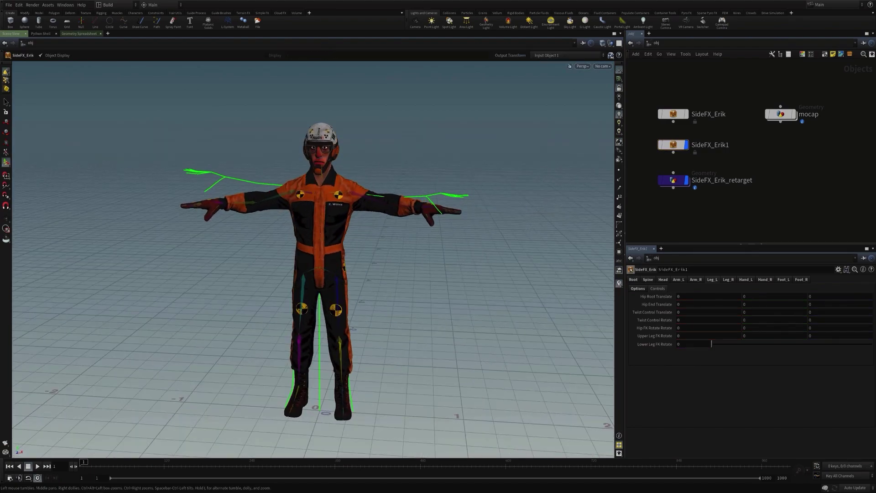
pyautogui.click(659, 279)
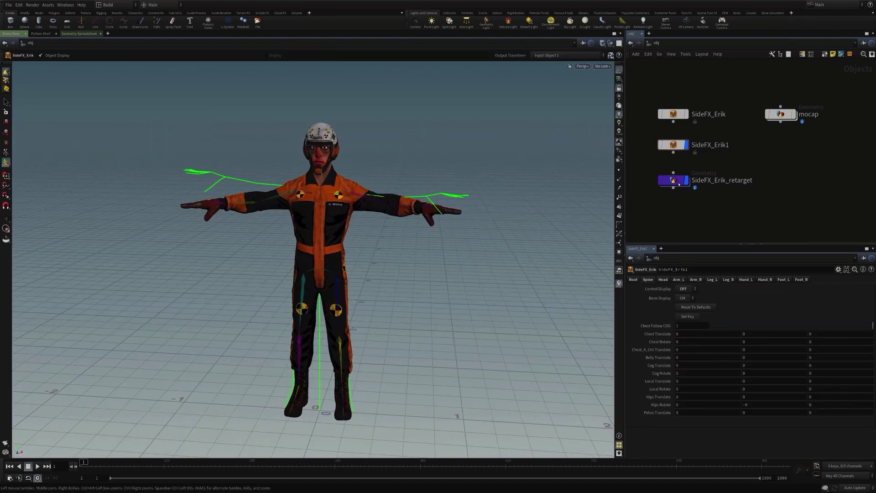
# Go back inside SideFX_Erik_retarget and move scenecharacterexport1 below the blue IK export nulls.
pyautogui.doubleClick(671, 187)
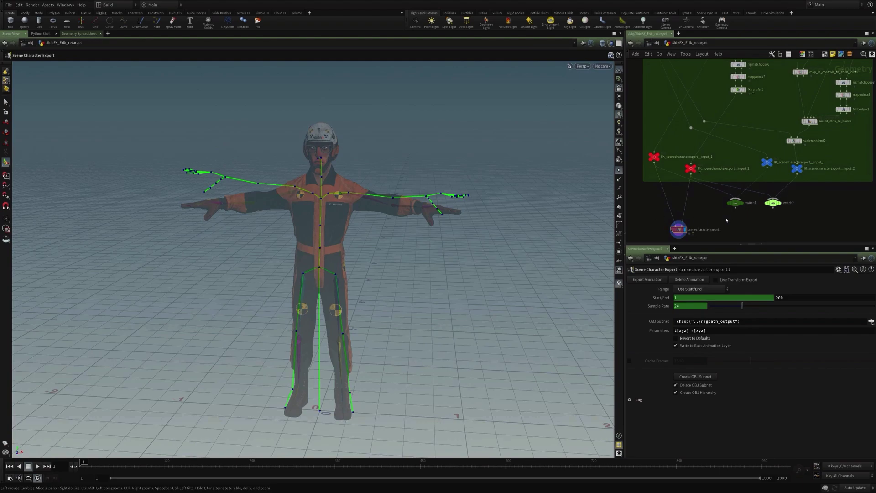
pyautogui.moveTo(726, 220); pyautogui.dragTo(720, 221, button='middle')
pyautogui.moveTo(340, 213); pyautogui.dragTo(358, 193)
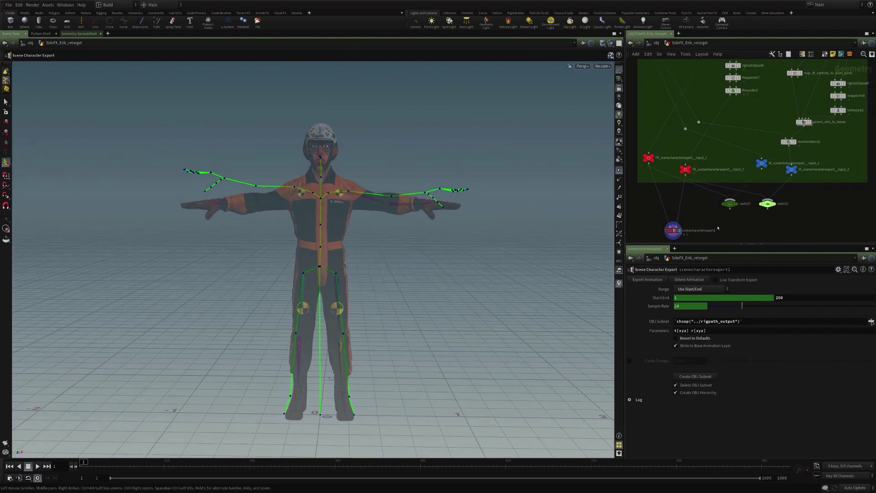
pyautogui.scroll(-2, 797, 218)
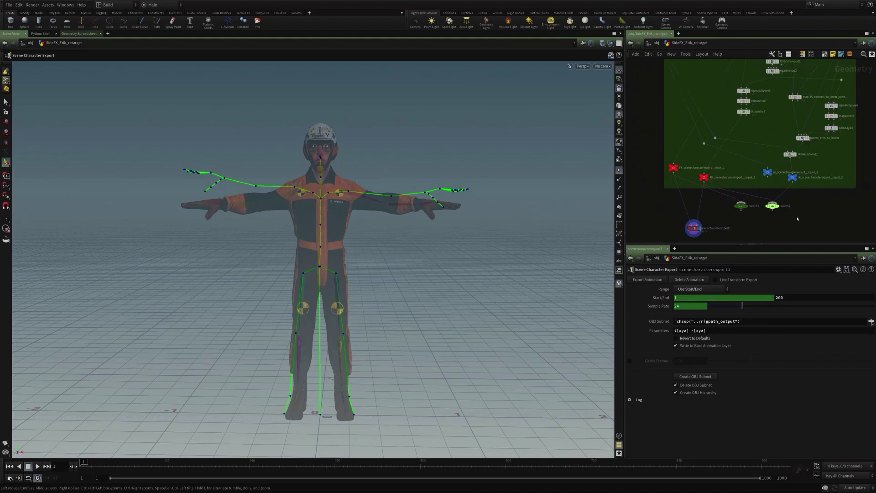
pyautogui.moveTo(785, 221); pyautogui.dragTo(772, 223, button='middle')
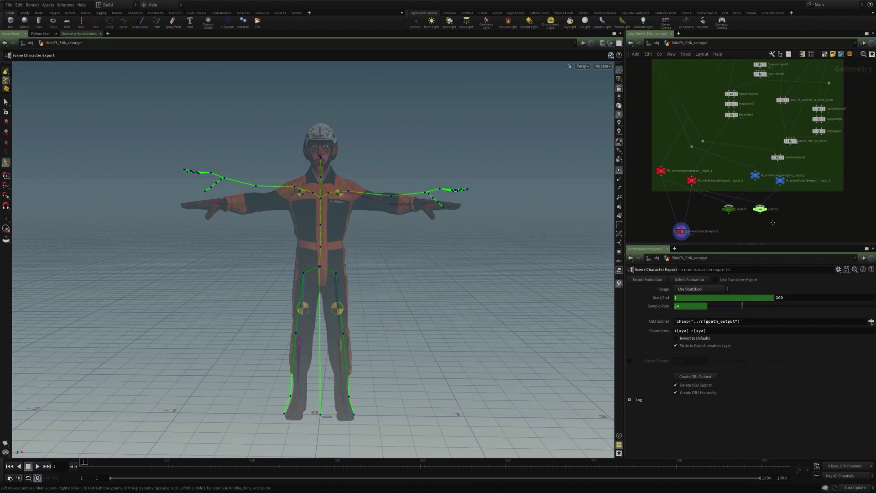
pyautogui.scroll(-2, 772, 224)
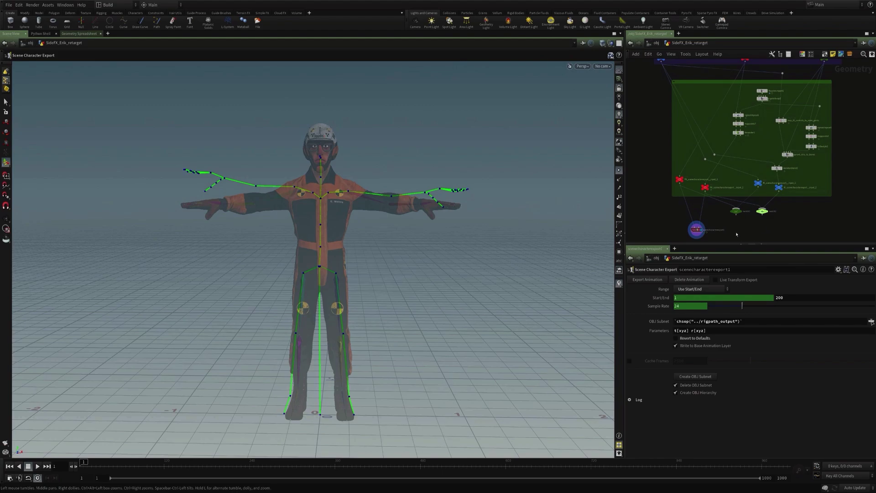
pyautogui.moveTo(729, 233); pyautogui.dragTo(722, 224, button='middle')
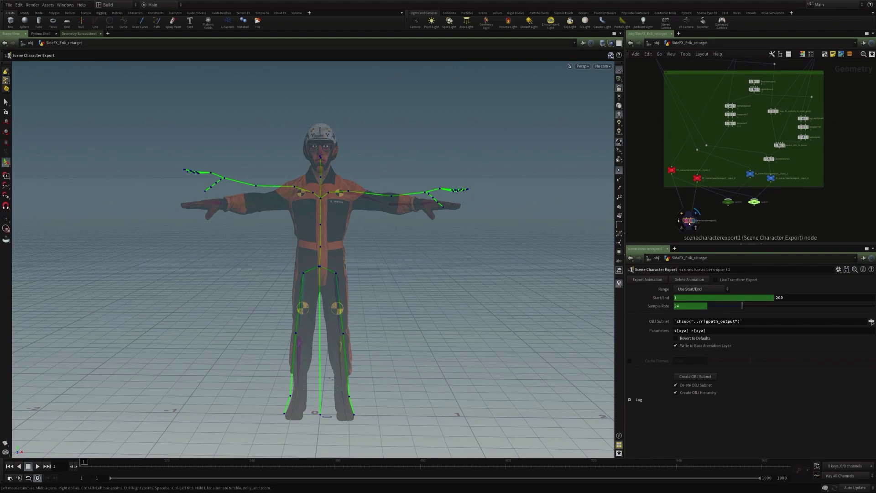
pyautogui.moveTo(689, 221); pyautogui.dragTo(796, 225)
# Rewire scenecharacterexport1 from the FK nulls to the two IK_scenecharacterexport input nulls.
pyautogui.click(794, 218)
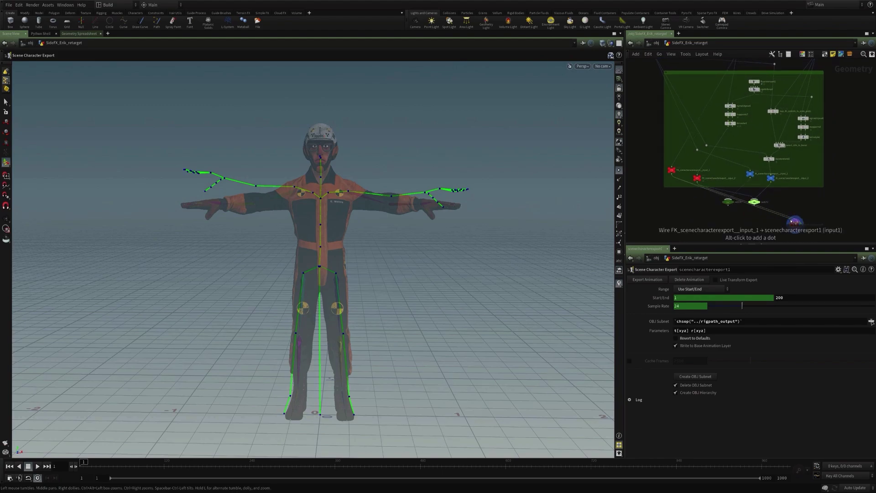
pyautogui.click(770, 183)
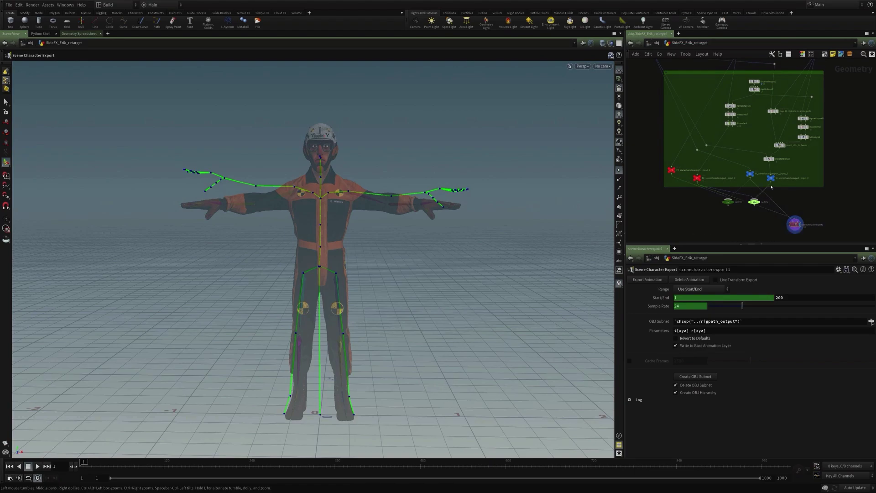
pyautogui.click(770, 183)
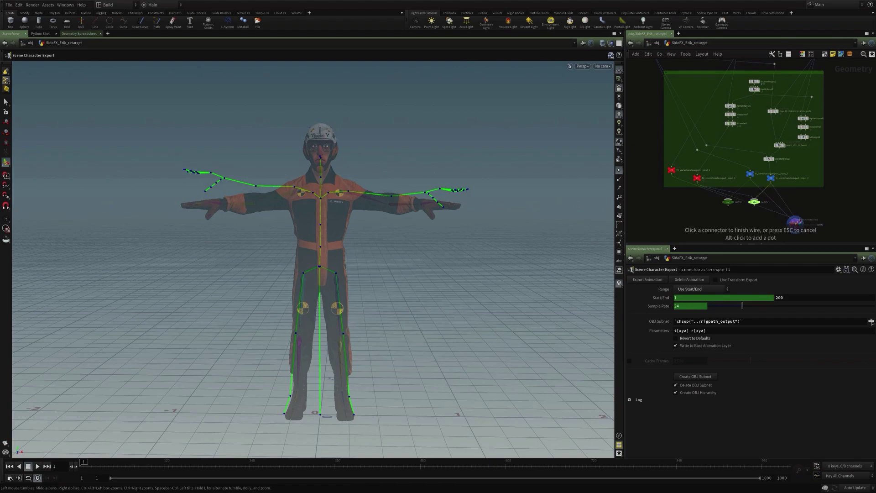
pyautogui.click(794, 219)
pyautogui.moveTo(795, 221); pyautogui.dragTo(792, 213)
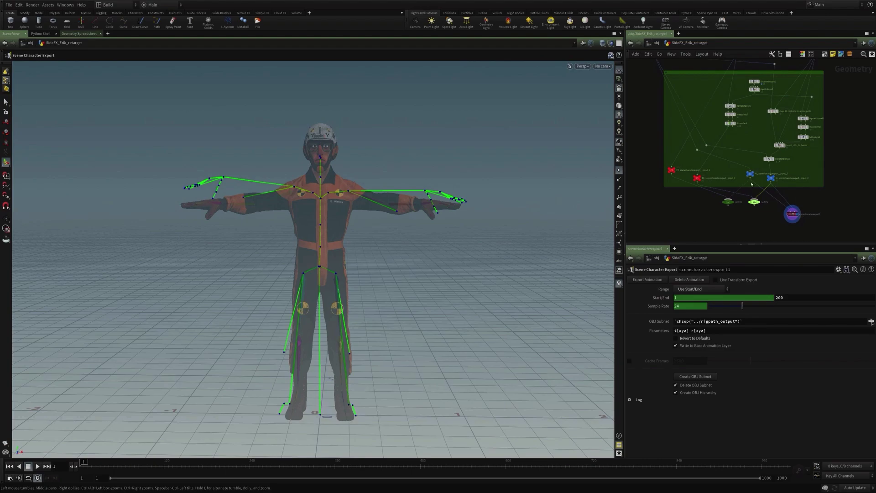
# Display stash2 below IK_ctrls and hide the other objects in the viewport to inspect the IK control points.
pyautogui.scroll(3, 759, 137)
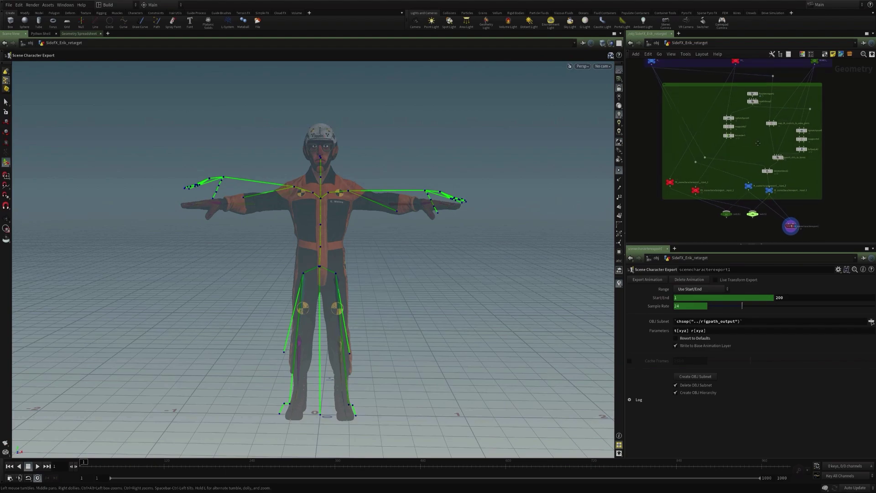
pyautogui.scroll(4, 782, 95)
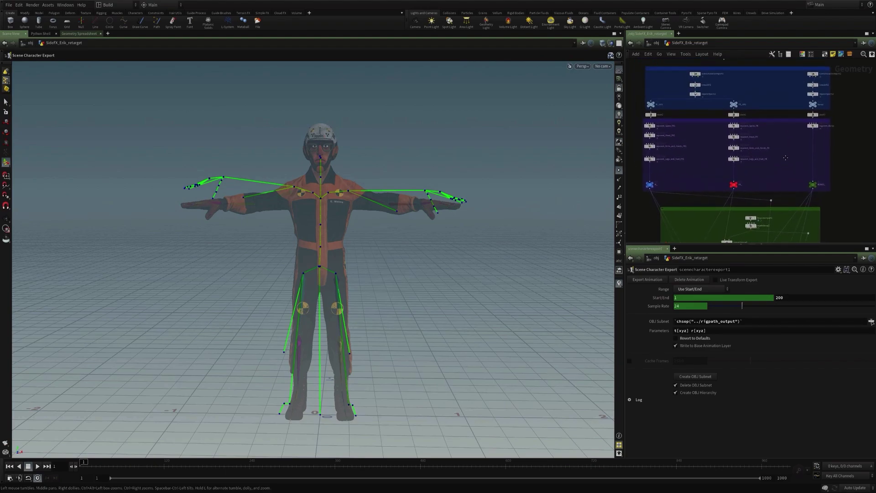
pyautogui.scroll(5, 729, 165)
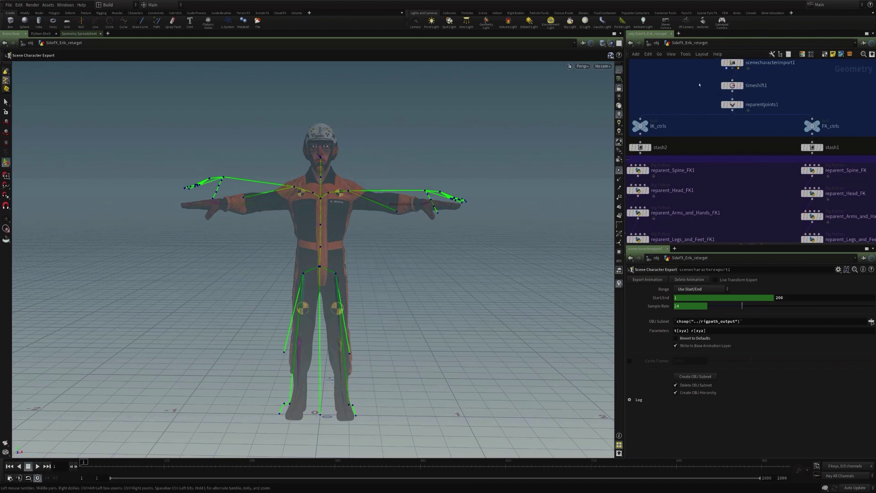
pyautogui.click(633, 148)
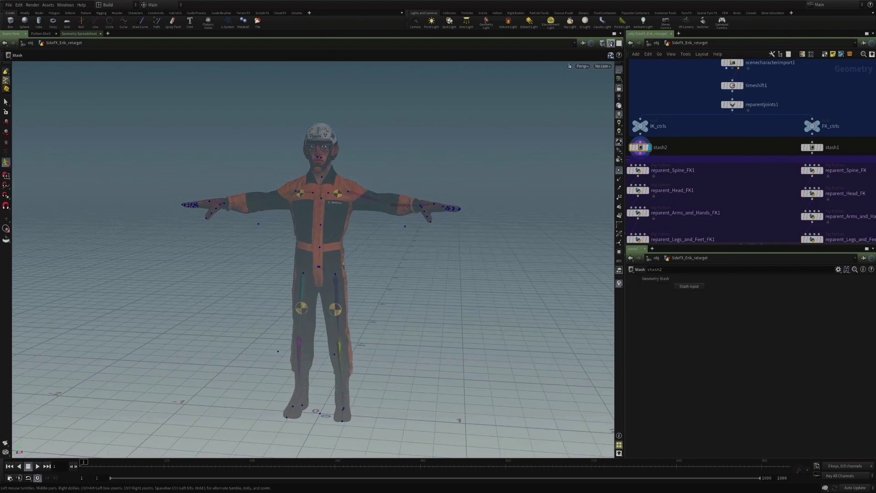
pyautogui.click(610, 43)
pyautogui.click(615, 66)
pyautogui.keyDown('alt'); pyautogui.moveTo(426, 230); pyautogui.dragTo(384, 246); pyautogui.keyUp('alt')
pyautogui.press('Return')
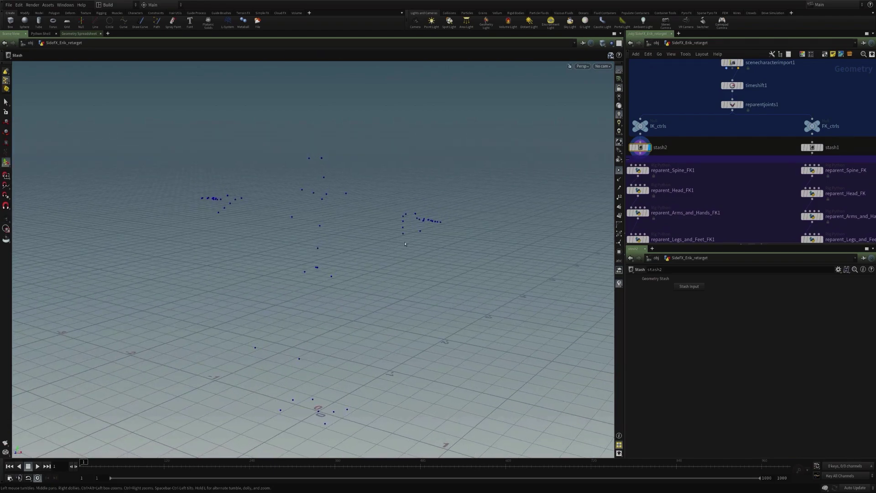
# Examine the unconnected IK control points of stash2 from several angles.
pyautogui.keyDown('alt'); pyautogui.moveTo(472, 181); pyautogui.dragTo(393, 237); pyautogui.keyUp('alt')
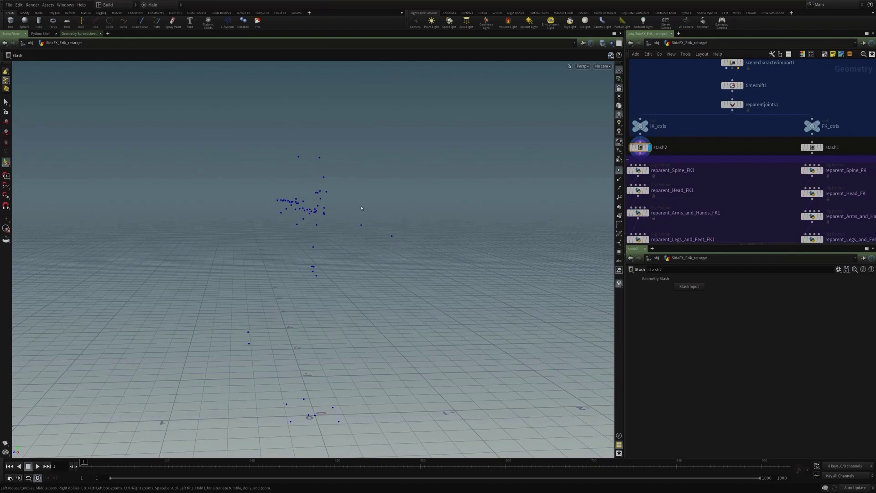
pyautogui.keyDown('alt'); pyautogui.moveTo(551, 167); pyautogui.dragTo(420, 236); pyautogui.keyUp('alt')
pyautogui.scroll(-2, 421, 237)
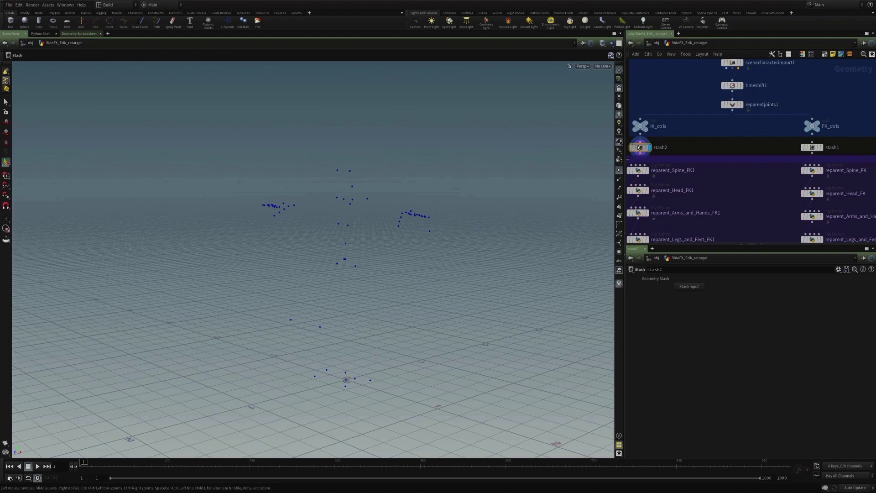
pyautogui.keyDown('alt'); pyautogui.moveTo(466, 189); pyautogui.dragTo(465, 193); pyautogui.keyUp('alt')
# Display the IK branch's reparenting from reparent_Spine_FK1 to reparent_Arms_and_Hands_FK1 and show the arms node's Python code.
pyautogui.moveTo(733, 183); pyautogui.dragTo(739, 128, button='middle')
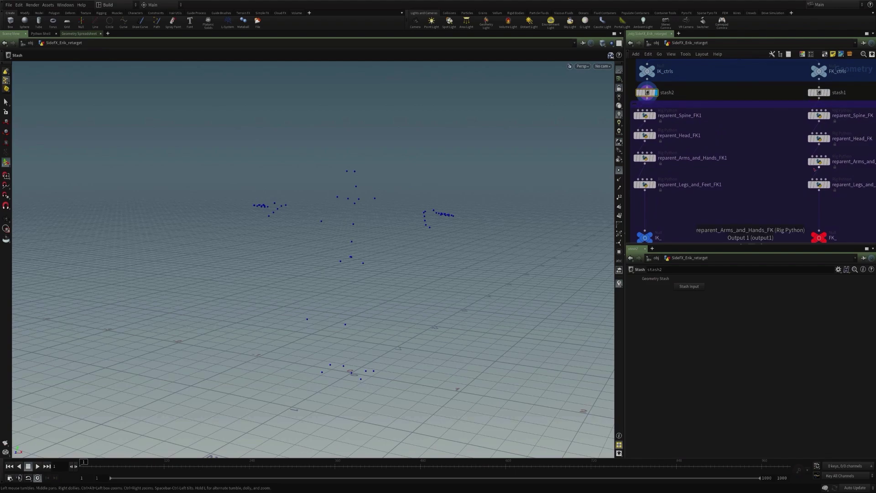
pyautogui.moveTo(656, 119); pyautogui.dragTo(689, 123, button='middle')
pyautogui.click(688, 121)
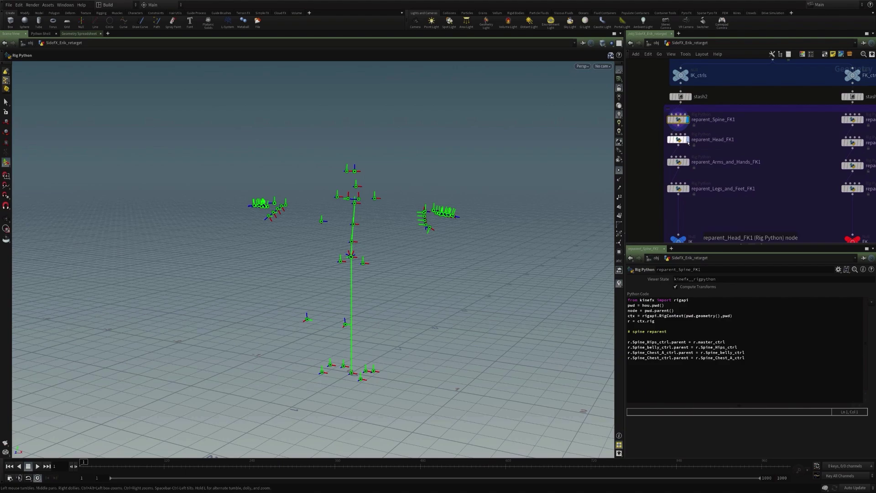
pyautogui.click(684, 163)
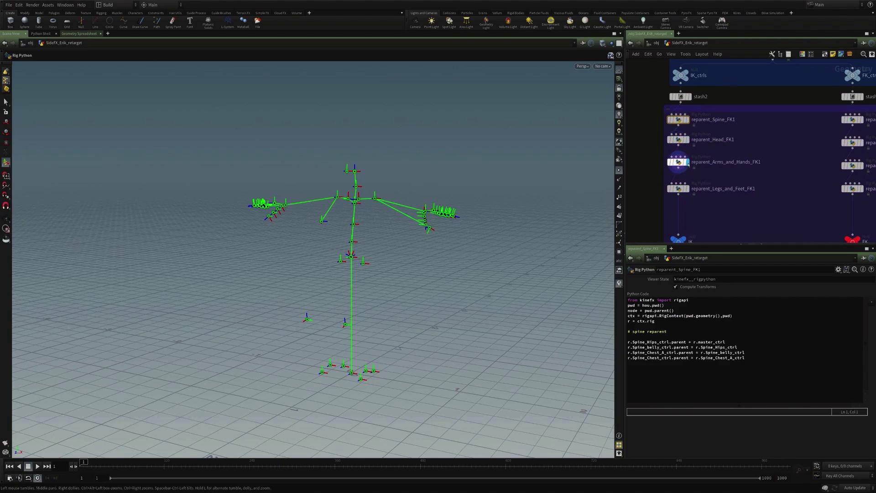
pyautogui.click(680, 163)
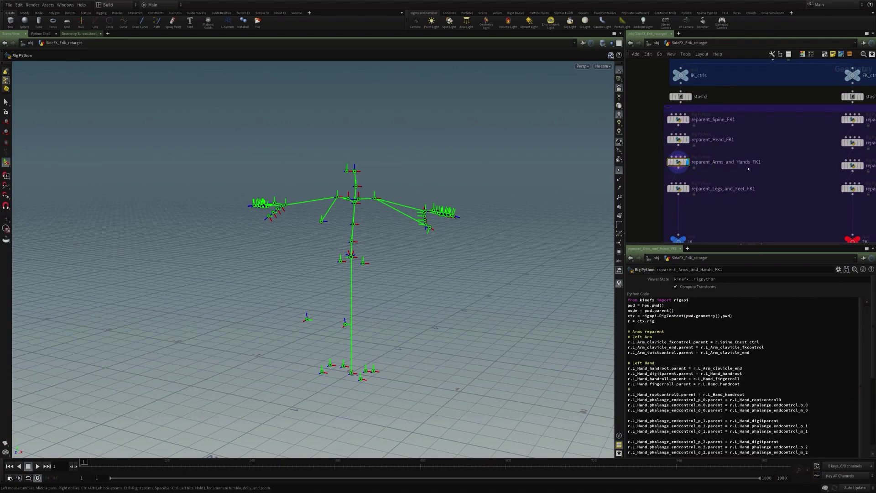
# Examine the arm and hand hierarchy with its reparenting code, highlighting r.L_Hand_phalange_endcontrol_p_0.parent in the left-hand section.
pyautogui.moveTo(830, 126); pyautogui.dragTo(803, 122, button='middle')
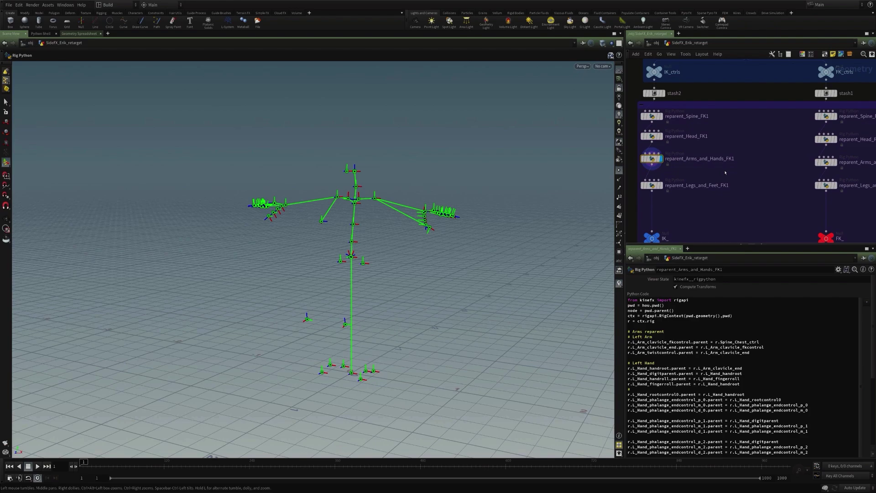
pyautogui.keyDown('alt'); pyautogui.moveTo(484, 196); pyautogui.dragTo(411, 232); pyautogui.keyUp('alt')
pyautogui.keyDown('alt'); pyautogui.moveTo(410, 233); pyautogui.dragTo(451, 246, button='right'); pyautogui.keyUp('alt')
pyautogui.keyDown('alt'); pyautogui.moveTo(451, 246); pyautogui.dragTo(483, 241); pyautogui.keyUp('alt')
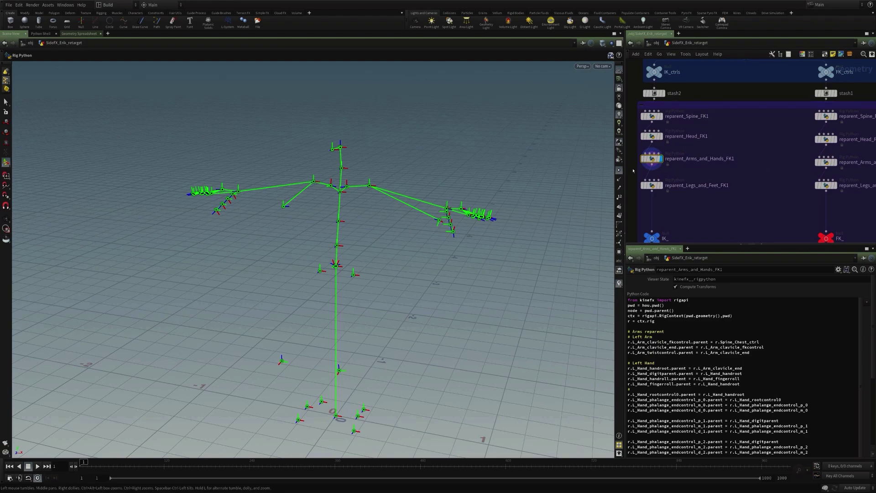
pyautogui.scroll(-3, 671, 363)
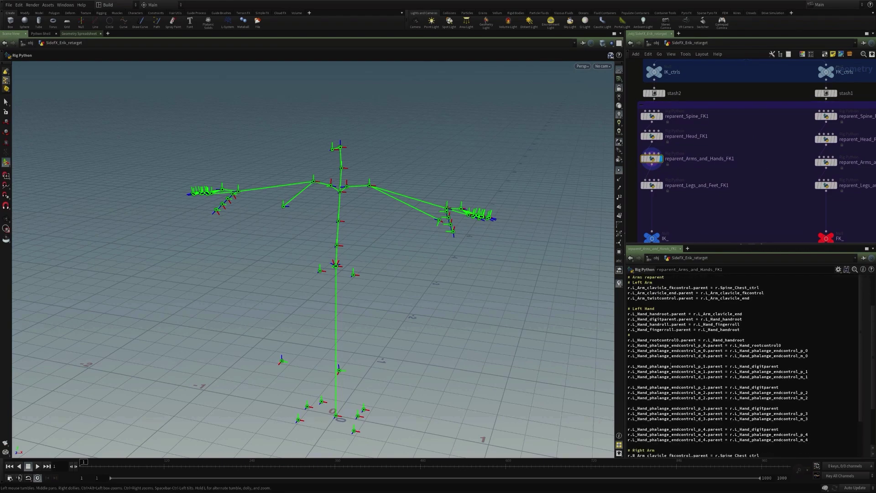
pyautogui.scroll(3, 671, 363)
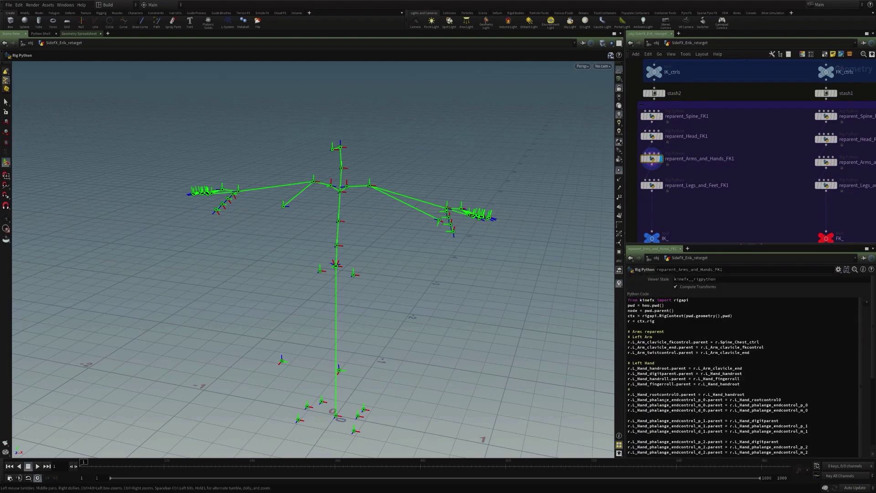
pyautogui.doubleClick(665, 400)
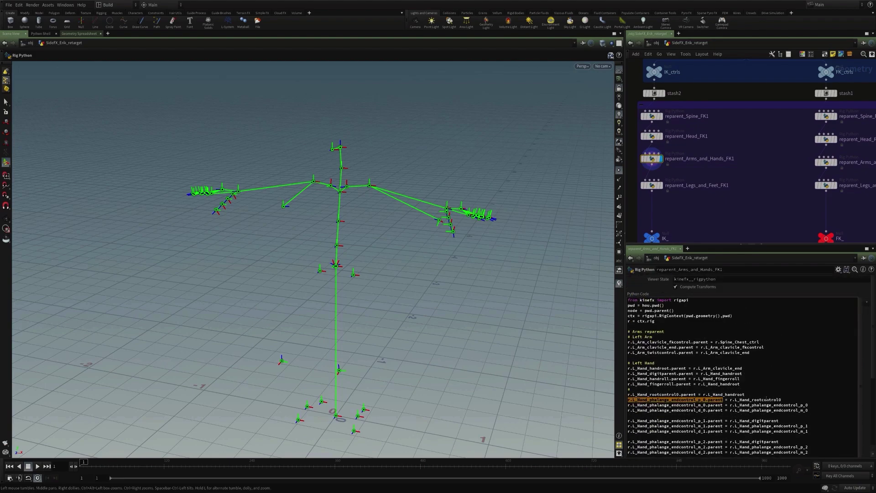
pyautogui.click(717, 204)
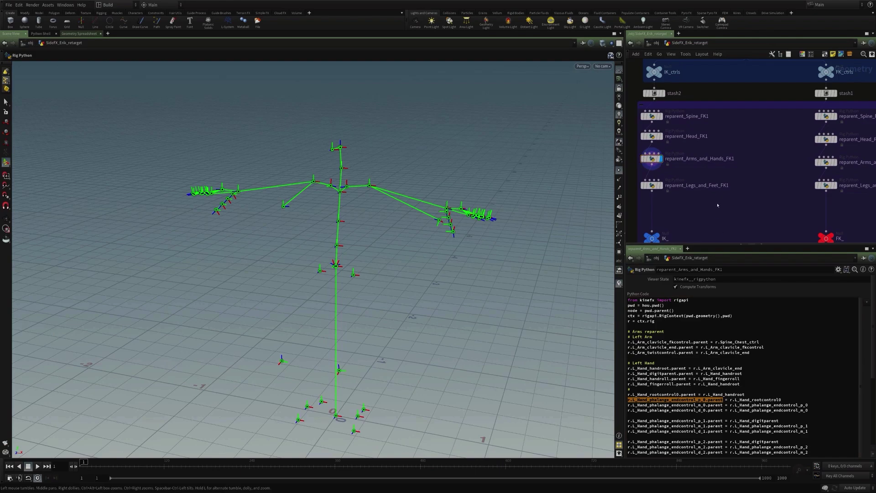
# Display the blue IK_ null below the reparent nodes and examine the complete IK control skeleton from several angles.
pyautogui.moveTo(710, 207); pyautogui.dragTo(734, 180, button='middle')
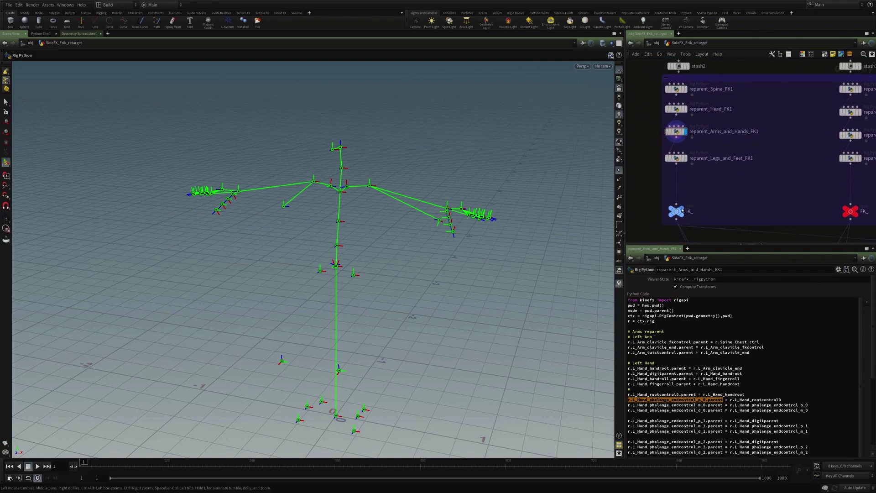
pyautogui.click(684, 210)
pyautogui.click(677, 211)
pyautogui.moveTo(416, 244); pyautogui.dragTo(340, 344)
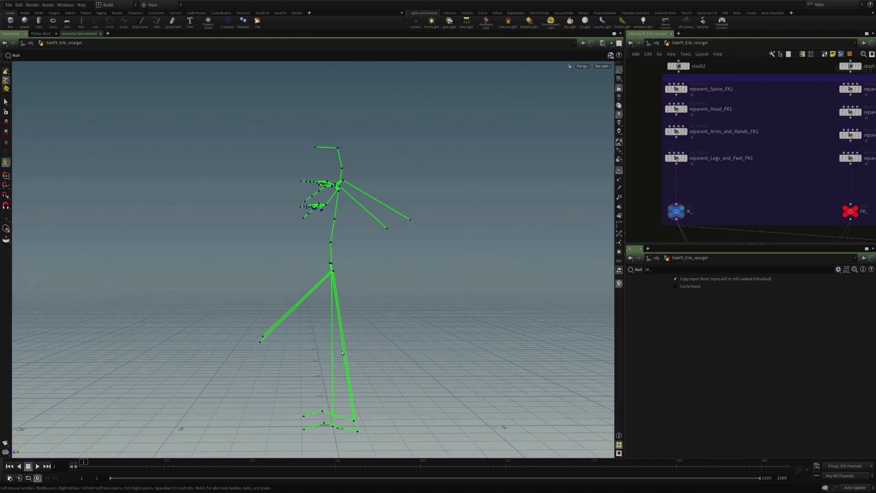
pyautogui.moveTo(383, 304); pyautogui.dragTo(403, 280)
pyautogui.keyDown('alt'); pyautogui.moveTo(491, 320); pyautogui.dragTo(492, 326); pyautogui.keyUp('alt')
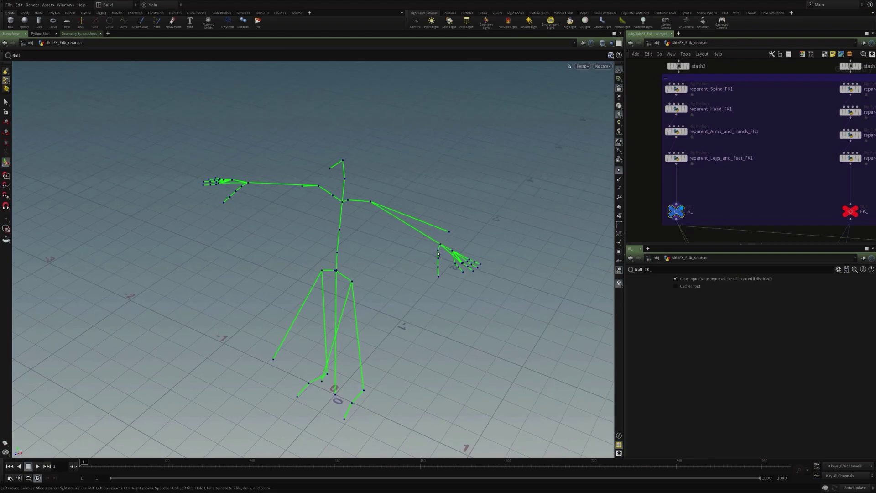
pyautogui.keyDown('alt'); pyautogui.moveTo(402, 231); pyautogui.dragTo(350, 215); pyautogui.keyUp('alt')
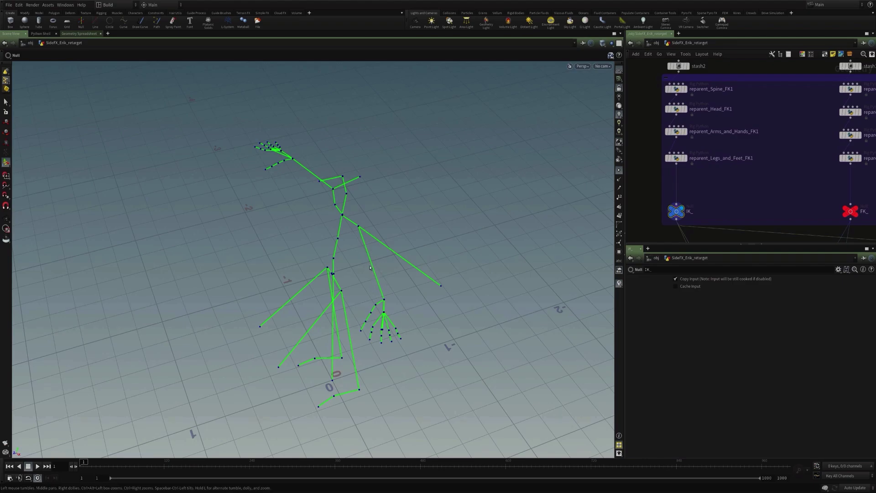
pyautogui.keyDown('alt'); pyautogui.moveTo(371, 268); pyautogui.dragTo(431, 240); pyautogui.keyUp('alt')
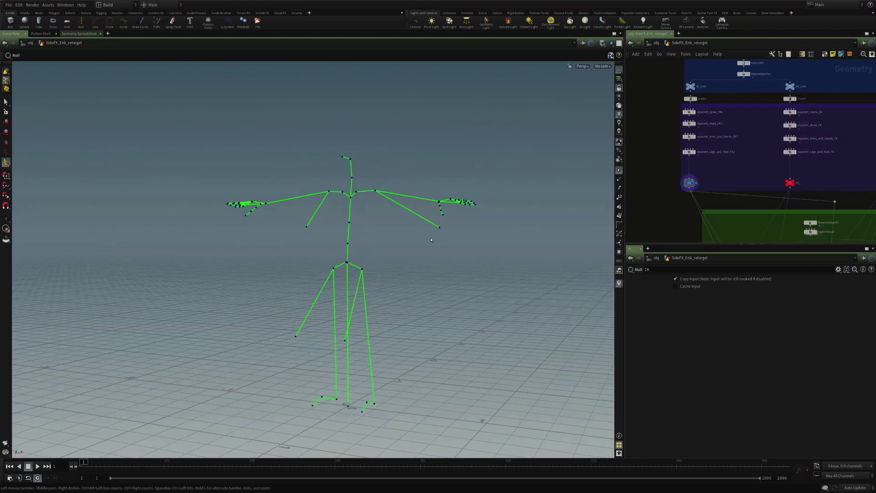
pyautogui.keyDown('alt'); pyautogui.moveTo(413, 233); pyautogui.dragTo(371, 196); pyautogui.keyUp('alt')
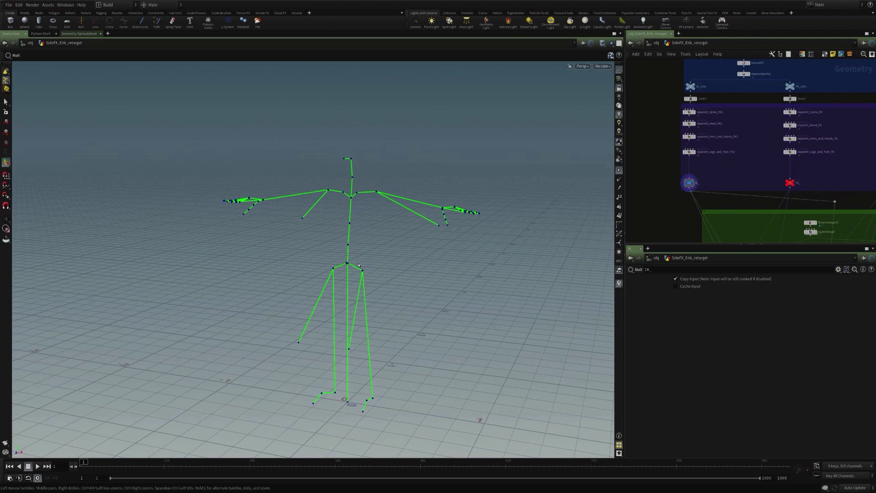
pyautogui.keyDown('alt'); pyautogui.moveTo(358, 265); pyautogui.dragTo(599, 227); pyautogui.keyUp('alt')
# Select scenecharacterimport2 in the bones branch to review its Bone import pattern.
pyautogui.scroll(-3, 654, 215)
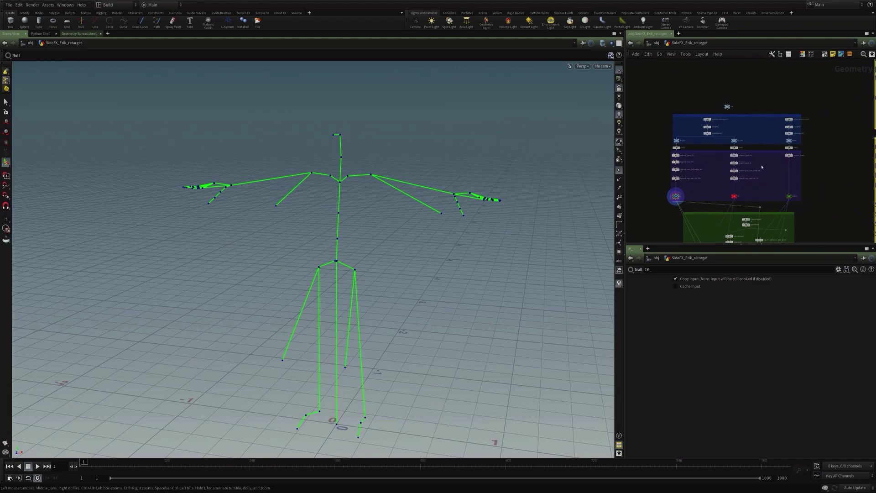
pyautogui.scroll(2, 736, 132)
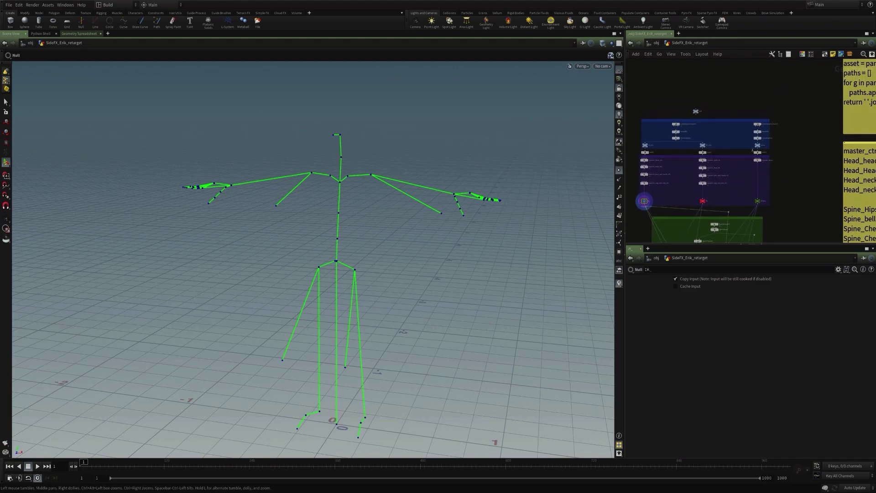
pyautogui.scroll(1, 741, 129)
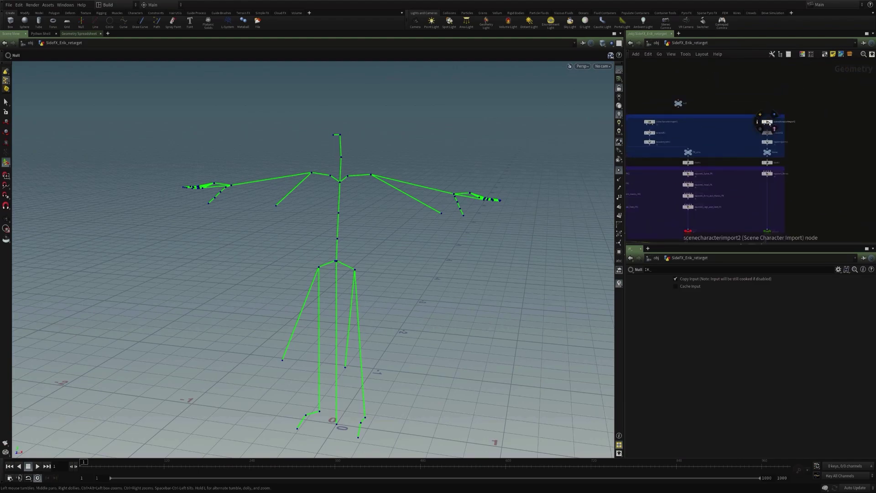
pyautogui.click(768, 122)
pyautogui.scroll(4, 773, 124)
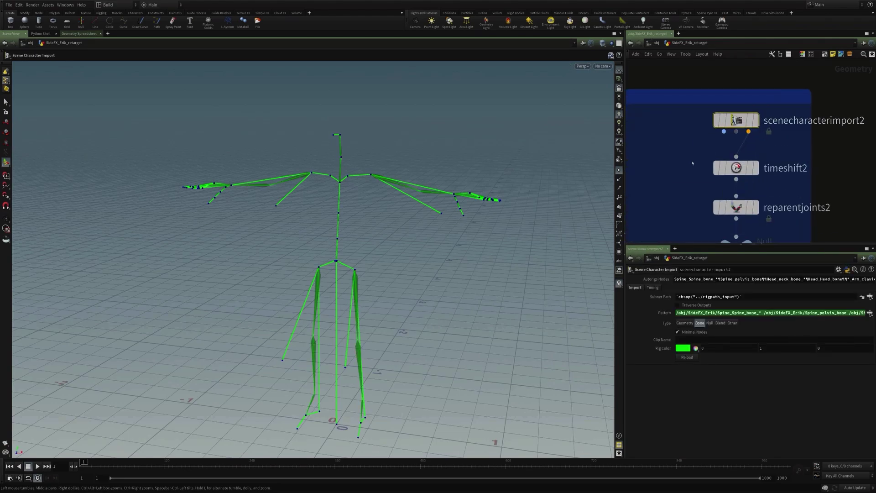
# Follow the bones branch through timeshift2 and reparentjoints2 and display the unparented bone points of stash3.
pyautogui.scroll(-5, 779, 127)
pyautogui.scroll(1, 803, 155)
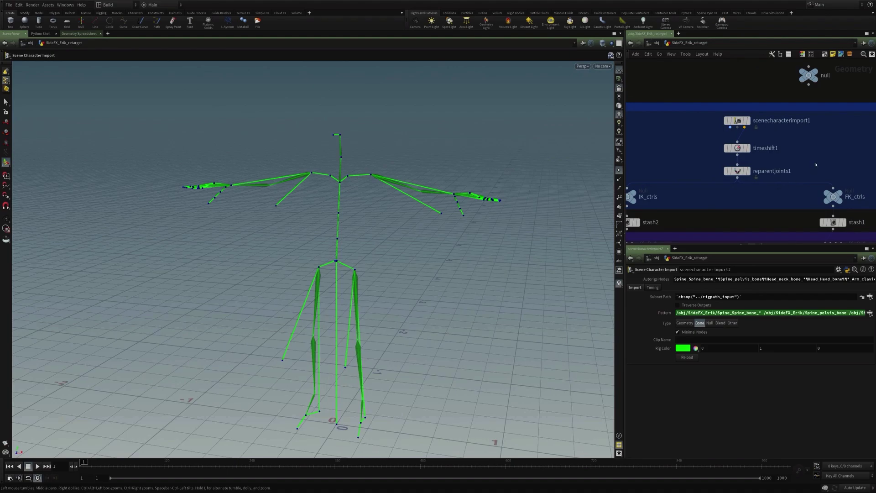
pyautogui.moveTo(816, 165); pyautogui.dragTo(578, 146, button='middle')
pyautogui.moveTo(727, 141); pyautogui.dragTo(672, 148, button='middle')
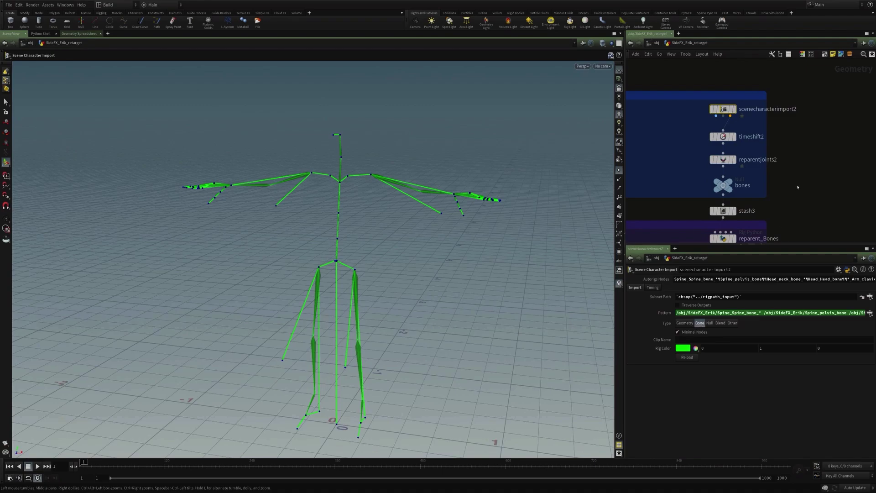
pyautogui.scroll(-2, 797, 187)
pyautogui.click(753, 152)
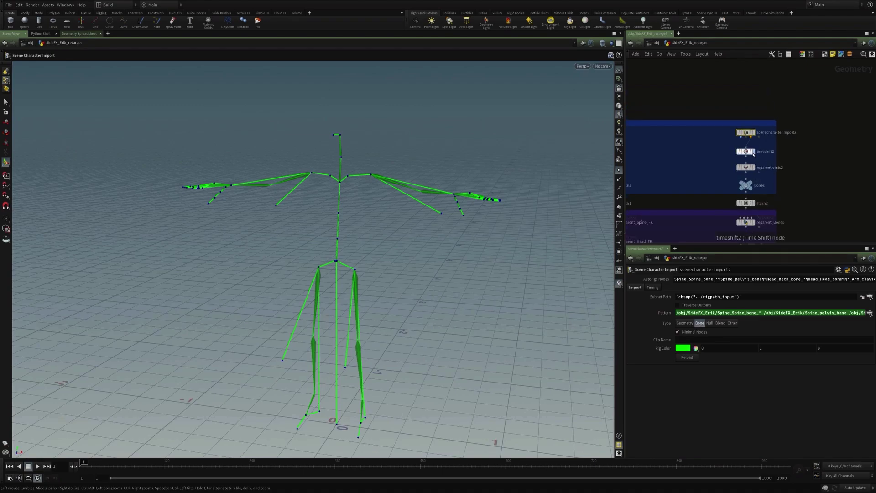
pyautogui.click(754, 168)
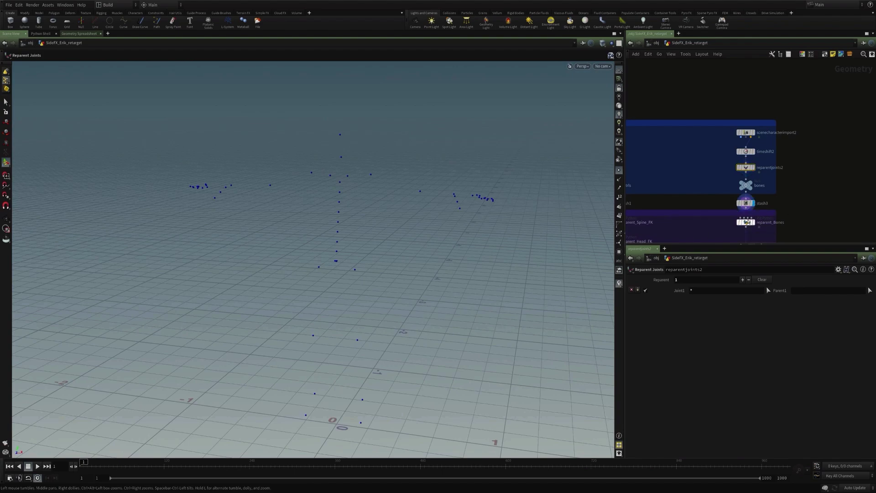
# Display reparent_Bones and inspect the bone hierarchy together with its Python code.
pyautogui.moveTo(789, 214); pyautogui.dragTo(785, 135, button='middle')
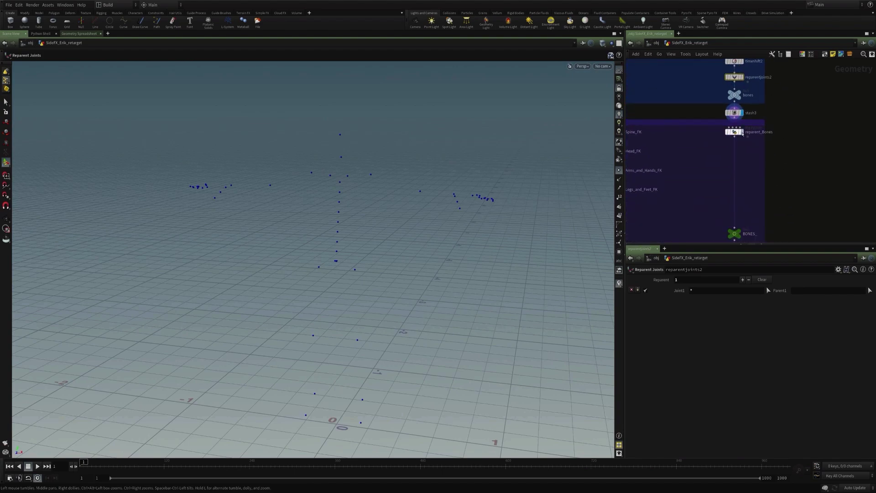
pyautogui.click(735, 132)
pyautogui.press('Escape')
pyautogui.moveTo(550, 158); pyautogui.dragTo(347, 244)
# Display the blue IK_ null and show the mappings in map_IK_controls_to_arm_joints.
pyautogui.moveTo(749, 223); pyautogui.dragTo(759, 109, button='middle')
pyautogui.scroll(-4, 771, 202)
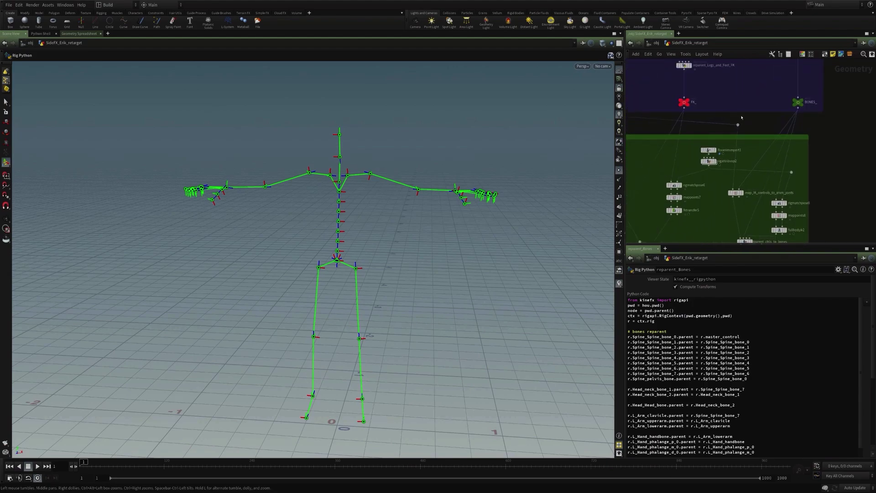
pyautogui.scroll(-2, 682, 130)
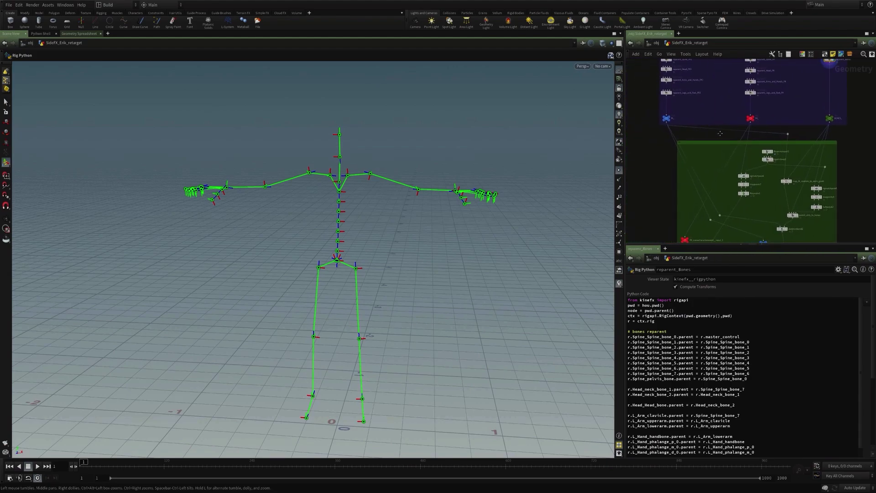
pyautogui.click(650, 120)
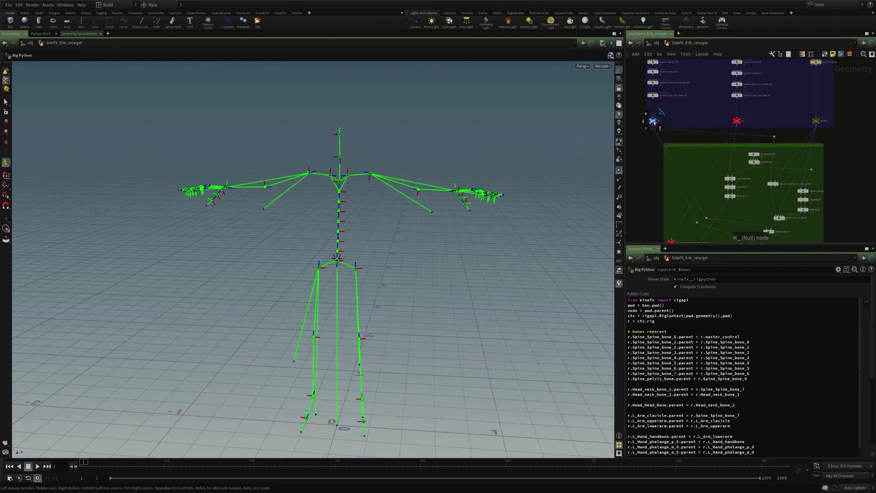
pyautogui.click(772, 184)
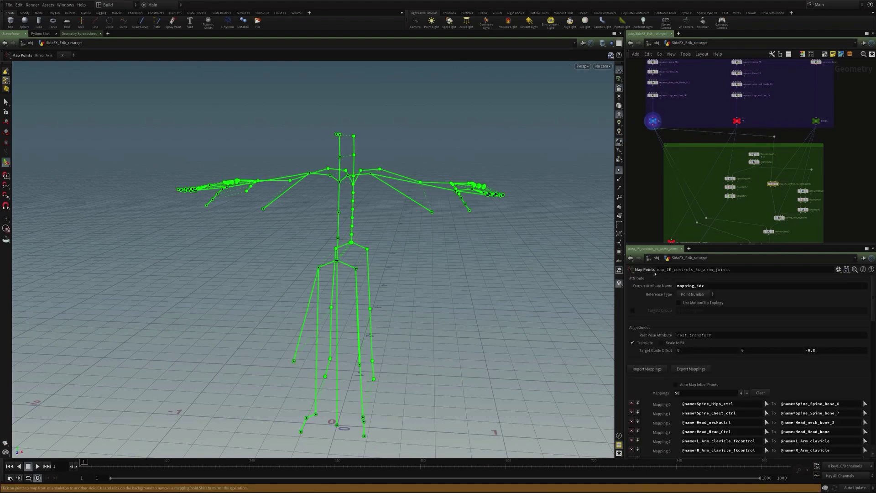
# Show the IK_ null's skeleton on its own, followed by the green BONES_ null's skeleton, to compare them.
pyautogui.click(652, 120)
pyautogui.press('Return')
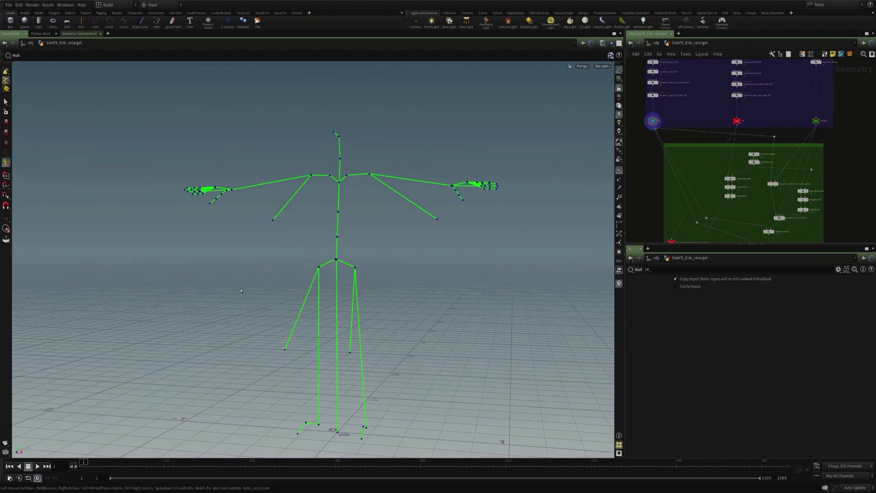
pyautogui.scroll(3, 832, 126)
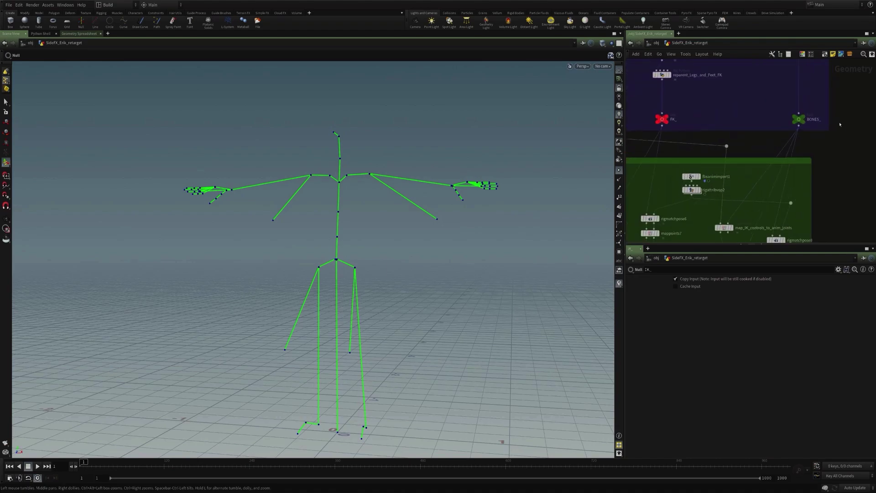
pyautogui.click(799, 119)
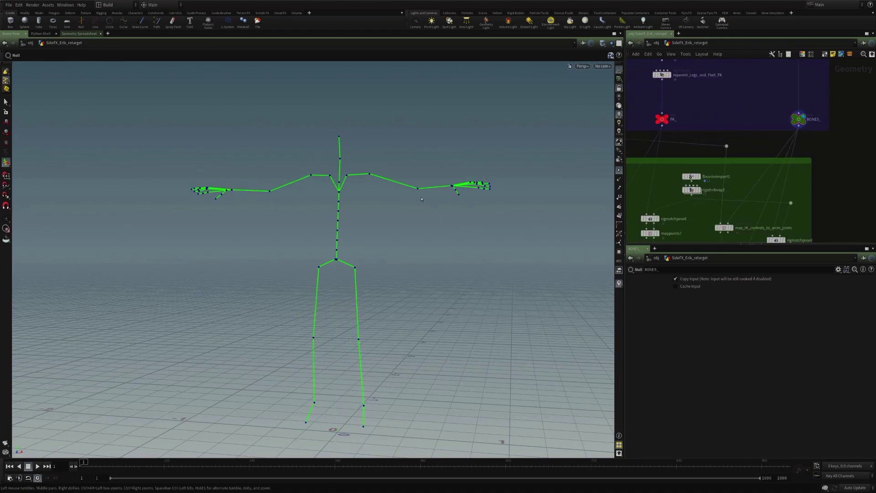
pyautogui.moveTo(413, 214); pyautogui.dragTo(382, 251)
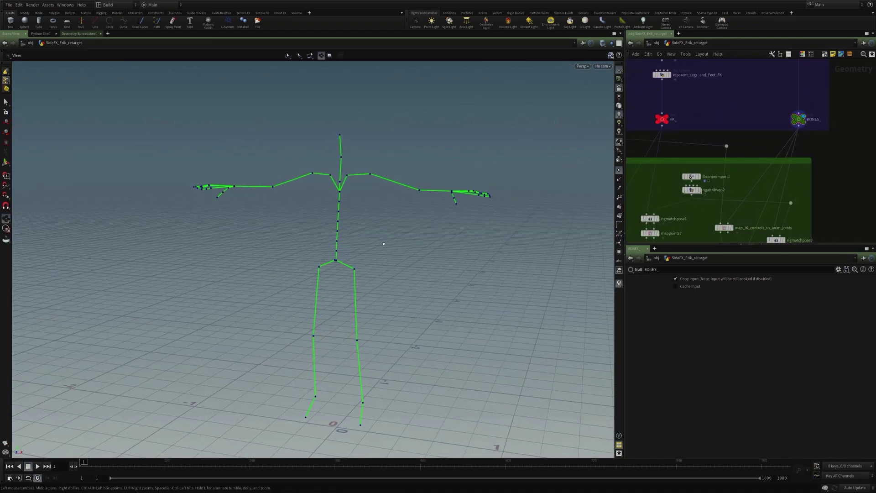
# Display map_IK_controls_to_anim_joints and review its list of mappings from IK controls to skeleton bones.
pyautogui.press('Return')
pyautogui.moveTo(748, 172); pyautogui.dragTo(765, 99, button='middle')
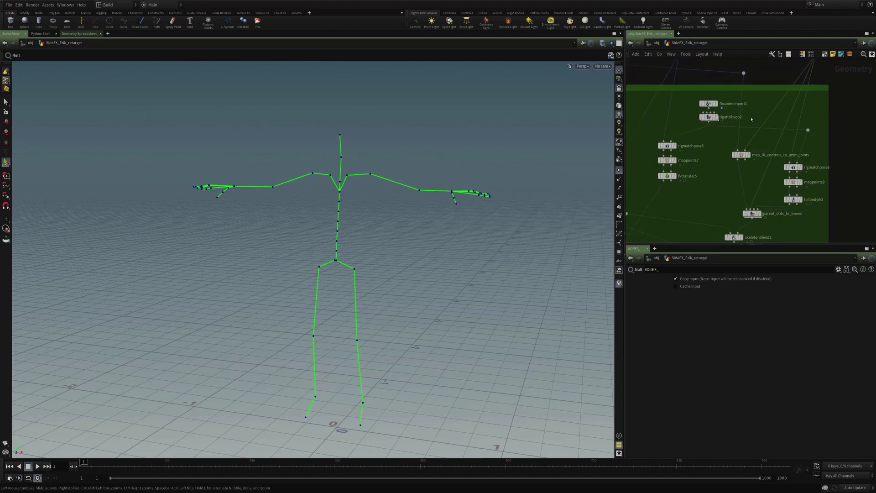
pyautogui.click(742, 157)
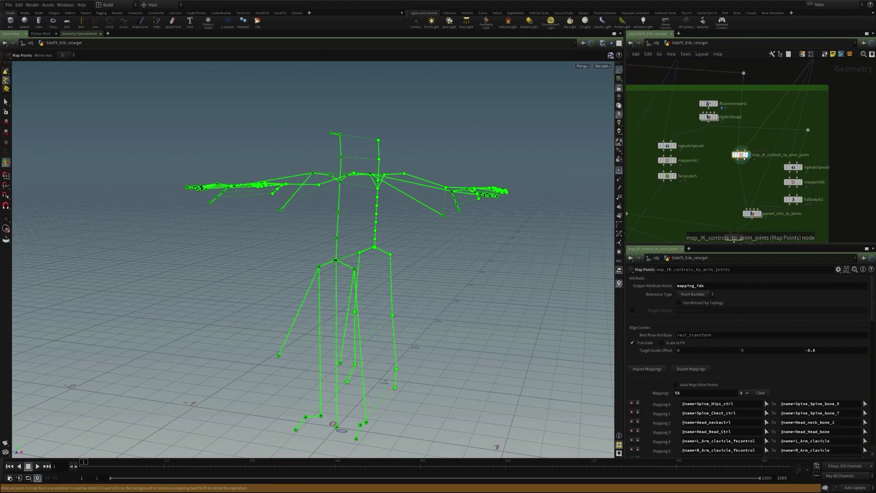
pyautogui.scroll(-5, 768, 347)
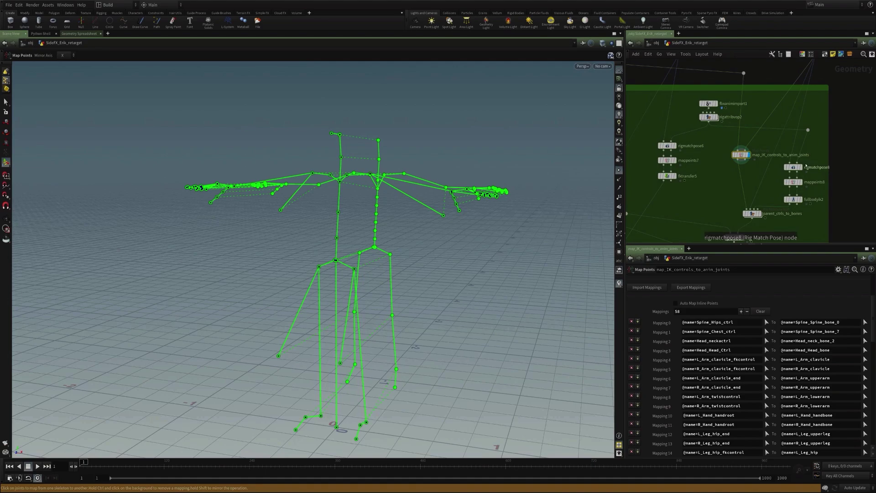
# Inspect fbxanimimport1 and rigattribvop2 to show the imported FBX animation skeleton against the IK controls.
pyautogui.moveTo(728, 124); pyautogui.dragTo(679, 138, button='middle')
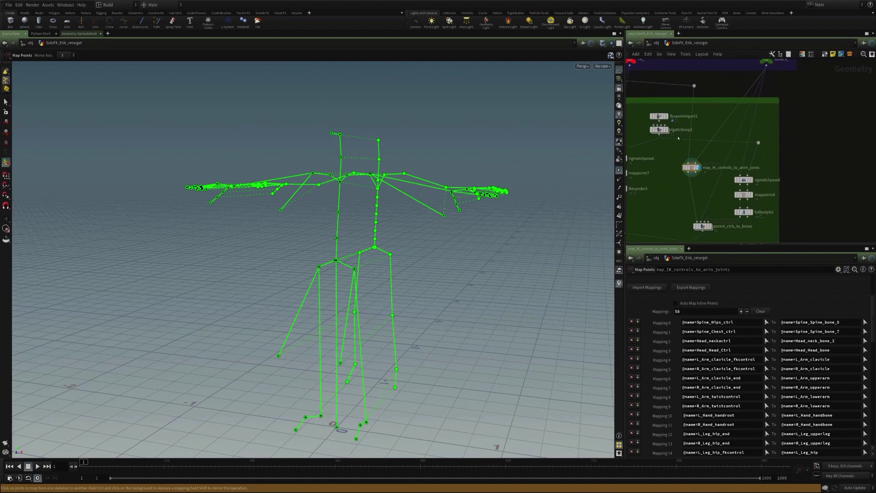
pyautogui.click(658, 116)
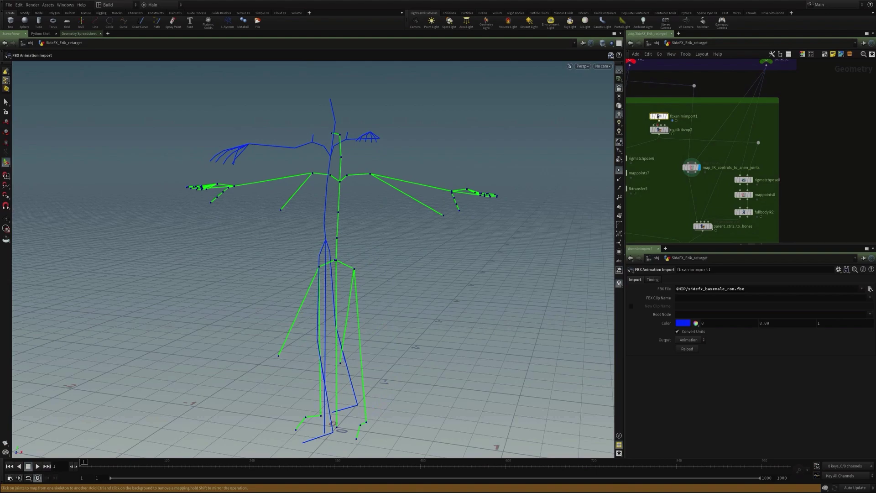
pyautogui.click(658, 130)
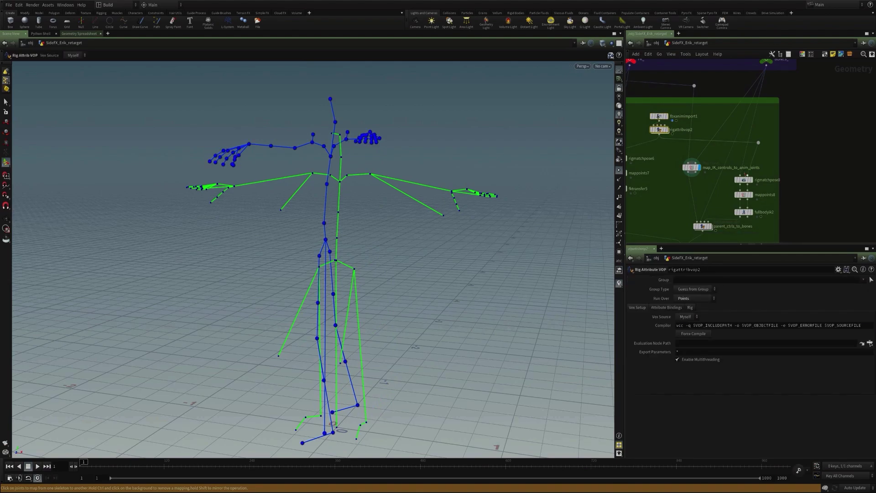
# Display rigmatchpose8 followed by mappoints8 to show how the bones are aligned with and mapped to the animation skeleton.
pyautogui.click(748, 181)
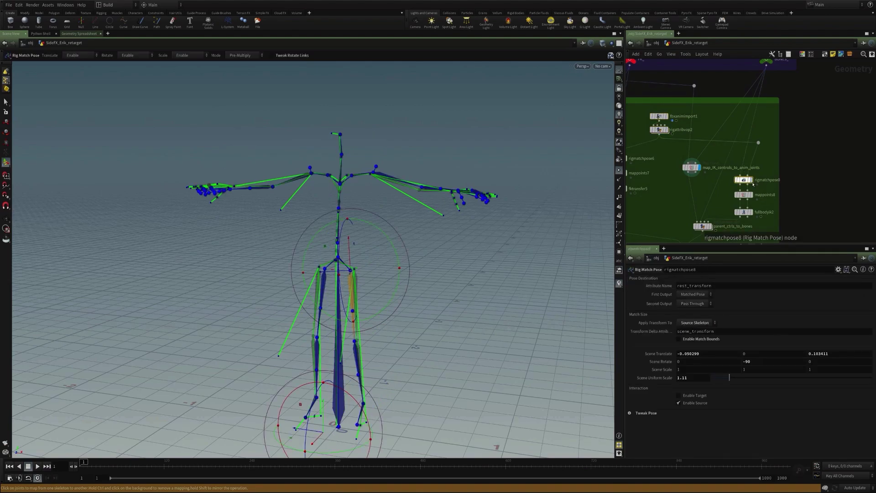
pyautogui.click(751, 181)
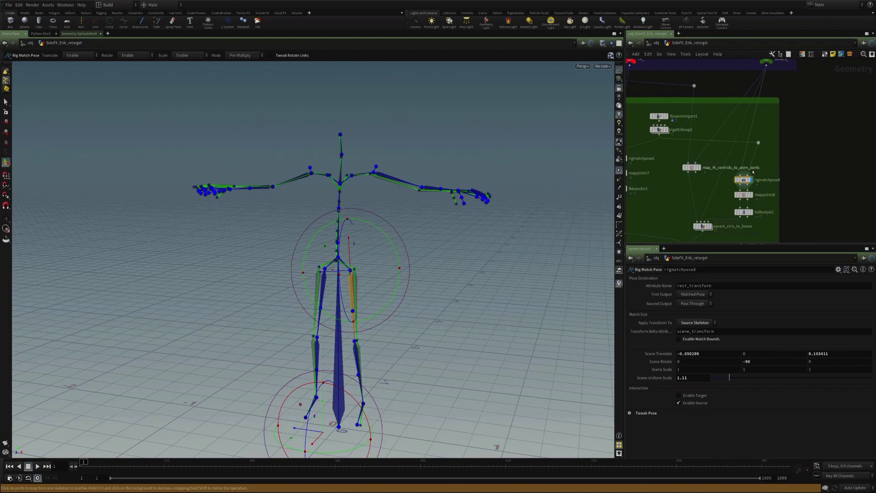
pyautogui.moveTo(800, 91); pyautogui.dragTo(794, 102, button='middle')
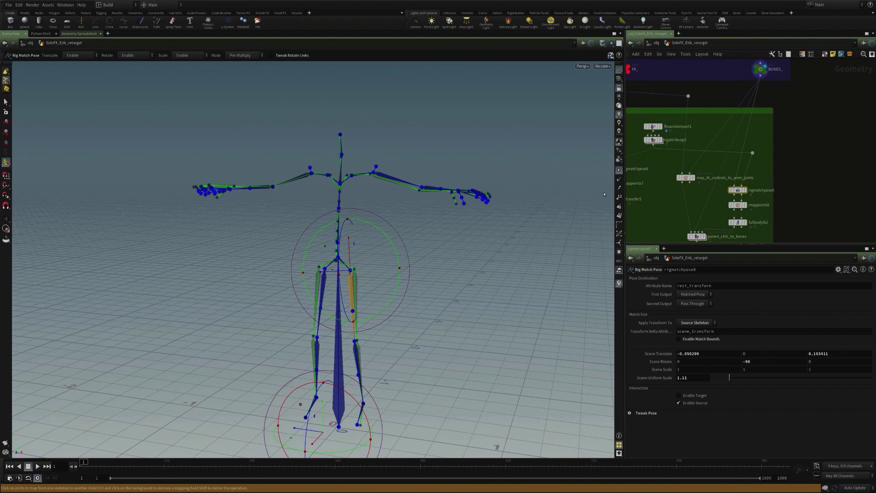
pyautogui.click(737, 205)
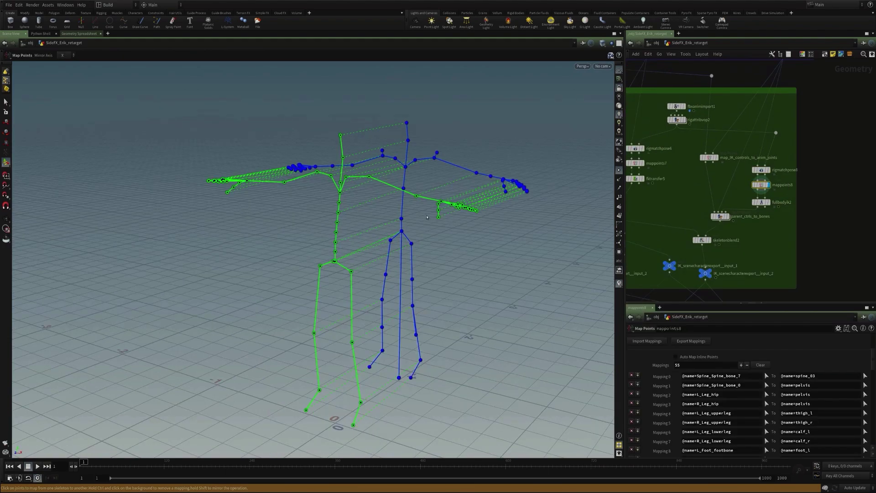
pyautogui.scroll(3, 769, 237)
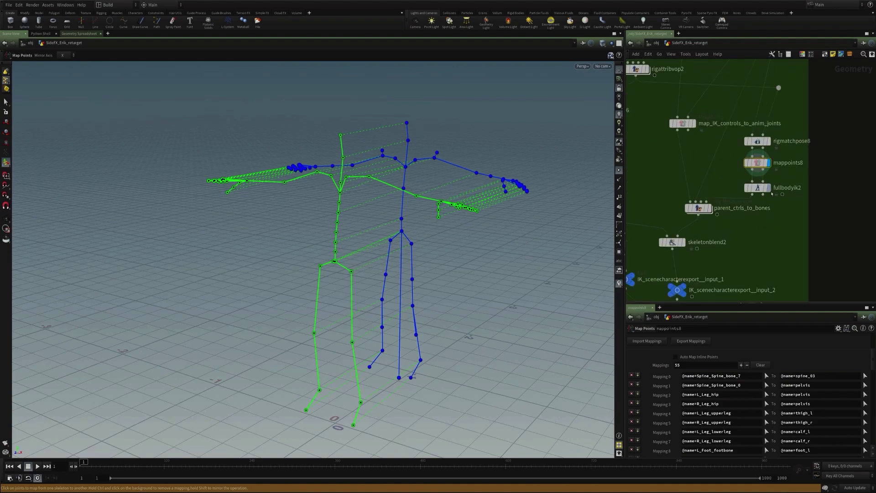
# Display fullbodyik2, enlarge its parameter area and examine the solver settings alongside the retargeted skeleton.
pyautogui.click(758, 189)
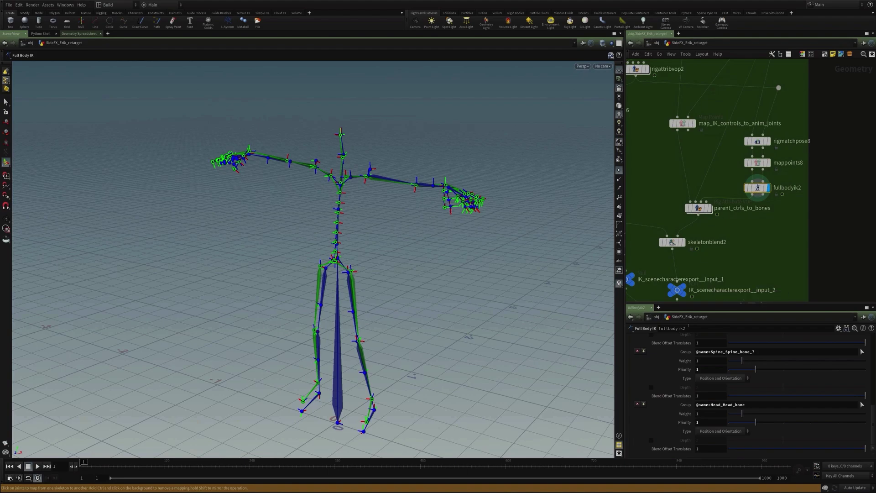
pyautogui.moveTo(711, 304); pyautogui.dragTo(748, 186)
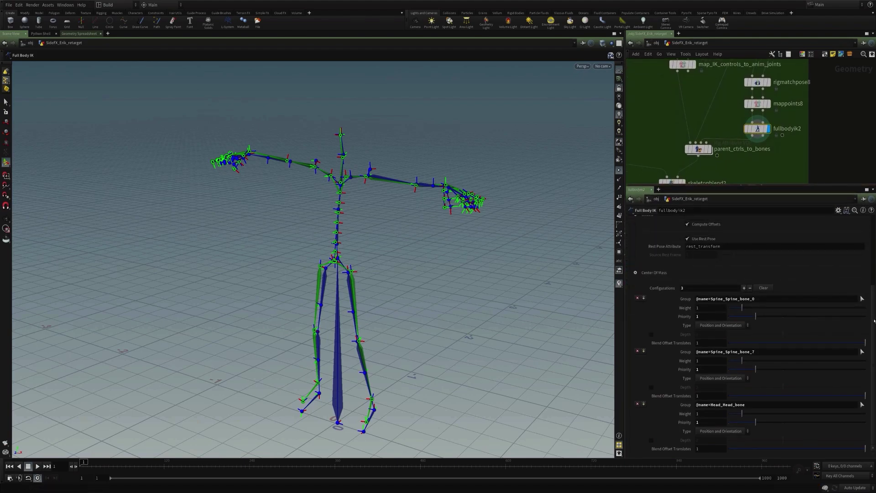
pyautogui.moveTo(873, 321); pyautogui.dragTo(857, 238)
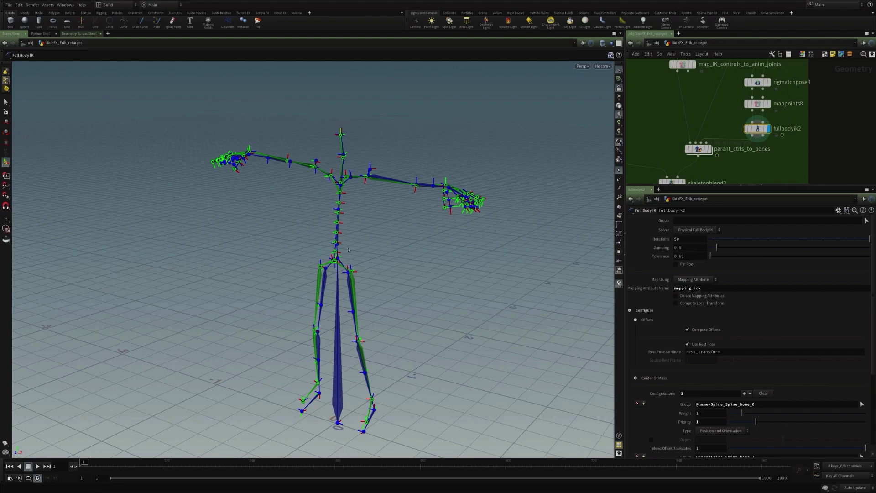
pyautogui.press('Escape')
pyautogui.moveTo(365, 246); pyautogui.dragTo(406, 266)
pyautogui.press('Return')
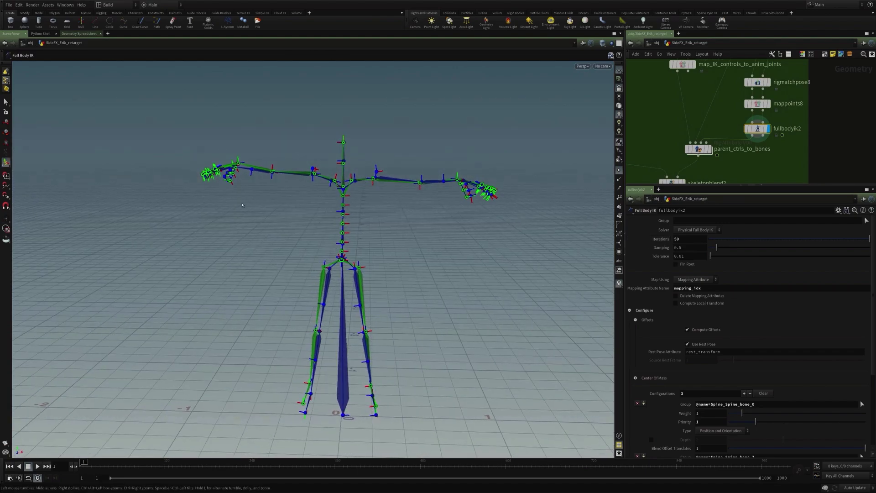
pyautogui.moveTo(432, 318); pyautogui.dragTo(470, 321)
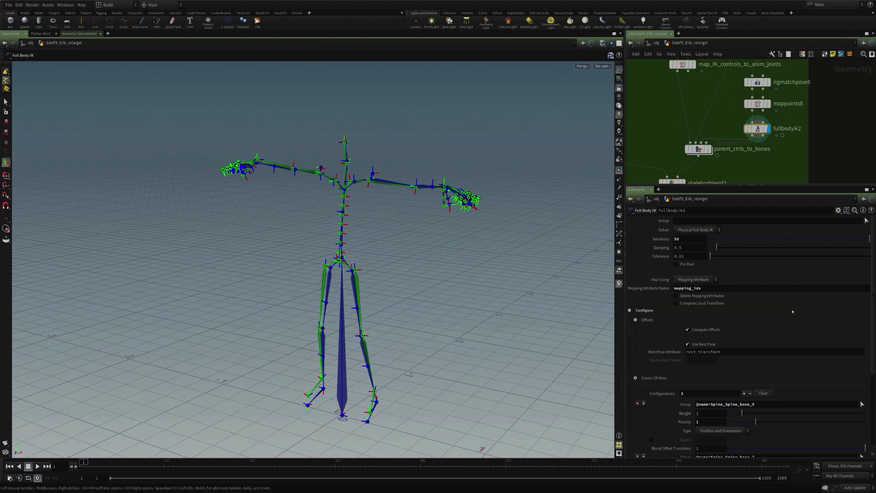
# Point out fullbodyik2's configuration groups Spine_Spine_bone_0, Spine_Spine_bone_7 and Head_Head_bone, and compare the two skeletons from several angles.
pyautogui.scroll(-1, 728, 327)
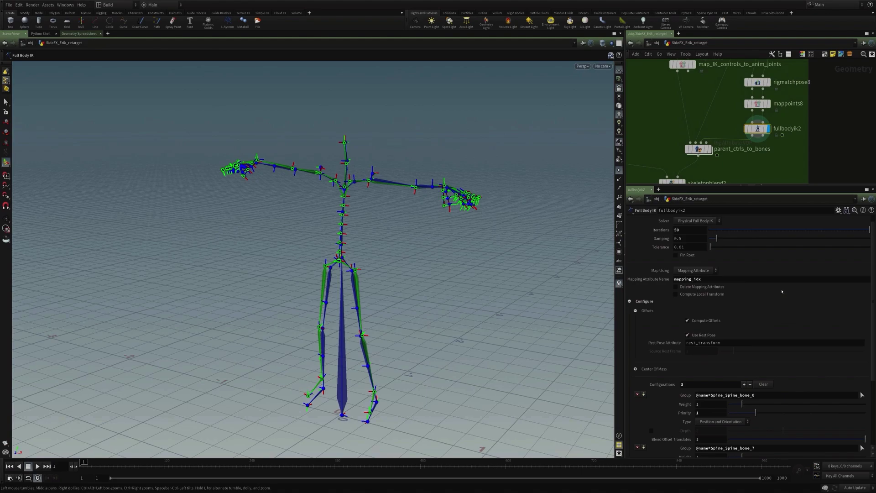
pyautogui.scroll(-10, 782, 291)
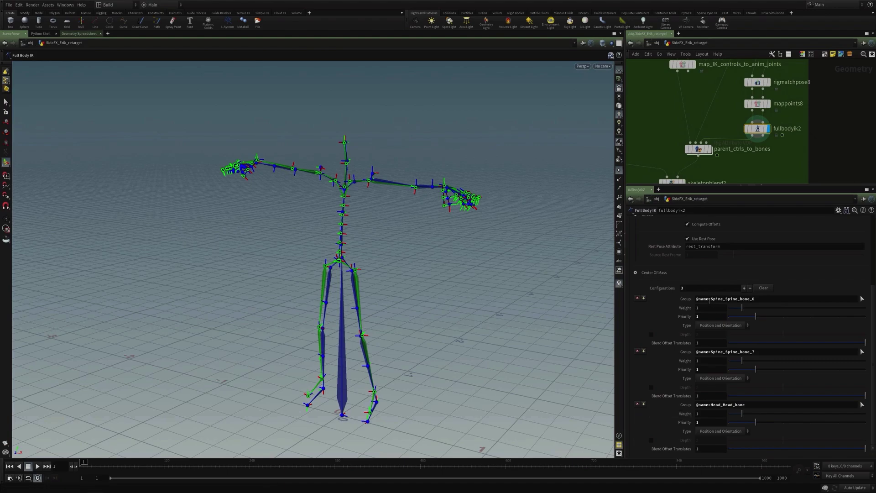
pyautogui.moveTo(710, 299); pyautogui.dragTo(755, 299)
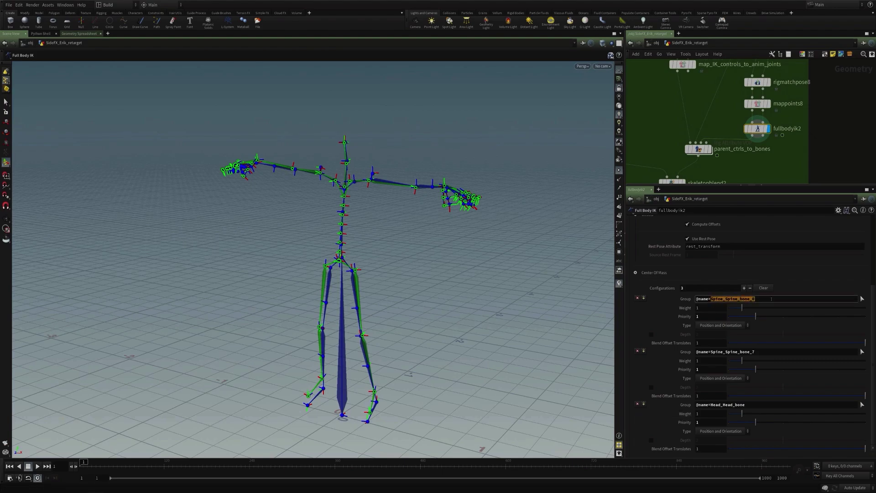
pyautogui.moveTo(727, 352); pyautogui.dragTo(753, 352)
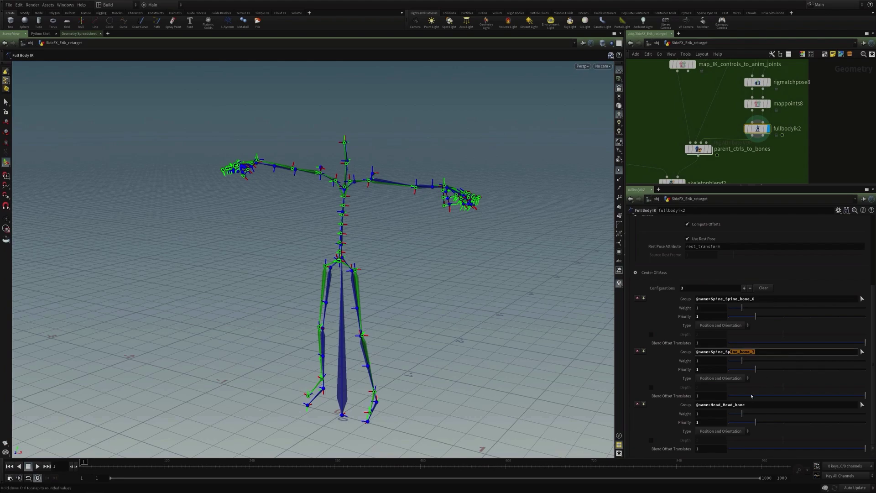
pyautogui.click(724, 405)
pyautogui.moveTo(724, 404); pyautogui.dragTo(773, 405)
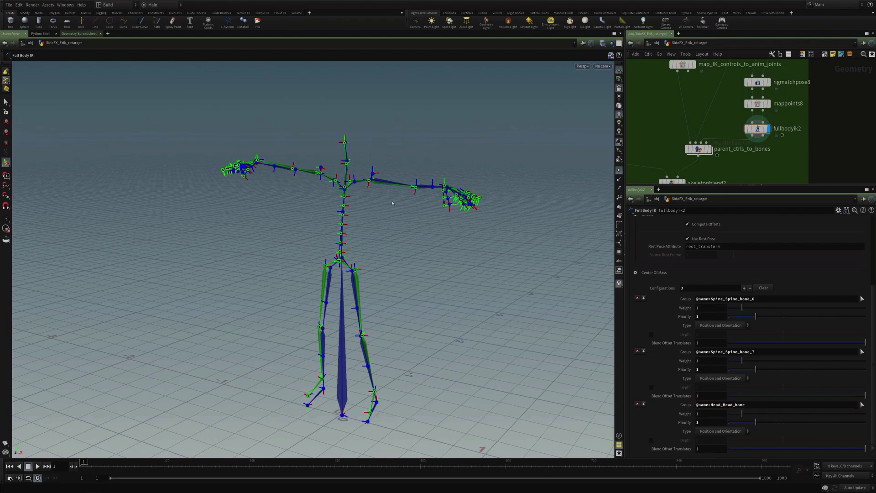
pyautogui.press('Escape')
pyautogui.moveTo(361, 252); pyautogui.dragTo(372, 253)
pyautogui.press('Return')
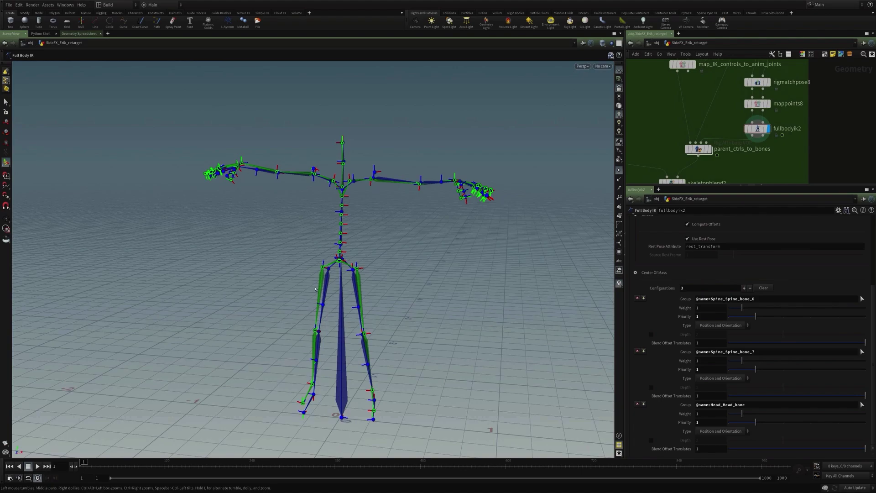
pyautogui.moveTo(314, 288); pyautogui.dragTo(322, 303)
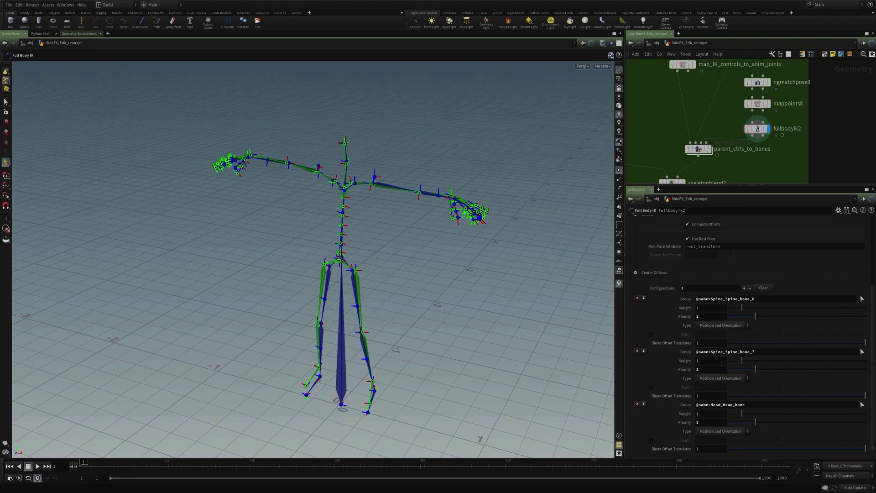
# Scrub the animation to about frame 667 and examine the full-body IK result close up around the arms.
pyautogui.scroll(5, 748, 319)
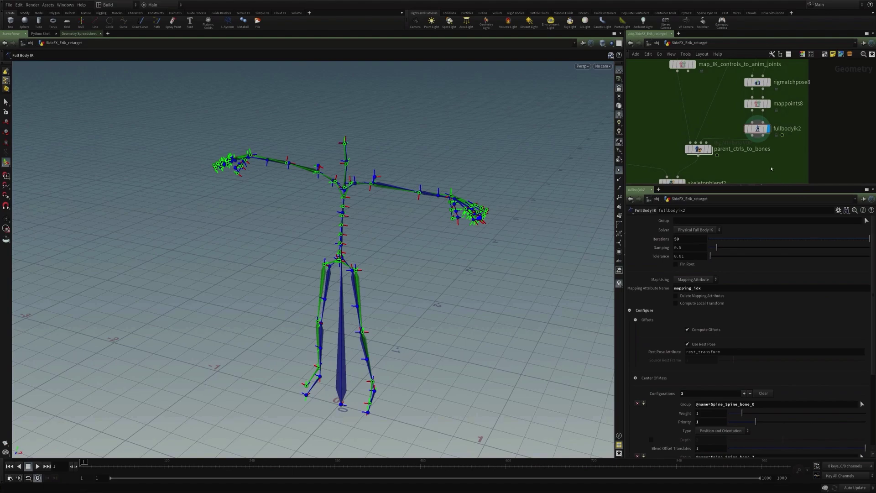
pyautogui.scroll(-2, 771, 169)
pyautogui.keyDown('alt'); pyautogui.moveTo(245, 323); pyautogui.dragTo(279, 295); pyautogui.keyUp('alt')
pyautogui.moveTo(85, 462); pyautogui.dragTo(559, 473)
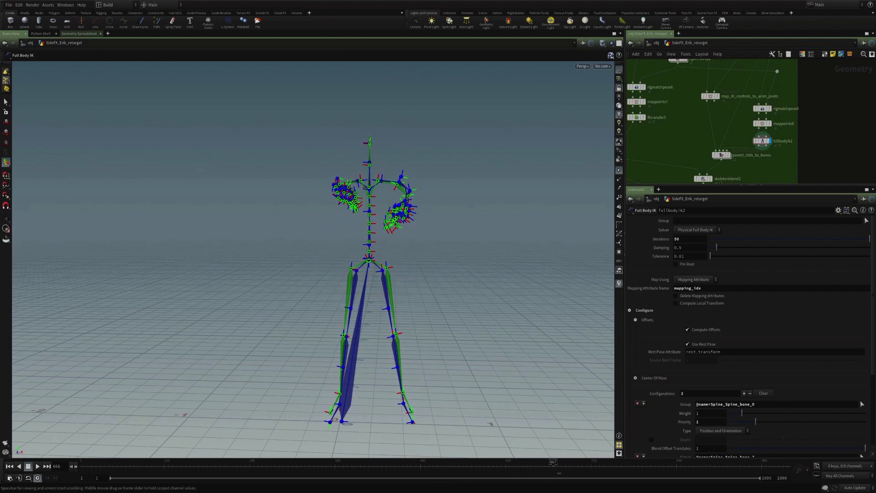
pyautogui.keyDown('alt'); pyautogui.moveTo(465, 275); pyautogui.dragTo(360, 296); pyautogui.keyUp('alt')
pyautogui.keyDown('alt'); pyautogui.moveTo(361, 297); pyautogui.dragTo(268, 286, button='right'); pyautogui.keyUp('alt')
pyautogui.keyDown('alt'); pyautogui.moveTo(267, 287); pyautogui.dragTo(315, 296, button='middle'); pyautogui.keyUp('alt')
pyautogui.keyDown('alt'); pyautogui.moveTo(225, 293); pyautogui.dragTo(212, 293, button='right'); pyautogui.keyUp('alt')
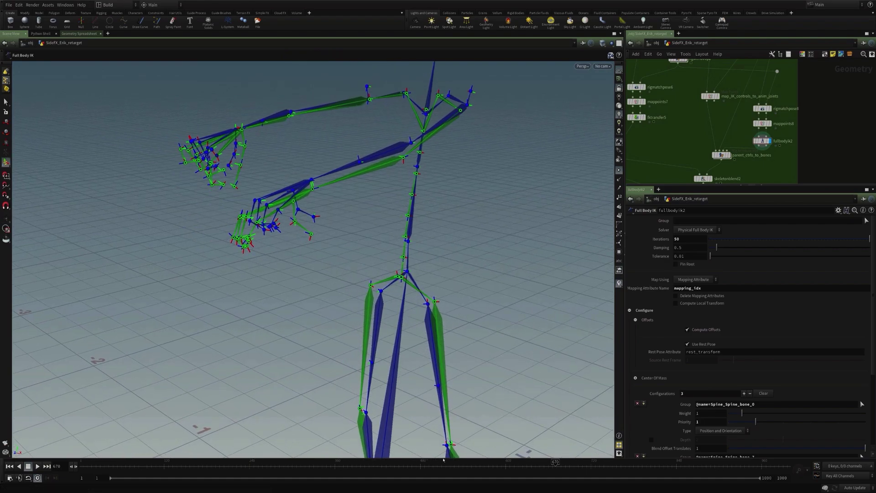
# Scrub the animation back to frame 1 and view the whole retargeted skeleton from the front.
pyautogui.moveTo(460, 467); pyautogui.dragTo(84, 467)
pyautogui.press('Escape')
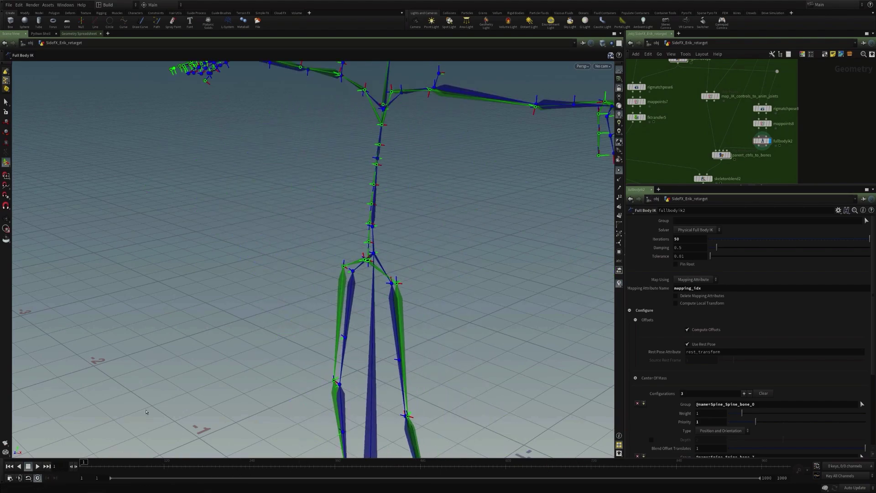
pyautogui.scroll(-3, 325, 296)
pyautogui.moveTo(326, 296); pyautogui.dragTo(487, 250)
pyautogui.press('Return')
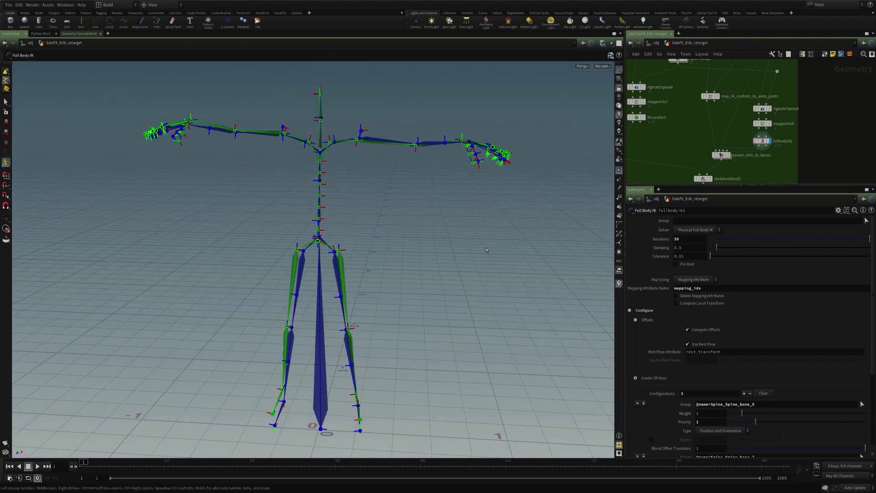
# Return the display to map_IK_controls_to_anim_joints and view the guides between controls and bones at an angle.
pyautogui.moveTo(688, 133); pyautogui.dragTo(679, 152, button='middle')
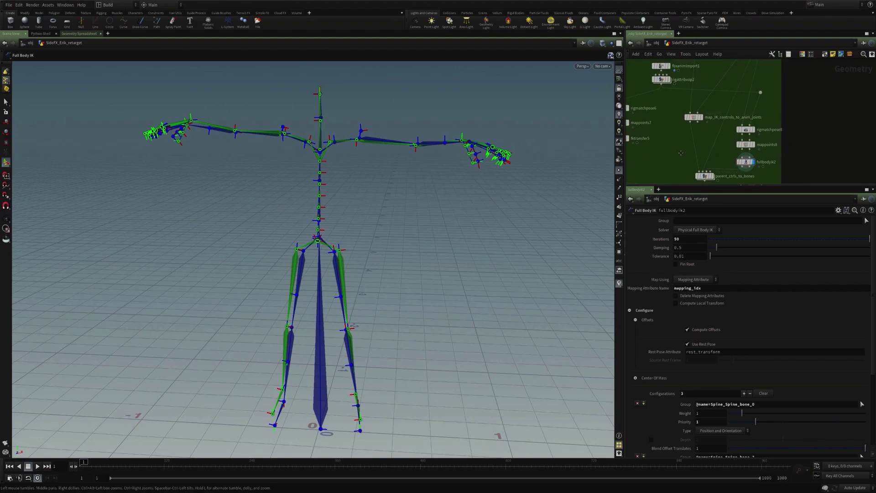
pyautogui.scroll(-2, 679, 152)
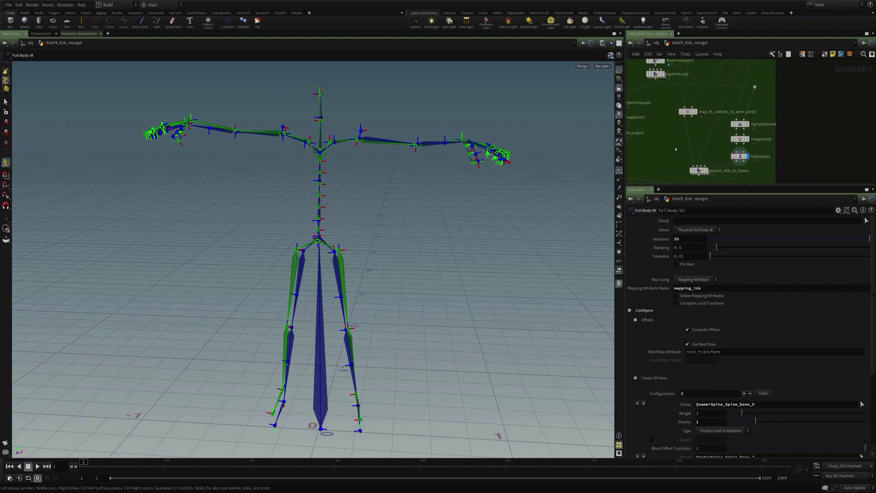
pyautogui.click(685, 118)
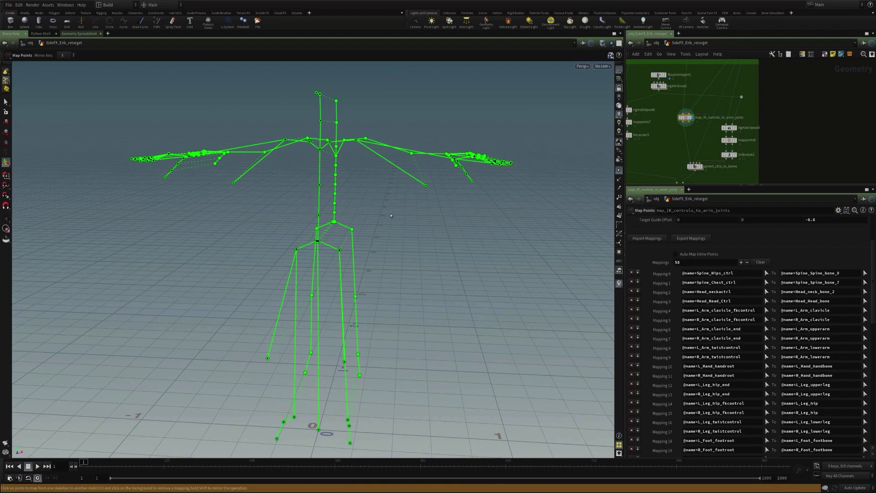
pyautogui.keyDown('alt'); pyautogui.moveTo(390, 216); pyautogui.dragTo(305, 238); pyautogui.keyUp('alt')
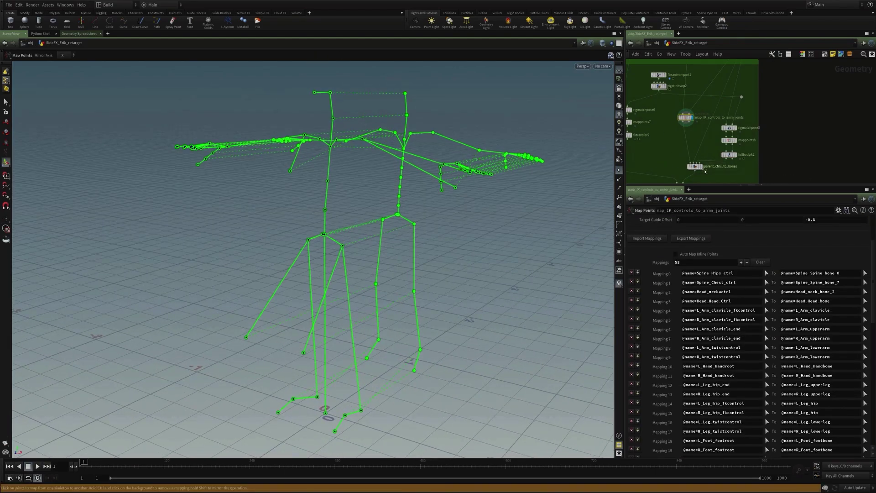
# Display parent_ctrls_to_bones and open its VOP network to show the Parent Constraint setup.
pyautogui.click(695, 166)
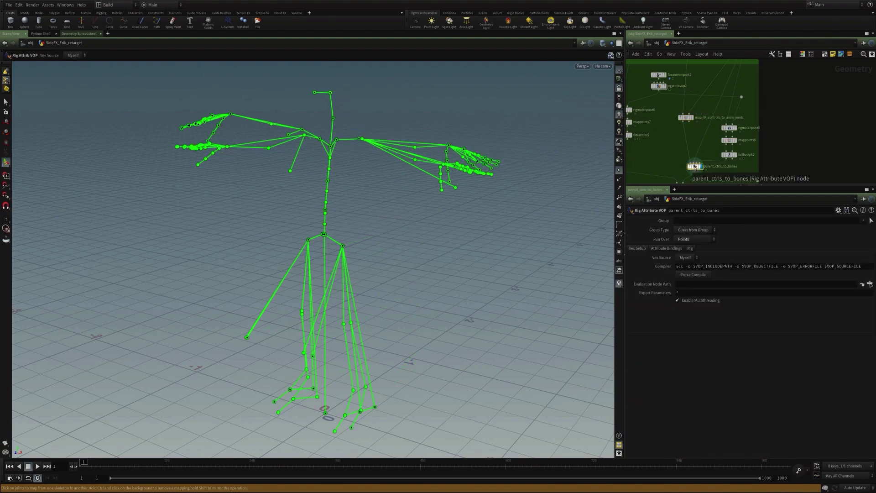
pyautogui.doubleClick(694, 166)
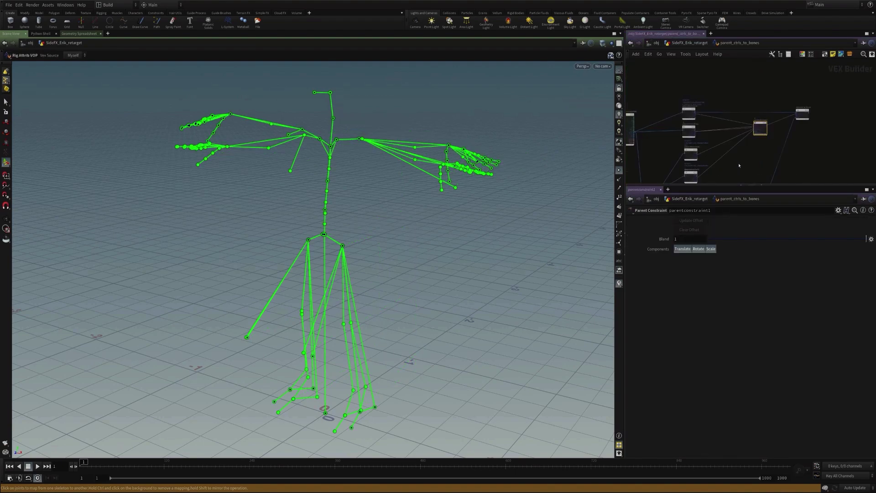
pyautogui.moveTo(742, 162); pyautogui.dragTo(743, 150, button='middle')
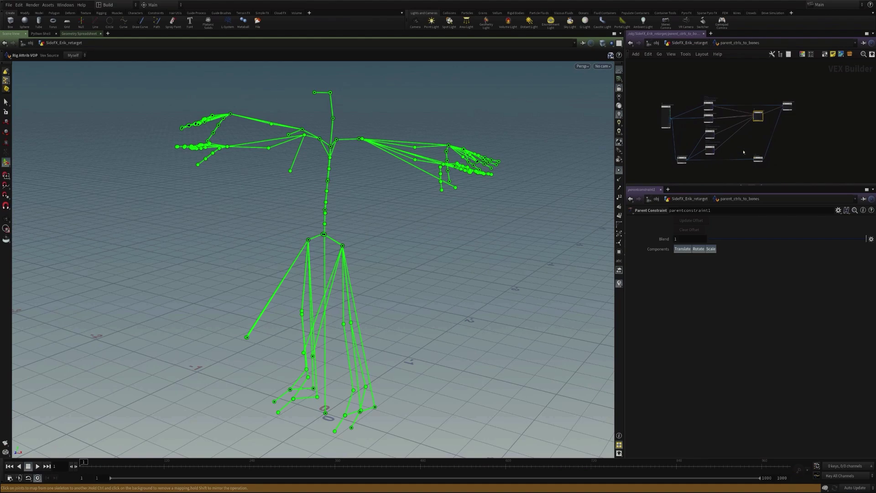
# Inspect the Resolve Mapping Attribute node's settings in the parent_ctrls_to_bones network.
pyautogui.click(743, 152)
pyautogui.scroll(3, 659, 156)
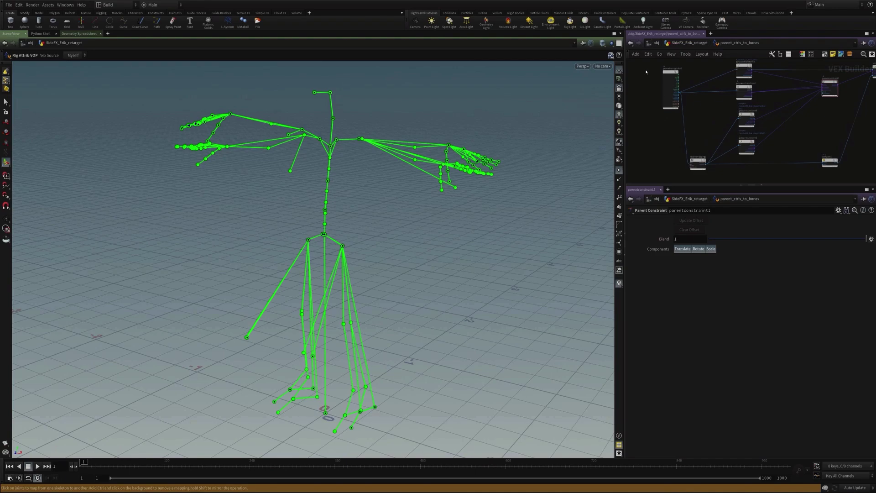
pyautogui.click(697, 162)
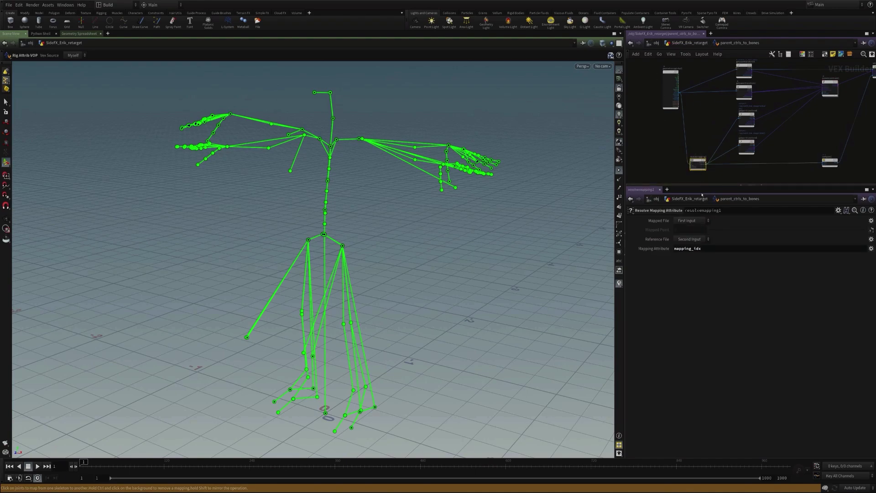
pyautogui.moveTo(744, 156); pyautogui.dragTo(713, 154, button='middle')
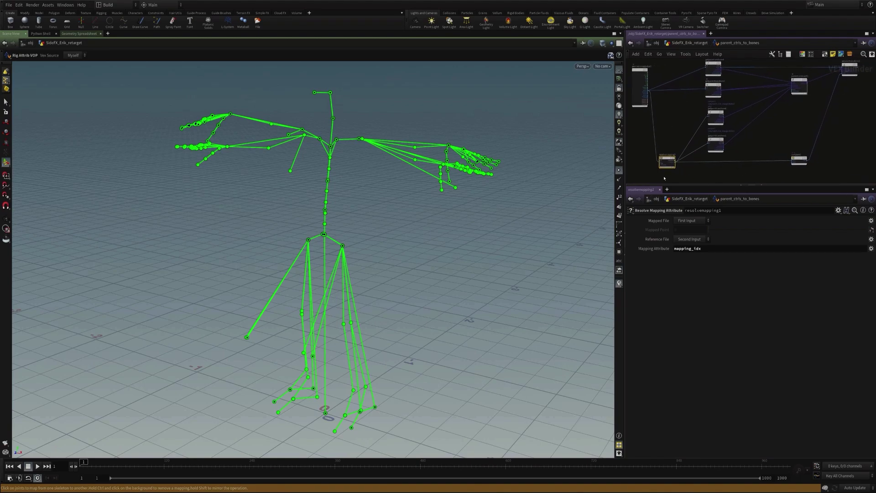
# Inspect the Compare node's test settings and its link to the Active input of setpointtransform1.
pyautogui.click(798, 160)
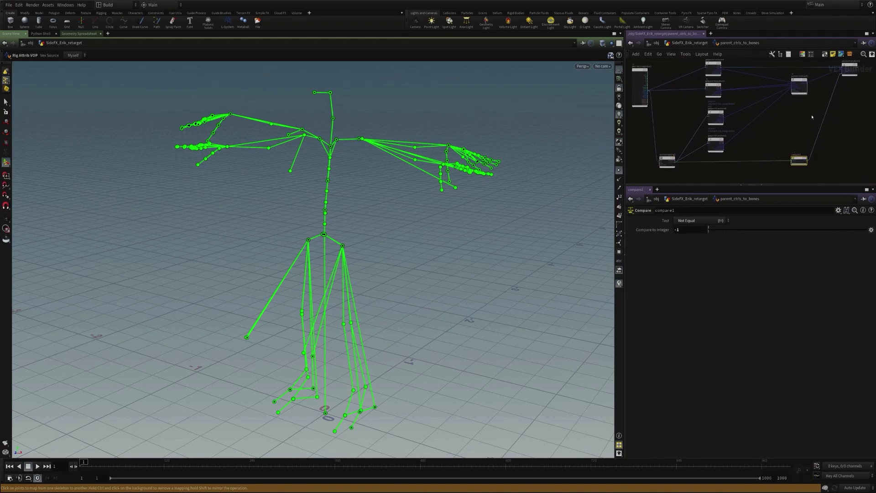
pyautogui.scroll(5, 775, 136)
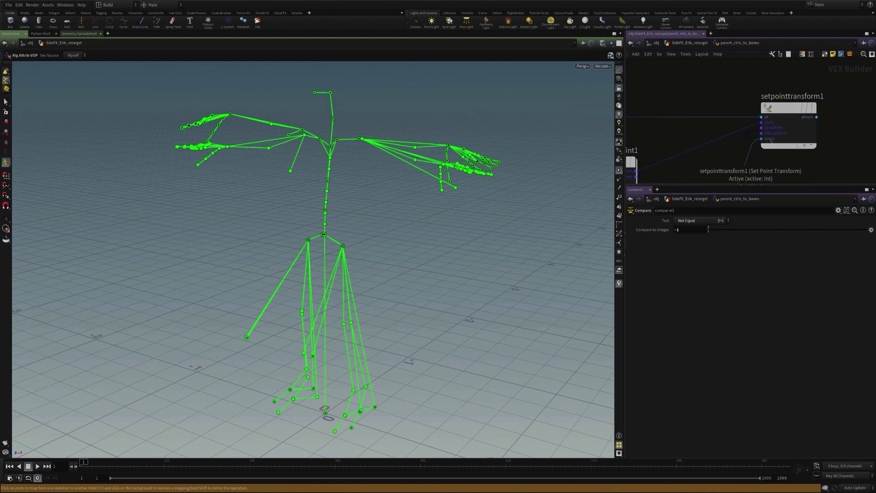
pyautogui.scroll(-8, 769, 140)
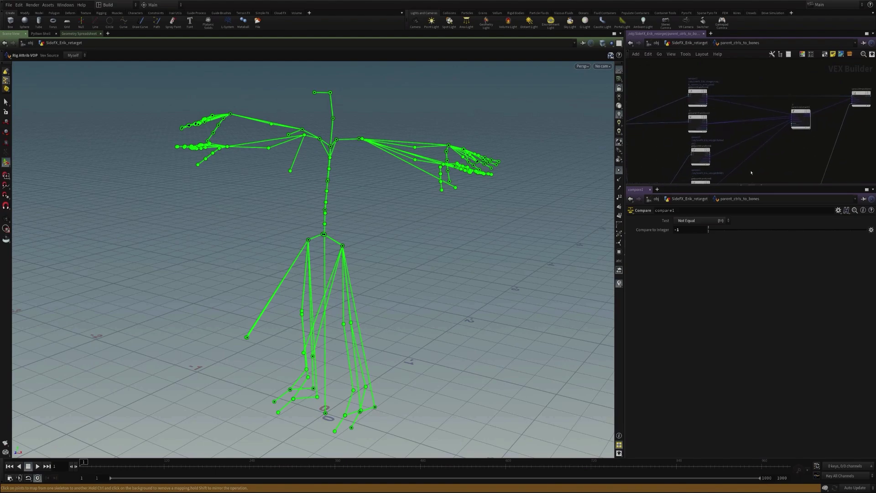
pyautogui.moveTo(751, 173); pyautogui.dragTo(789, 159, button='middle')
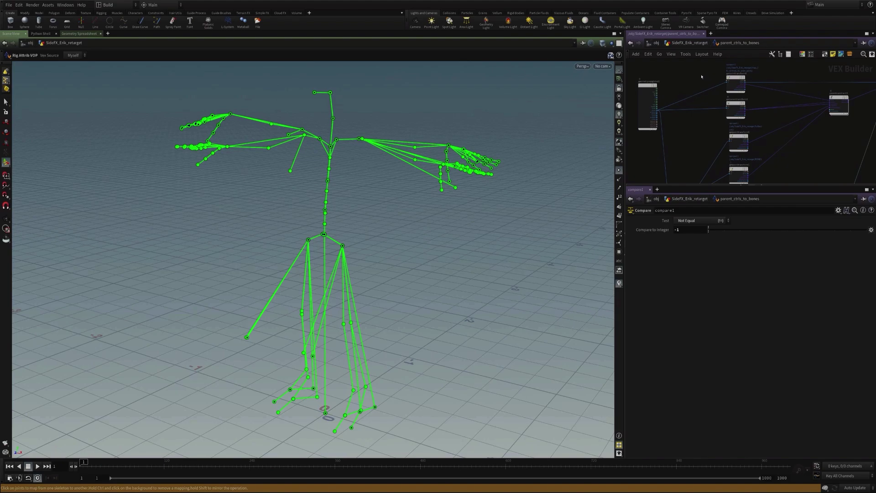
# Check which input file getpointtransform4, getparenttransform1 and getpointtransform6 each read from.
pyautogui.click(736, 84)
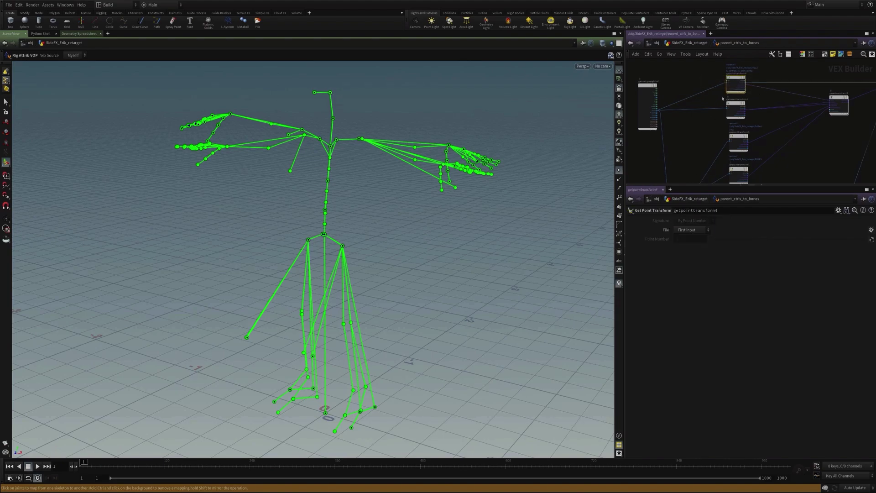
pyautogui.scroll(3, 722, 98)
pyautogui.moveTo(720, 99); pyautogui.dragTo(715, 126, button='middle')
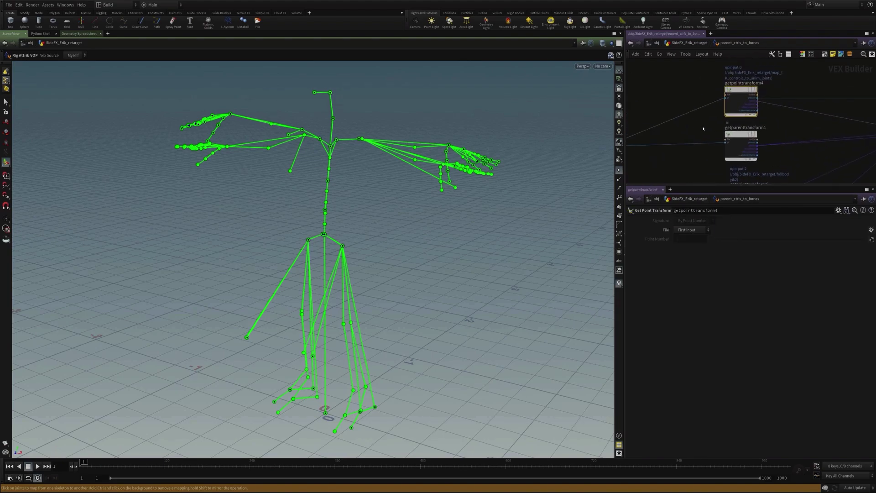
pyautogui.click(753, 148)
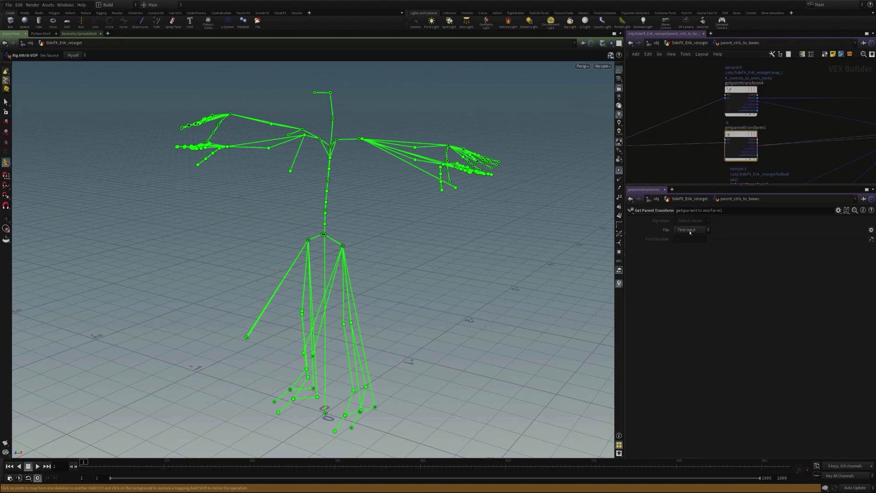
pyautogui.moveTo(698, 160); pyautogui.dragTo(697, 90, button='middle')
pyautogui.click(732, 142)
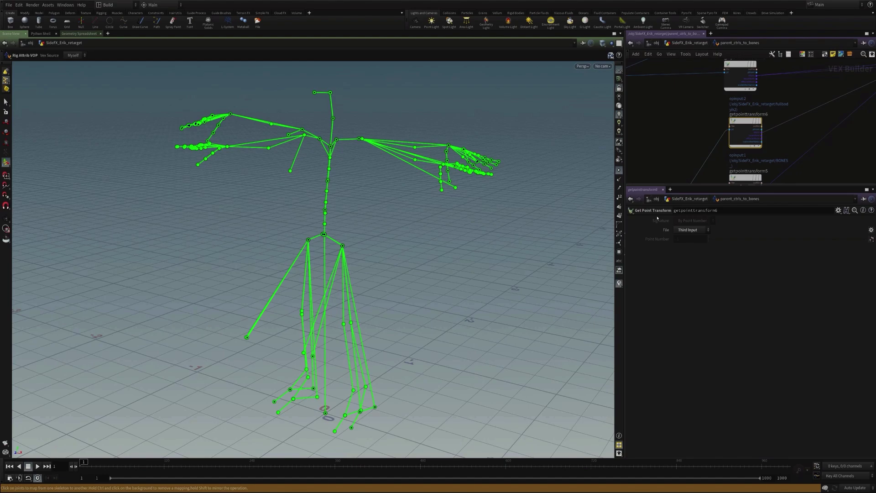
# Check parent_ctrls_to_bones in the SideFX_Erik_retarget network, and reopen its VOP network to inspect the Get Point Transform reading BONES.
pyautogui.click(675, 46)
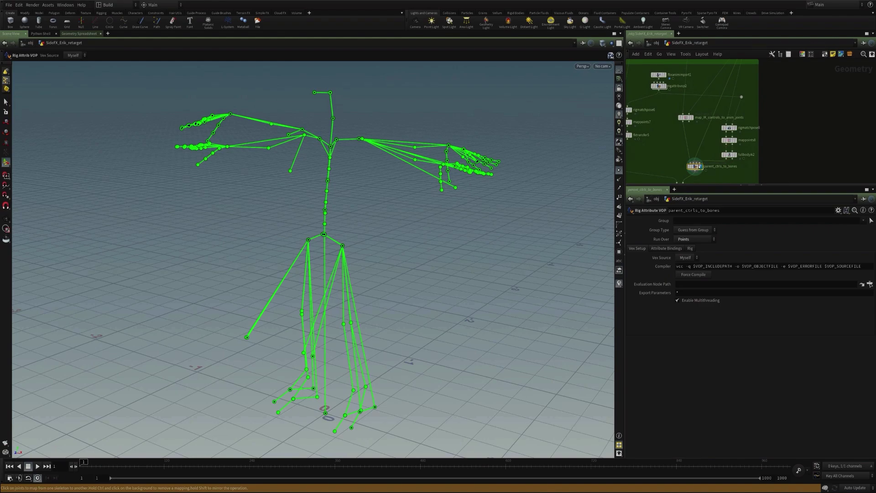
pyautogui.doubleClick(694, 167)
pyautogui.moveTo(715, 176); pyautogui.dragTo(710, 109, button='middle')
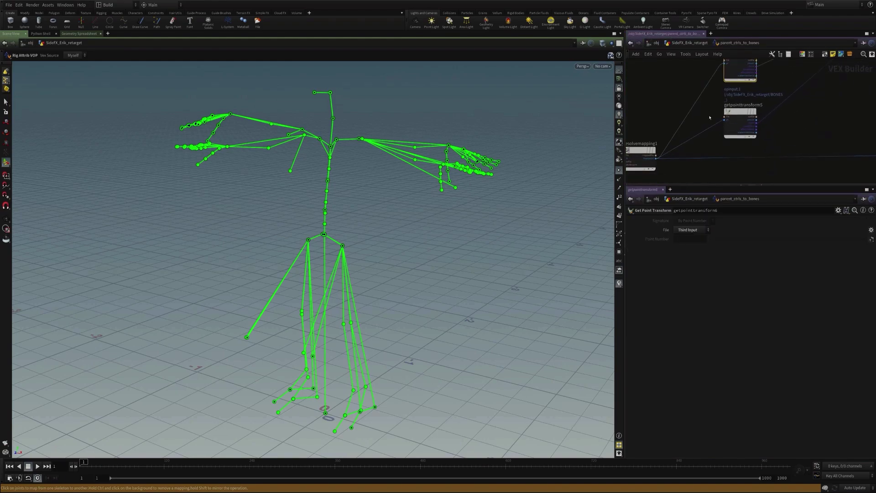
pyautogui.click(746, 120)
# Trace the wires from the BONES null and fullbodyik2 into parent_ctrls_to_bones, and review its VOP network as a whole.
pyautogui.click(683, 45)
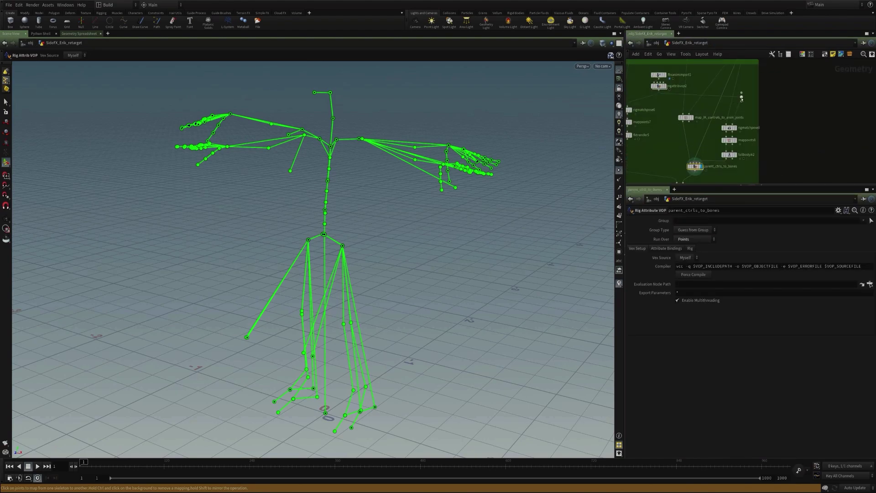
pyautogui.moveTo(785, 97); pyautogui.dragTo(786, 130, button='middle')
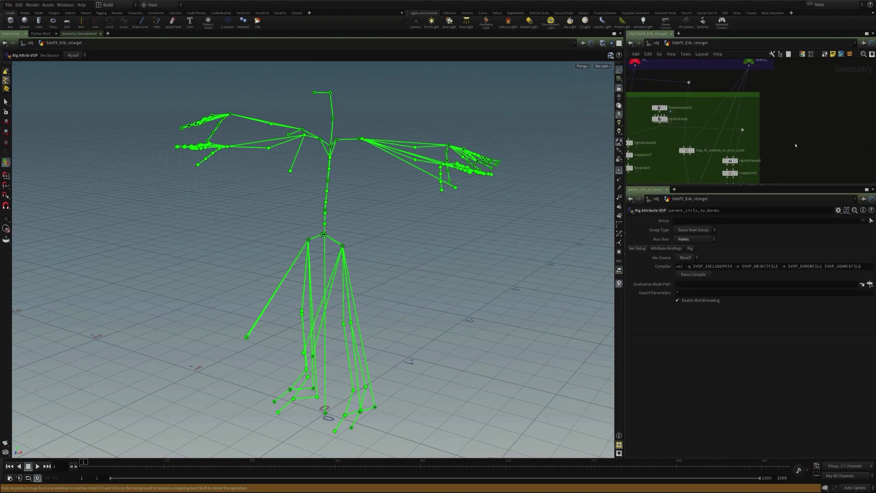
pyautogui.scroll(2, 725, 121)
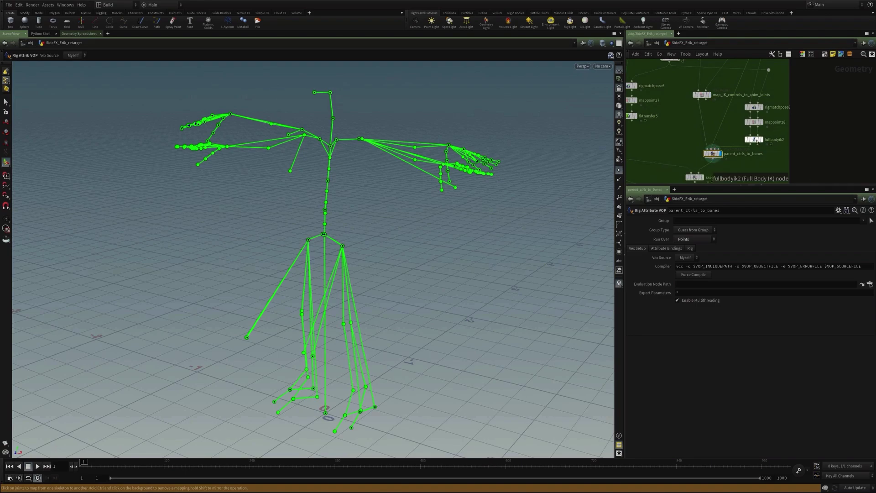
pyautogui.doubleClick(712, 154)
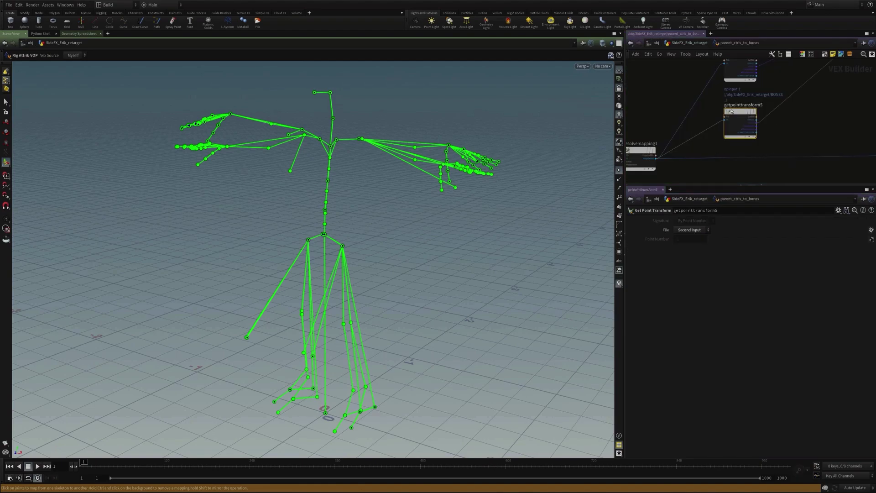
pyautogui.scroll(3, 778, 120)
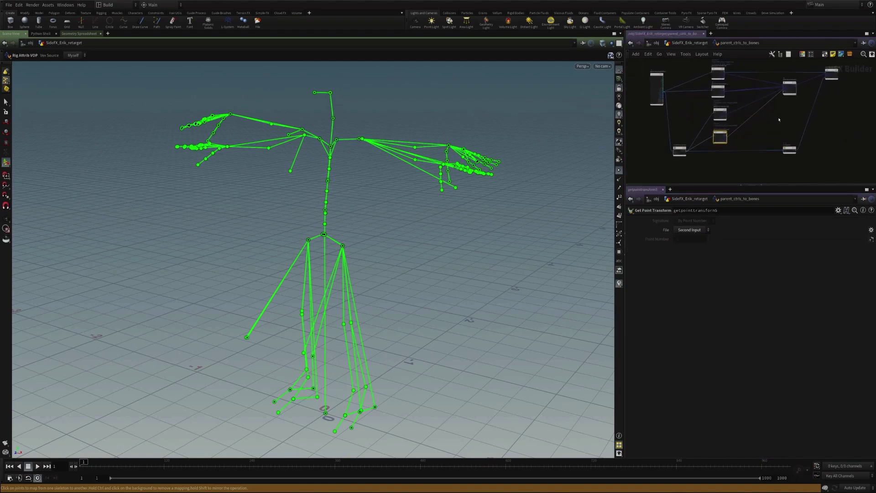
pyautogui.press('u')
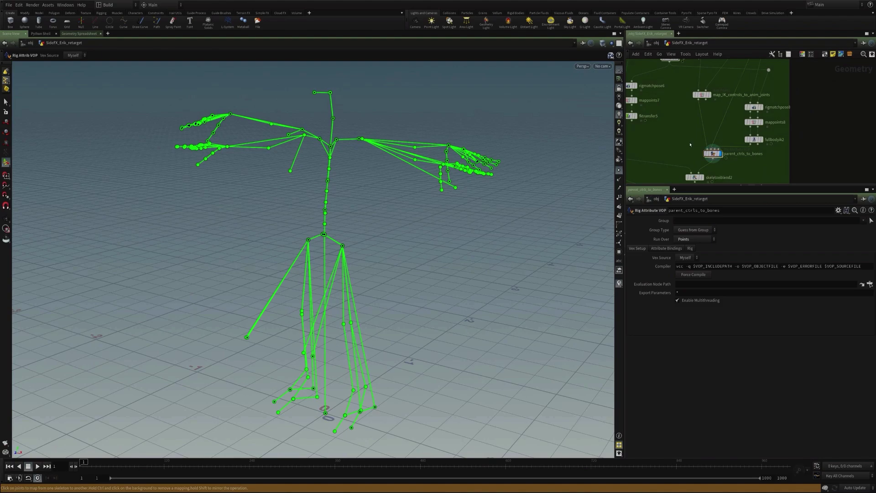
# Display skeletonblend2 and review its Skeleton Blend settings.
pyautogui.moveTo(700, 128); pyautogui.dragTo(746, 116, button='middle')
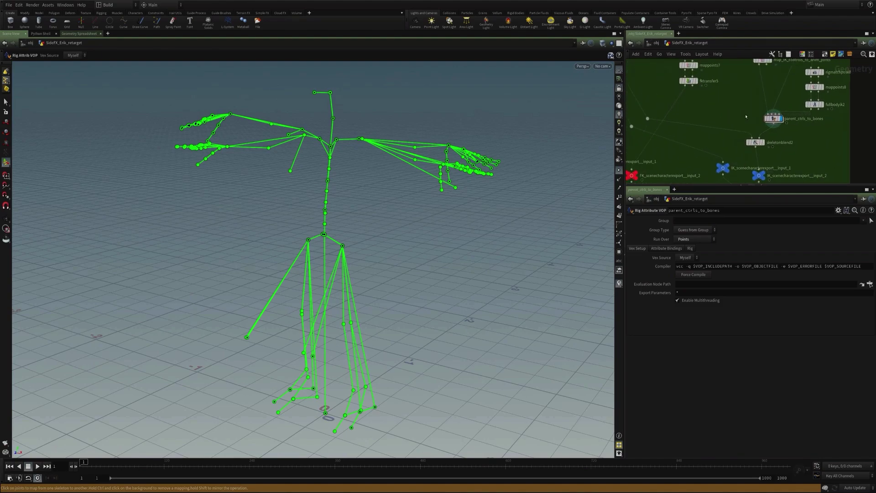
pyautogui.click(762, 142)
pyautogui.click(755, 143)
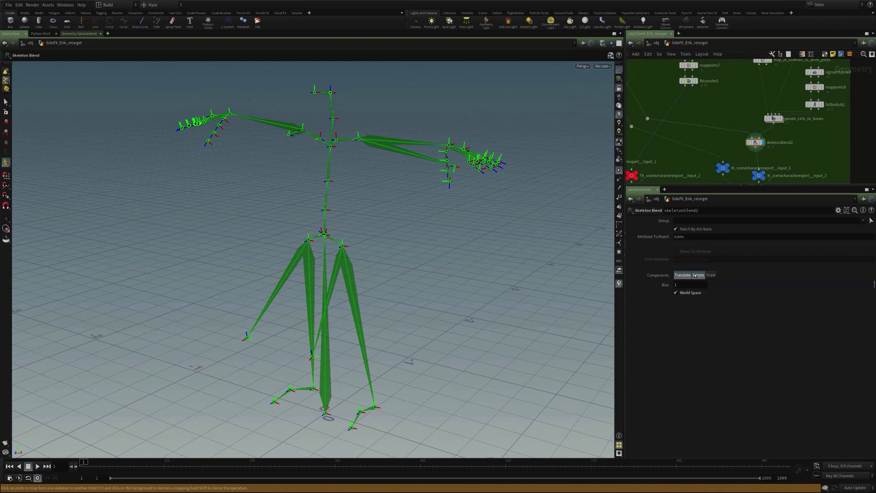
pyautogui.scroll(-6, 687, 95)
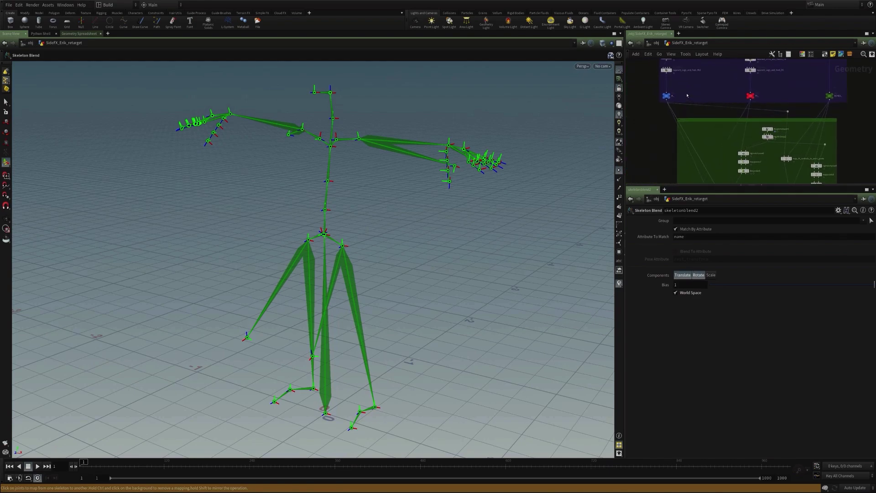
# Display the IK null in the upper network box and view its control skeleton from a slightly different angle.
pyautogui.click(670, 96)
pyautogui.click(666, 96)
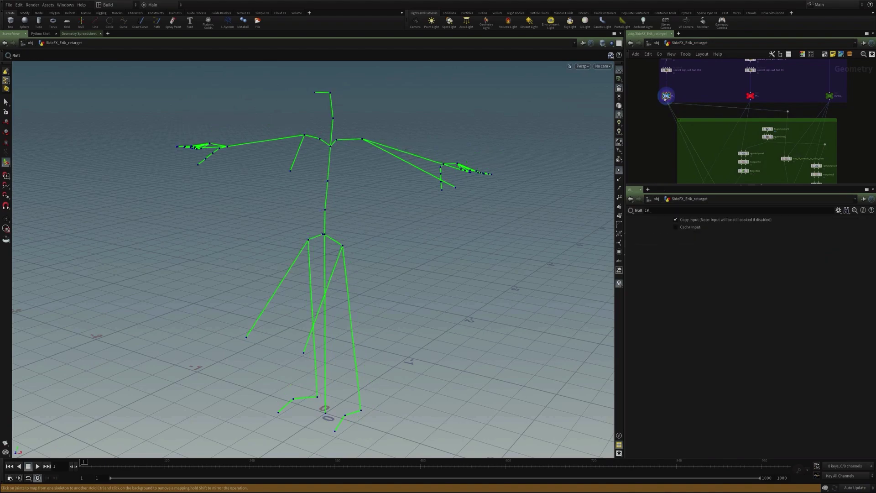
pyautogui.press('Escape')
pyautogui.moveTo(366, 237); pyautogui.dragTo(582, 179)
pyautogui.press('Return')
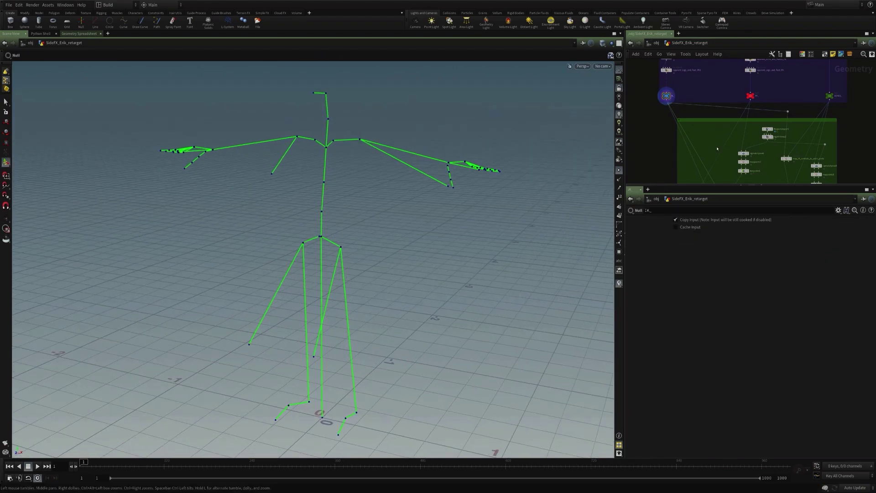
# Display skeletonblend2 again and scrub the animation to about frame 144.
pyautogui.moveTo(717, 149); pyautogui.dragTo(690, 82, button='middle')
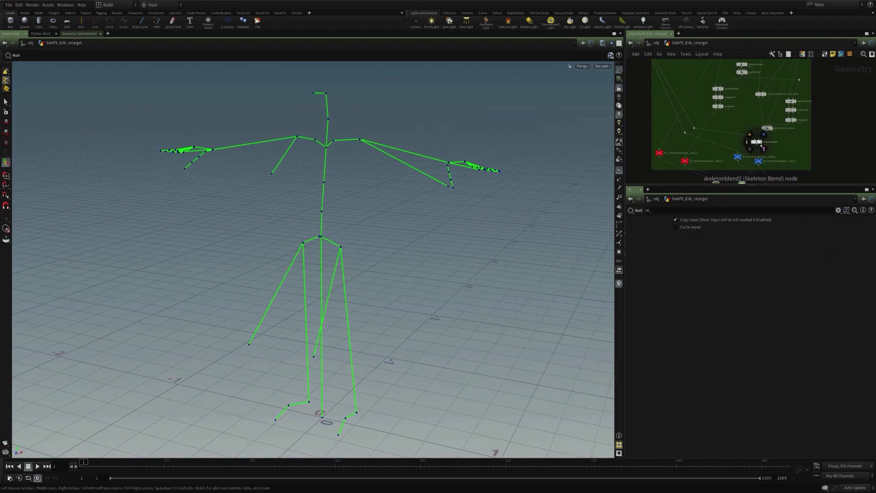
pyautogui.click(761, 144)
pyautogui.click(756, 142)
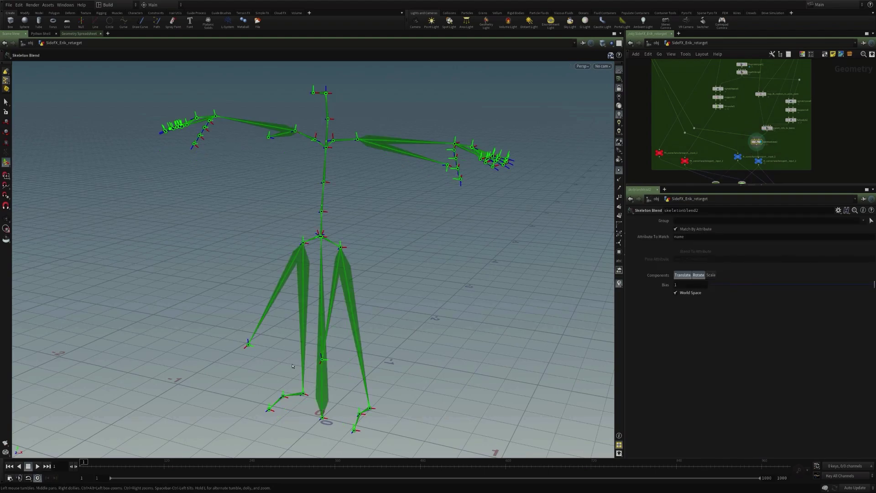
pyautogui.moveTo(84, 462); pyautogui.dragTo(183, 461)
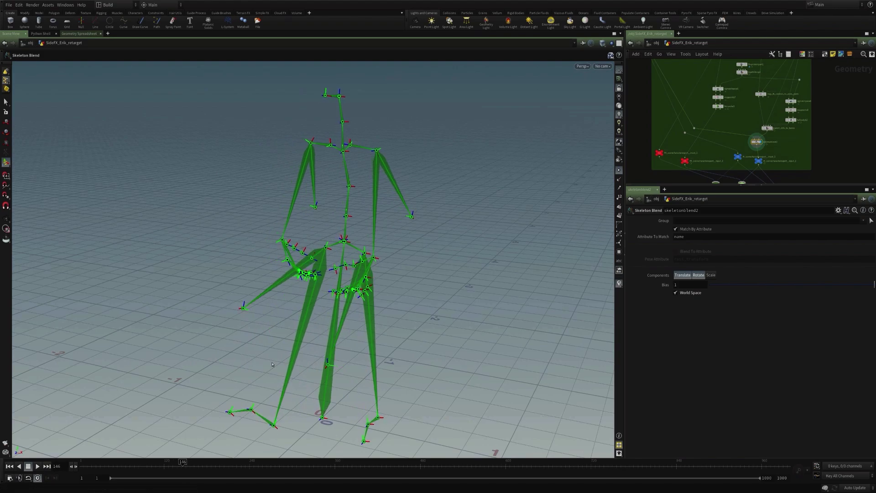
# View the blended IK controls from the side and scrub the animation back to frame 1.
pyautogui.press('Escape')
pyautogui.moveTo(308, 322); pyautogui.dragTo(286, 275)
pyautogui.press('Return')
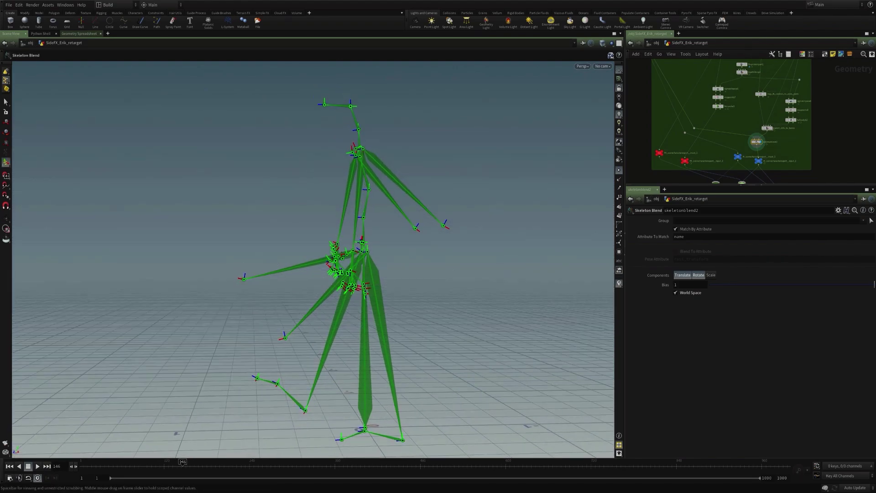
pyautogui.moveTo(183, 461); pyautogui.dragTo(81, 468)
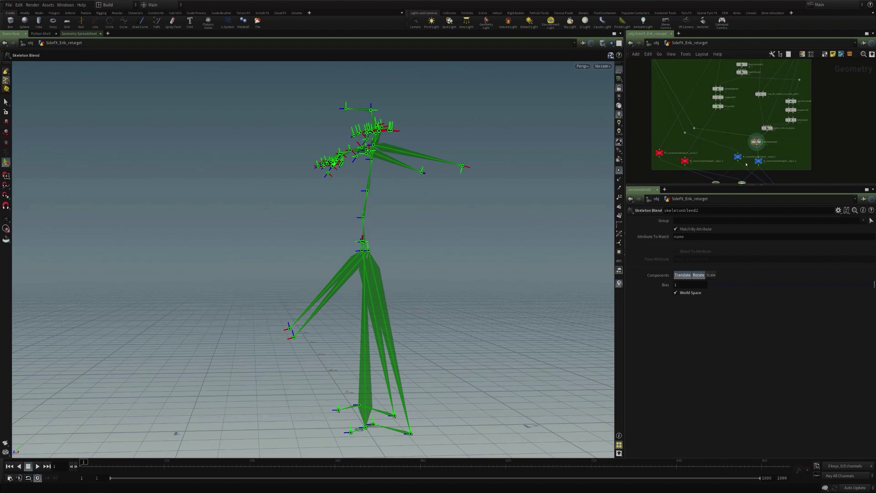
# Select switch2 below the green network box and inspect its Select Input expression.
pyautogui.moveTo(736, 177); pyautogui.dragTo(686, 143, button='middle')
pyautogui.scroll(2, 641, 131)
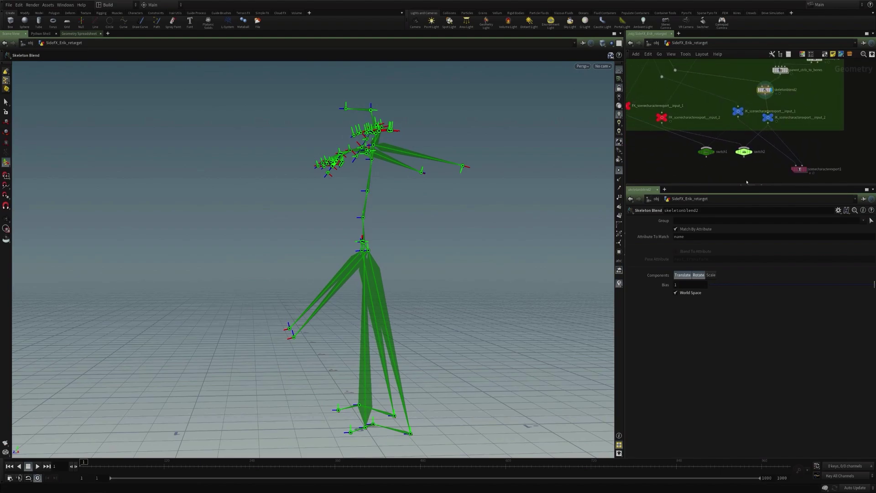
pyautogui.moveTo(755, 169); pyautogui.dragTo(681, 144)
pyautogui.moveTo(743, 154); pyautogui.dragTo(677, 156)
pyautogui.click(677, 156)
pyautogui.moveTo(743, 111); pyautogui.dragTo(698, 122, button='middle')
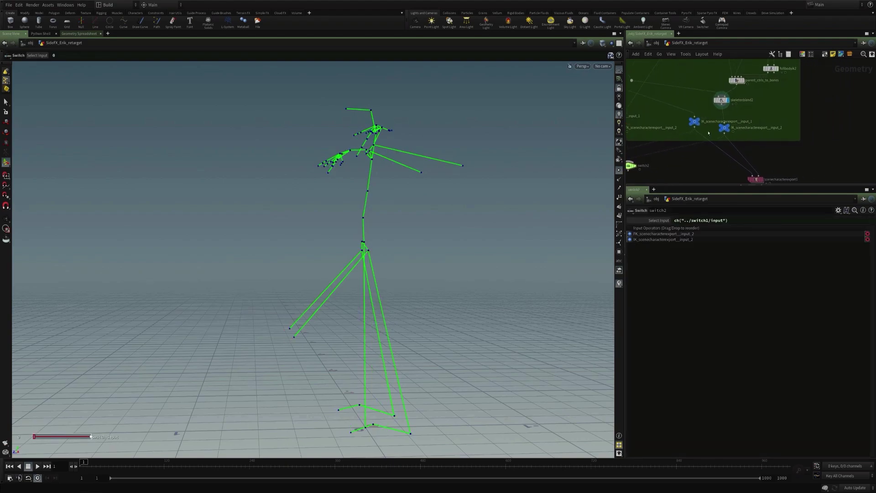
# Display IK_scenecharacterexport__input_1 and IK_scenecharacterexport__input_2 in turn, viewing the posed skeleton from the front.
pyautogui.click(695, 122)
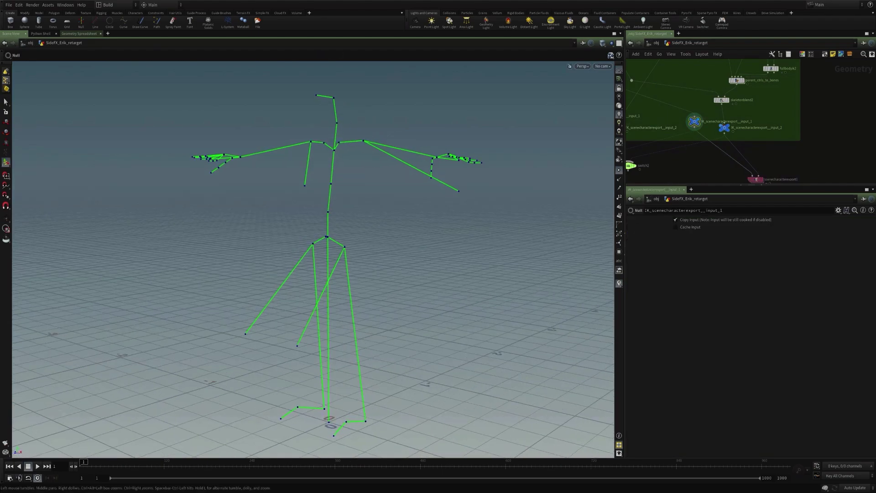
pyautogui.click(724, 128)
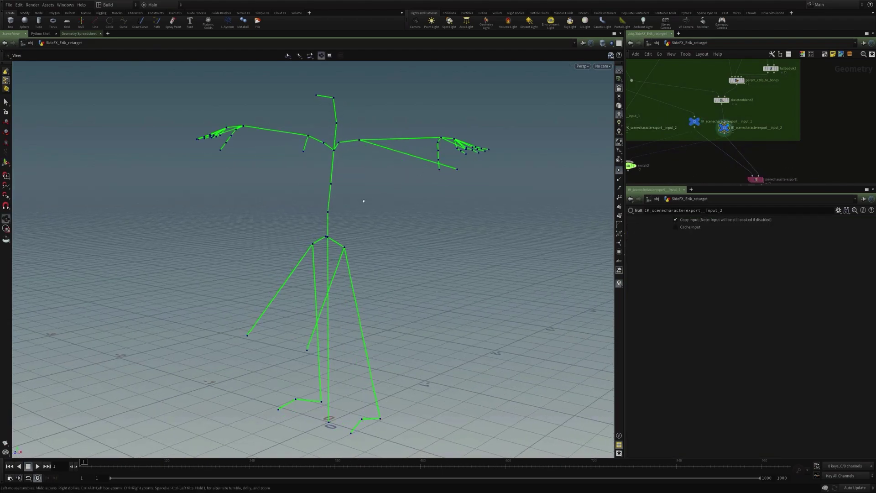
pyautogui.moveTo(364, 201); pyautogui.dragTo(424, 150)
pyautogui.press('Return')
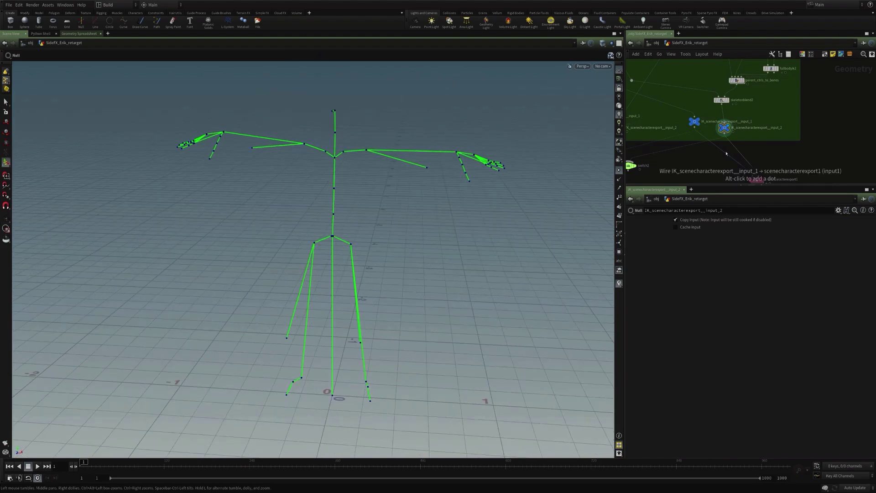
pyautogui.moveTo(785, 156); pyautogui.dragTo(776, 118, button='middle')
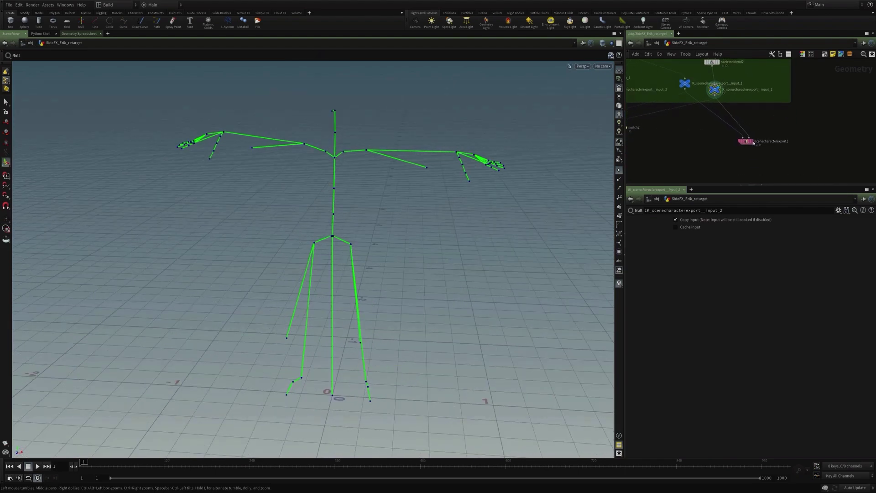
# Select scenecharacterexport1 and inspect the path that its OBJ Subnet expression evaluates to.
pyautogui.click(751, 142)
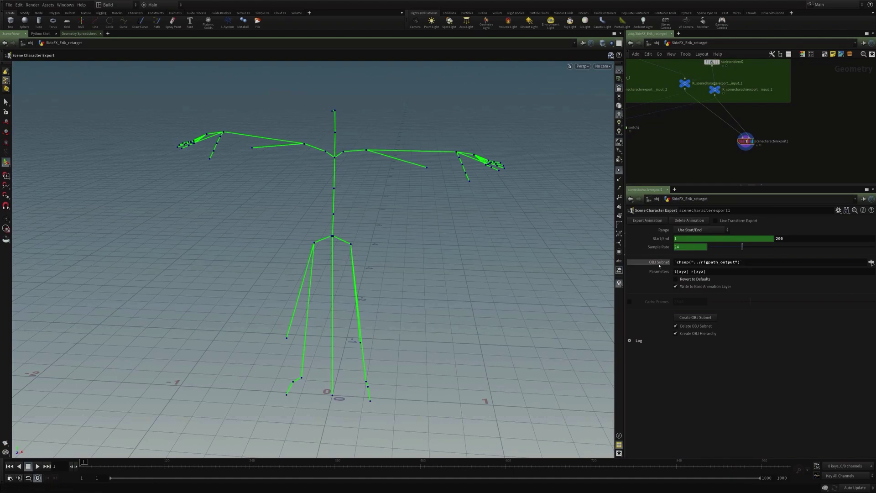
pyautogui.click(658, 262)
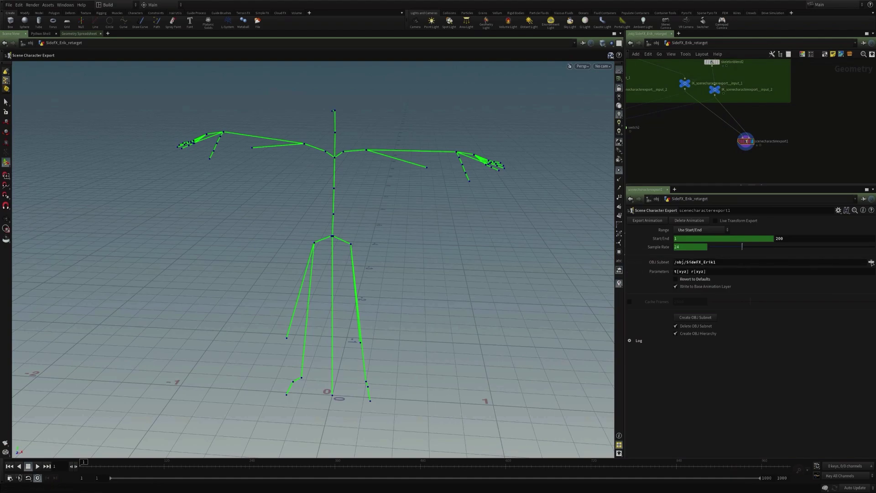
pyautogui.click(659, 262)
pyautogui.moveTo(666, 147); pyautogui.dragTo(764, 168, button='middle')
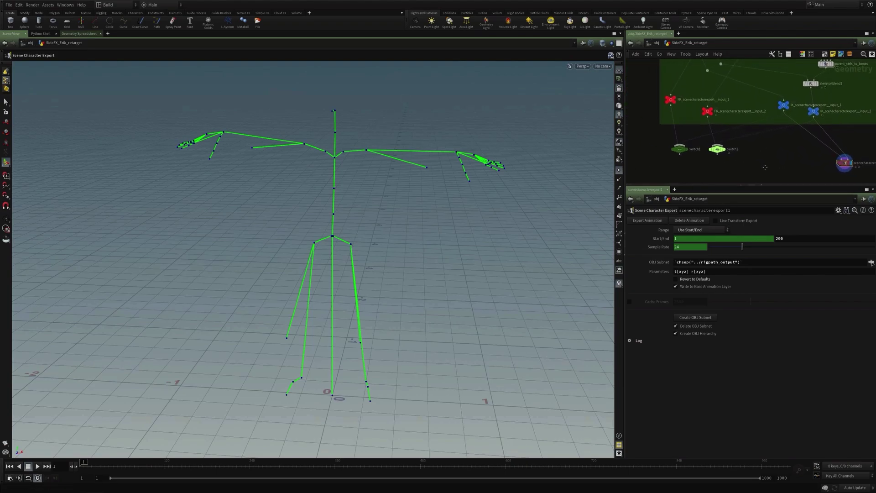
pyautogui.moveTo(839, 173); pyautogui.dragTo(701, 144, button='middle')
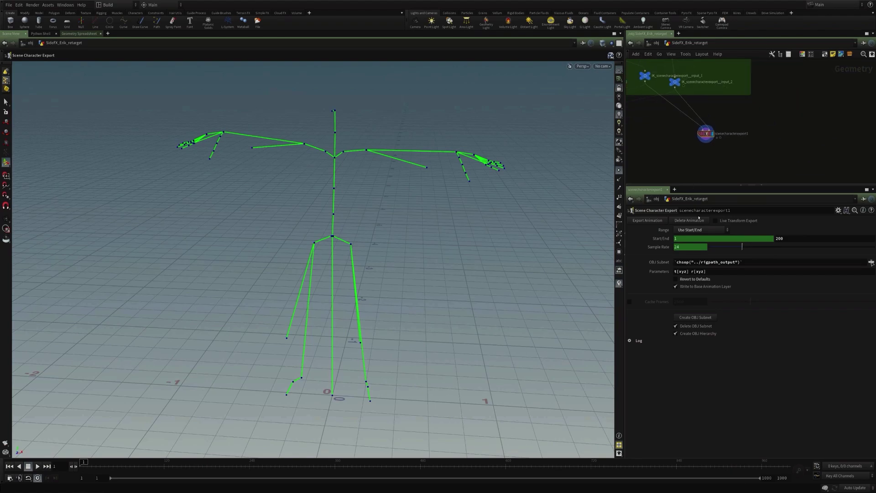
# Enable Live Transform Export on scenecharacterexport1 and examine the SideFX_Erik1 character at object level.
pyautogui.click(716, 221)
pyautogui.press('u')
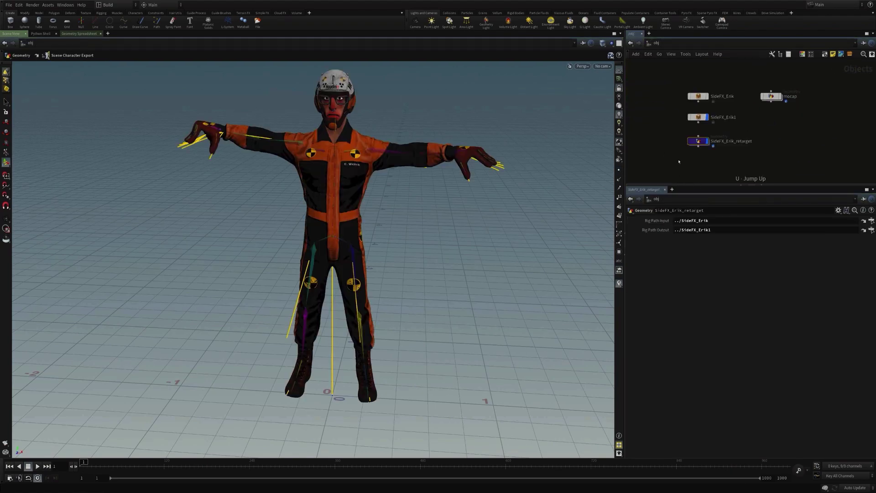
pyautogui.click(698, 118)
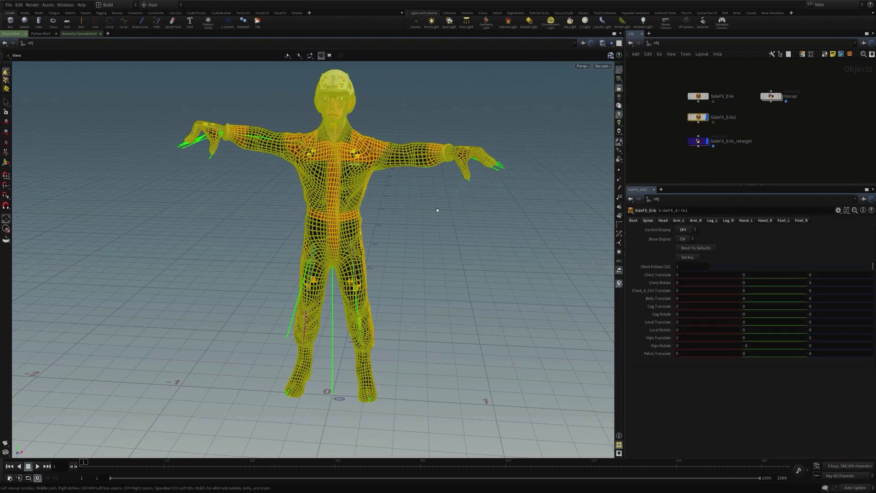
pyautogui.moveTo(437, 181); pyautogui.dragTo(456, 160)
pyautogui.keyDown('alt'); pyautogui.moveTo(249, 125); pyautogui.dragTo(319, 148); pyautogui.keyUp('alt')
pyautogui.click(670, 166)
pyautogui.keyDown('alt'); pyautogui.moveTo(441, 191); pyautogui.dragTo(478, 234); pyautogui.keyUp('alt')
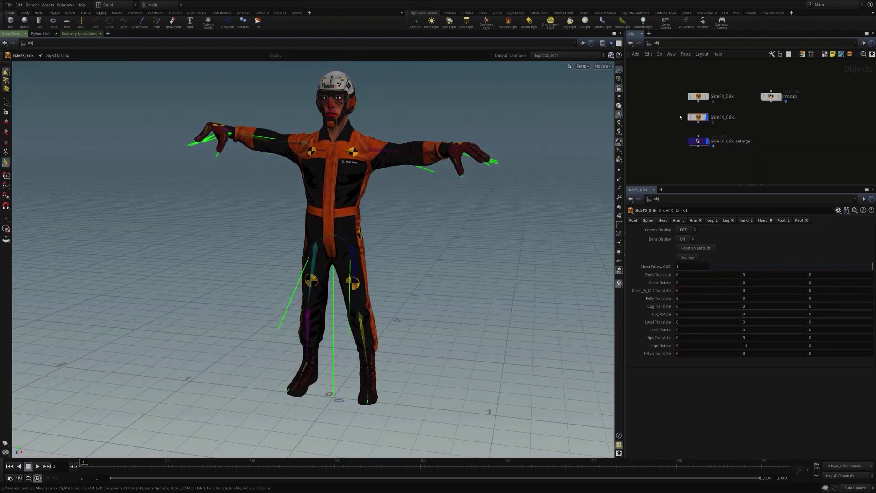
# Set the FK/IK Blend option of SideFX_Erik1 to 1, then deselect the character.
pyautogui.click(698, 118)
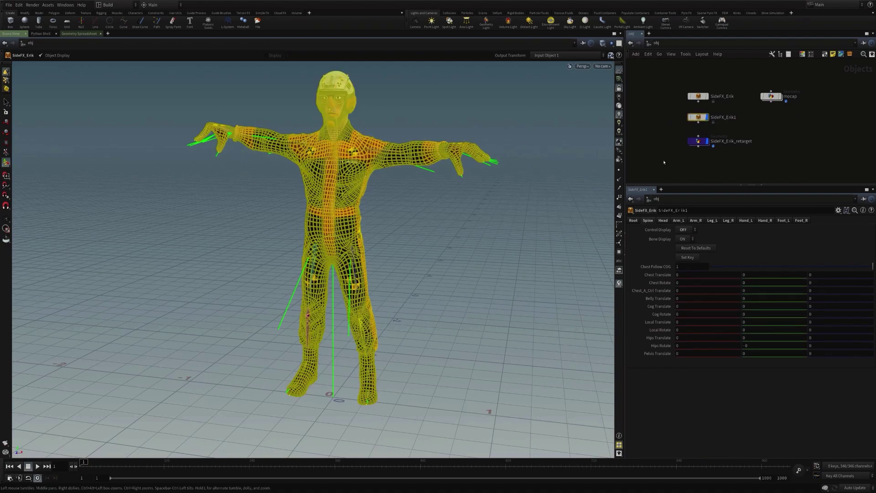
pyautogui.click(745, 220)
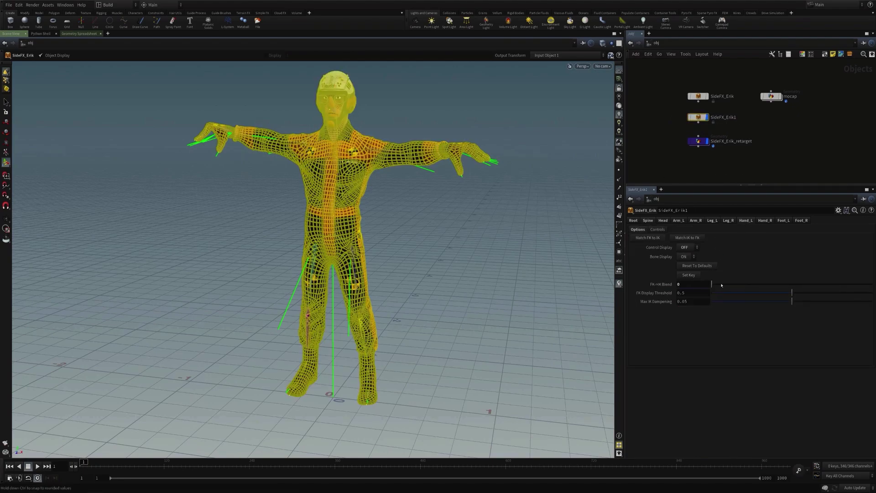
pyautogui.moveTo(748, 288); pyautogui.dragTo(872, 287)
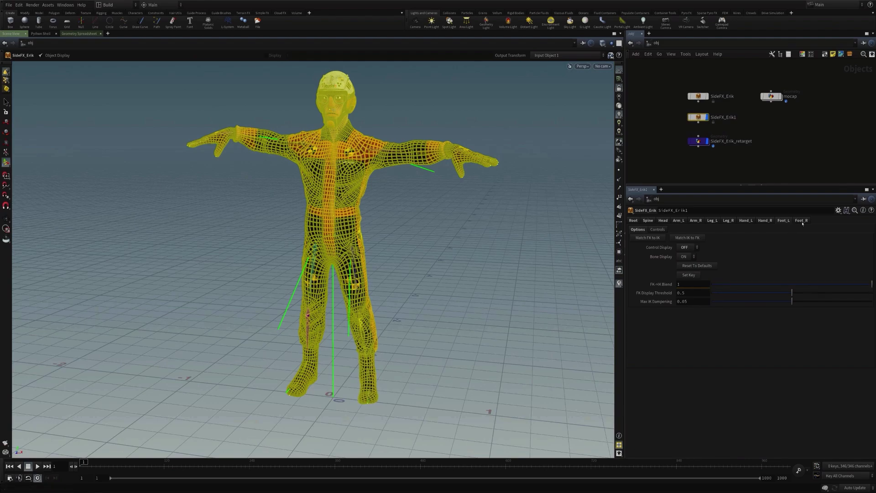
pyautogui.click(647, 174)
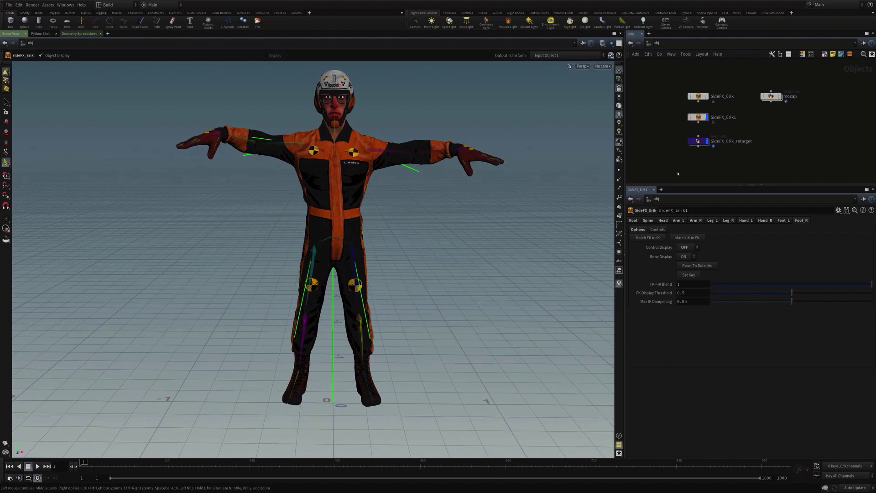
# Enter the SideFX_Erik_retarget network and ghost the other objects in the viewport.
pyautogui.doubleClick(698, 141)
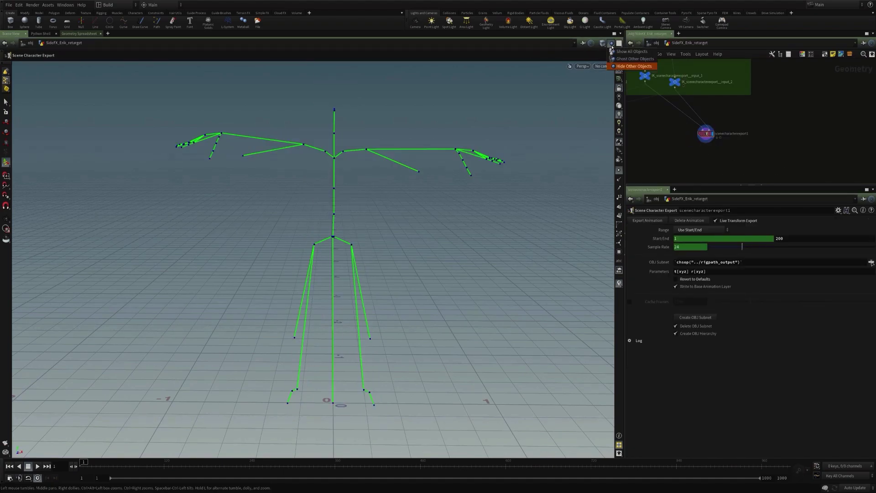
pyautogui.click(610, 55)
pyautogui.press('Escape')
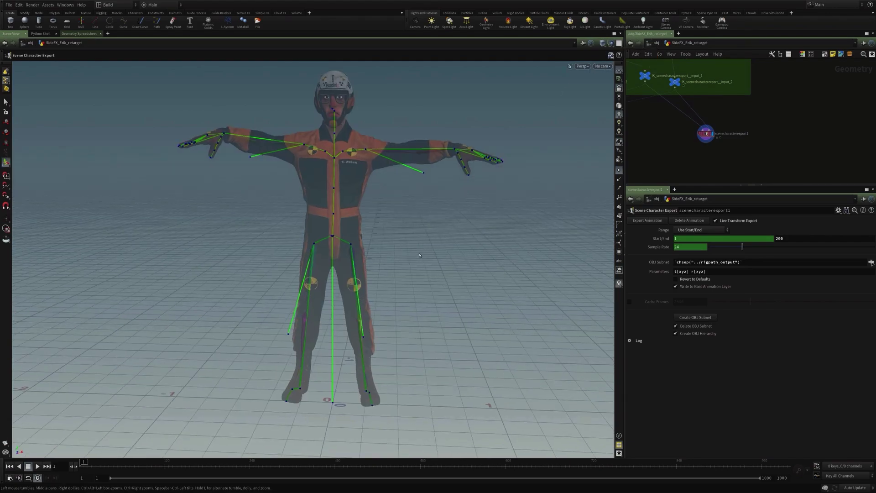
# Examine from the side and front how the ghosted SideFX_Erik1 character lines up with the exported control skeleton at frame 1.
pyautogui.moveTo(464, 153); pyautogui.dragTo(401, 214)
pyautogui.press('Return')
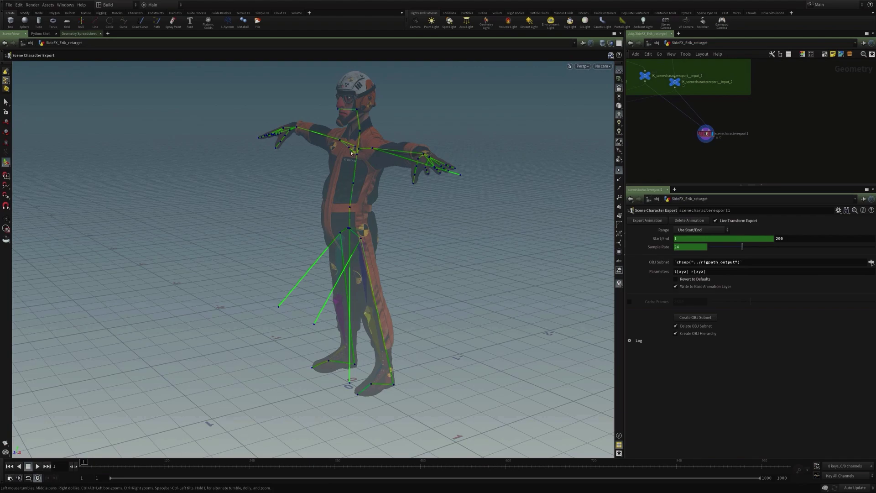
pyautogui.press('Escape')
pyautogui.moveTo(352, 153); pyautogui.dragTo(404, 219)
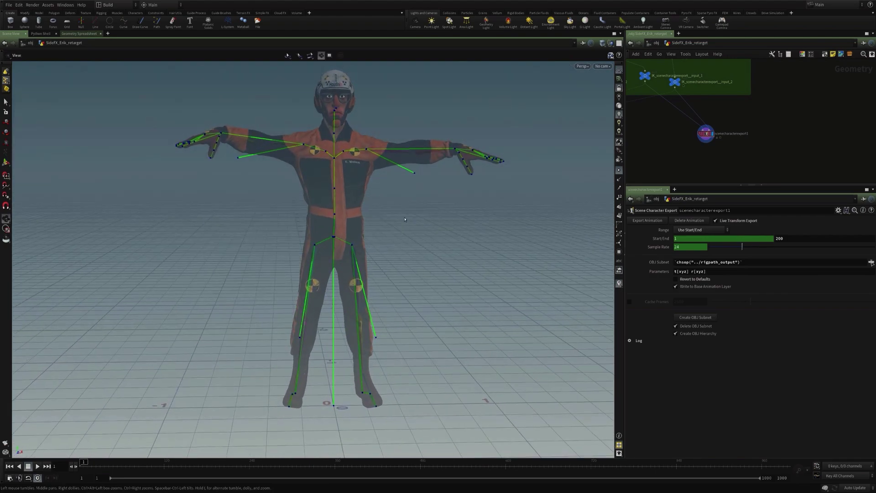
pyautogui.press('Return')
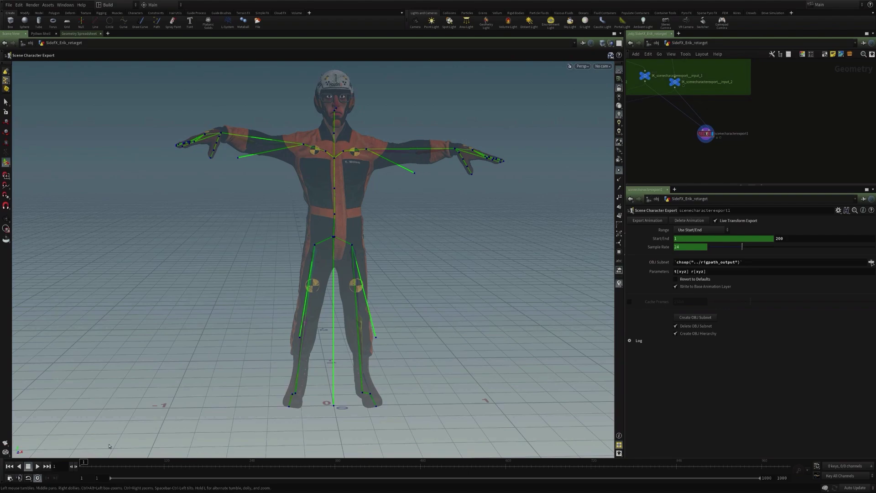
pyautogui.moveTo(83, 465)
pyautogui.mouseDown()
pyautogui.moveTo(313, 465)
pyautogui.moveTo(82, 472)
pyautogui.mouseUp()
pyautogui.keyDown('alt'); pyautogui.moveTo(442, 293); pyautogui.dragTo(412, 289); pyautogui.keyUp('alt')
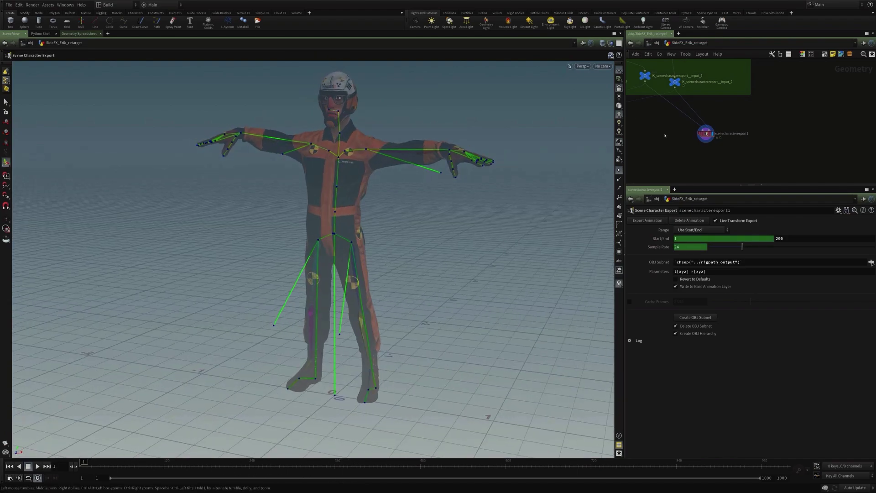
# Select the two Rig Match Pose nodes in the green network box in turn and inspect their pose-matching settings.
pyautogui.moveTo(674, 135); pyautogui.dragTo(709, 166, button='middle')
pyautogui.scroll(-4, 707, 162)
pyautogui.moveTo(698, 89); pyautogui.dragTo(749, 87, button='middle')
pyautogui.scroll(2, 743, 85)
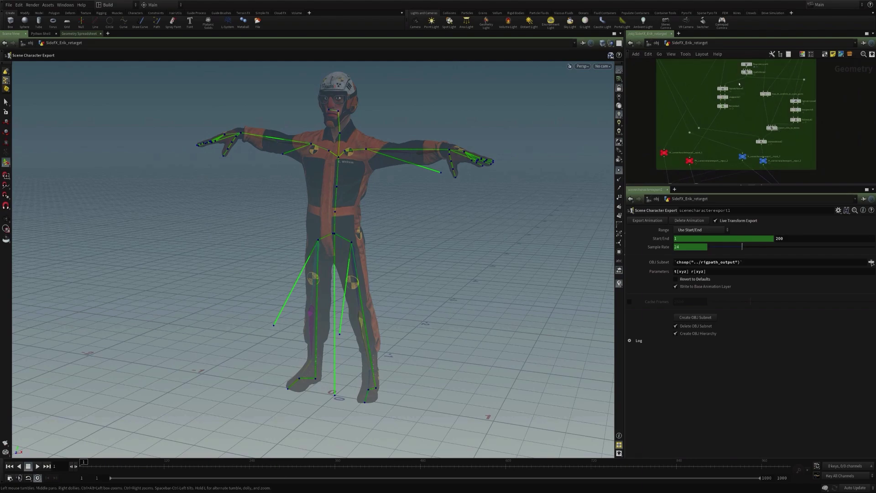
pyautogui.scroll(2, 739, 84)
pyautogui.click(715, 91)
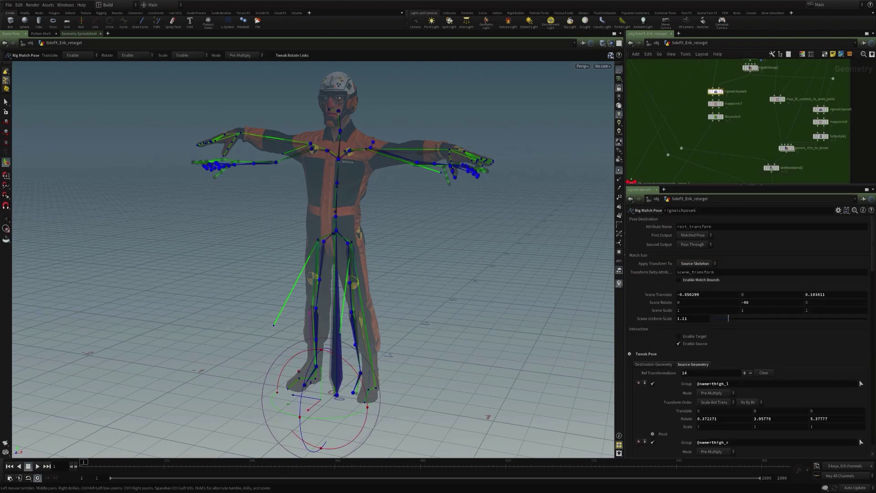
pyautogui.moveTo(754, 135); pyautogui.dragTo(659, 119, button='middle')
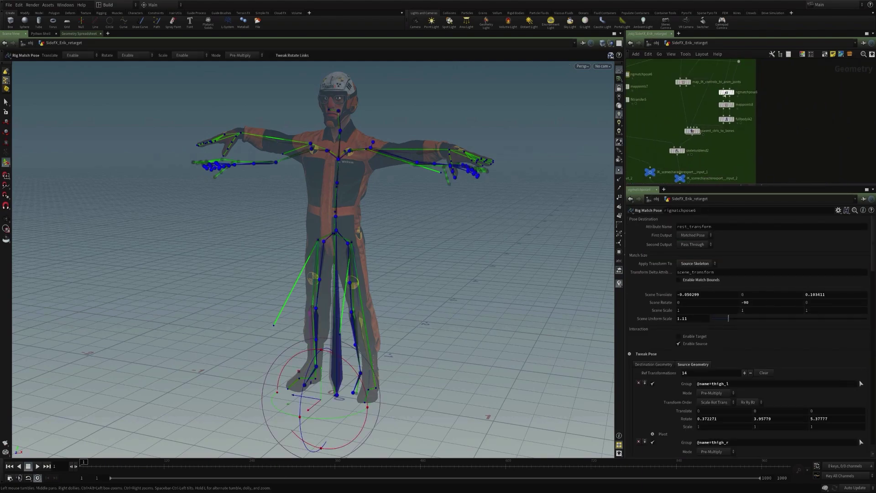
pyautogui.click(727, 93)
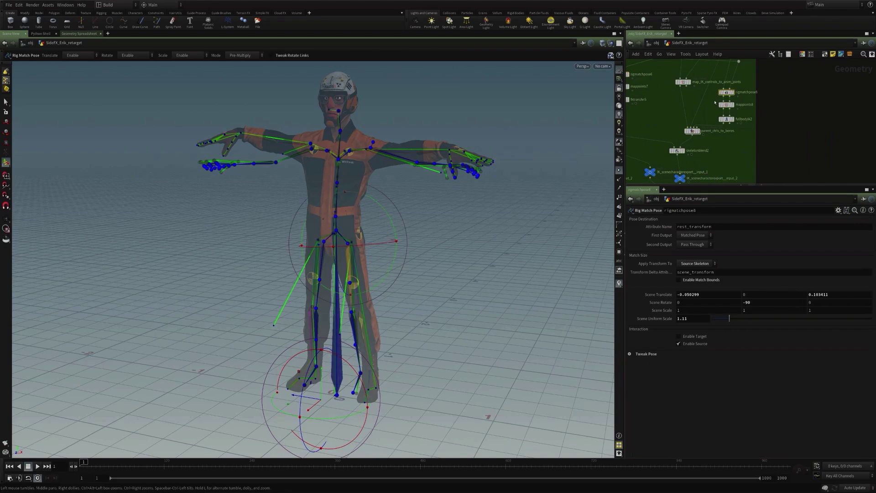
pyautogui.moveTo(608, 151); pyautogui.dragTo(393, 164)
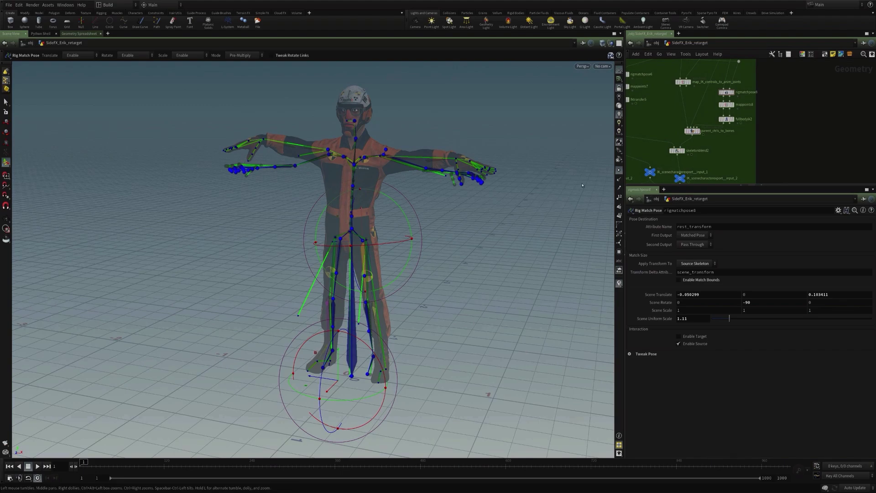
# Enlarge the network view to include scenecharacterexport1 and view the ghosted character with its control skeleton from the front.
pyautogui.moveTo(786, 149); pyautogui.dragTo(828, 106, button='middle')
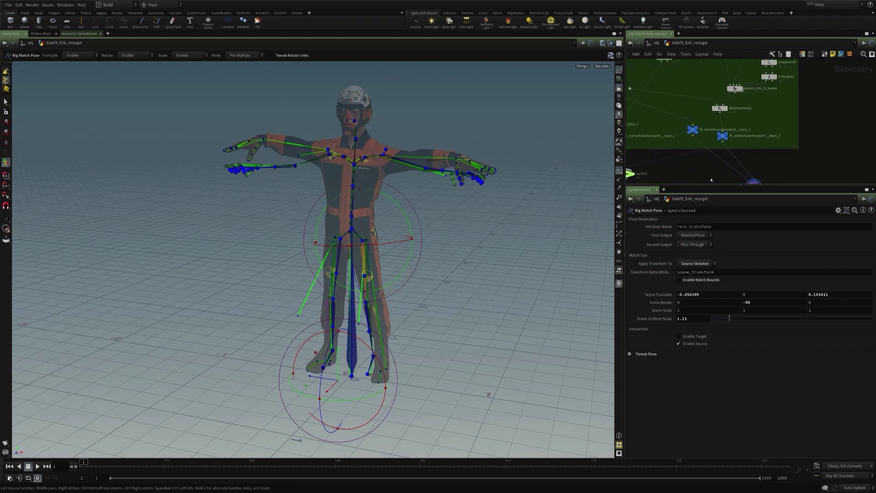
pyautogui.moveTo(705, 170); pyautogui.dragTo(709, 156, button='middle')
pyautogui.moveTo(686, 186); pyautogui.dragTo(686, 244)
pyautogui.press('Escape')
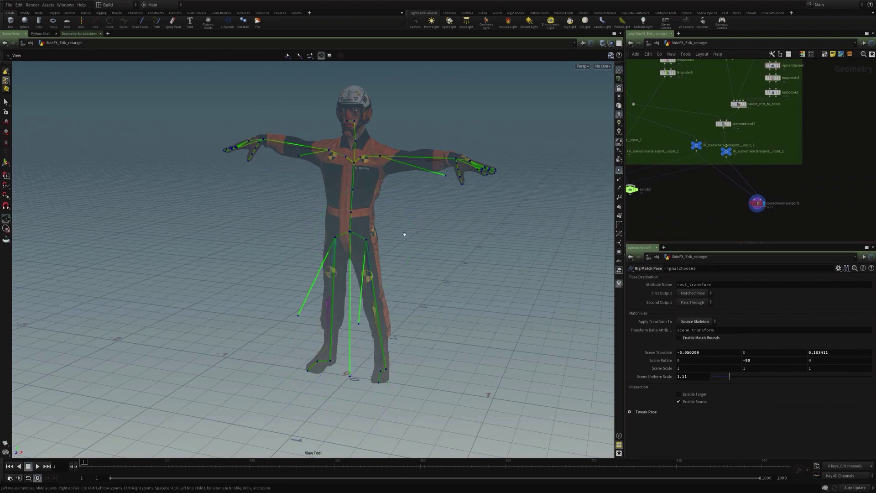
pyautogui.moveTo(377, 235); pyautogui.dragTo(411, 238)
pyautogui.moveTo(418, 201); pyautogui.dragTo(417, 232, button='middle')
pyautogui.moveTo(418, 231); pyautogui.dragTo(407, 228)
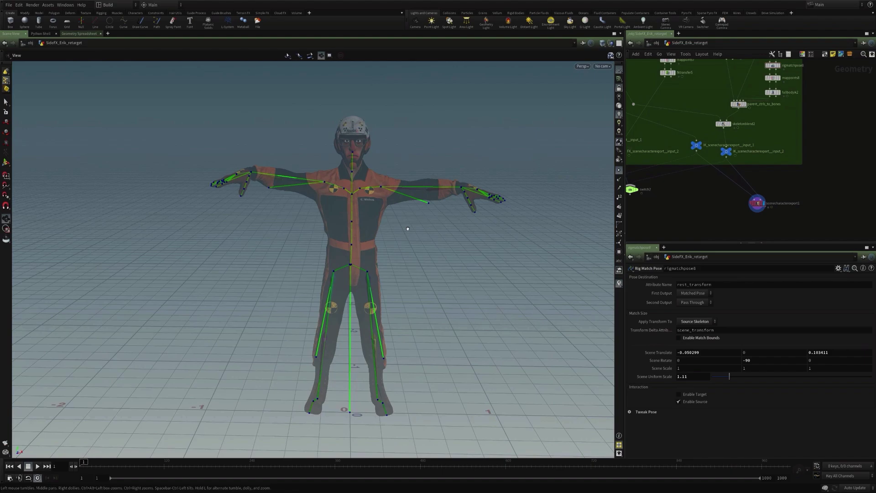